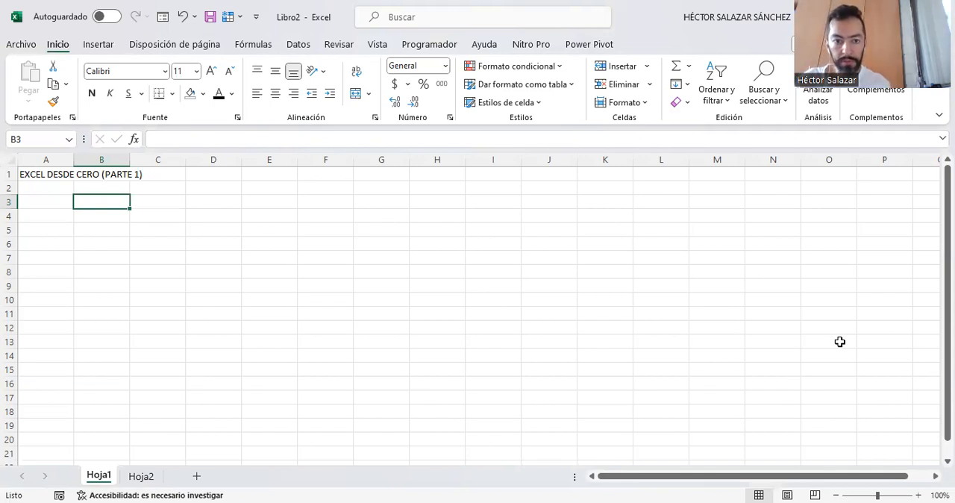
- Browse across the columns along row 3 as far as BQ and return to cell A3
key("Left")
key("Right")
key("Right")
key("Right")
key("Right")
key("Right")
key("Right")
key("Right")
key("Right")
key("Right")
key("Right")
key("Right")
key("Right")
key("Right")
key("Right")
key("Right")
key("Right")
key("Right")
key("Right")
key("Right")
key("Right")
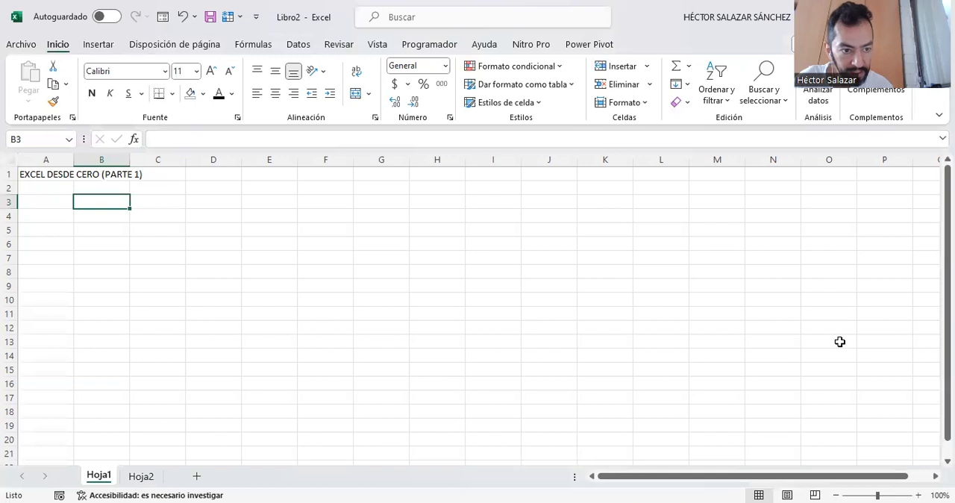
key("Right")
key("Right")
key("Right")
key("Right")
key("Right")
key("Right")
key("Right")
key("Right")
key("Right")
key("Right")
key("Right")
key("Right")
key("Right")
key("Right")
key("Right")
key("Right")
key("Right")
key("Right")
key("Right")
key("Right")
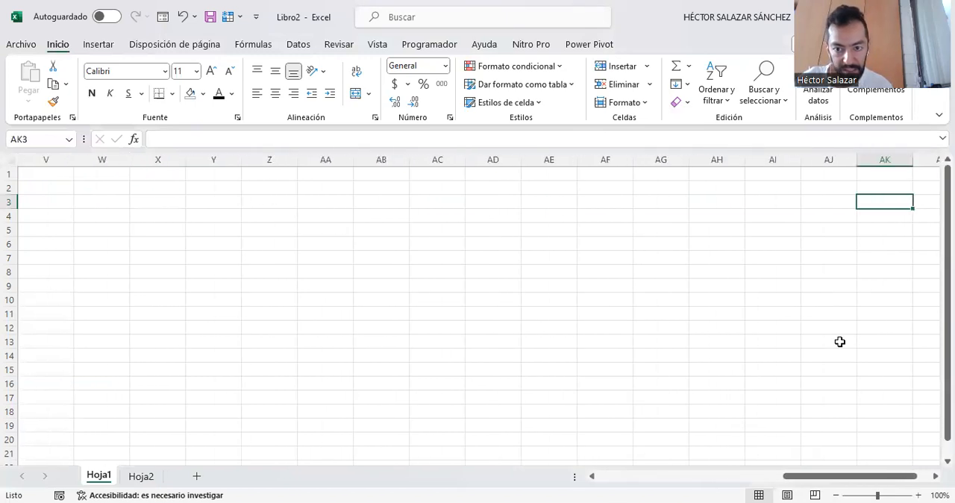
key("Right")
key("Right")
key("Right")
key("Right")
key("Right")
key("Right")
key("Right")
key("Right")
key("Right")
key("Right")
key("Right")
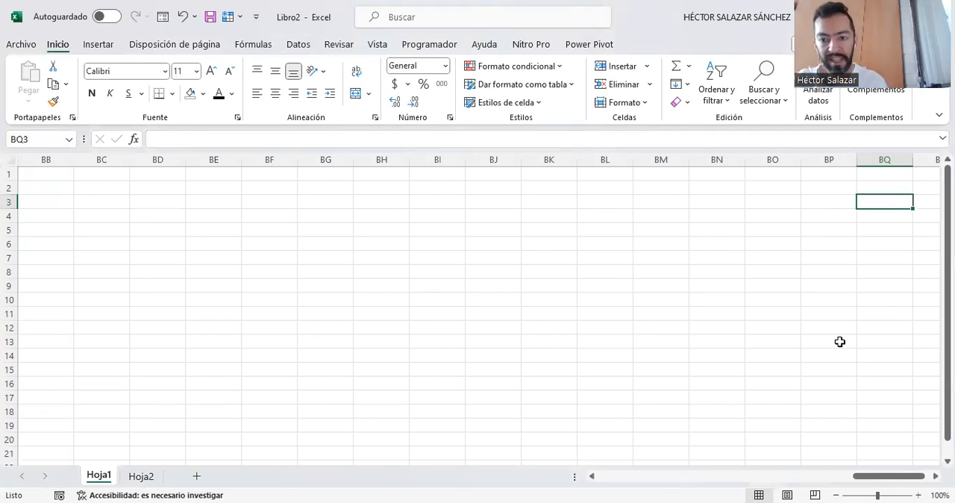
key("Left")
key("Left")
key("Left")
key("Left")
key("Left")
key("Left")
key("Left")
key("Left")
key("Left")
key("Left")
key("Left")
key("Left")
key("Left")
key("Left")
key("Left")
key("Left")
key("Left")
key("Left")
key("Left")
key("Left")
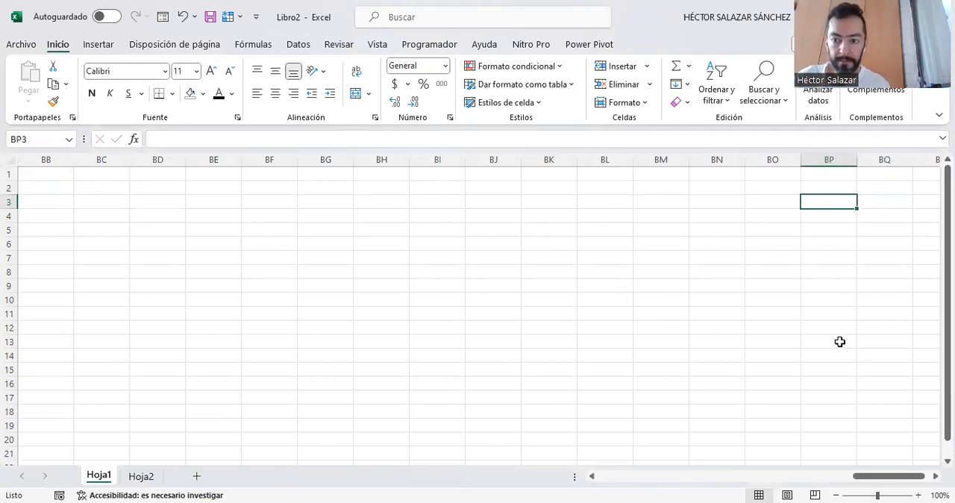
key("Left")
key("Left")
key("Left")
key("Left")
key("Left")
key("Left")
key("Left")
key("Left")
key("Left")
key("Left")
key("Left")
key("Left")
key("Left")
key("Left")
key("Left")
key("Left")
key("Left")
key("Left")
key("Left")
key("Left")
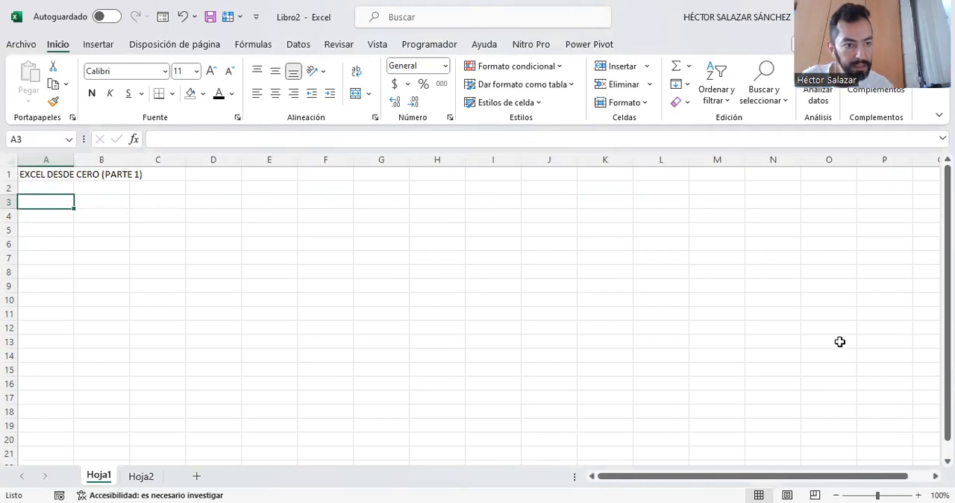
- Browse down column A as far as row 167 and return to cell A3
key("Down")
key("Down")
key("Down")
key("Down")
key("Down")
key("Down")
key("Down")
key("Down")
key("Down")
key("Down")
key("Down")
key("Down")
key("Down")
key("Down")
key("Down")
key("Down")
key("Down")
key("Down")
key("Down")
key("Down")
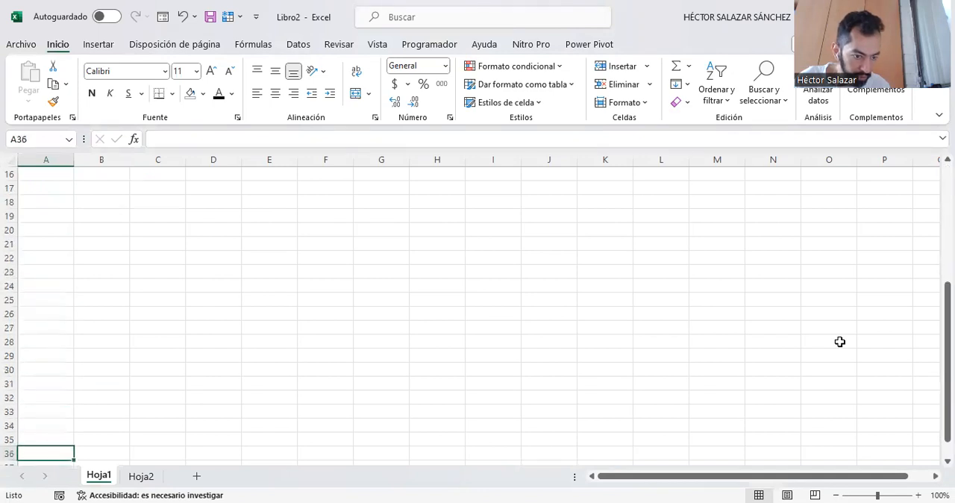
key("Down")
key("Down")
key("Down")
key("Down")
key("Down")
key("Down")
key("Down")
key("Down")
key("Down")
key("Down")
key("Down")
key("Down")
key("Down")
key("Down")
key("Down")
key("Down")
key("Down")
key("Down")
key("Down")
key("Down")
key("Down")
key("Down")
key("Down")
key("Down")
key("Down")
key("Down")
key("Down")
key("Down")
key("Down")
key("Down")
key("Down")
key("Down")
key("Down")
key("Down")
key("Down")
key("Down")
key("Down")
key("Down")
key("Down")
key("Down")
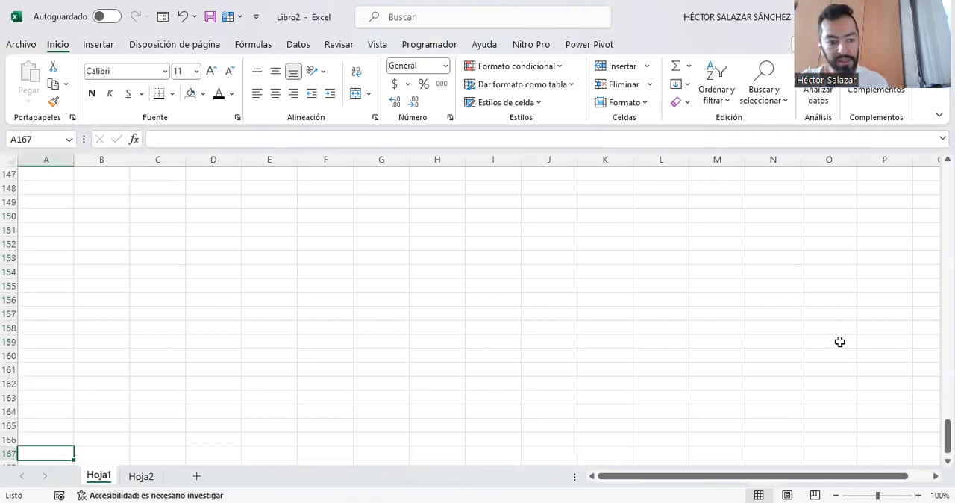
key("Up")
key("Up")
key("Up")
key("Up")
key("Up")
key("Up")
key("Up")
key("Up")
key("Up")
key("Up")
key("Up")
key("Up")
key("Up")
key("Up")
key("Up")
key("Up")
key("Up")
key("Up")
key("Up")
key("Up")
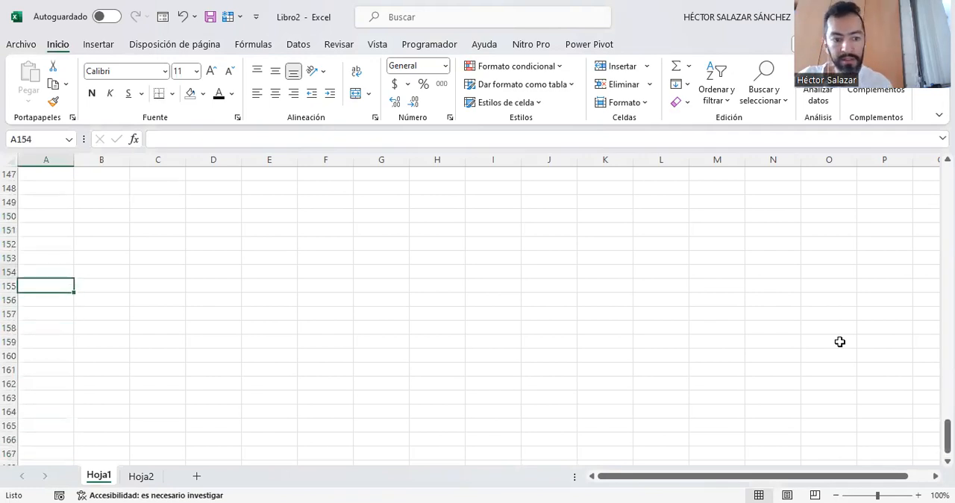
key("Up")
key("Up")
key("Up")
key("Up")
key("Up")
key("Up")
key("Up")
key("Up")
key("Up")
key("Up")
key("Up")
key("Up")
key("Up")
key("Up")
key("Up")
key("Up")
key("Up")
key("Up")
key("Up")
key("Up")
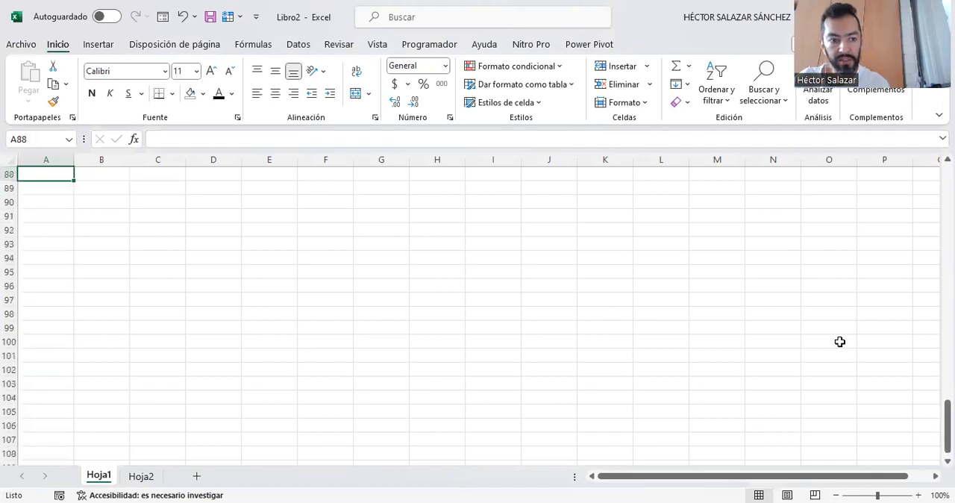
key("Up")
key("Up")
key("Up")
key("Up")
key("Up")
key("Up")
key("Up")
key("Up")
key("Up")
key("Up")
key("Up")
key("Up")
key("Up")
key("Up")
key("Up")
key("Up")
key("Up")
key("Up")
key("Up")
key("Up")
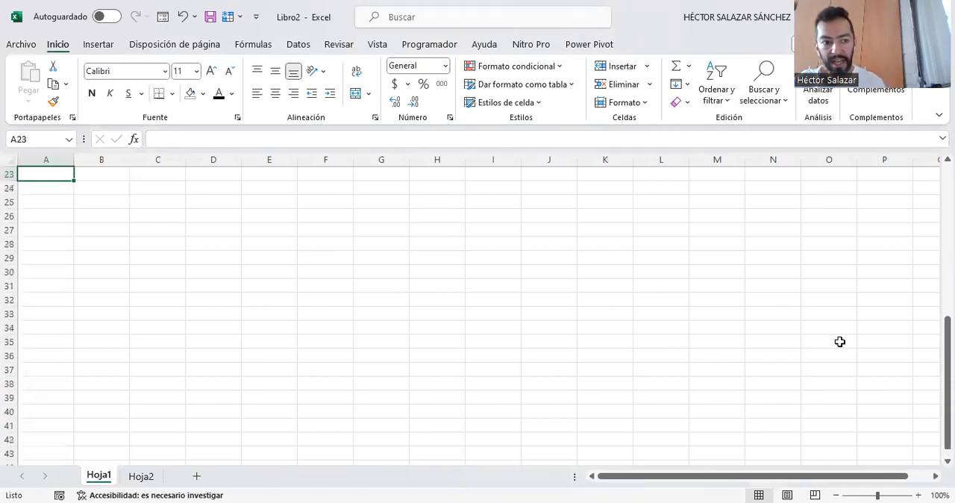
key("Down")
key("Down")
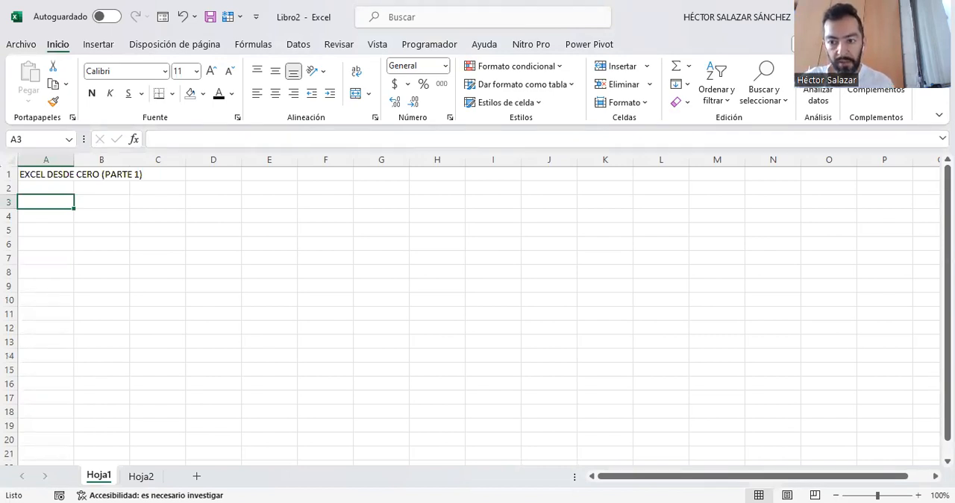
- Look through the workbook templates and the list of recent workbooks on the file start page
left_click(21, 45)
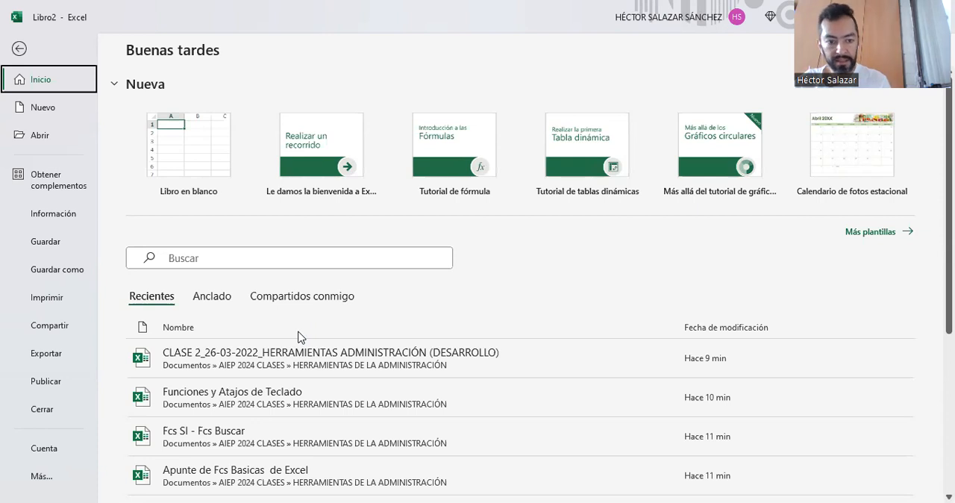
scroll(298, 337, "down", 6)
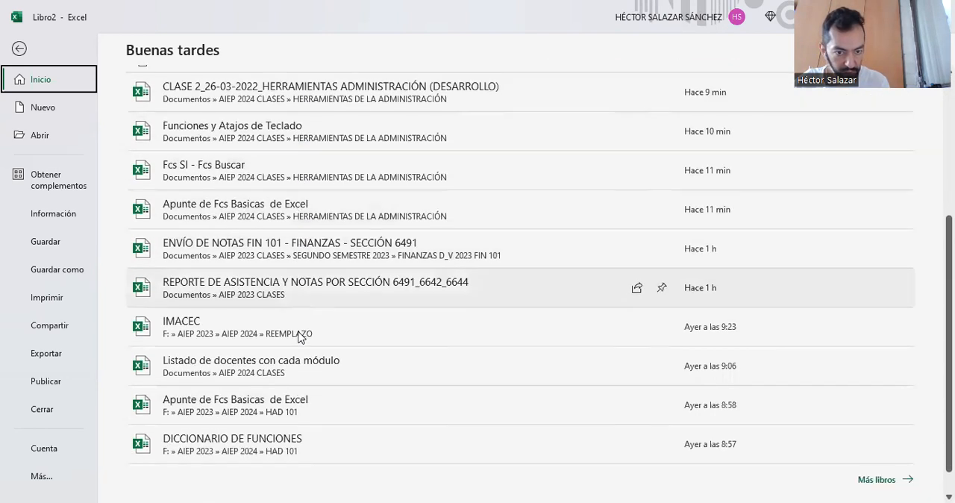
scroll(298, 337, "up", 6)
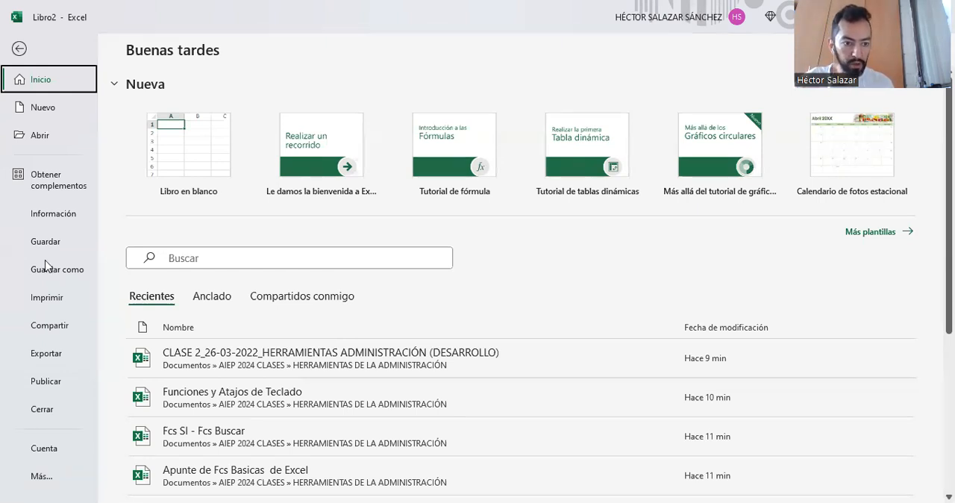
- Examine the print preview of Hoja1 together with the available scaling and margin options
left_click(48, 298)
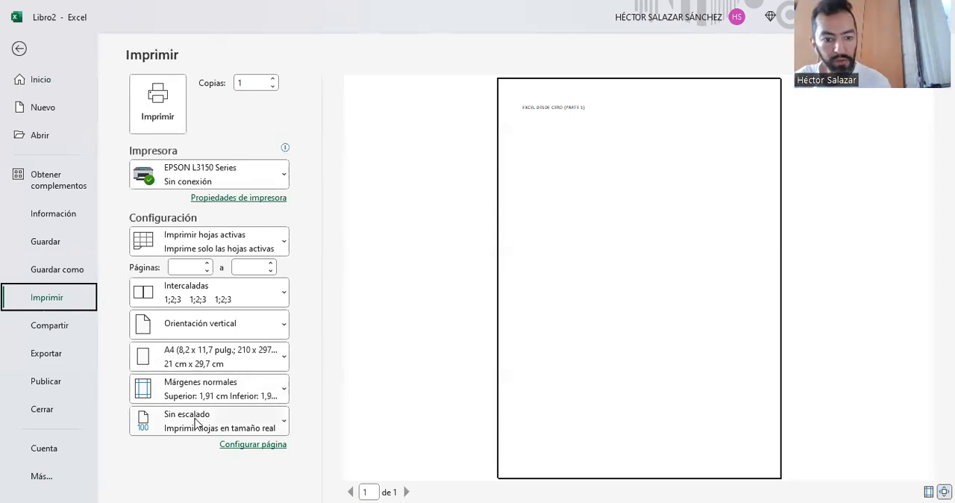
left_click(283, 430)
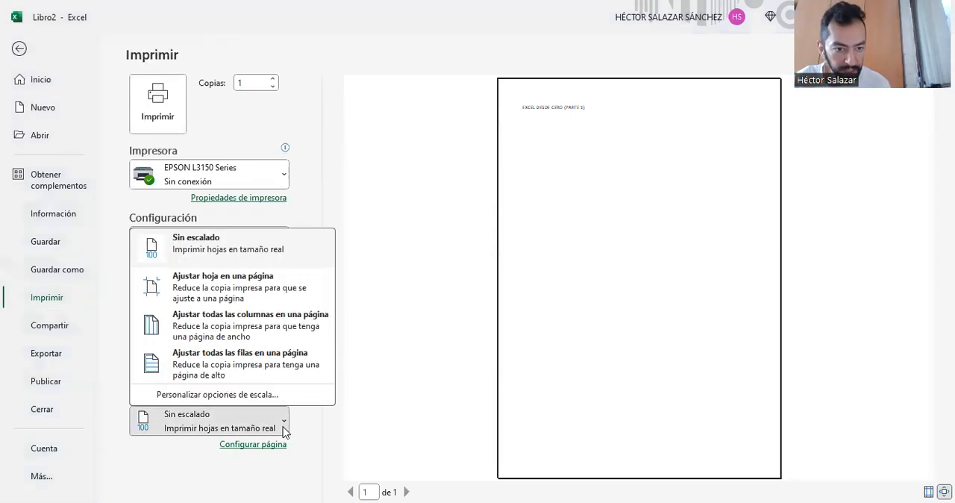
left_click(282, 429)
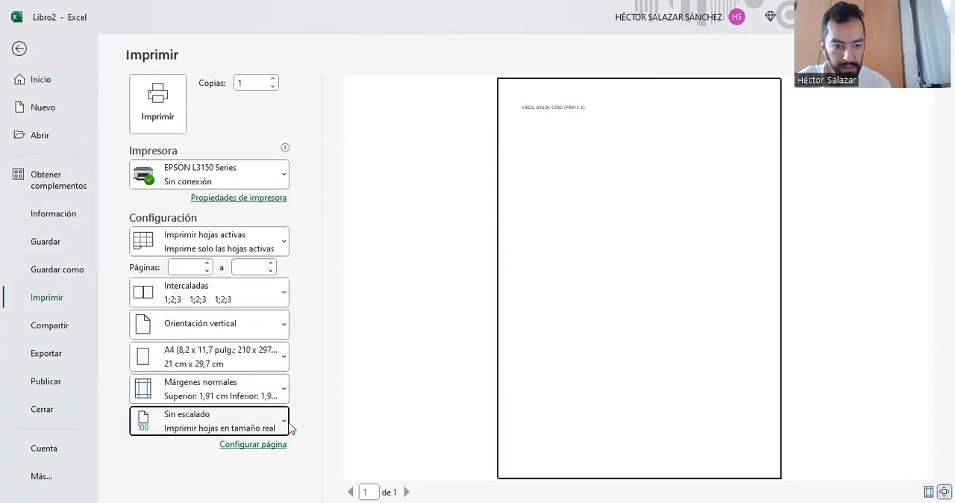
left_click(284, 389)
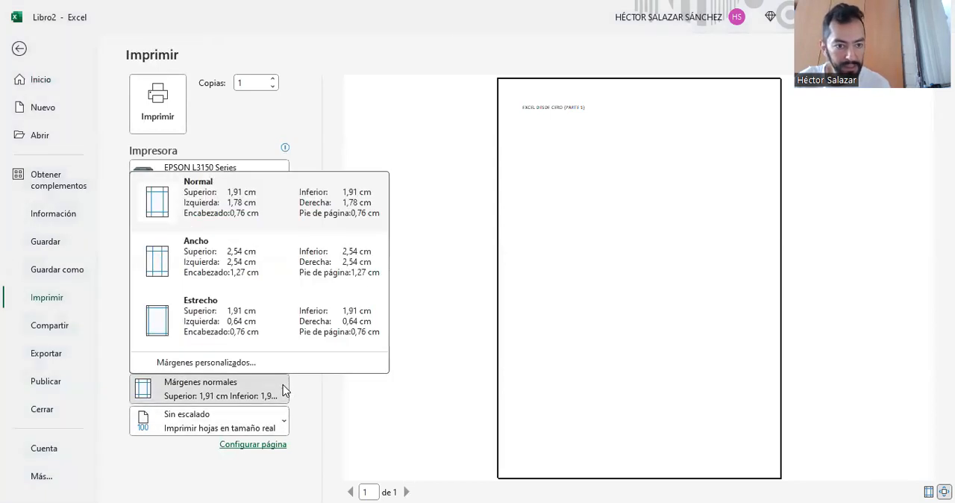
left_click(283, 390)
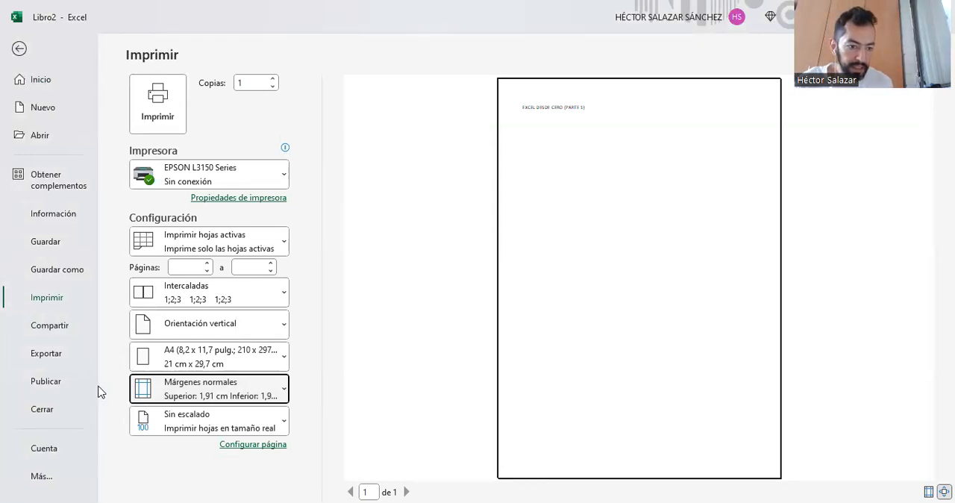
- Examine the PDF/XPS export choices and the general Excel options, closing the options without changes
left_click(46, 354)
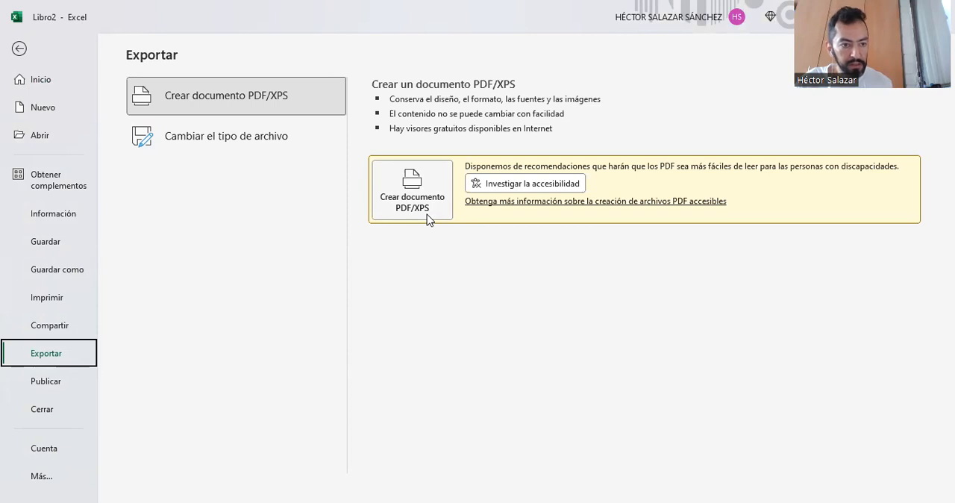
left_click(39, 478)
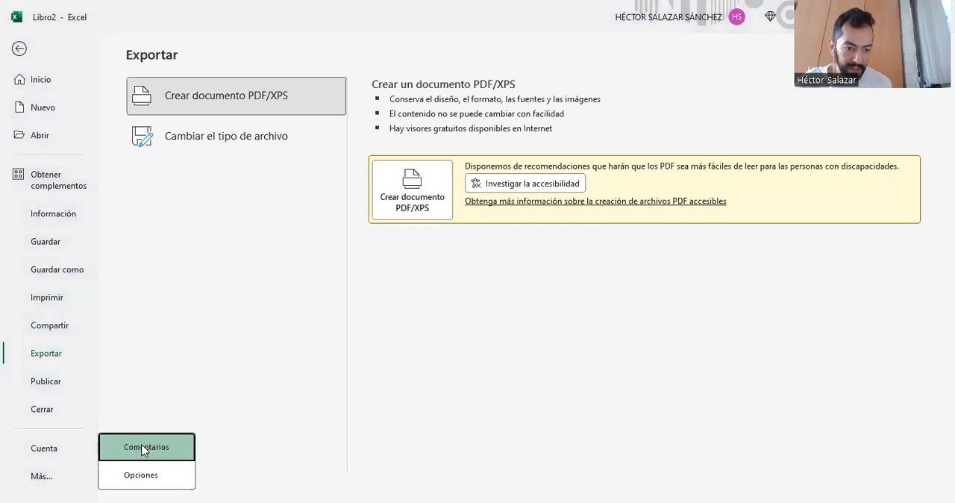
left_click(135, 482)
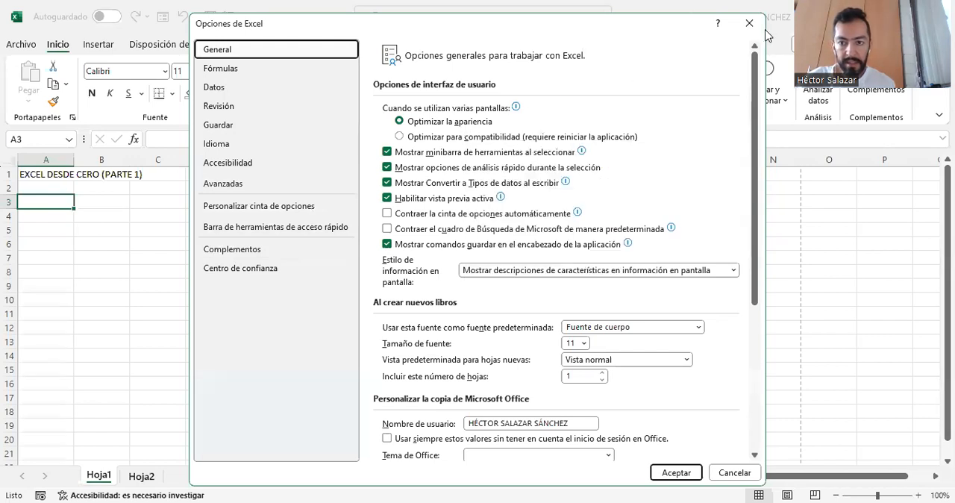
key("Escape")
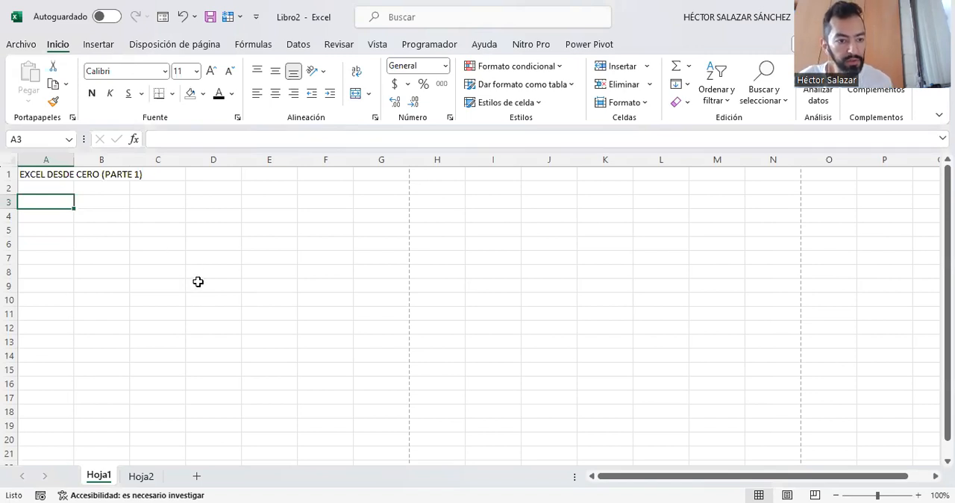
left_click(21, 44)
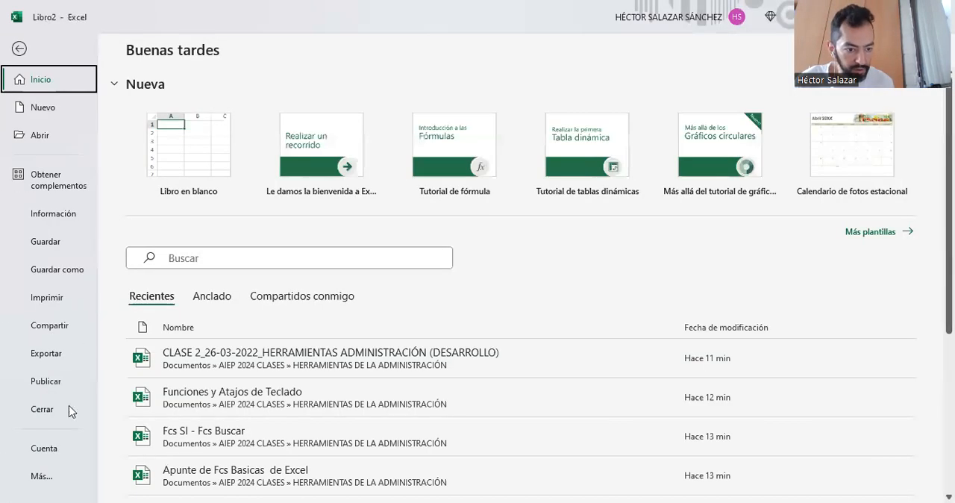
left_click(41, 478)
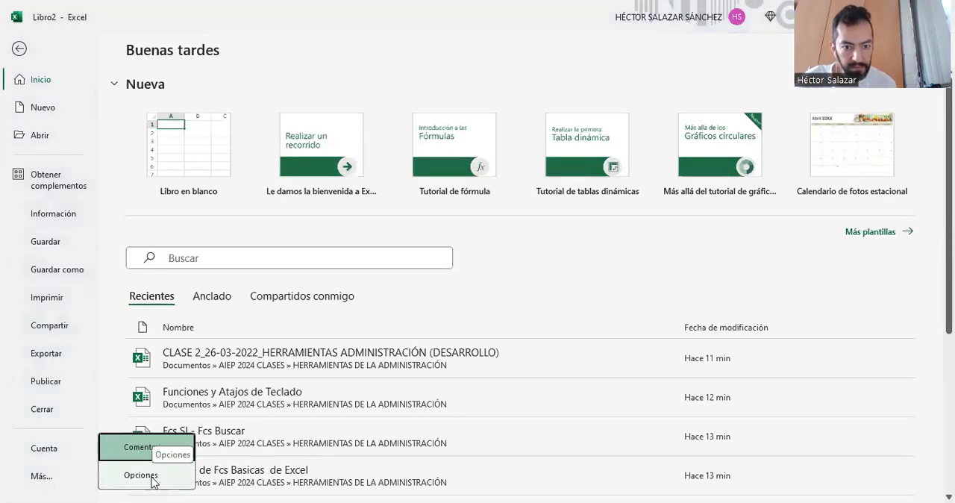
left_click(153, 478)
left_click(750, 23)
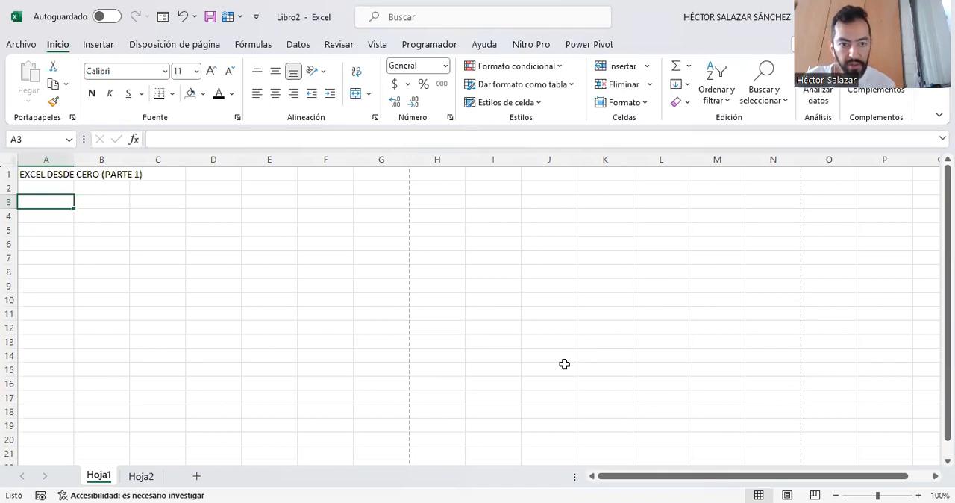
- Set the paper size of Hoja1 to Oficio 9 (8,46 x 12,4 pulg.) and the page orientation to horizontal
left_click(194, 46)
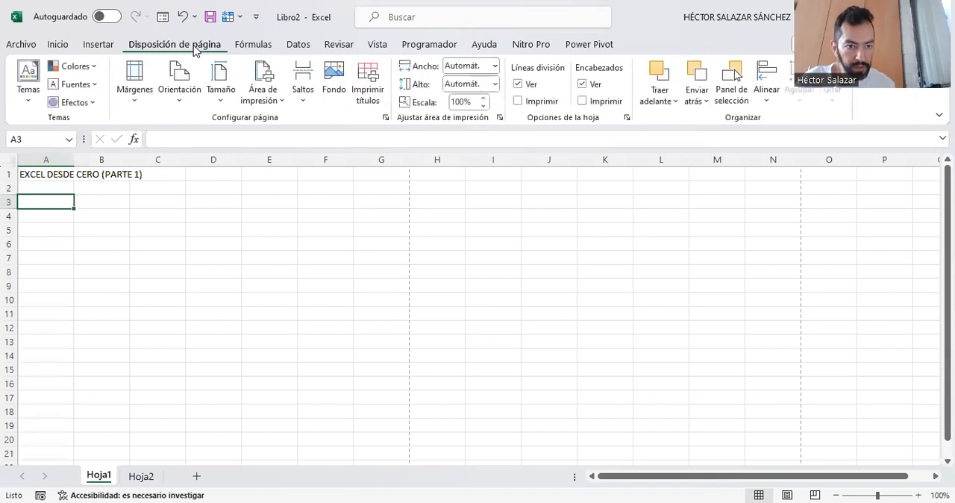
left_click(220, 97)
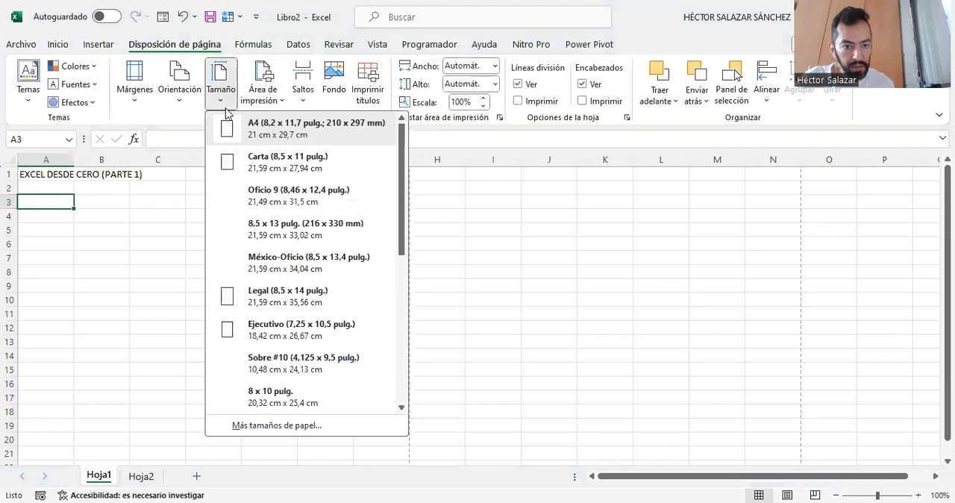
left_click(276, 198)
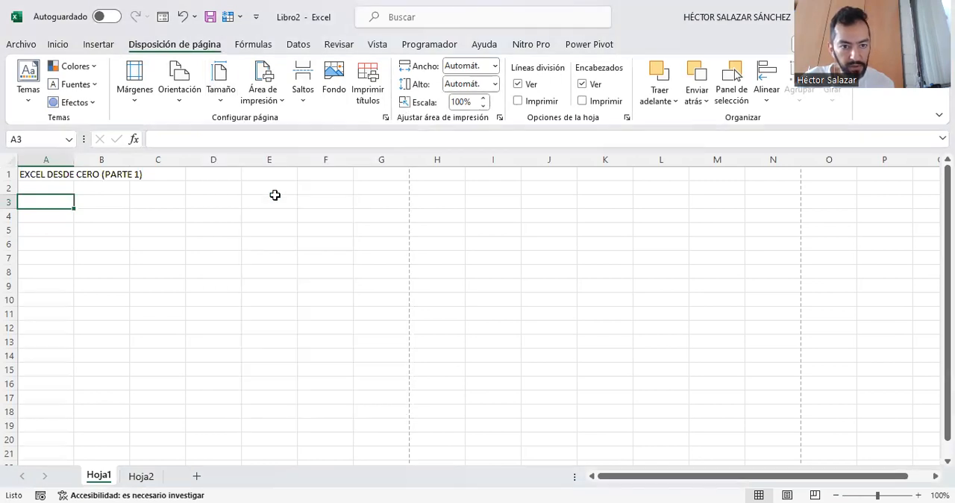
left_click(182, 97)
left_click(211, 161)
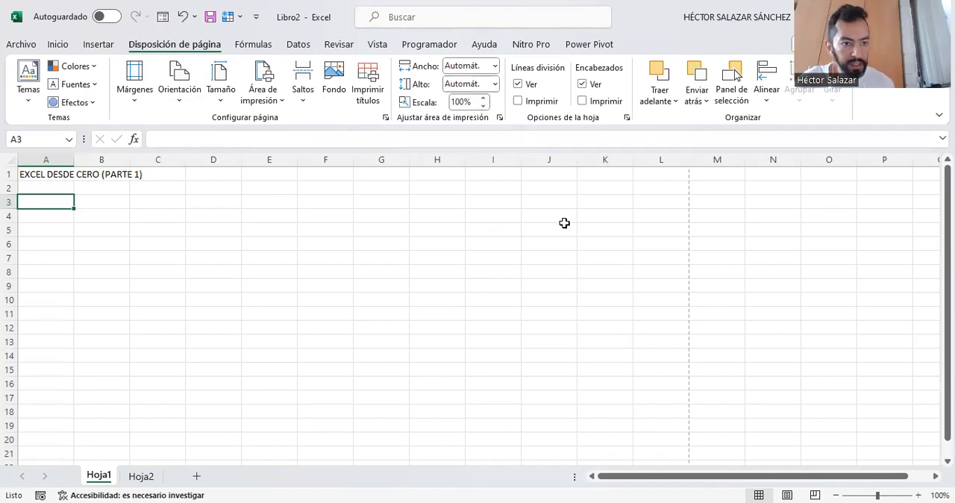
- Merge and center the title "EXCEL DESDE CERO (PARTE 1)" across cells A1 to K1
left_click(58, 48)
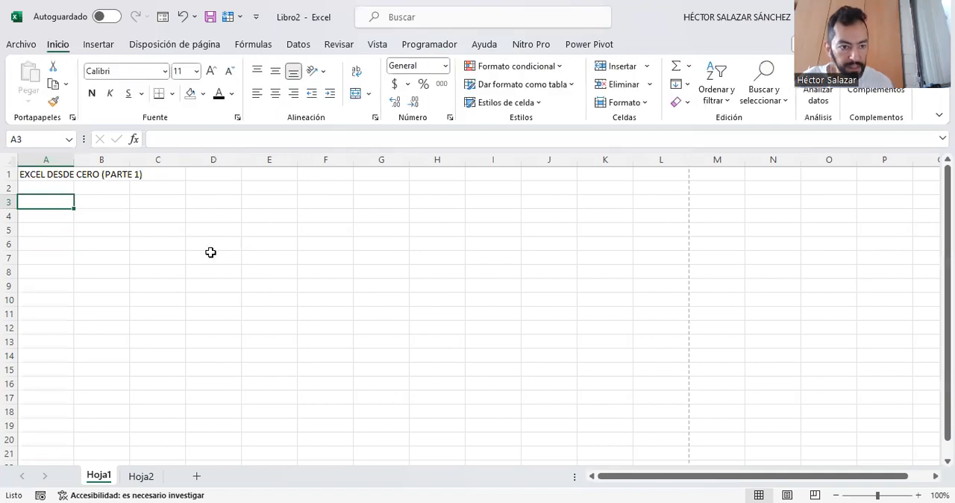
left_click(58, 175)
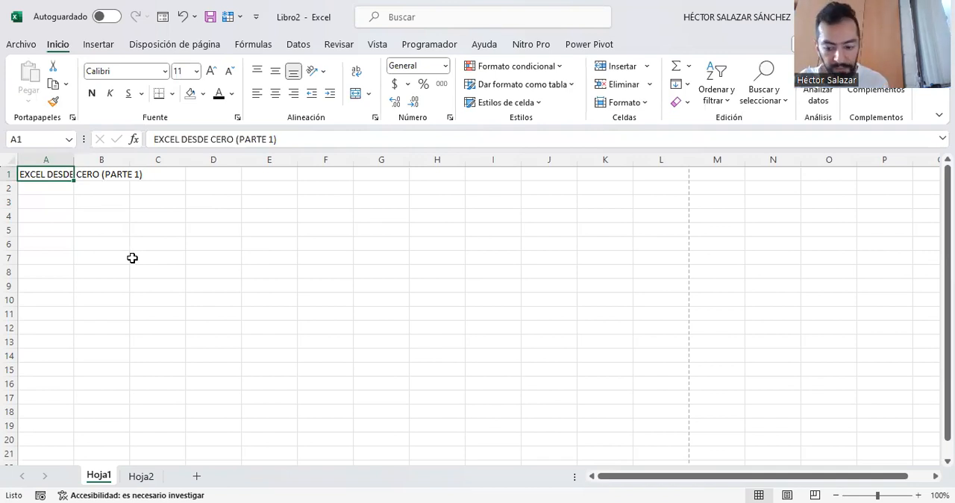
key("shift+Right")
key("shift+Right")
key("shift+Right")
key("shift+Right")
key("shift+Right")
key("shift+Right")
key("shift+Right")
key("shift+Right")
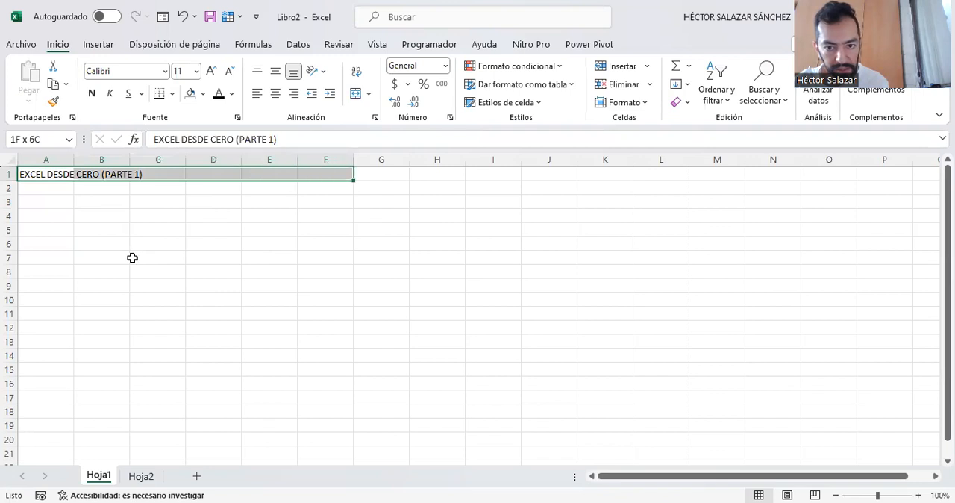
key("shift+Right")
key("shift+Right")
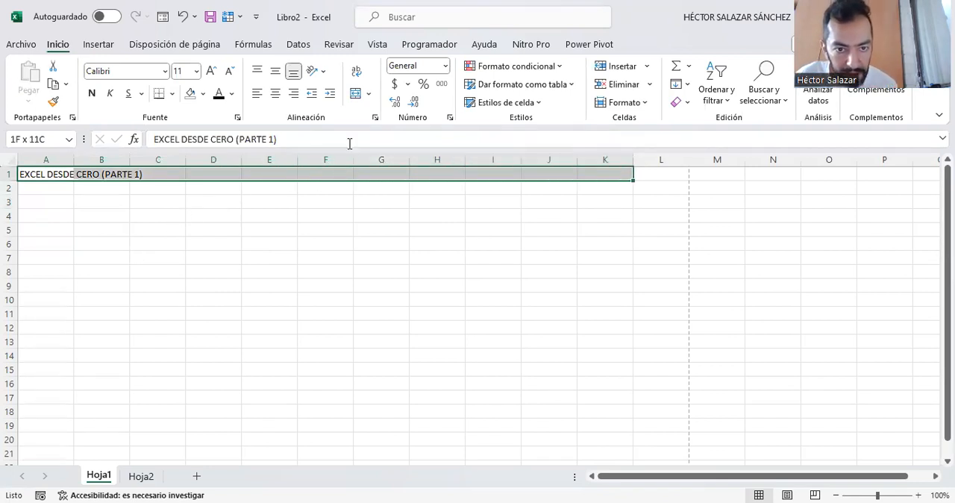
left_click(356, 94)
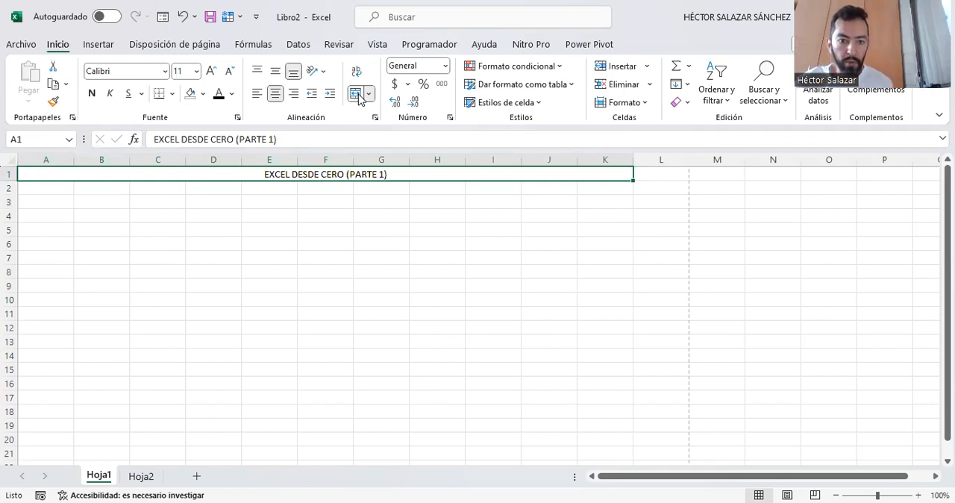
- Fill the merged title cell A1:K1 with yellow and make its text bold
left_click(203, 94)
left_click(225, 225)
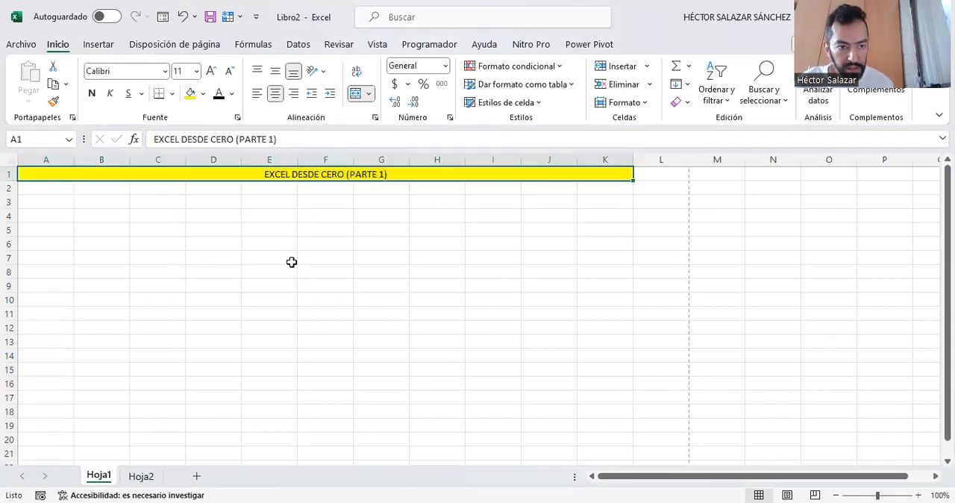
left_click(93, 93)
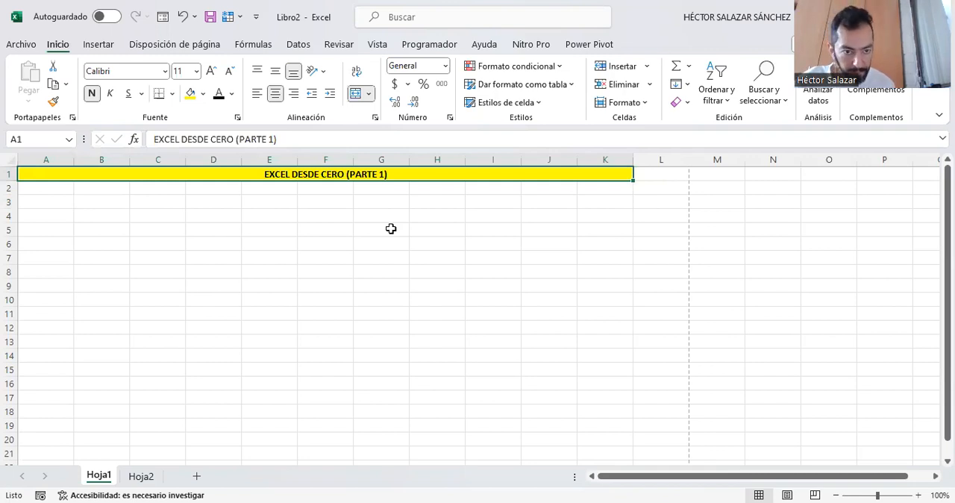
- Apply a thick outside border (Borde exterior grueso) to the merged title cell in row 1
left_click(174, 93)
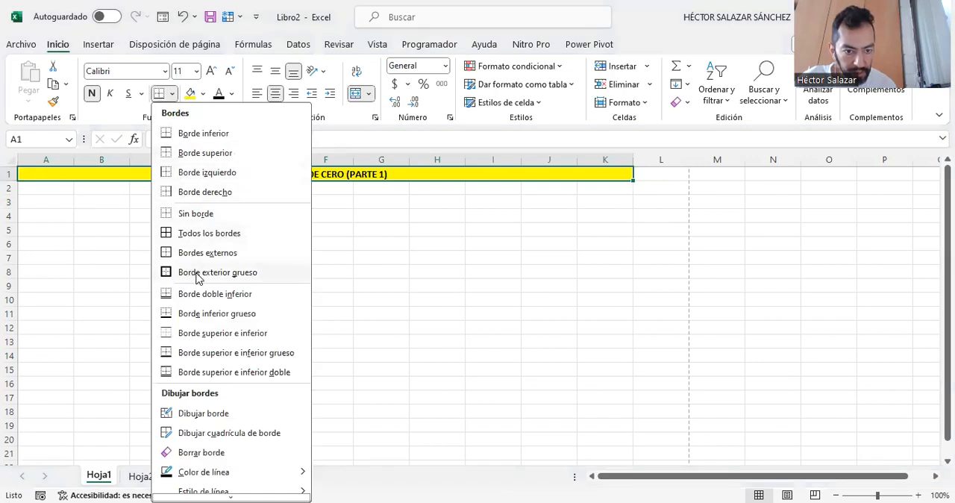
left_click(198, 272)
left_click(403, 275)
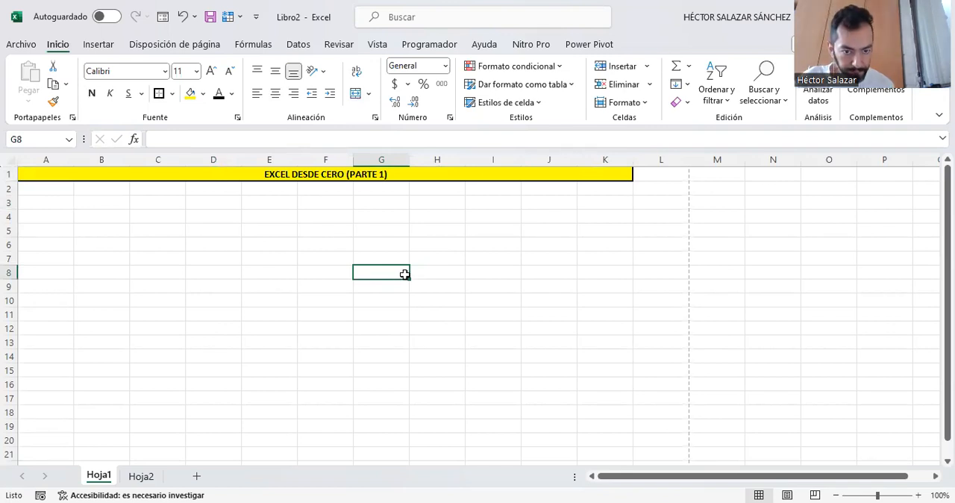
left_click(283, 174)
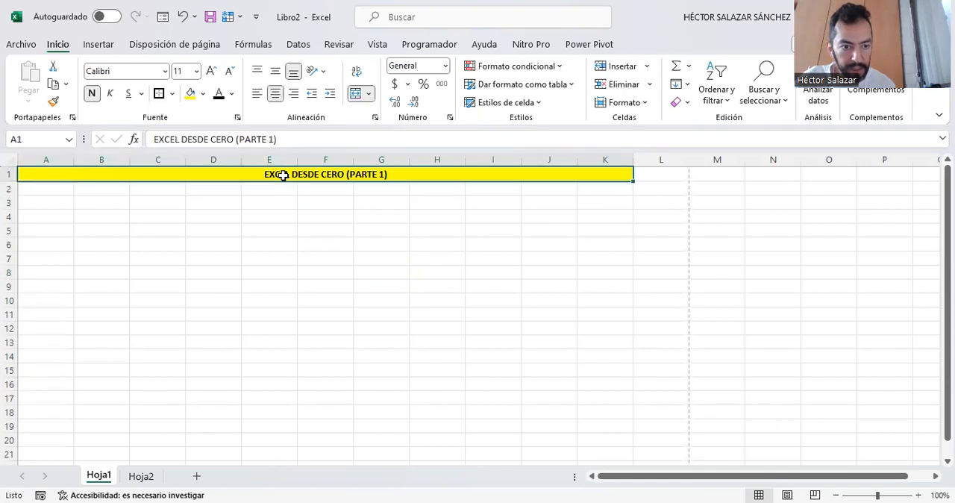
- Try to enter the formula =MOMPROPIO(A1) in cell A3, and clear the cell again
left_click(46, 203)
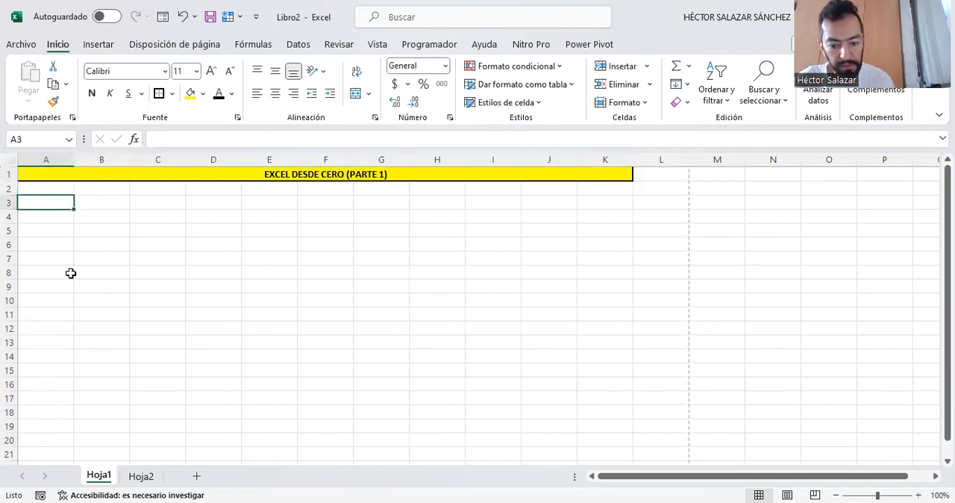
type("=")
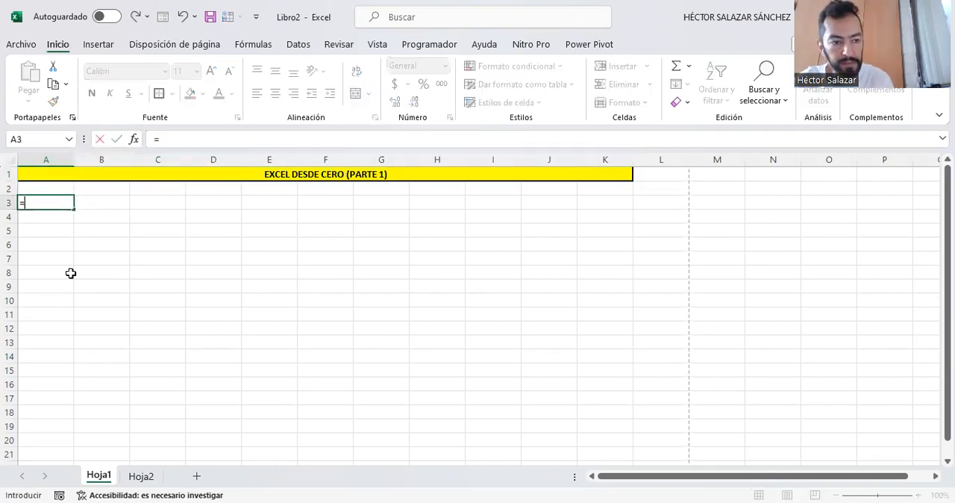
type("MOM")
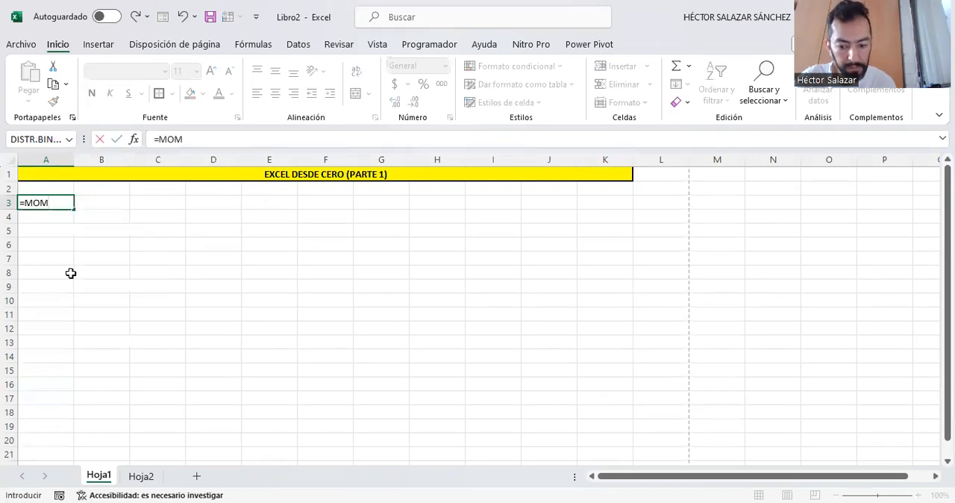
key("BackSpace")
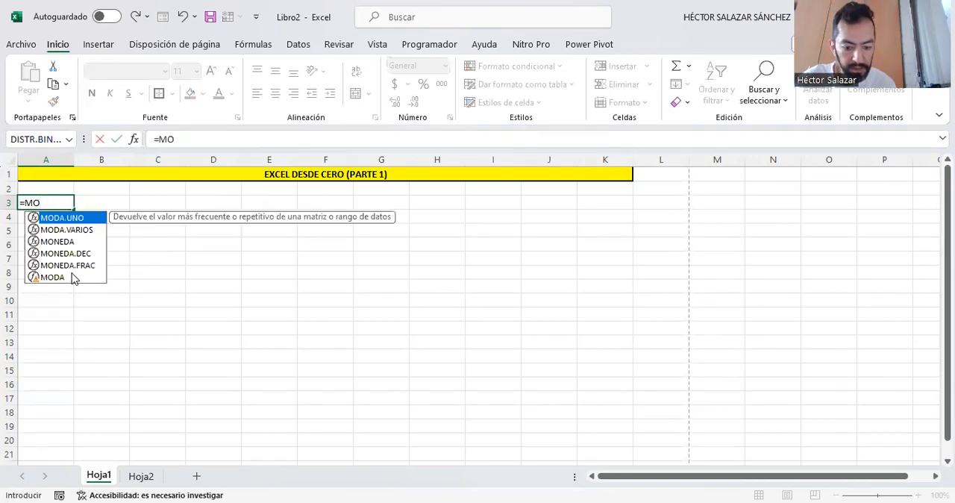
type("N")
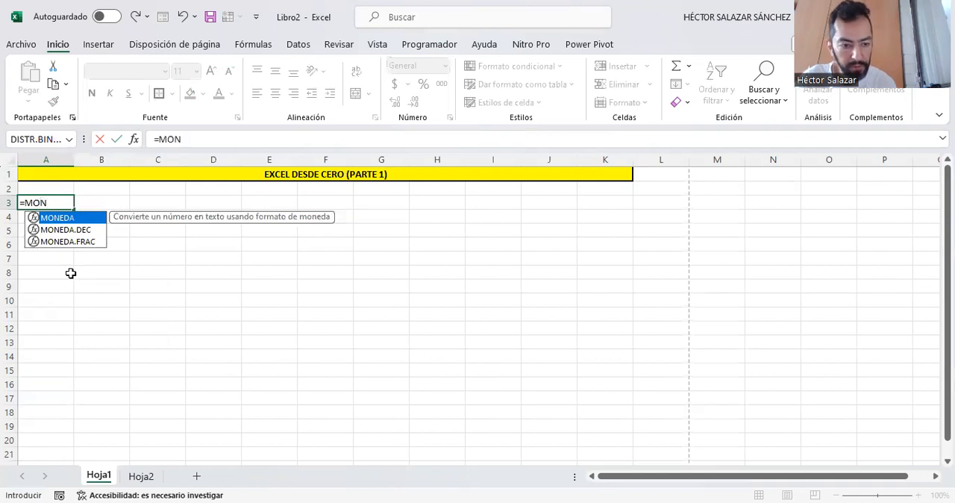
type("PROPIO")
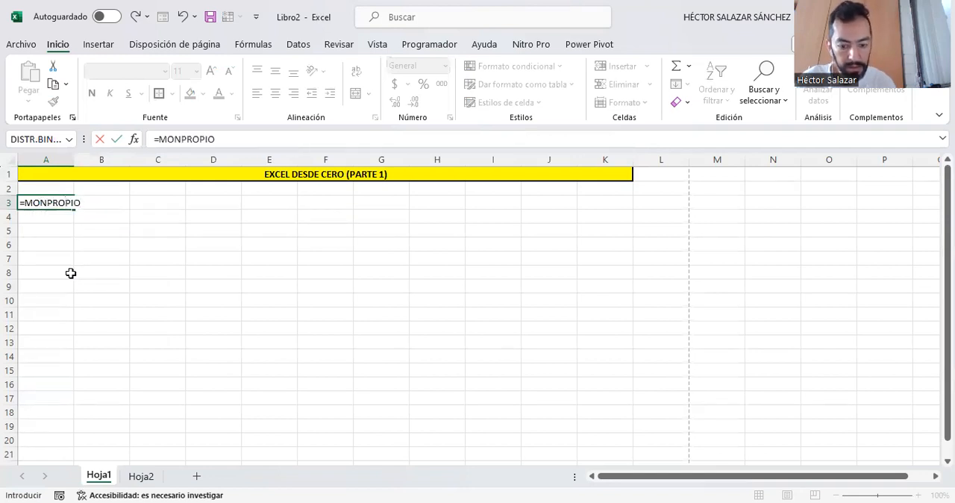
type("(")
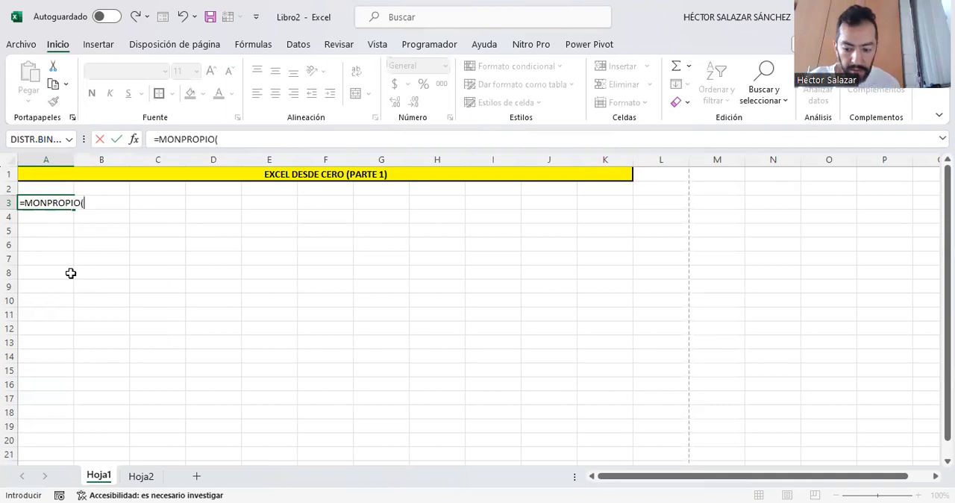
left_click(182, 140)
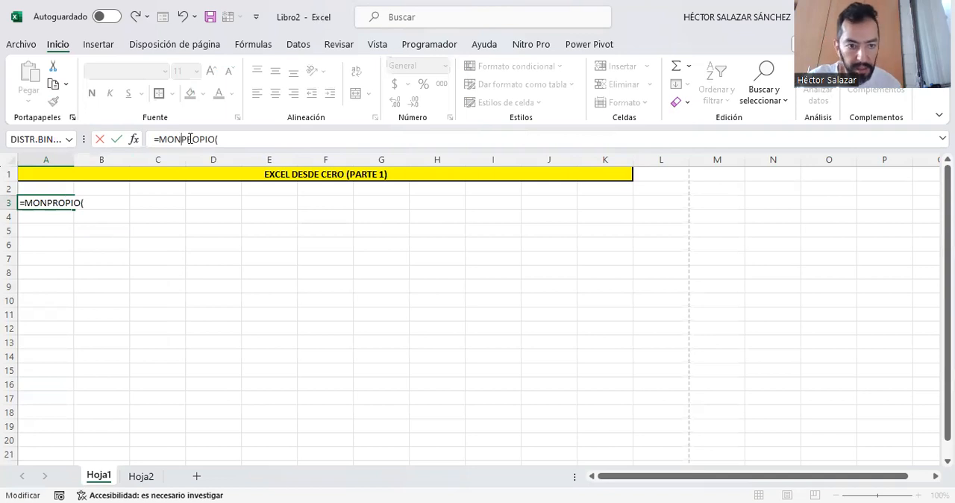
key("BackSpace")
type("M")
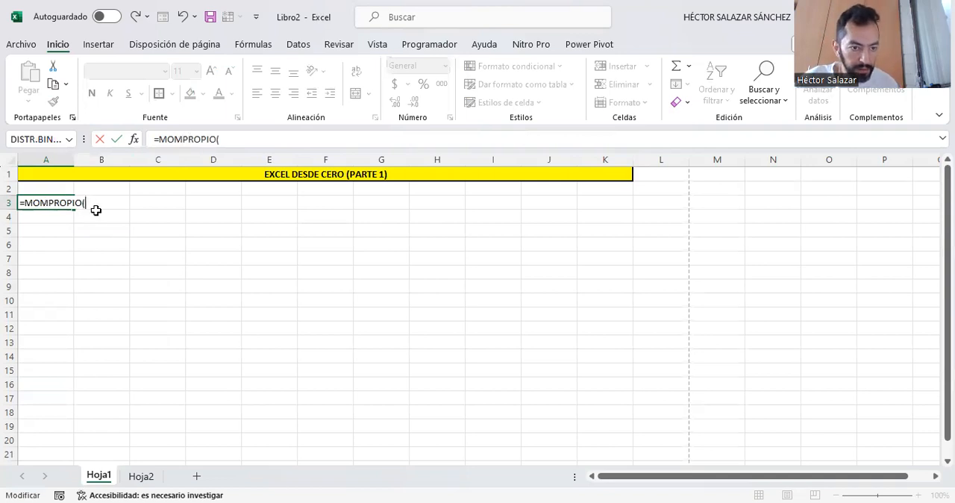
left_click(176, 177)
type(")")
key("ctrl+Return")
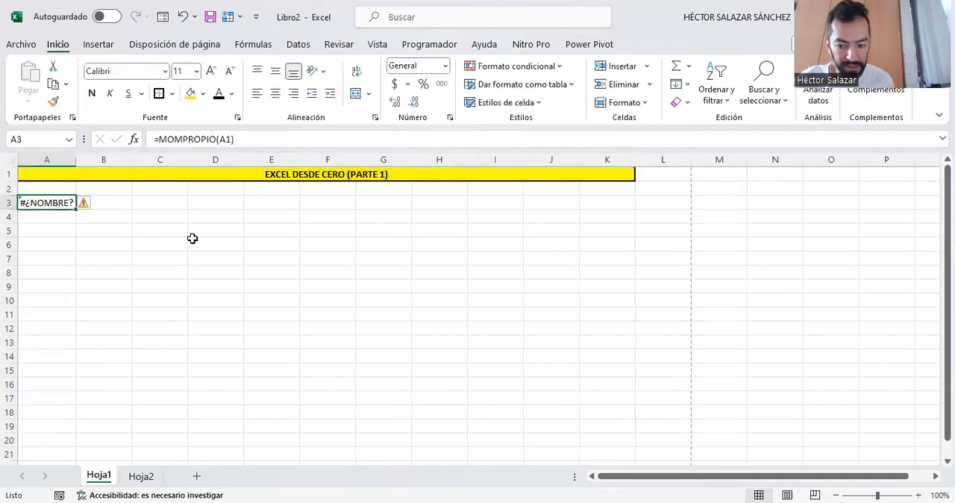
key("Delete")
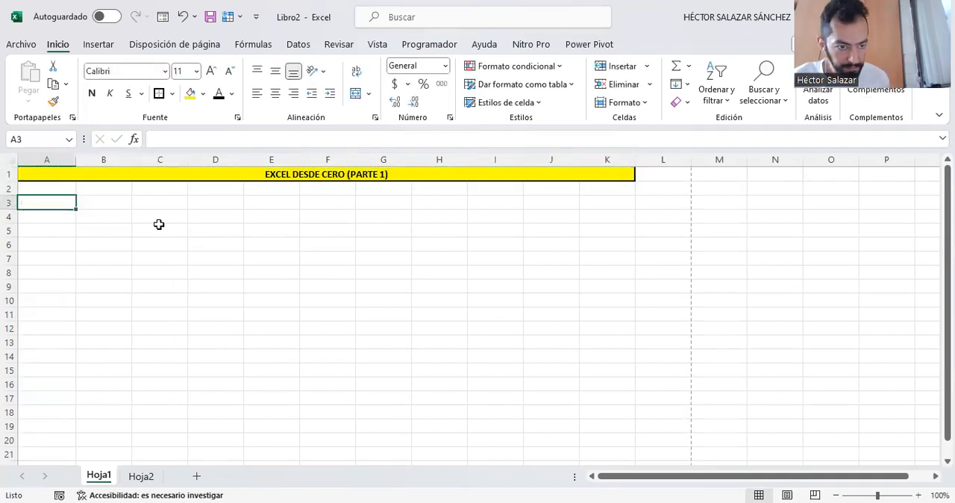
- Enter the label NOMBRE in cell A3 and the person's full name in capital letters in cell B3
left_click(113, 203)
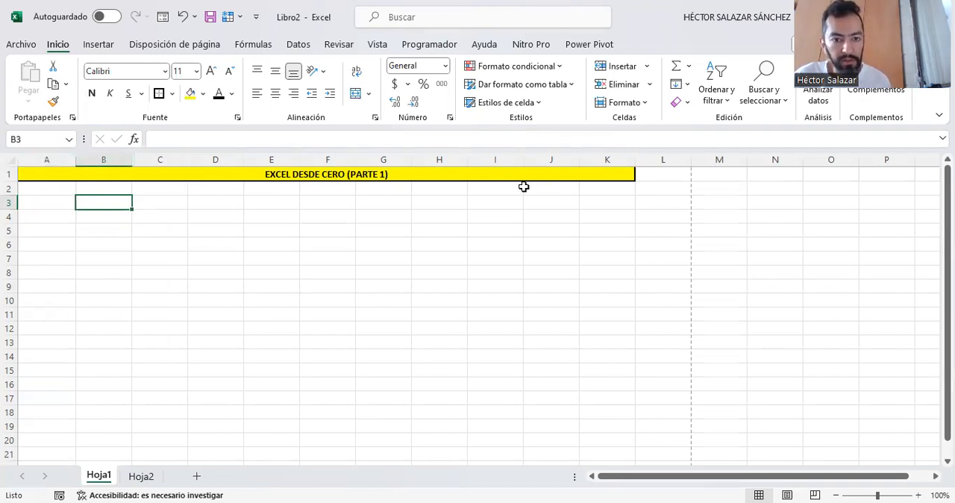
left_click(35, 206)
type("NOMBRE")
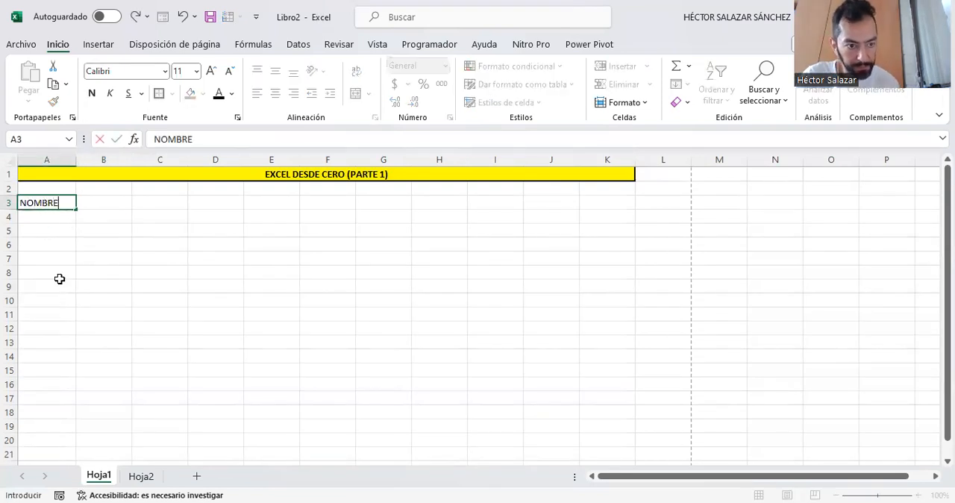
key("Tab")
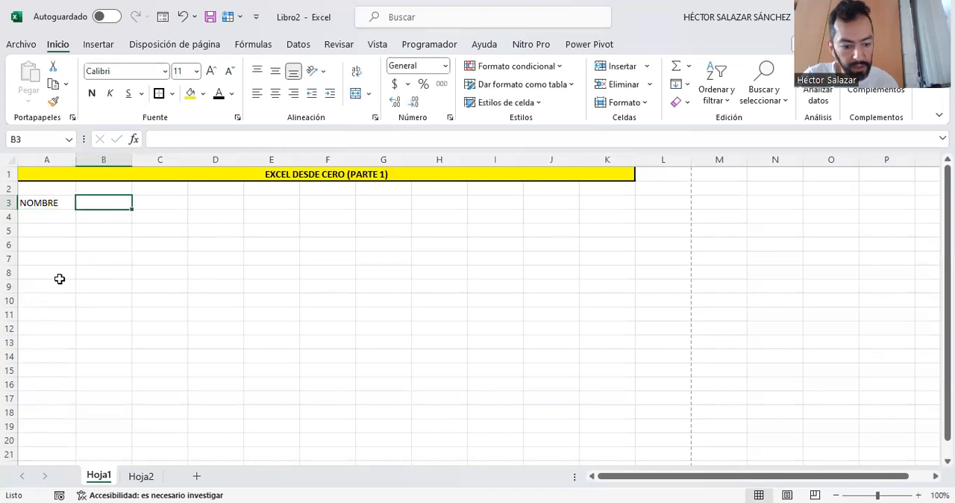
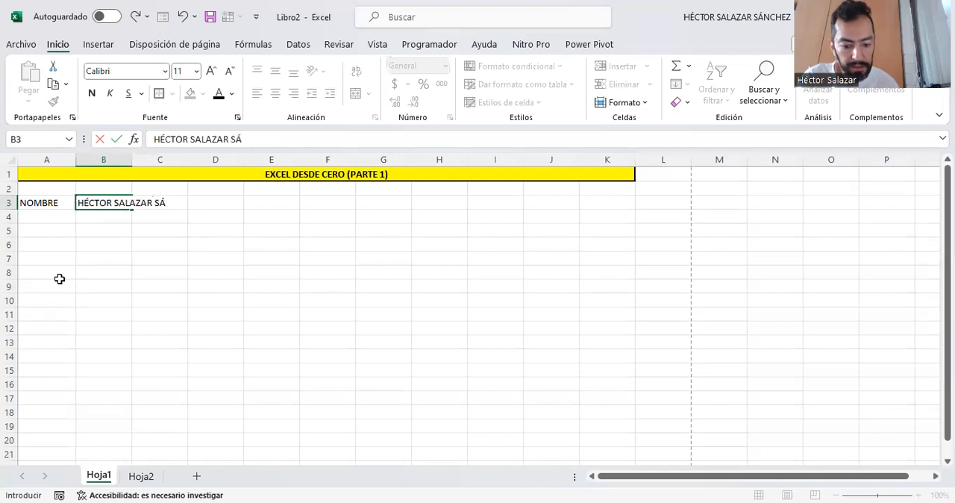
key("Tab")
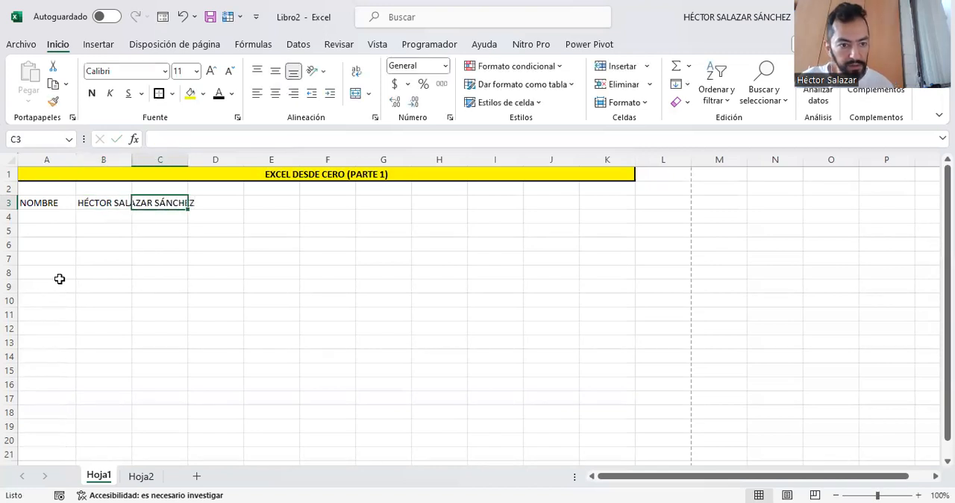
- Enter the formula =NOMPROPIO(B3) in cell E3 to convert the name in B3 to proper case
key("Right")
key("Right")
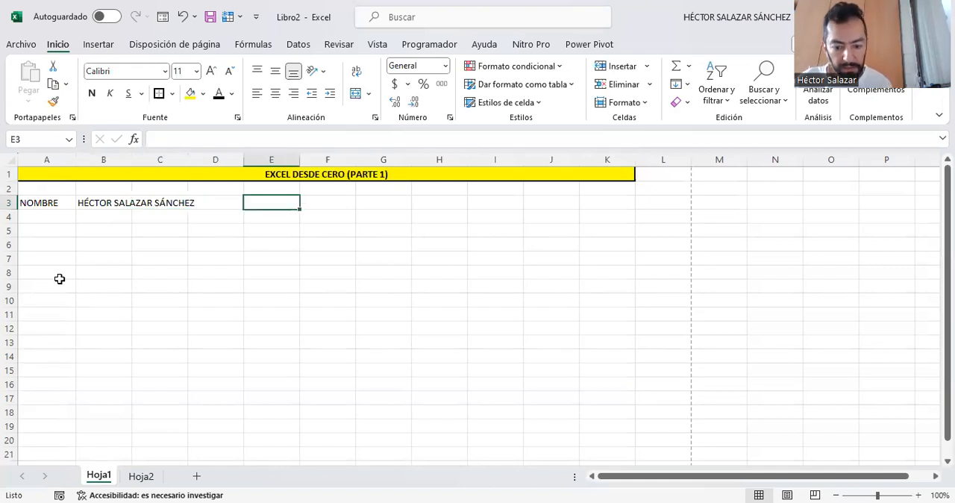
type("=")
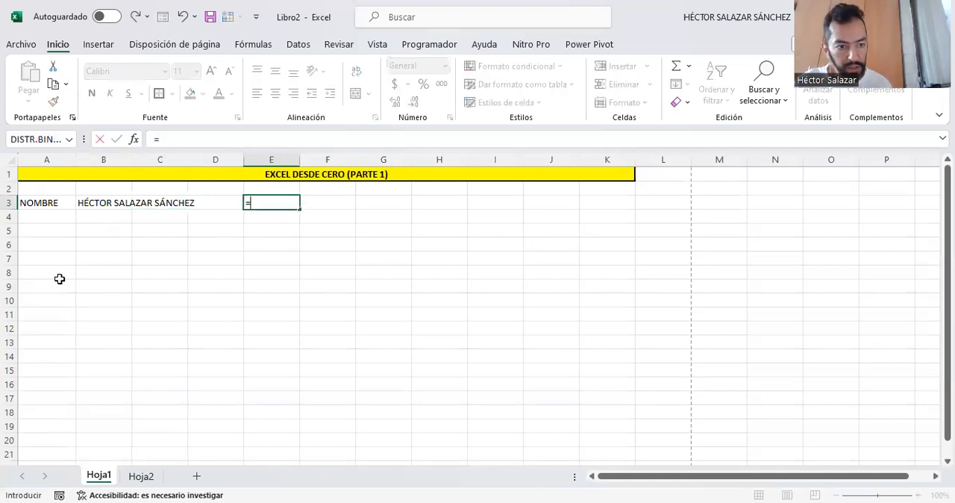
left_click(102, 202)
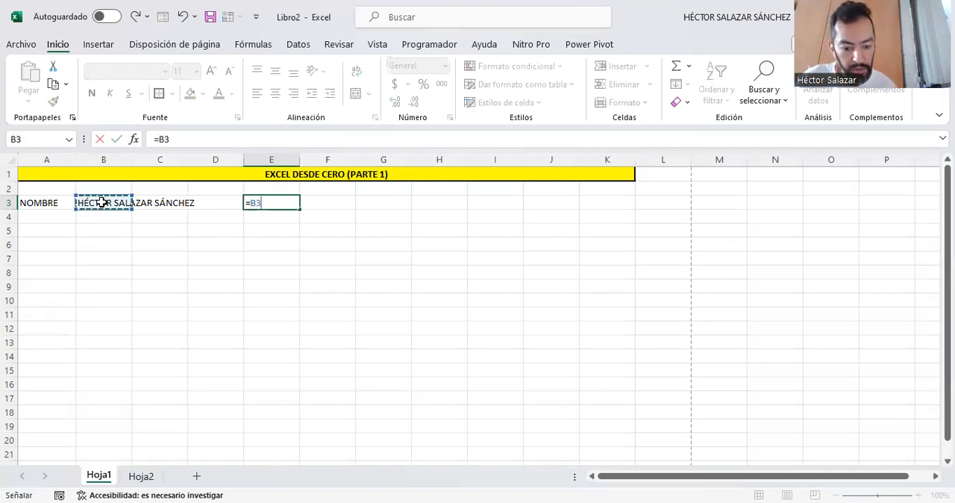
key("BackSpace")
key("BackSpace")
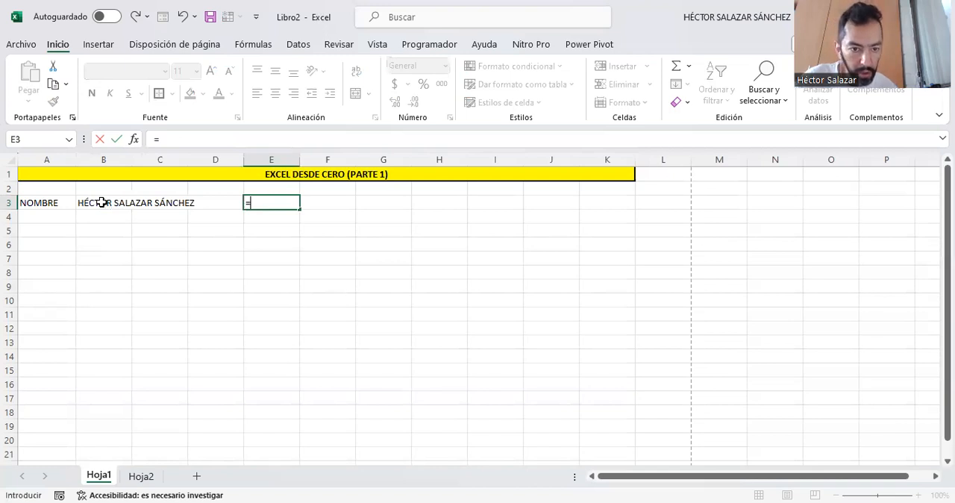
type("NOM")
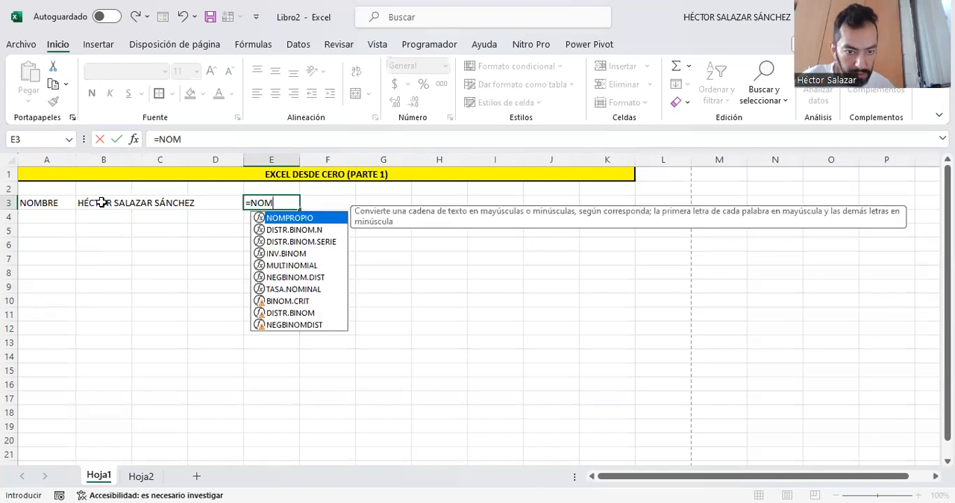
double_click(306, 219)
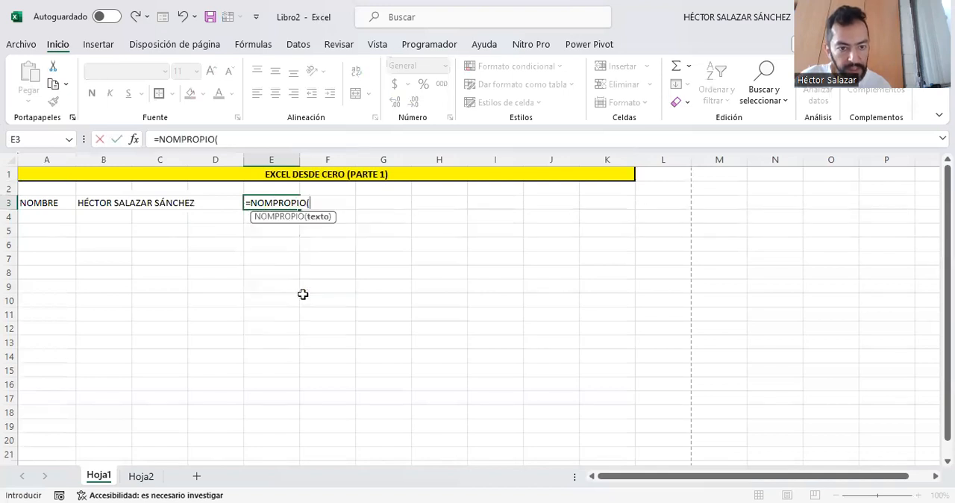
left_click(92, 200)
type(")")
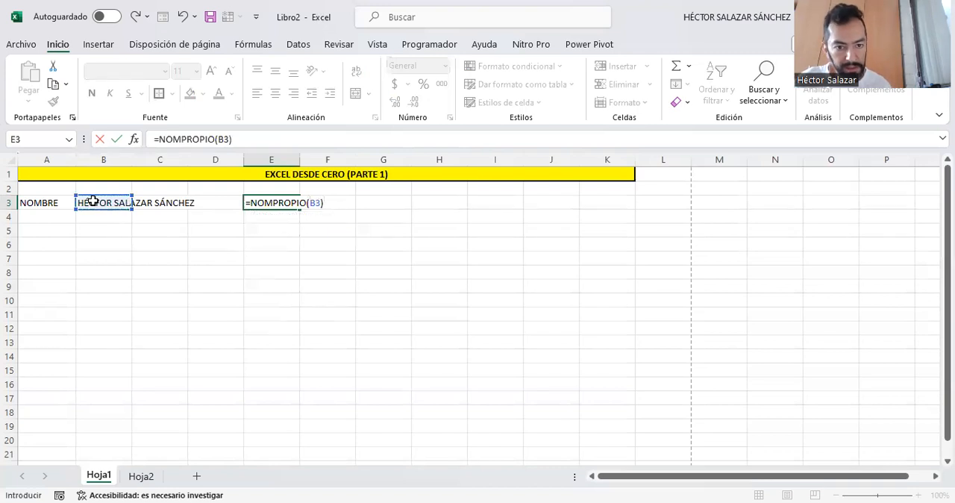
key("ctrl+Return")
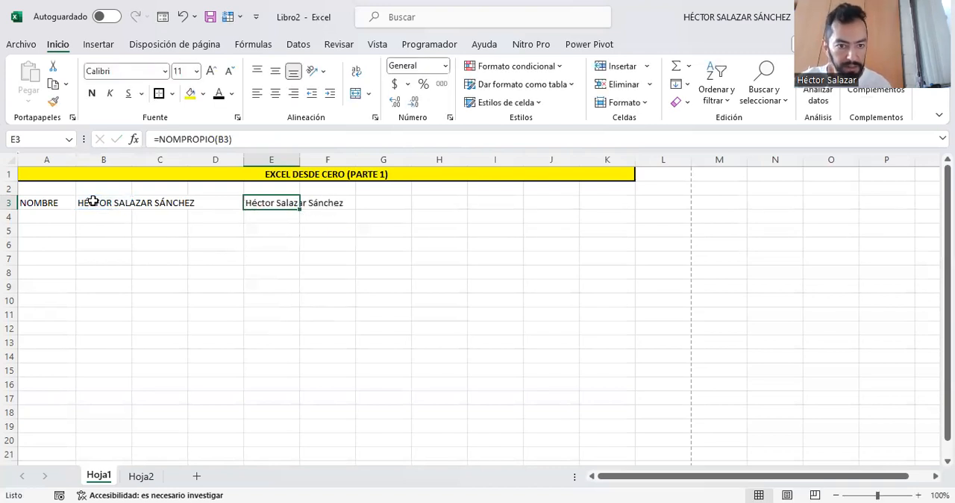
- Autofit the width of column E to the name in cell E3
left_click(298, 230)
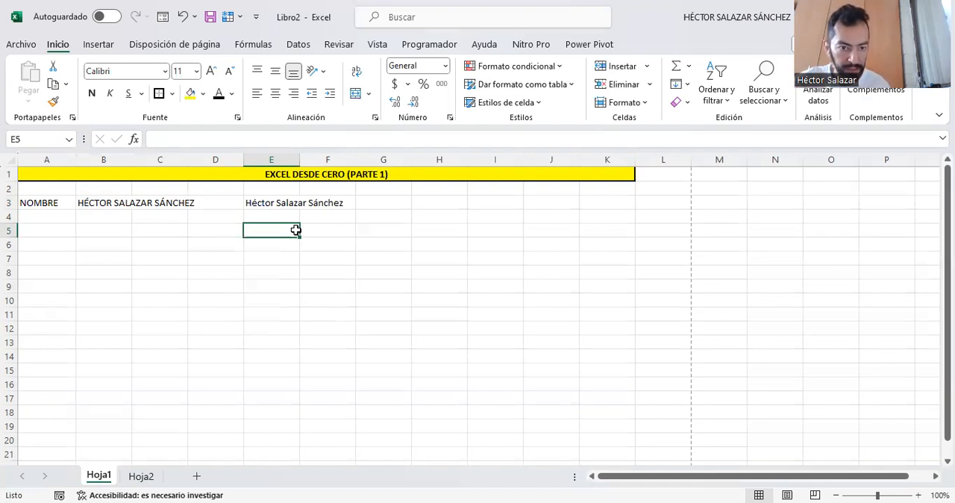
left_click(276, 205)
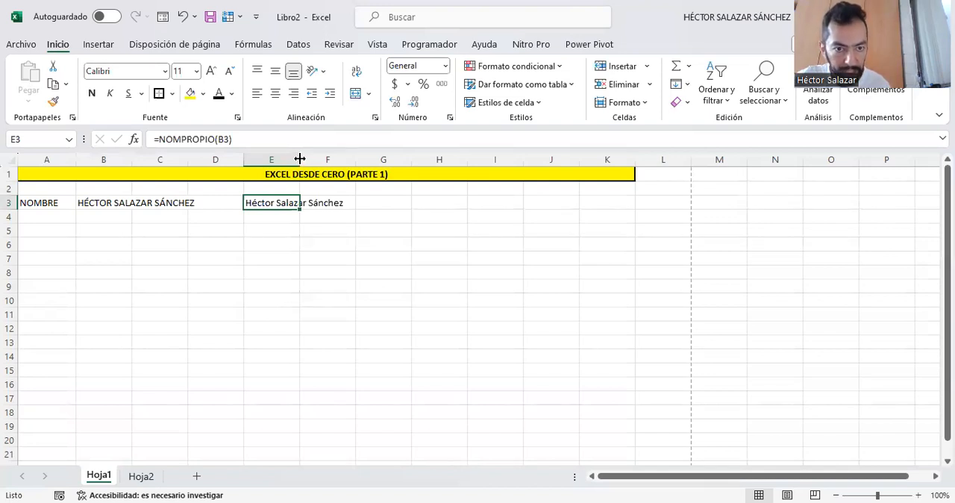
double_click(299, 159)
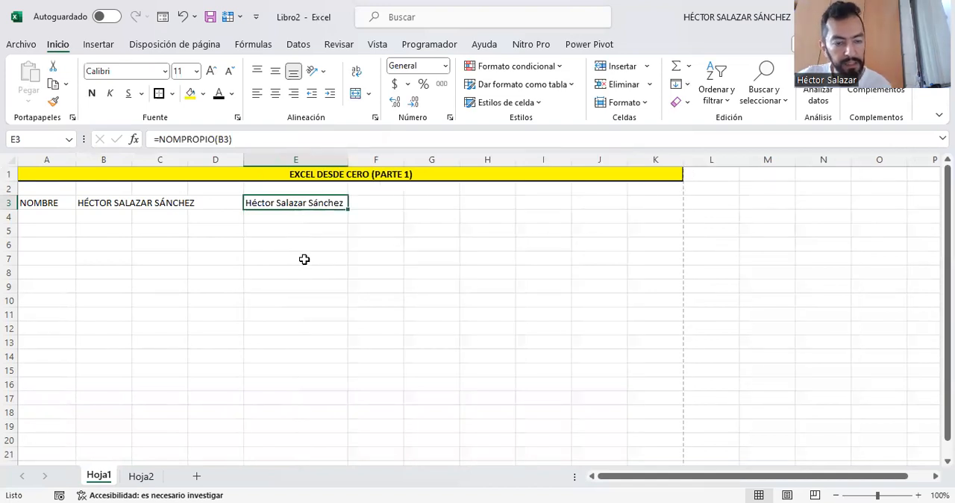
left_click(56, 229)
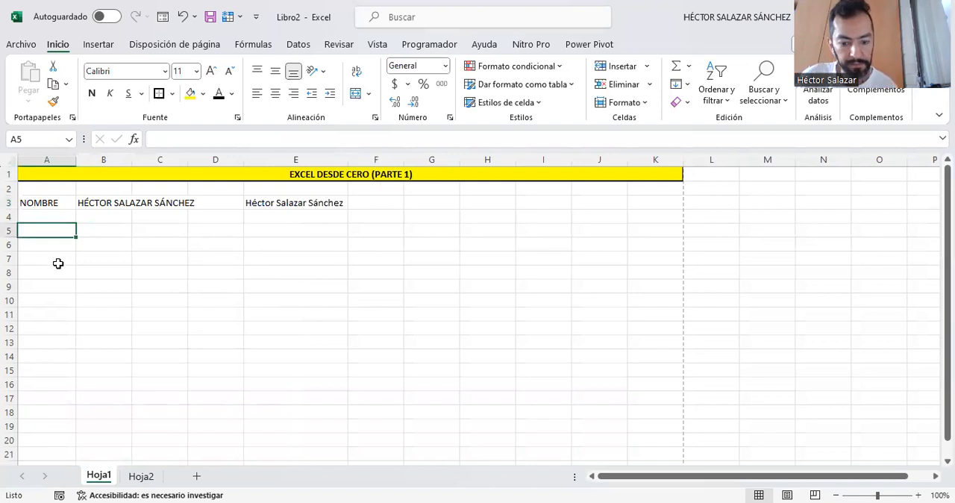
- Enter the label FECHA in cell A5
key("Up")
key("Down")
type("FECHA")
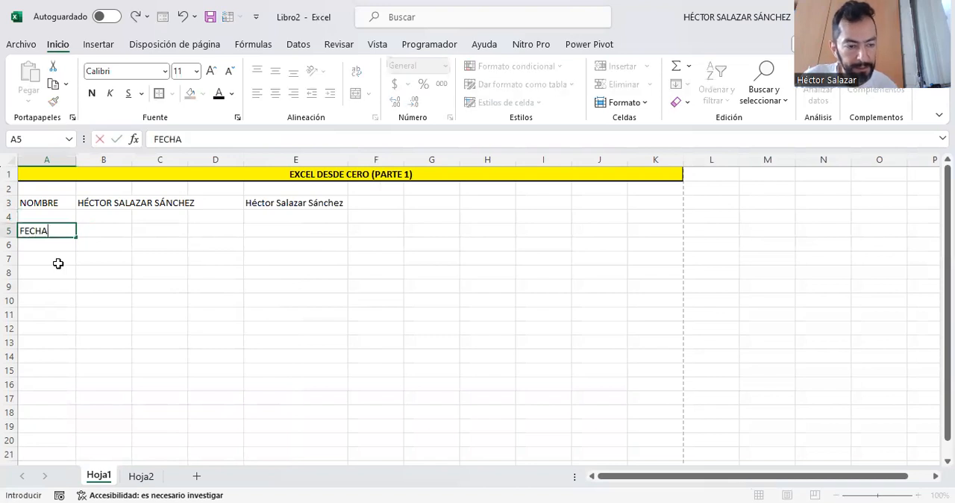
key("Tab")
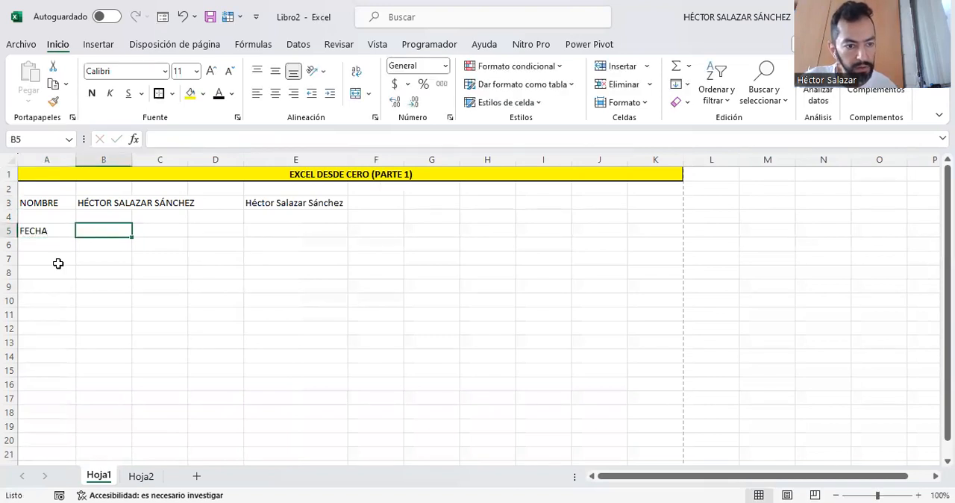
- Enter the formula =HOY() in cell E5 to insert the current date
key("Right")
key("Right")
key("Right")
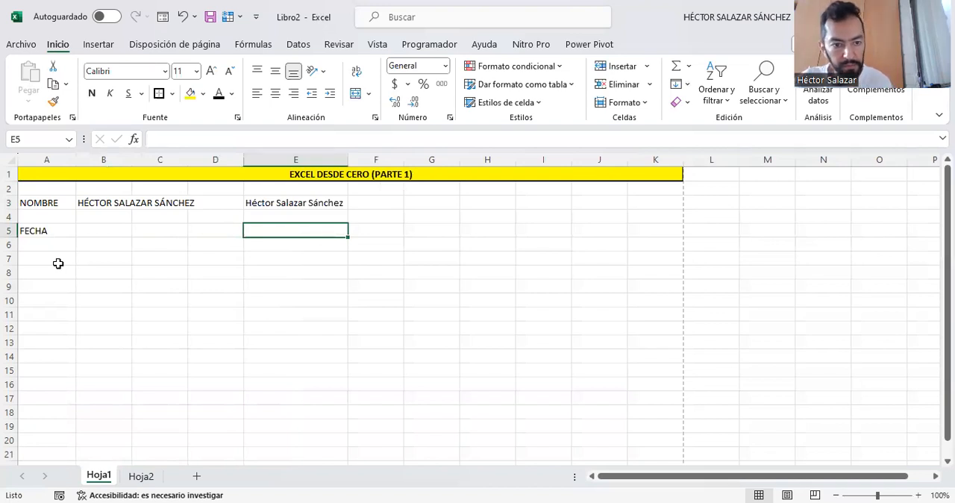
type("=")
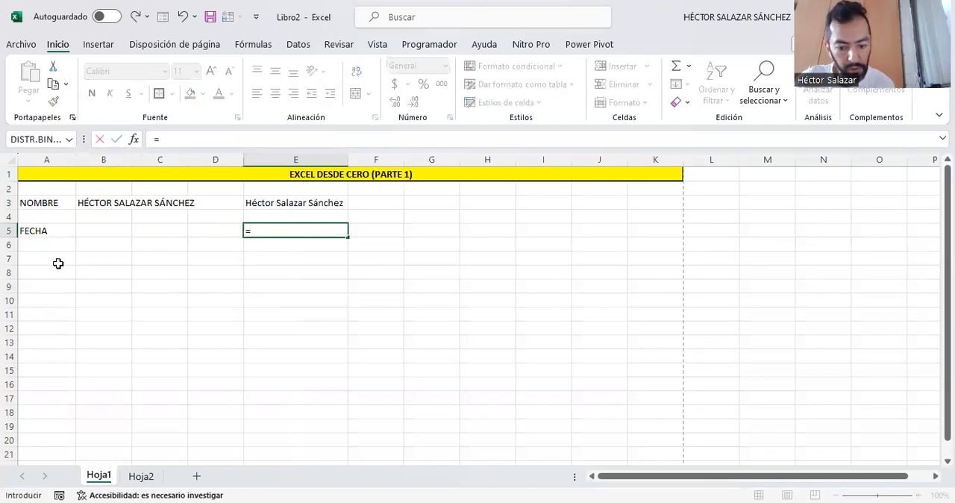
type("HO")
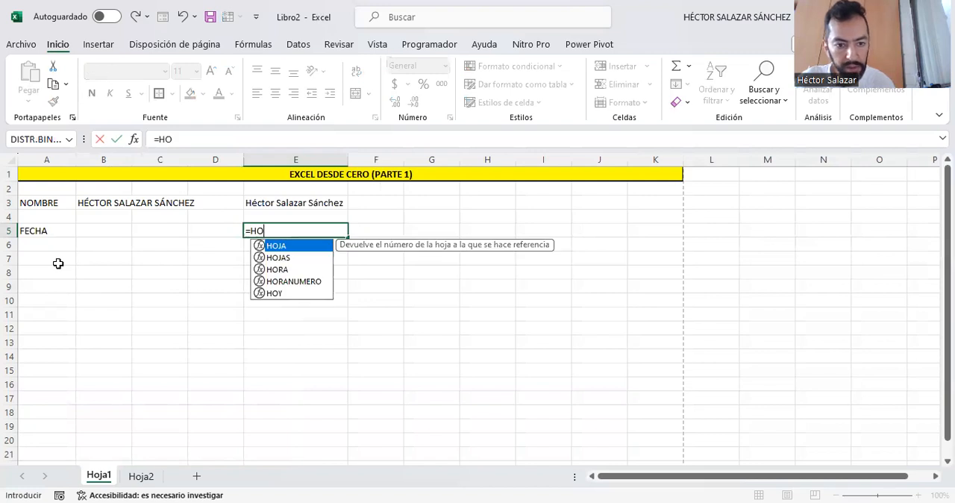
type("Y(")
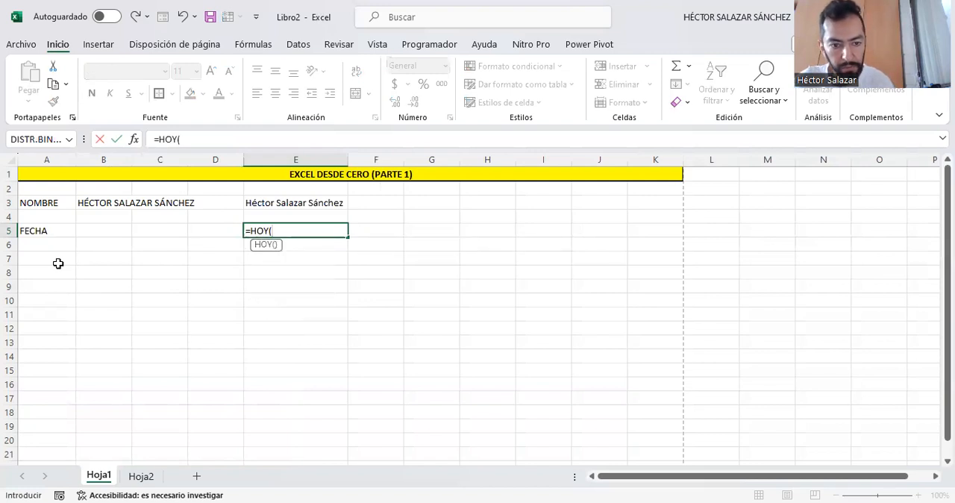
type(")")
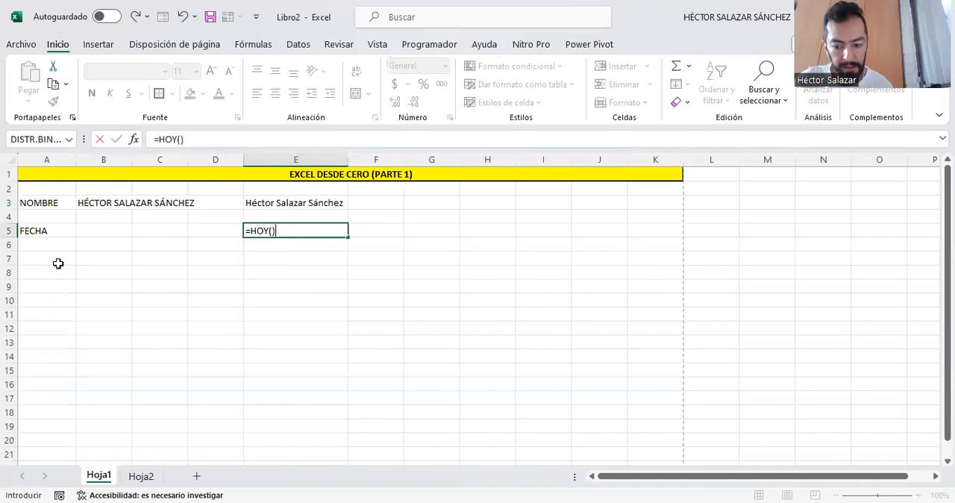
key("ctrl+Return")
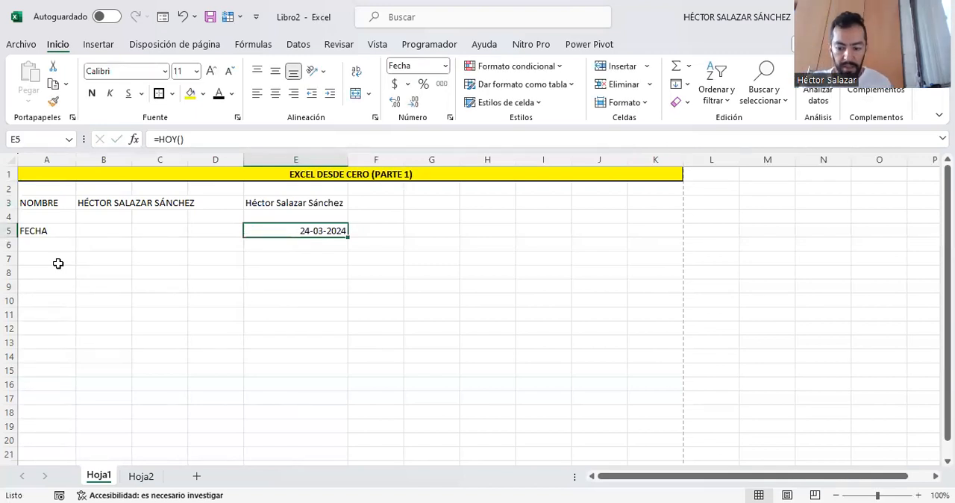
- Try to enter the formula =NOW() in cell E6, and clear the cell again
key("Down")
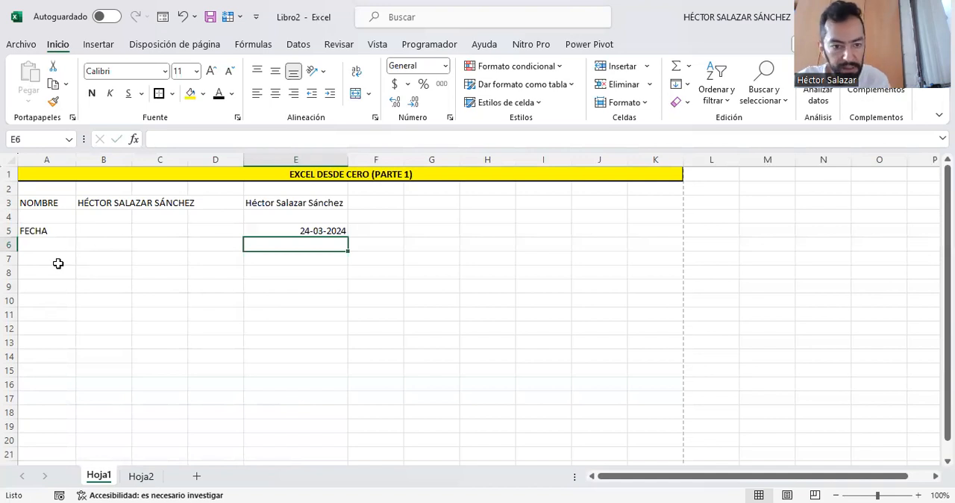
type("=")
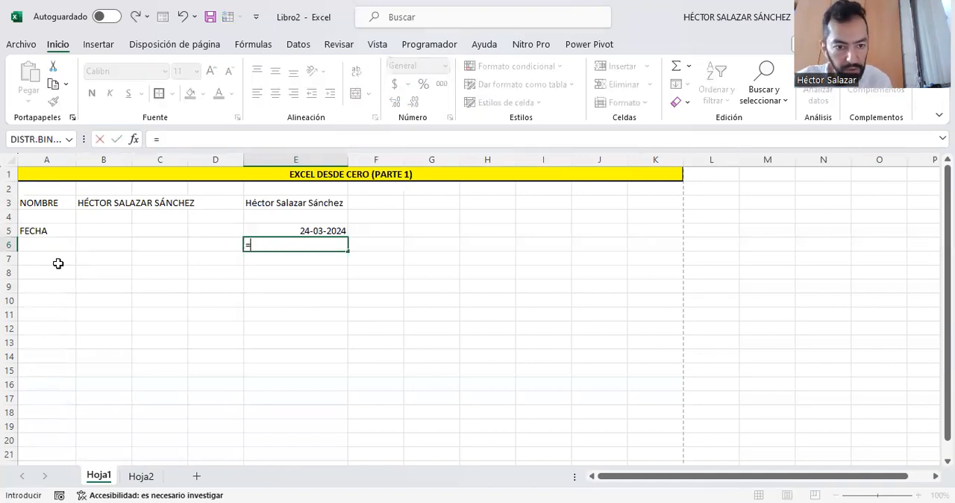
type("NO")
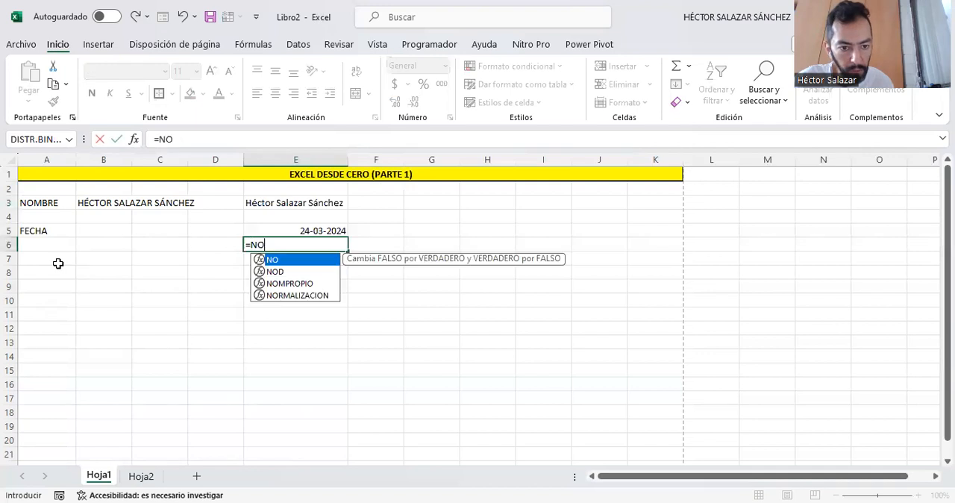
type("W")
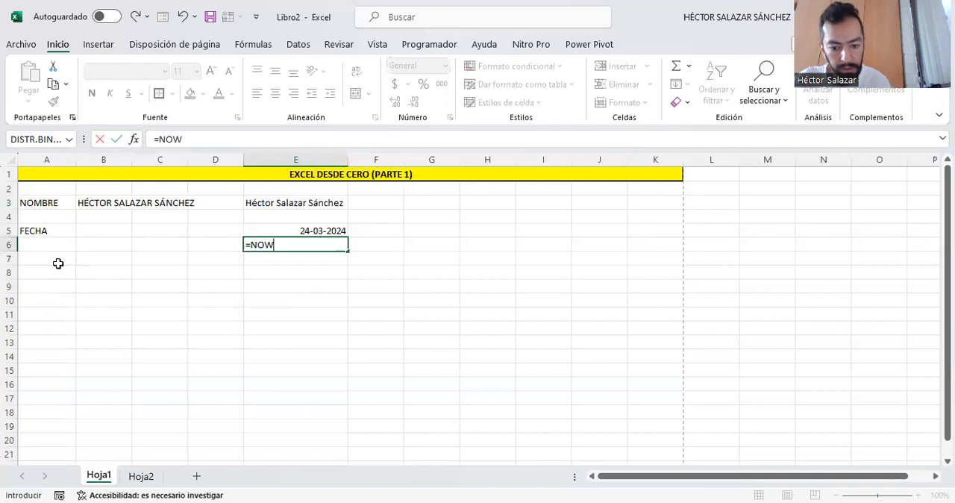
type("()")
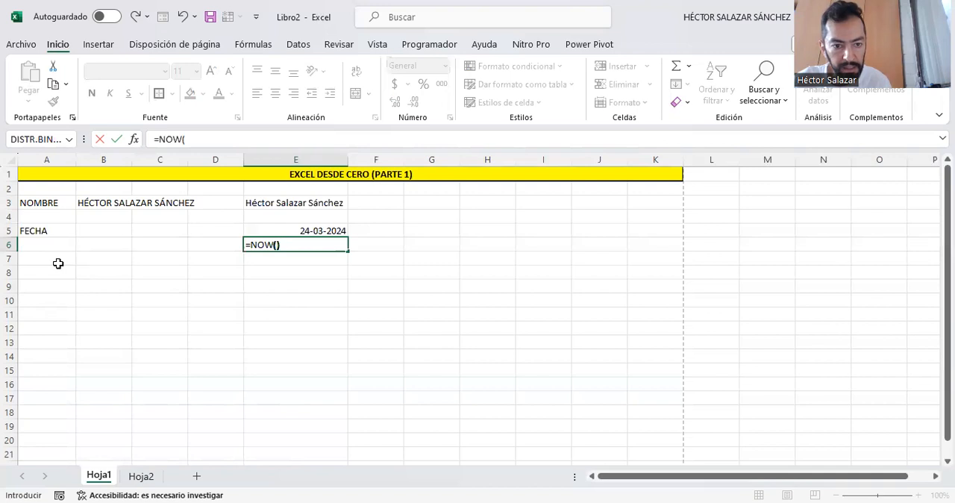
key("ctrl+Return")
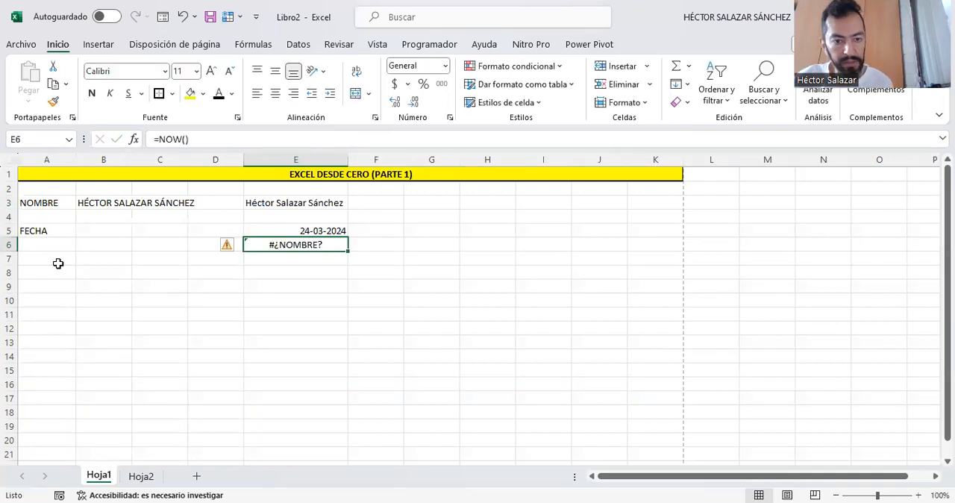
key("Delete")
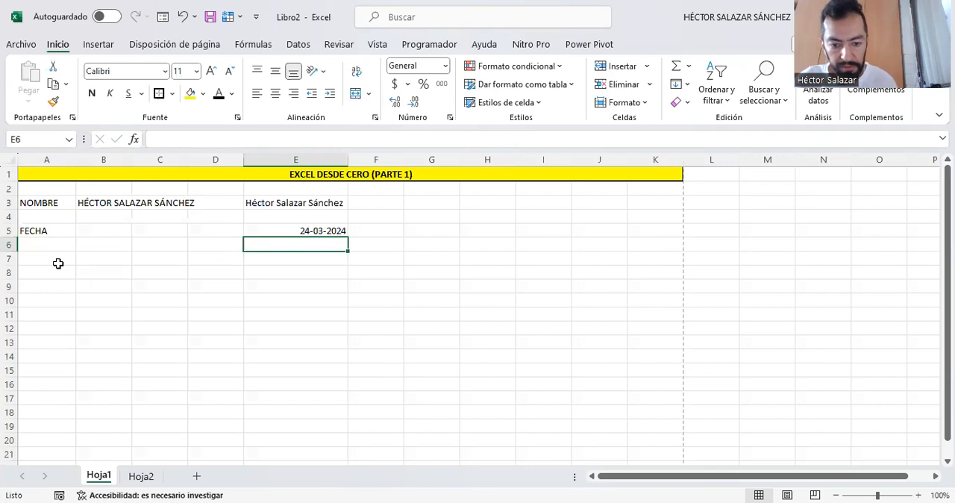
type("=")
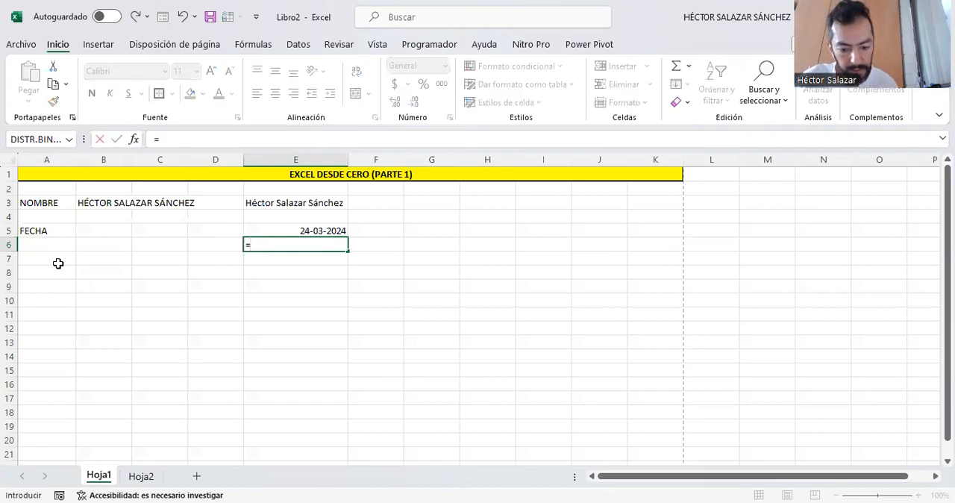
type("NO")
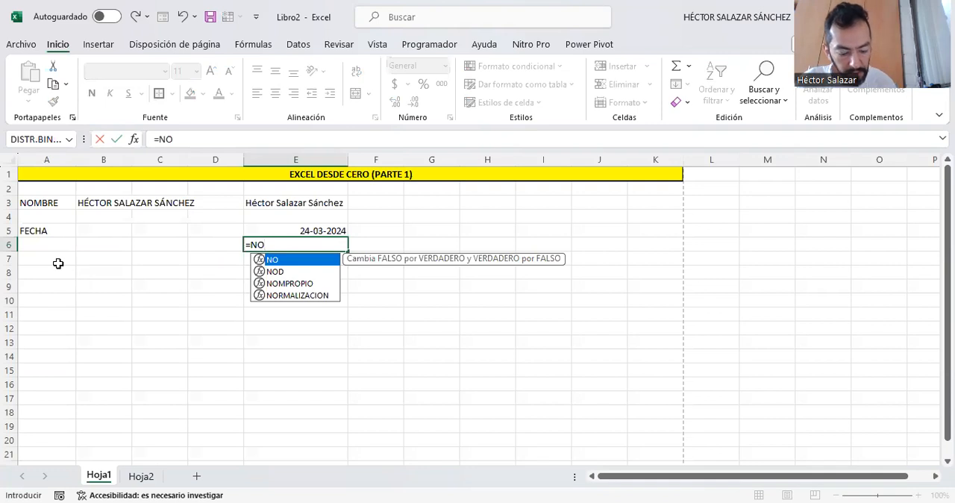
type("W")
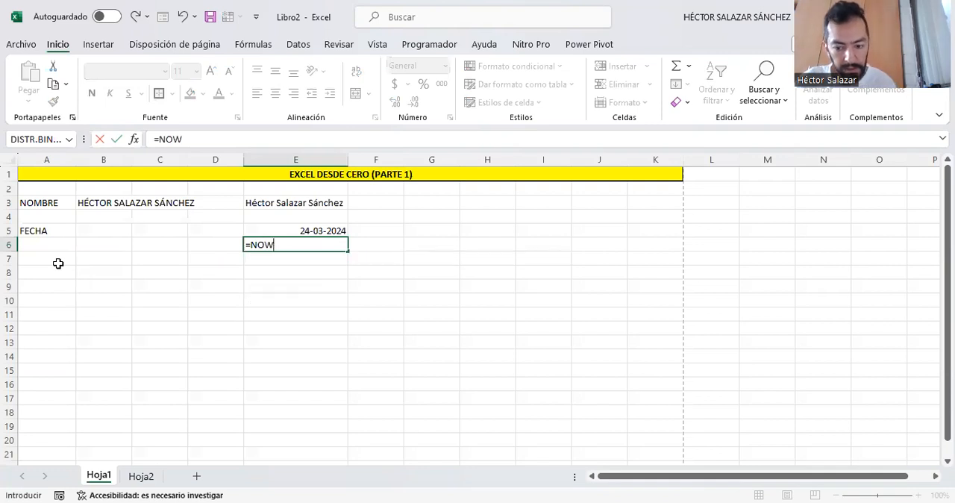
key("BackSpace")
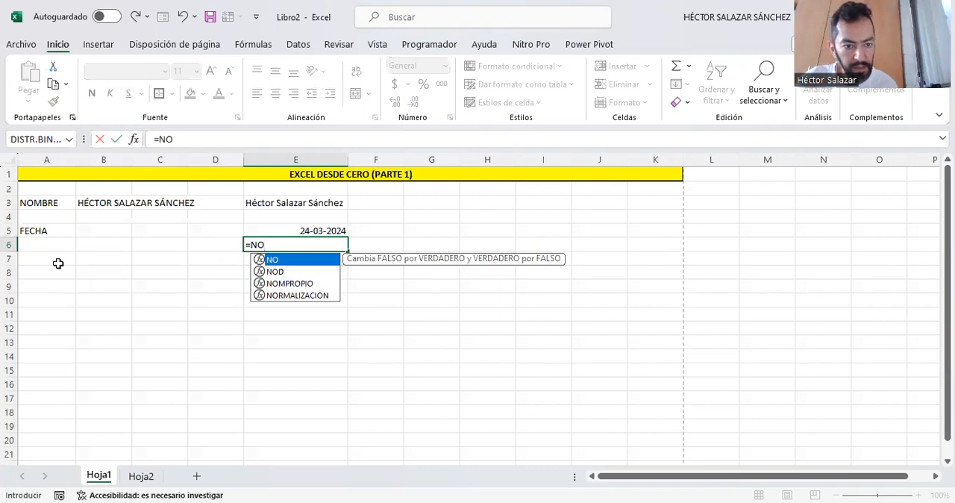
key("BackSpace")
key("BackSpace")
key("BackSpace")
key("Escape")
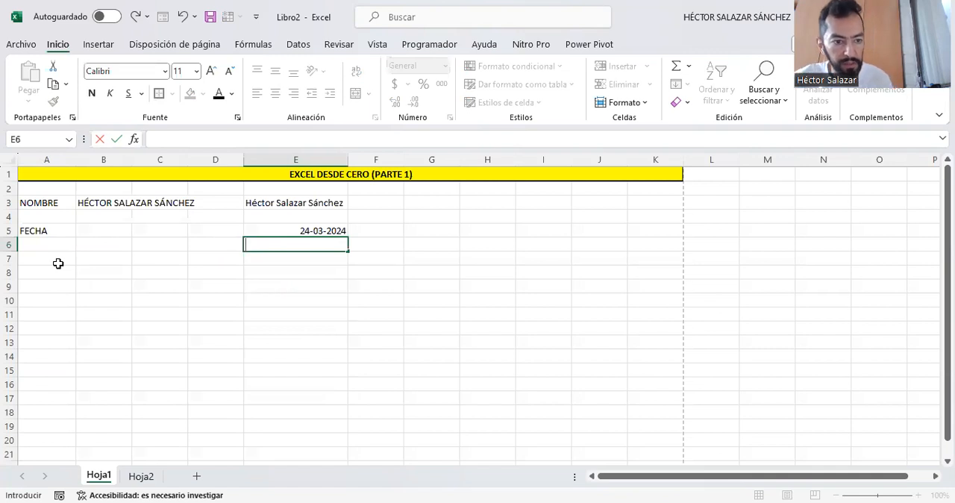
left_click(58, 264)
left_click(322, 230)
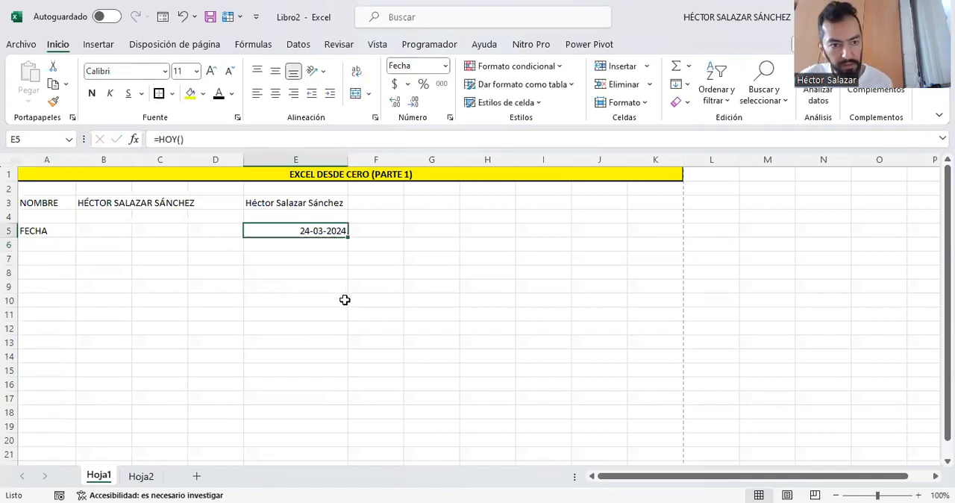
- Enter the label PROFESIÓN in cell A7
left_click(61, 256)
type("P")
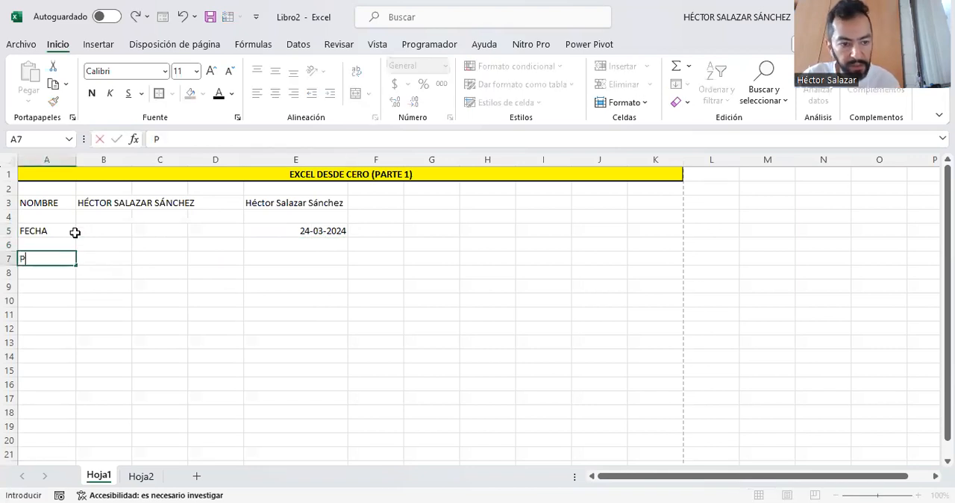
type("ROFESI")
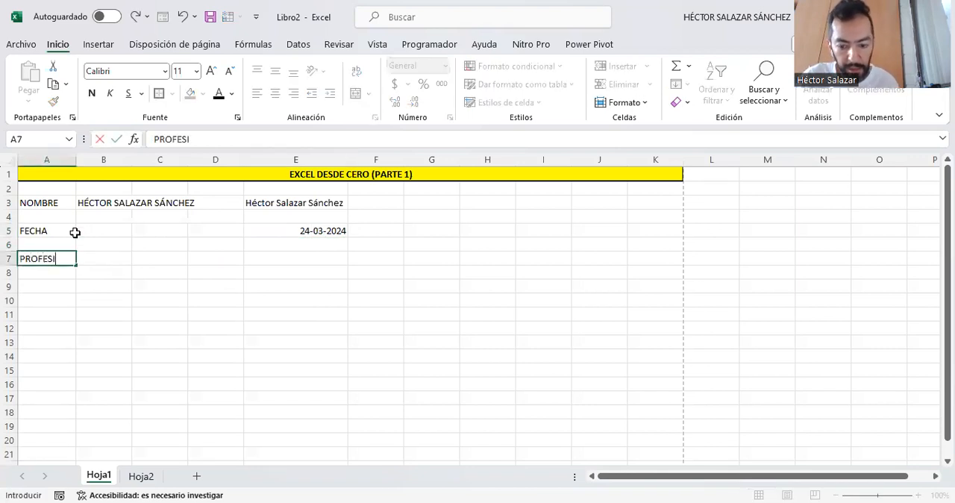
type("ÓN")
key("Tab")
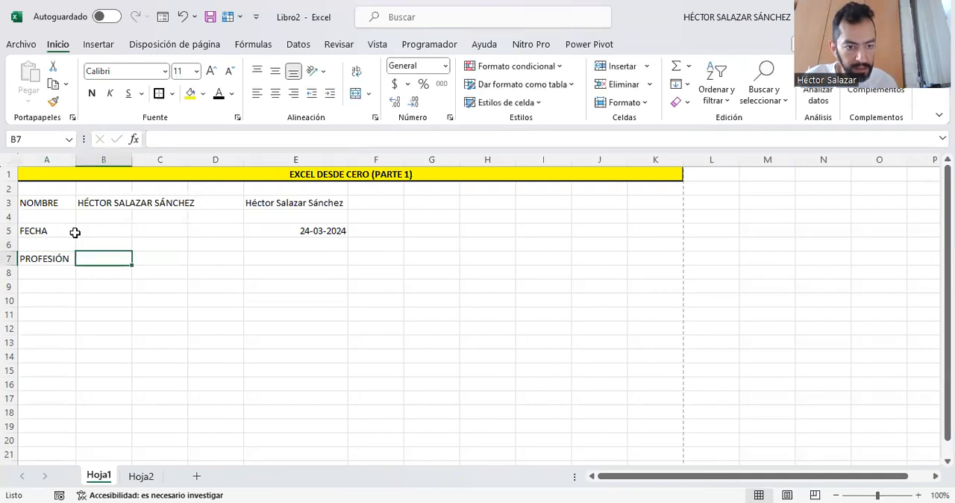
- Enter the text "profesor" in lowercase letters in cell B7
key("Right")
key("Right")
key("Right")
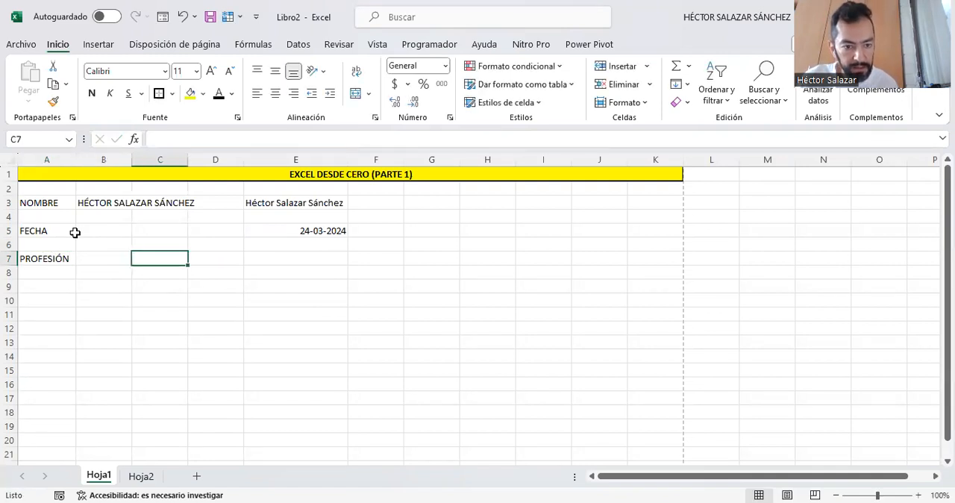
key("Left")
key("Left")
key("Left")
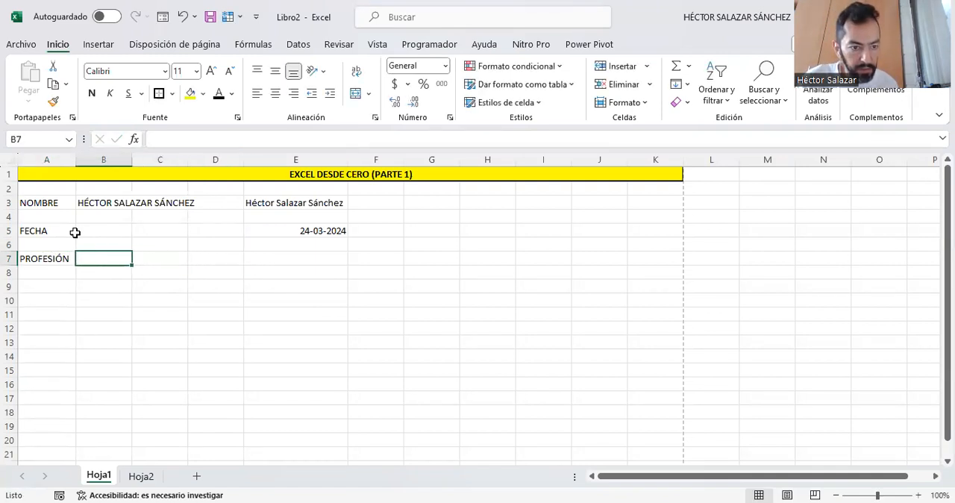
type("P")
key("BackSpace")
type("pro")
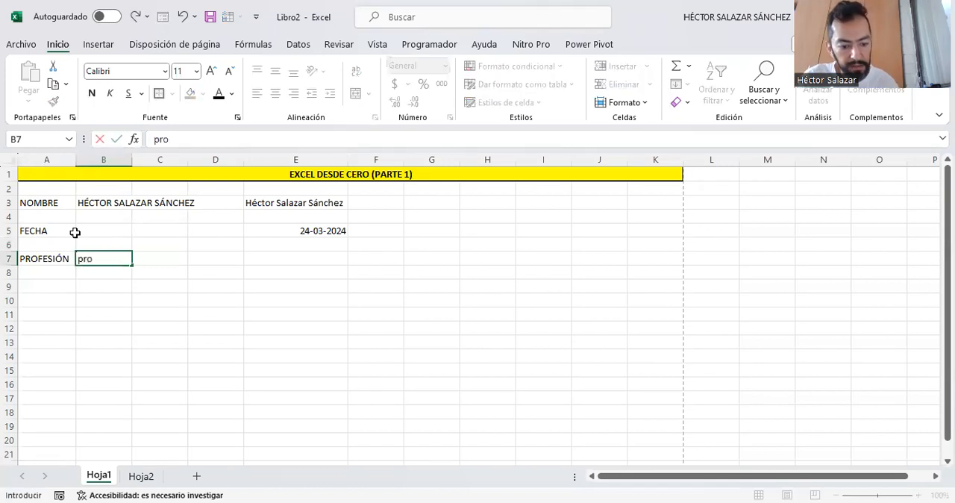
type("fesor")
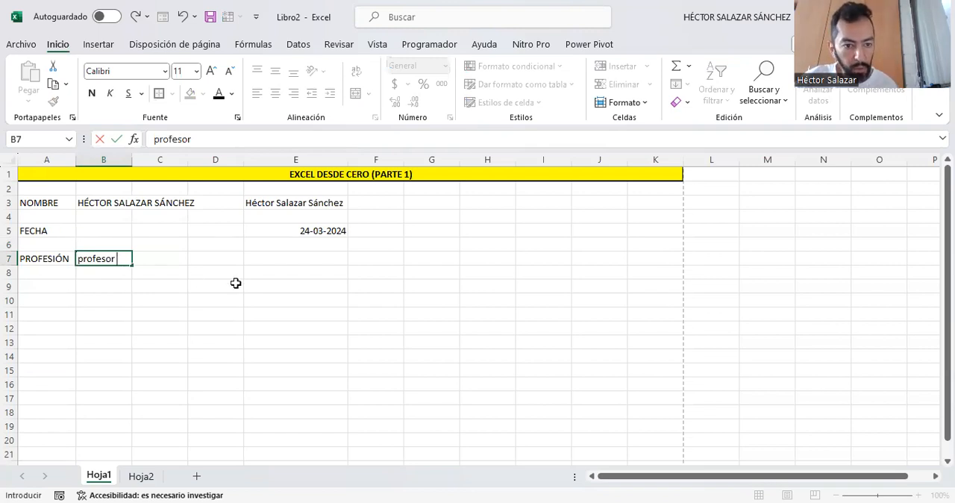
- Enter the formula =MAYUSC(B7) in cell E7 to convert the profession text to uppercase
left_click(267, 260)
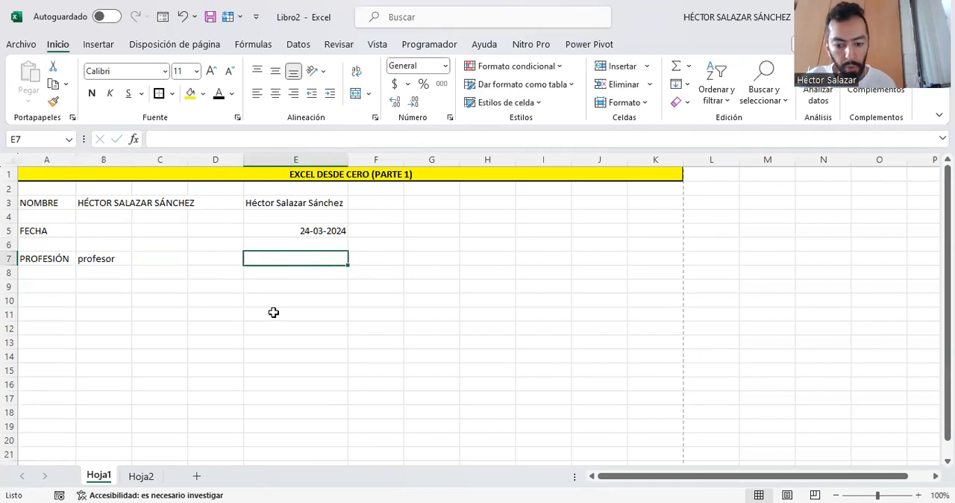
type("=")
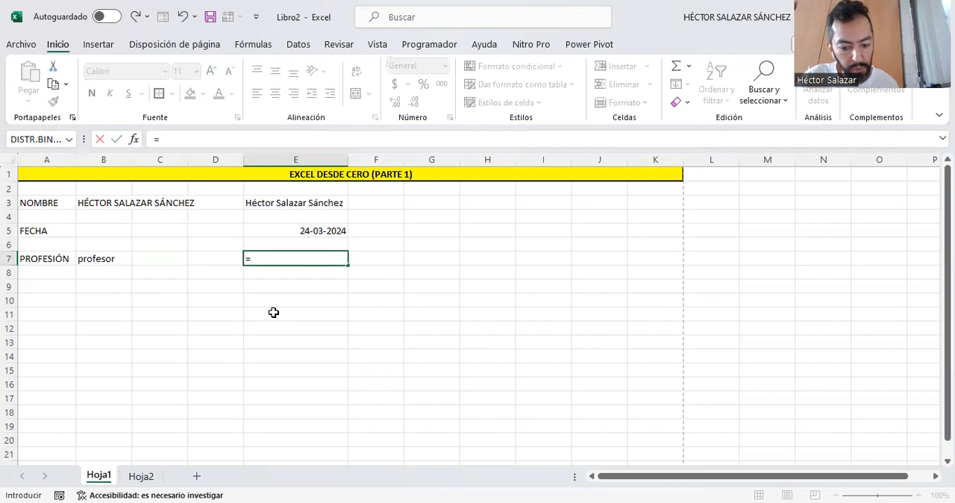
type("m")
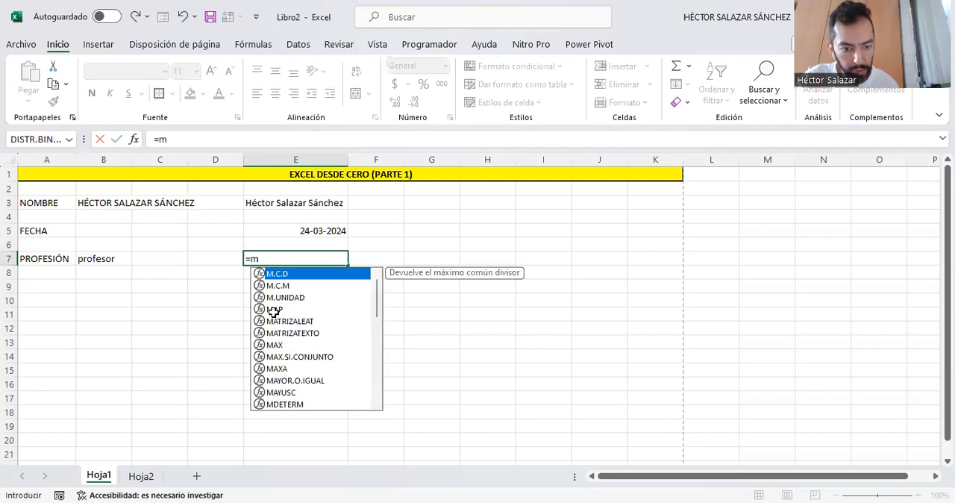
type("ayusc")
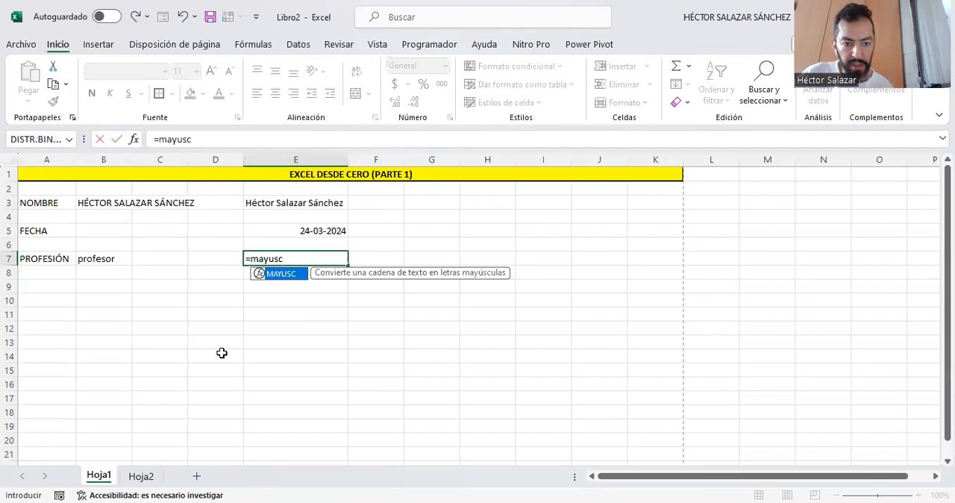
key("Escape")
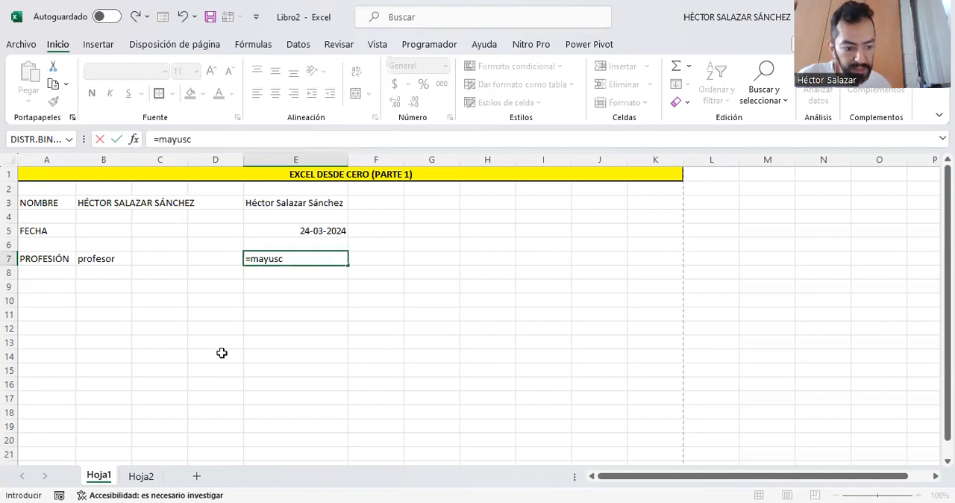
key("BackSpace")
key("BackSpace")
key("BackSpace")
key("BackSpace")
key("BackSpace")
key("BackSpace")
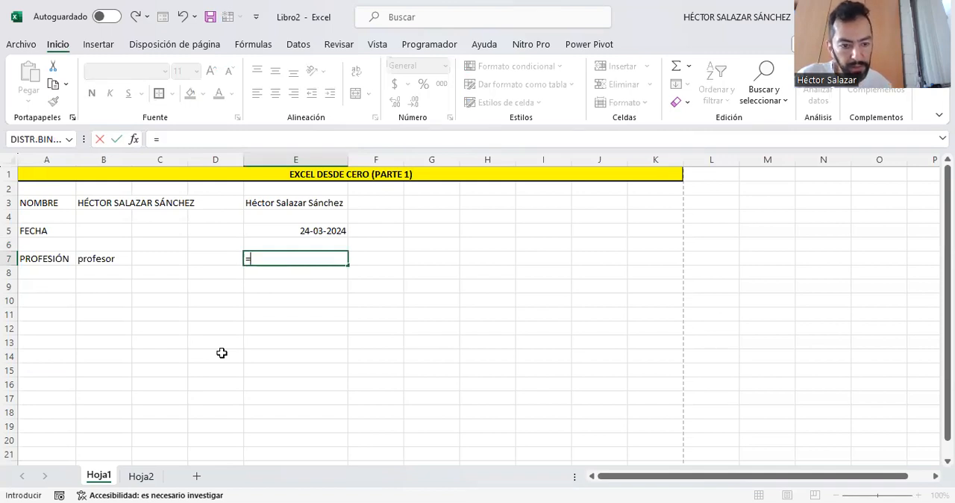
type("MAYUSC(")
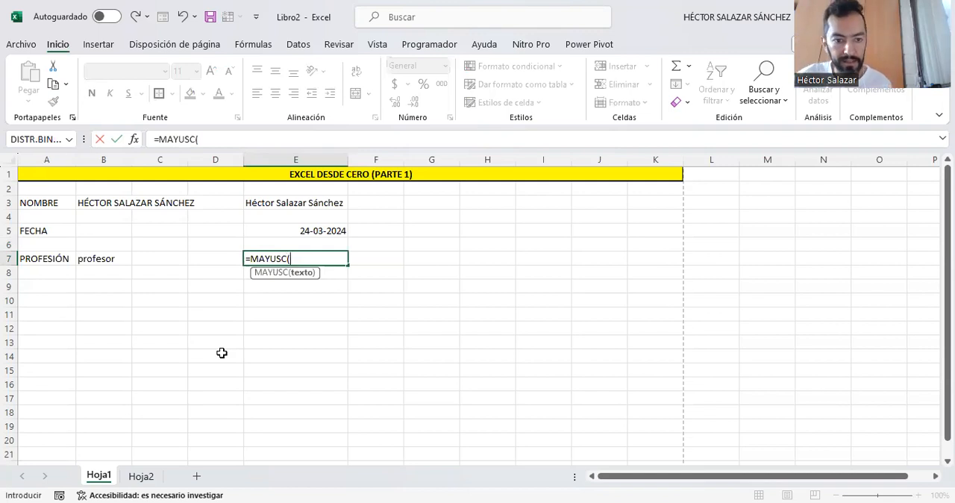
left_click(107, 258)
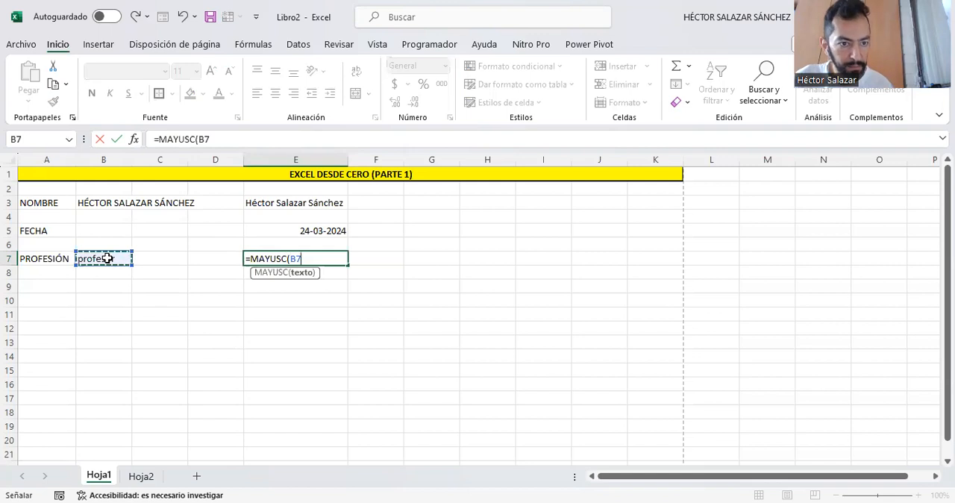
type(")")
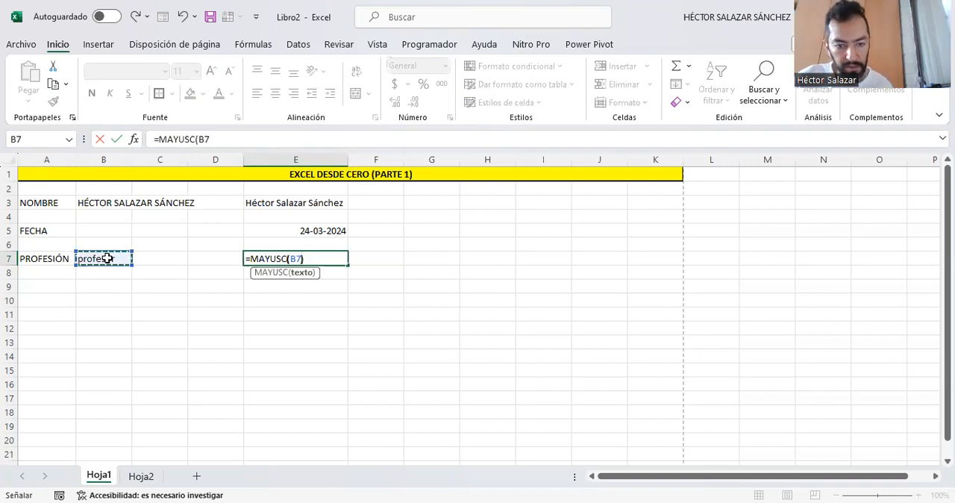
key("ctrl+Return")
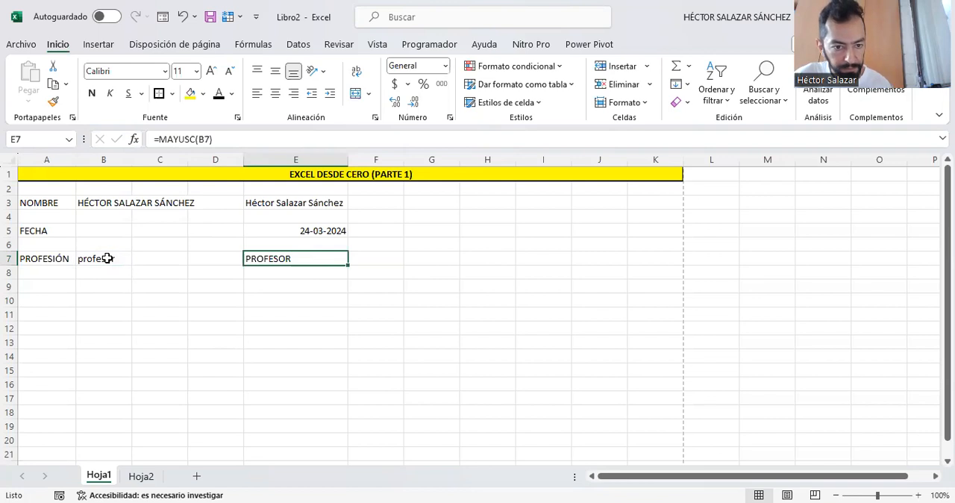
left_click(309, 314)
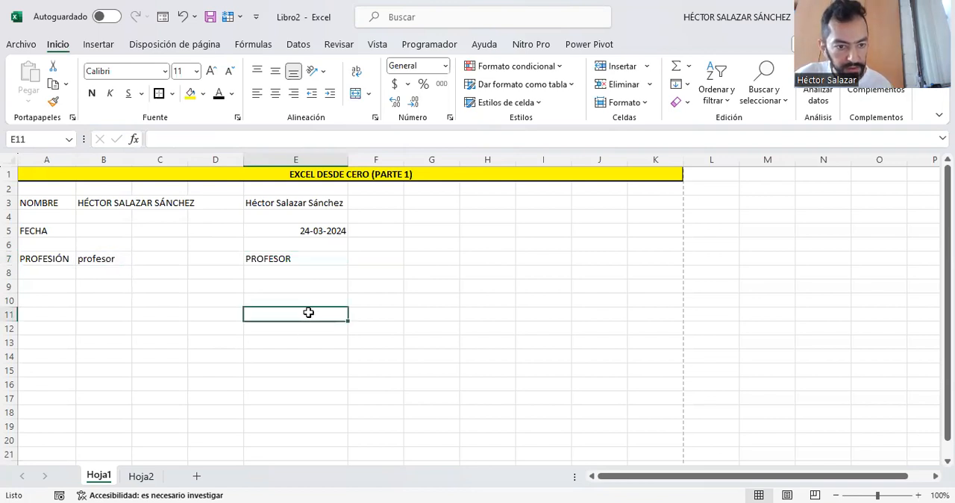
left_click(447, 206)
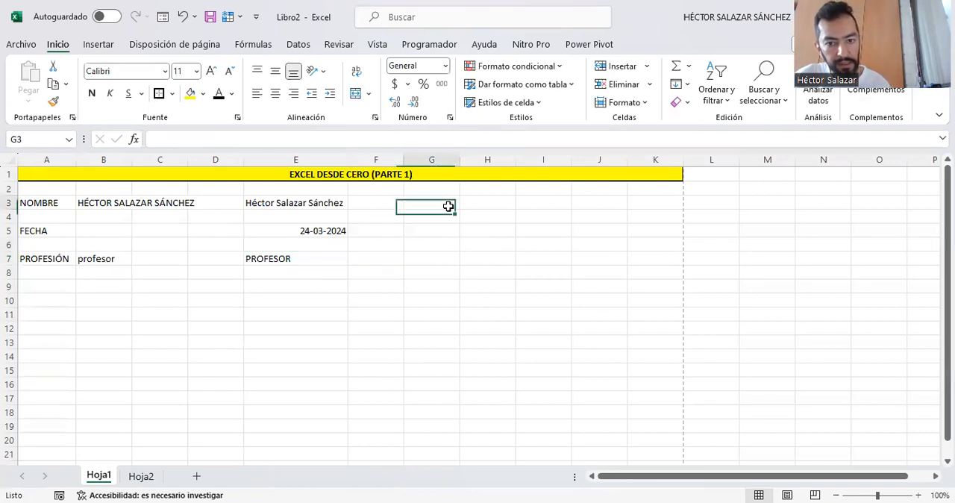
- Enter the label LARGO in cell A9
left_click(65, 288)
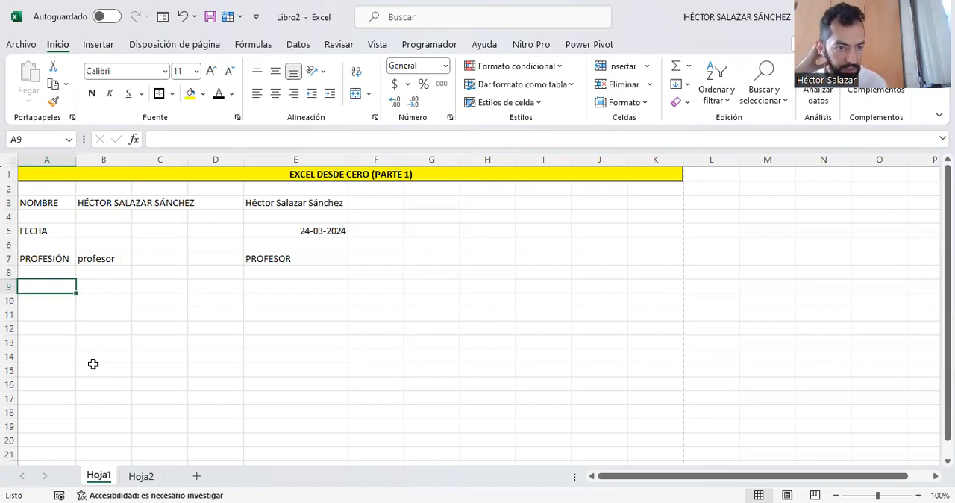
type("LARGO")
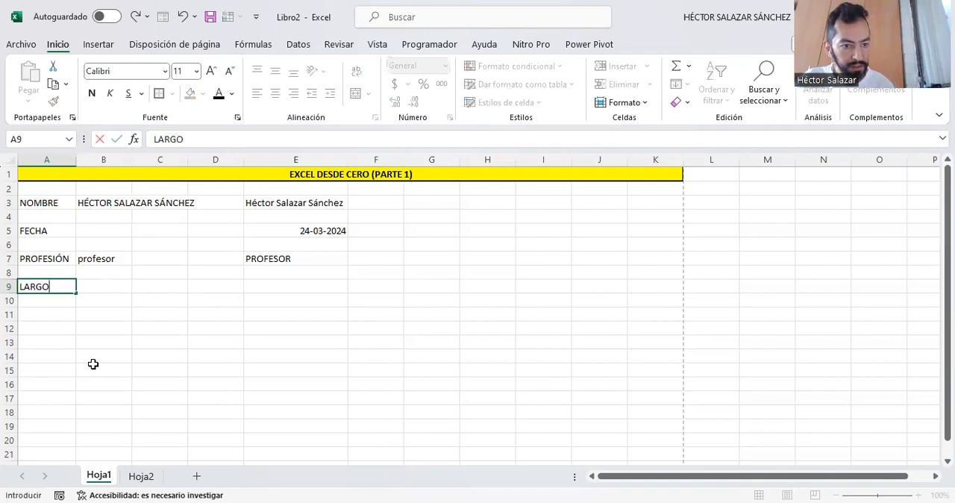
key("Tab")
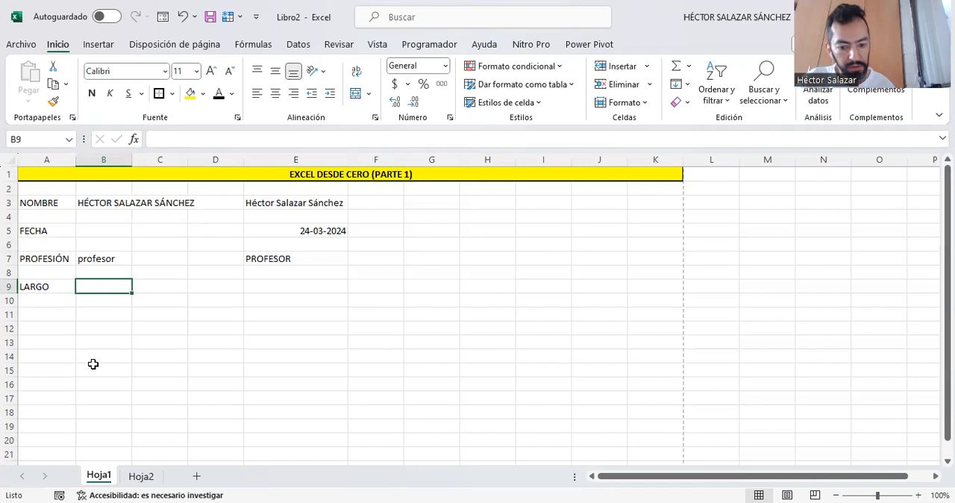
- Enter the formula =LARGO(E3) in cell B9 to count the characters of the full name
type("=")
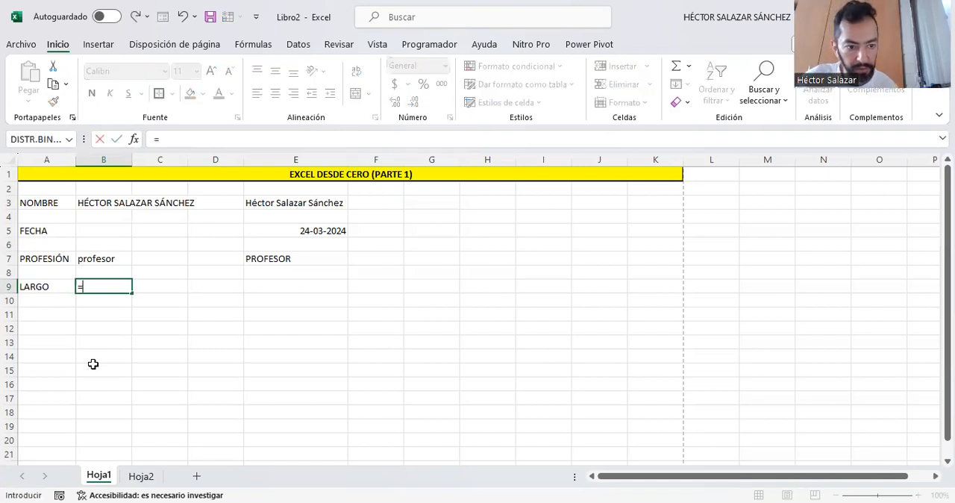
type("L")
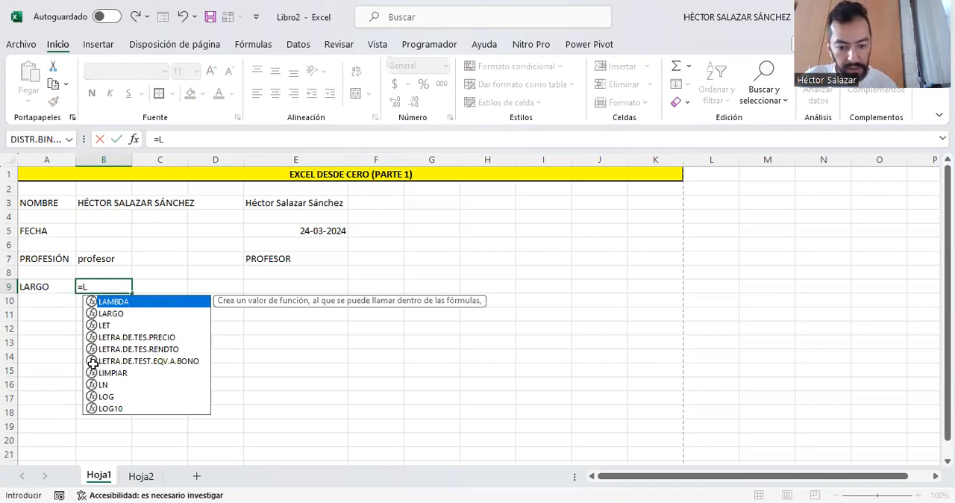
type("ARGO(")
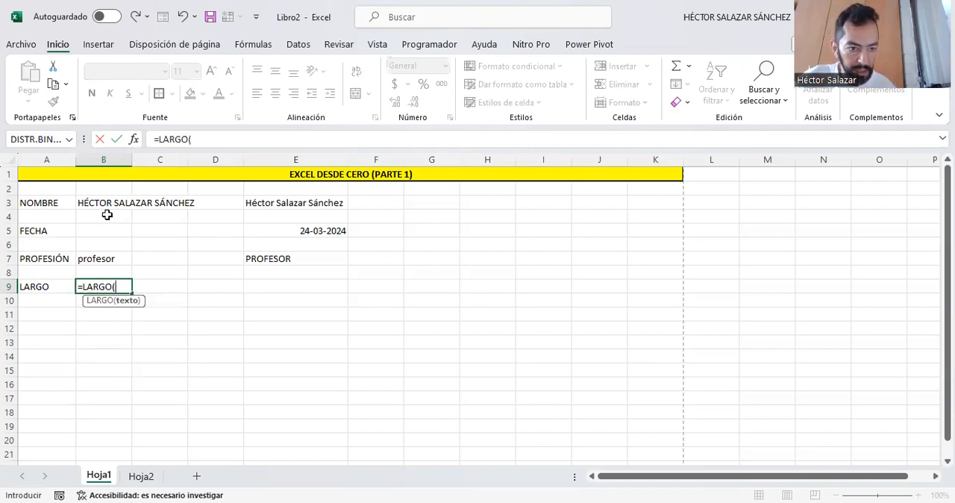
left_click(265, 203)
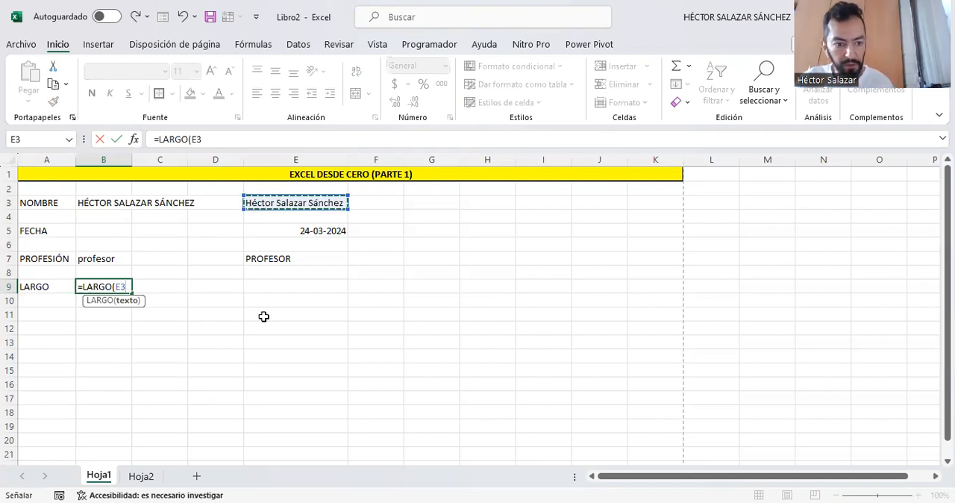
type(")")
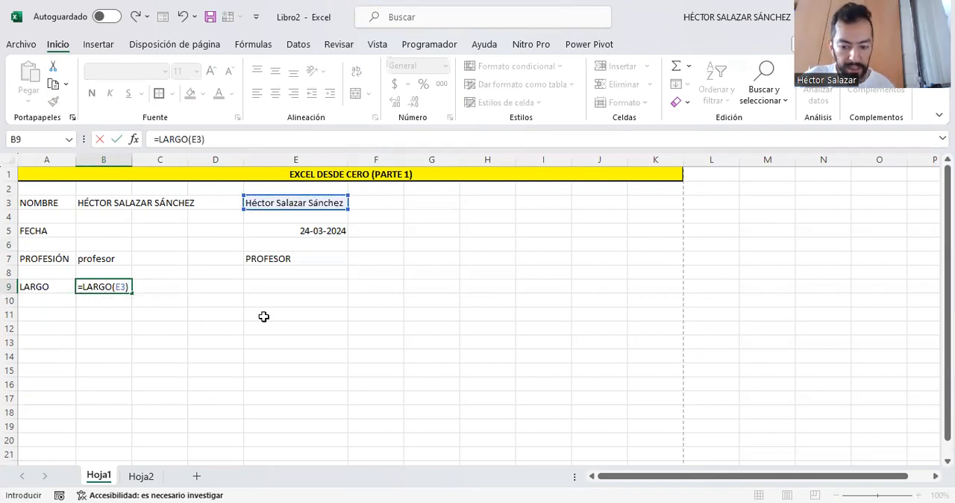
key("ctrl+Return")
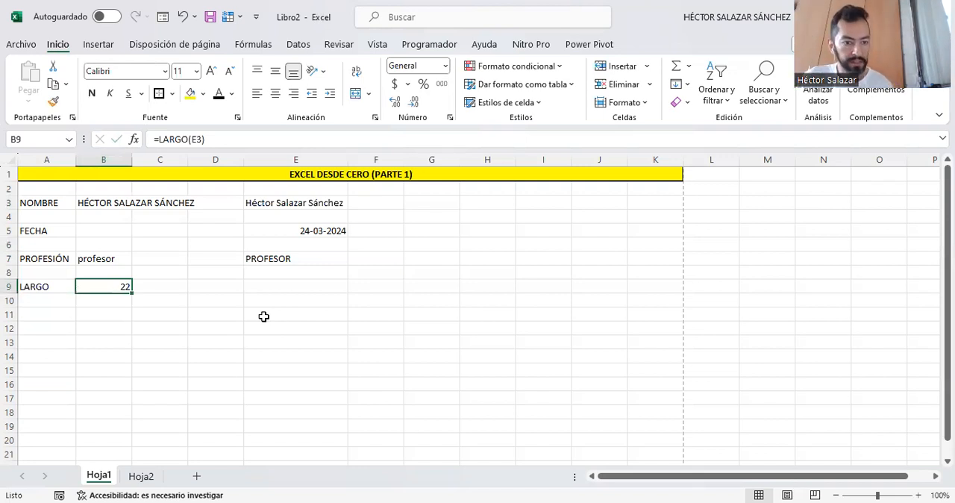
- Enter the text PALABRAS in cell C9, beside the length formula
key("Right")
type("P")
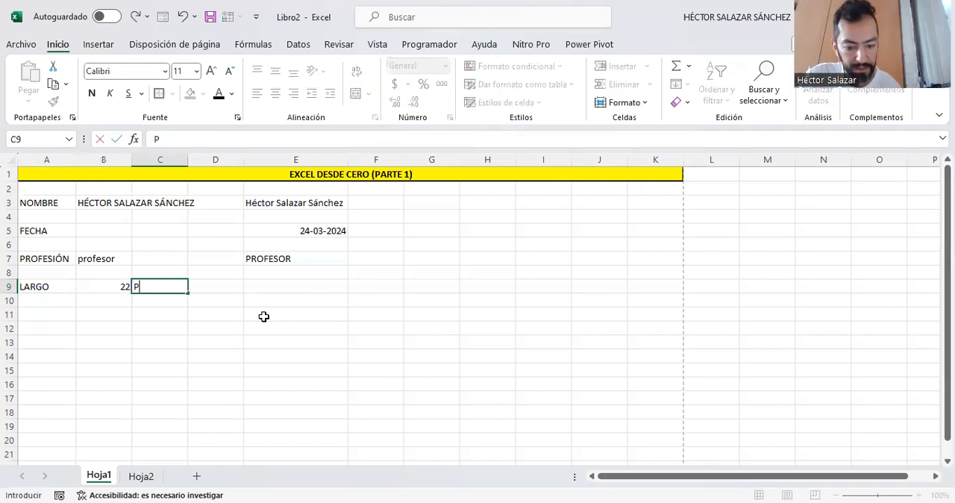
type("ALABRAS")
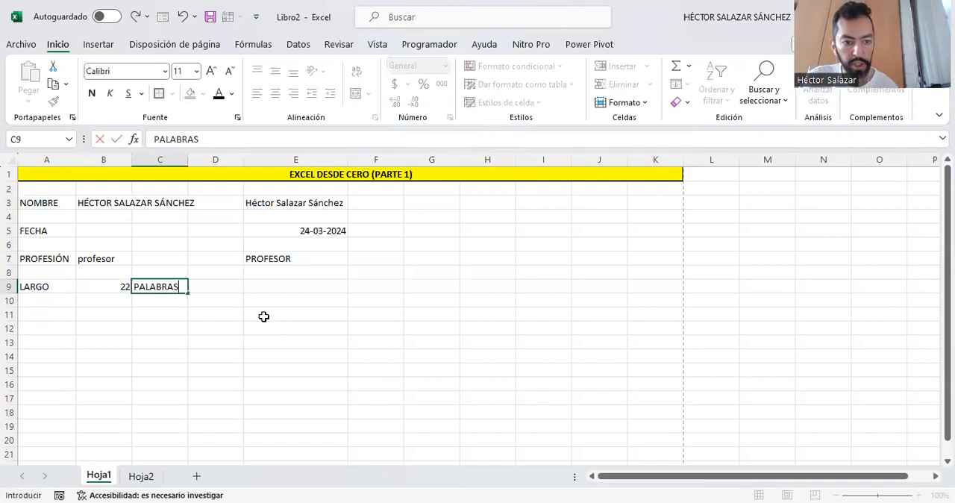
key("ctrl+Return")
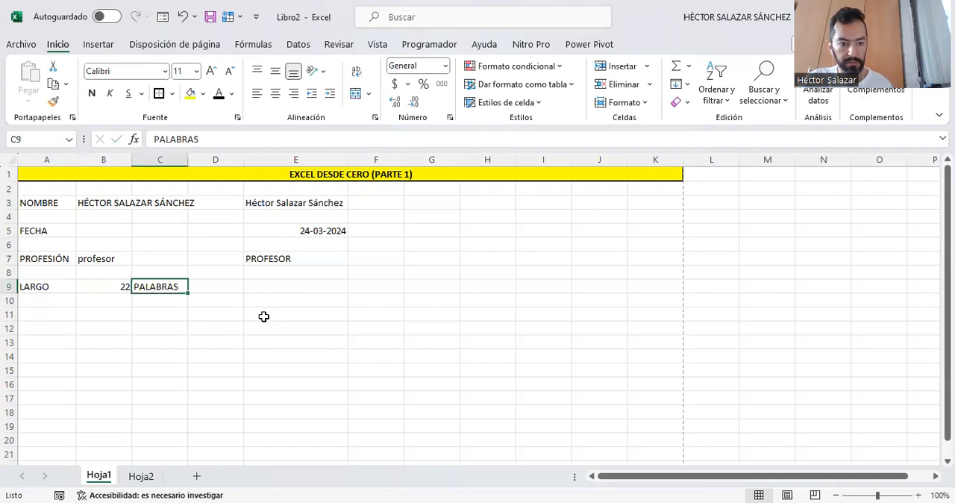
left_click(168, 300)
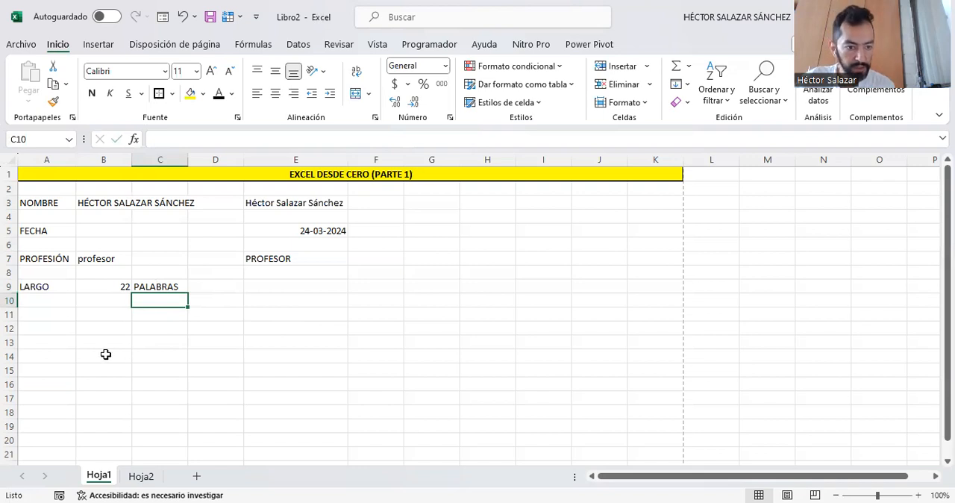
- Enter the label "TEXTO 1" in cell A11
left_click(48, 314)
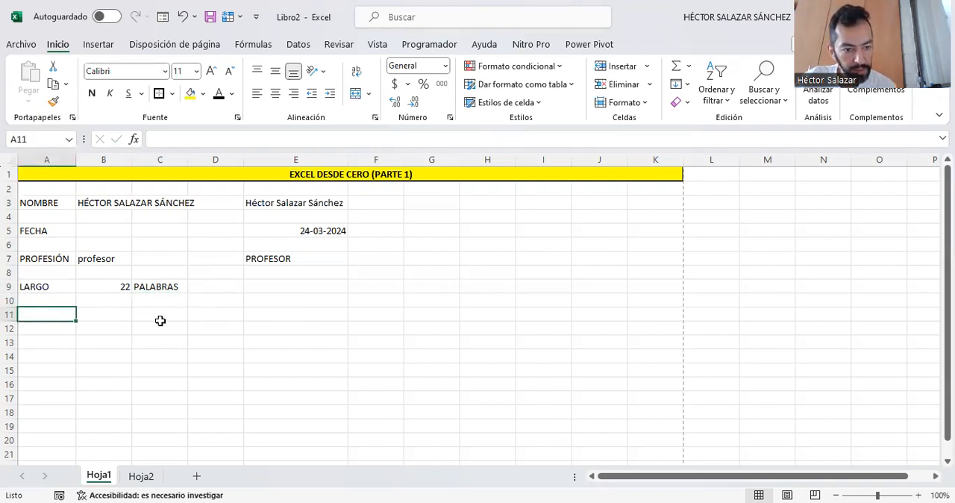
type("T")
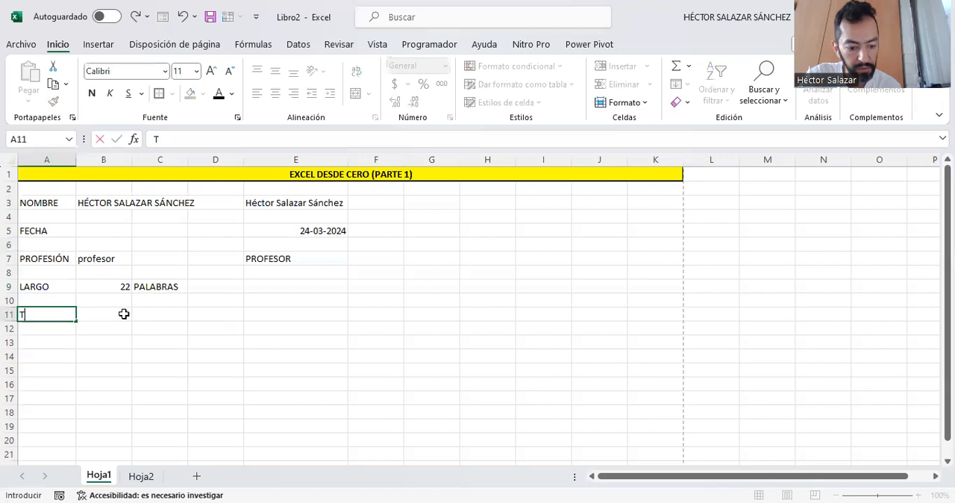
type("EXTO 1")
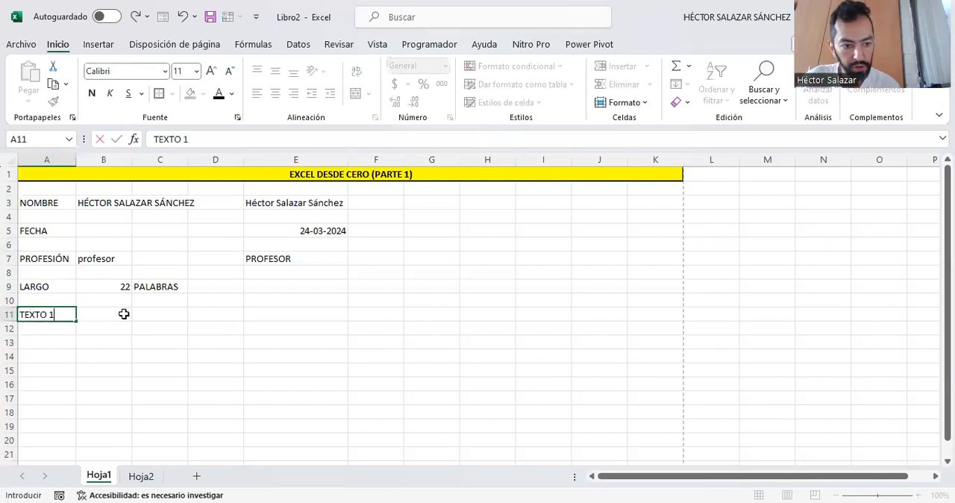
key("Tab")
key("Tab")
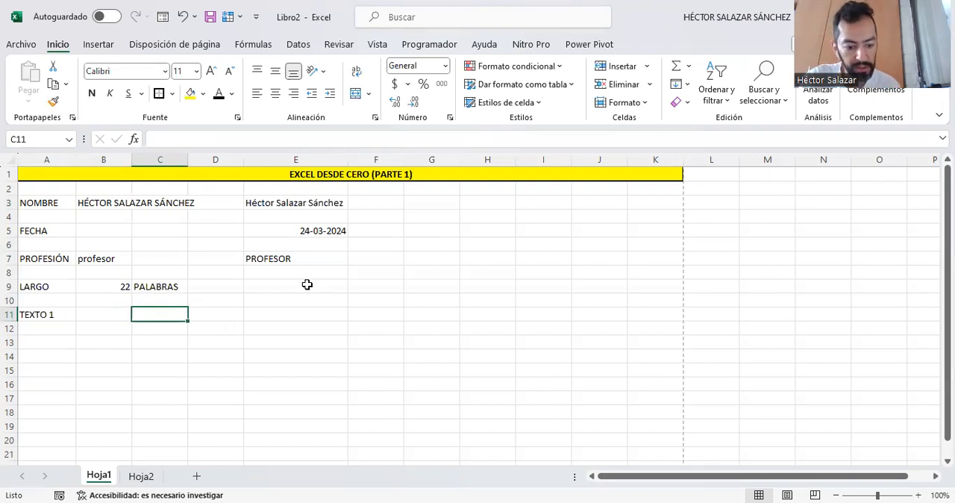
- Enter a woman's first name in capital letters in cell C11
type("DANIELA")
key("Tab")
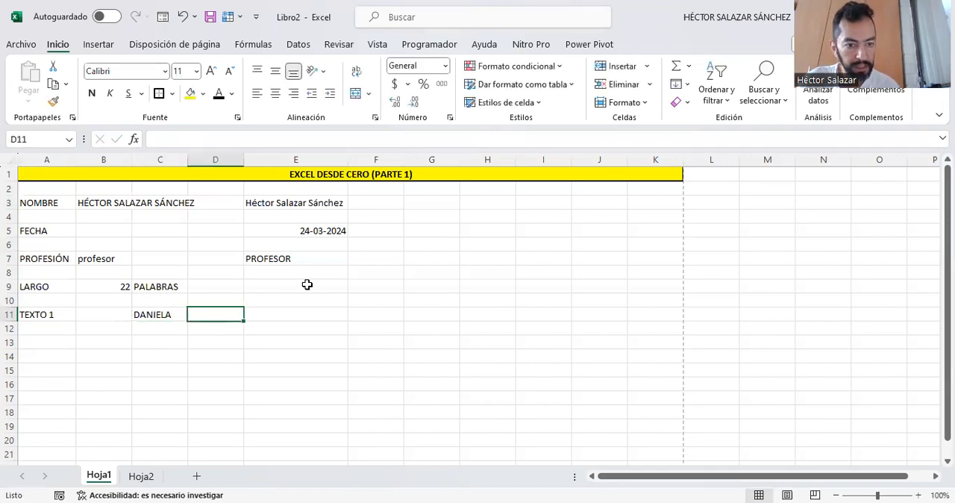
- Enter the text "ES UNA MUJER MARAVILLOSA" in cell D11
type("ES")
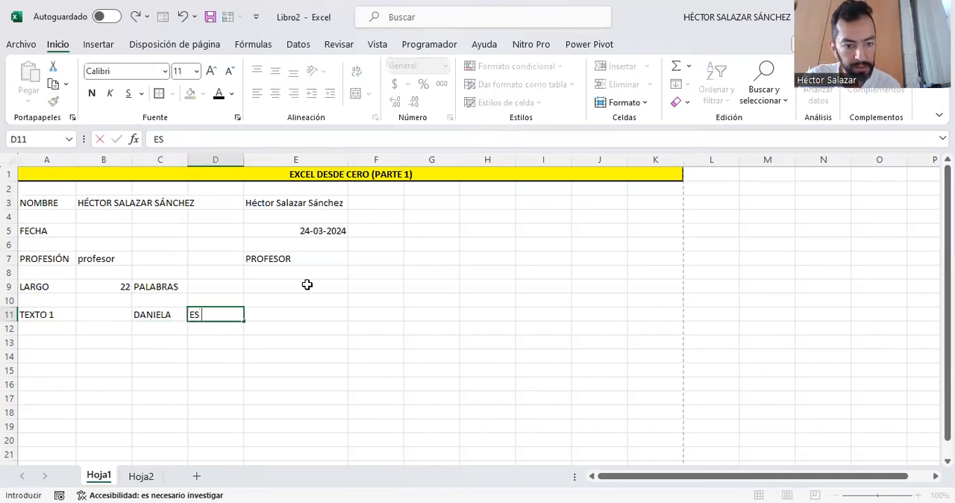
type(" UNA M")
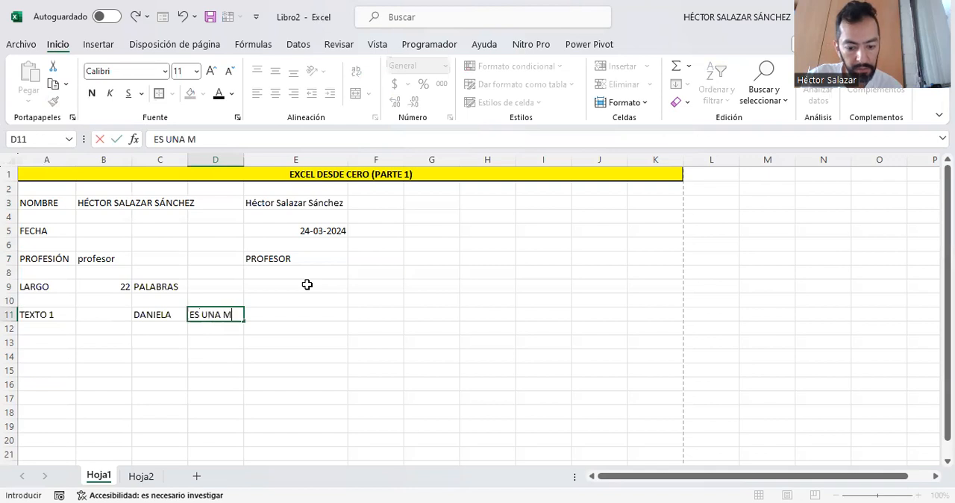
type("UJER MARA")
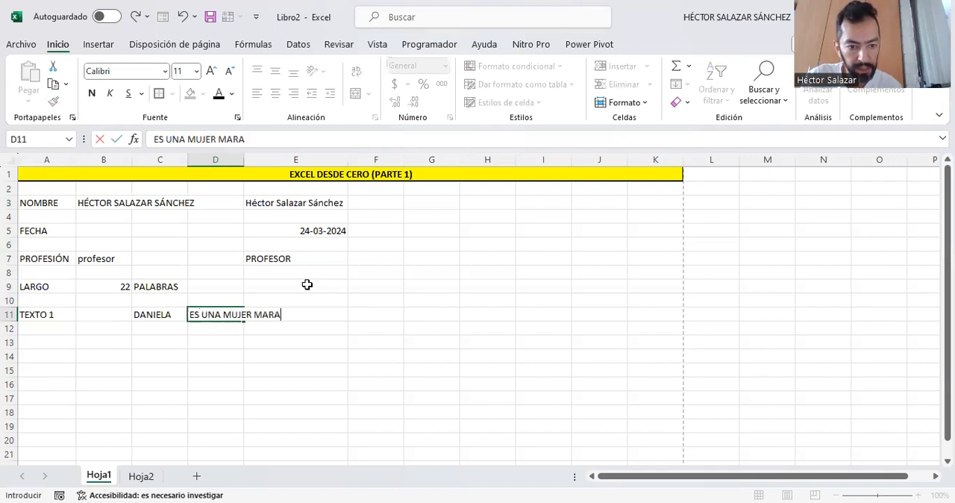
type("VILLOSA")
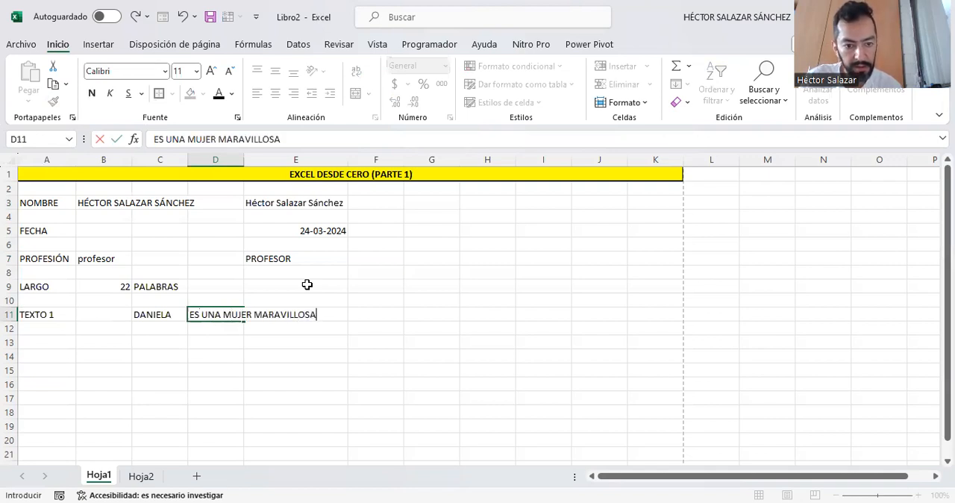
key("Tab")
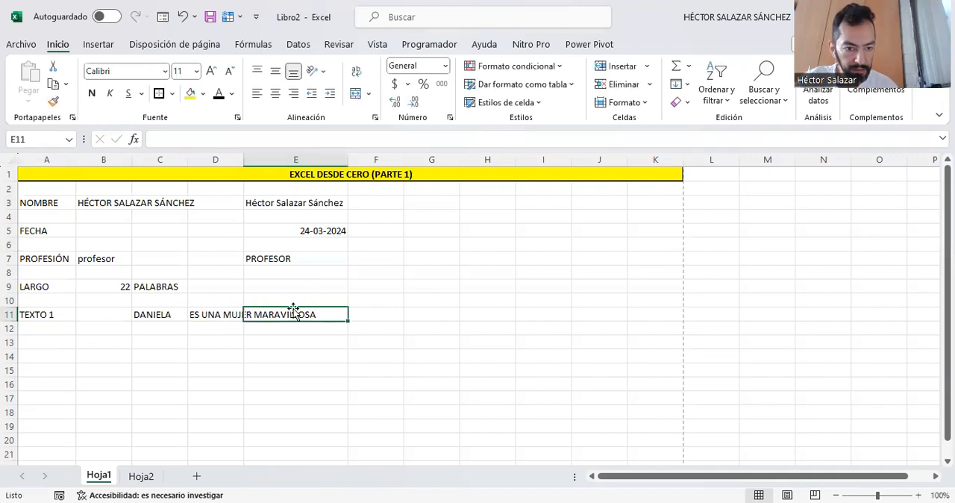
- Join the texts of C11 and D11 in cell C13 with the formula =CONCATENAR(C11;D11)
left_click(163, 338)
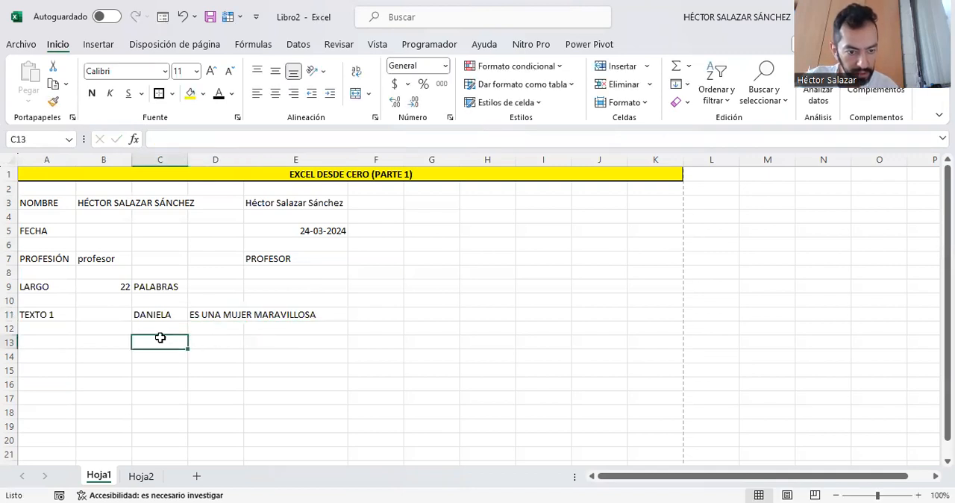
type("=")
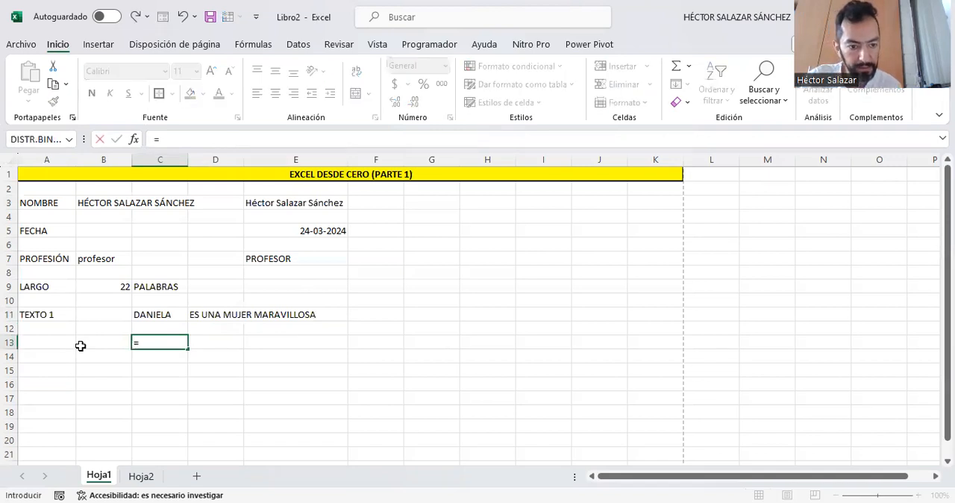
type("CONCATENAR")
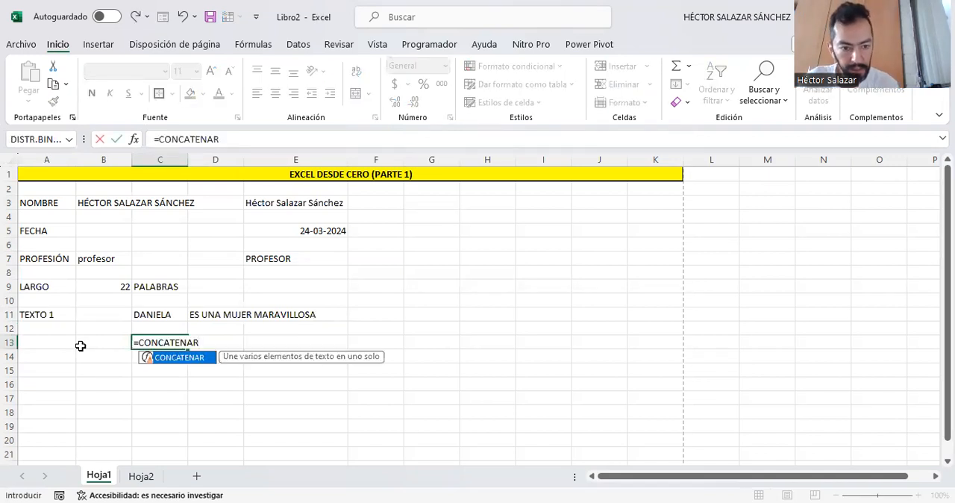
type("(")
left_click(152, 315)
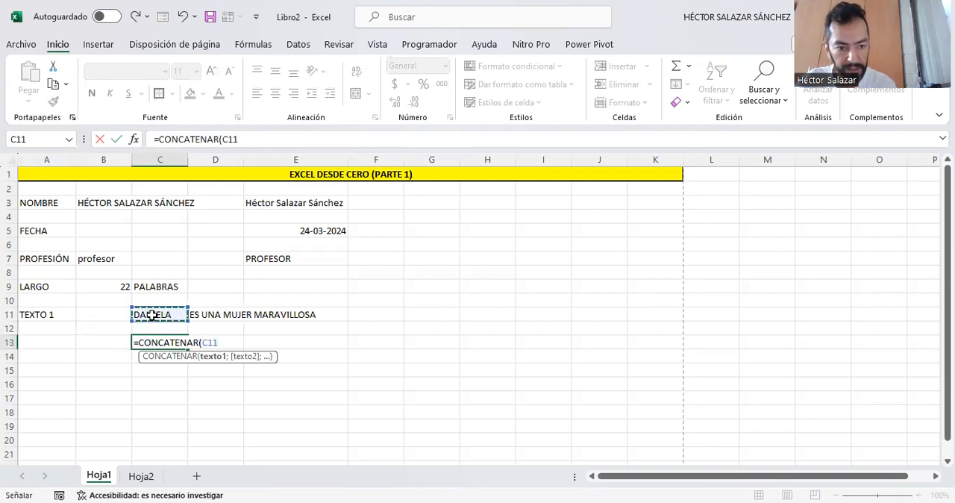
type(";")
left_click(213, 314)
type(")")
key("ctrl+Return")
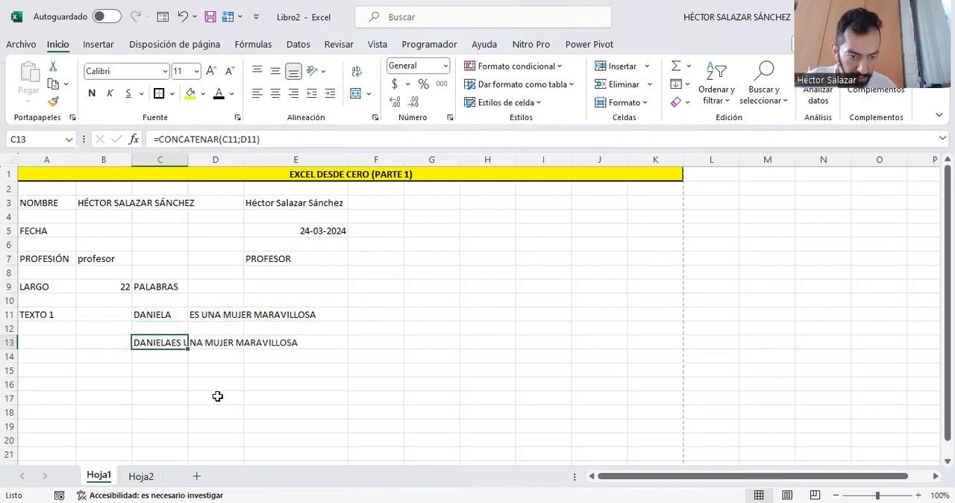
left_click(163, 360)
left_click(157, 373)
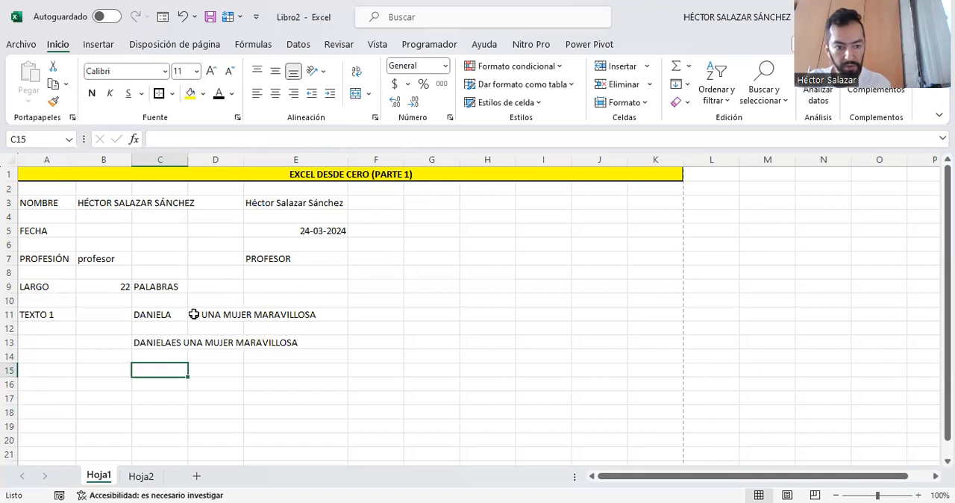
- Insert a space at the start of the text in cell D11 so the joined words are separated
left_click(197, 314)
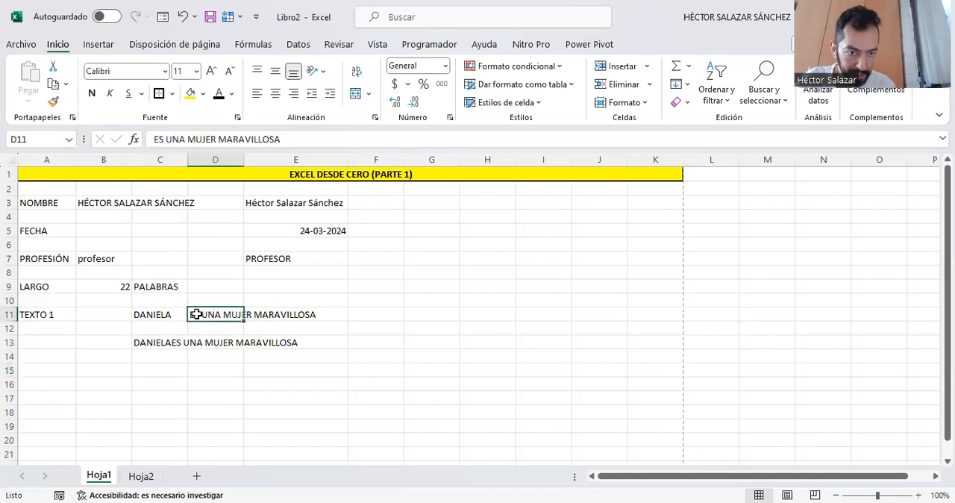
left_click(153, 139)
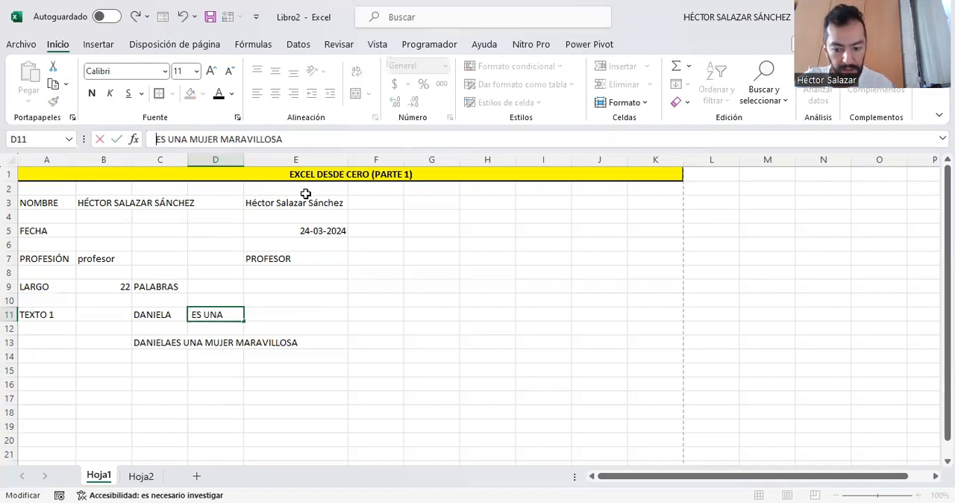
key("ctrl+Return")
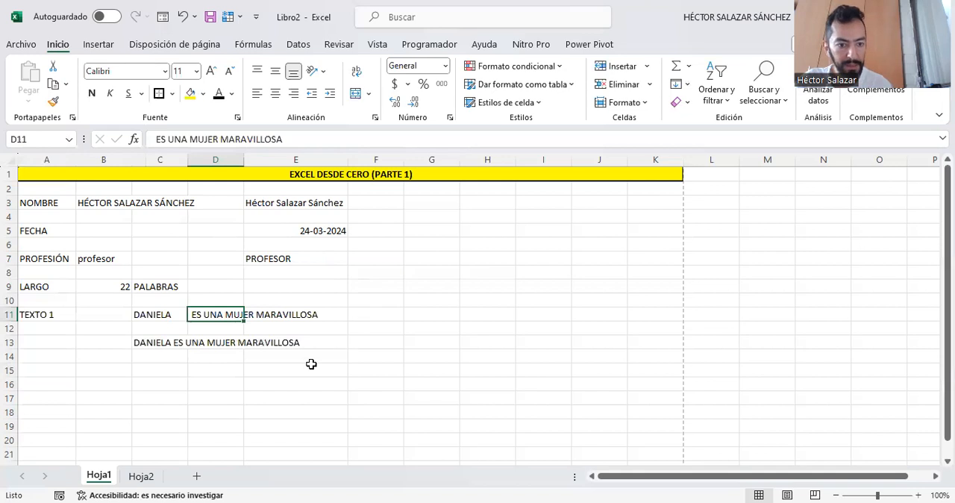
left_click(145, 368)
- Fill the concatenated text's cells C13 to E13 with yellow
left_click(169, 339)
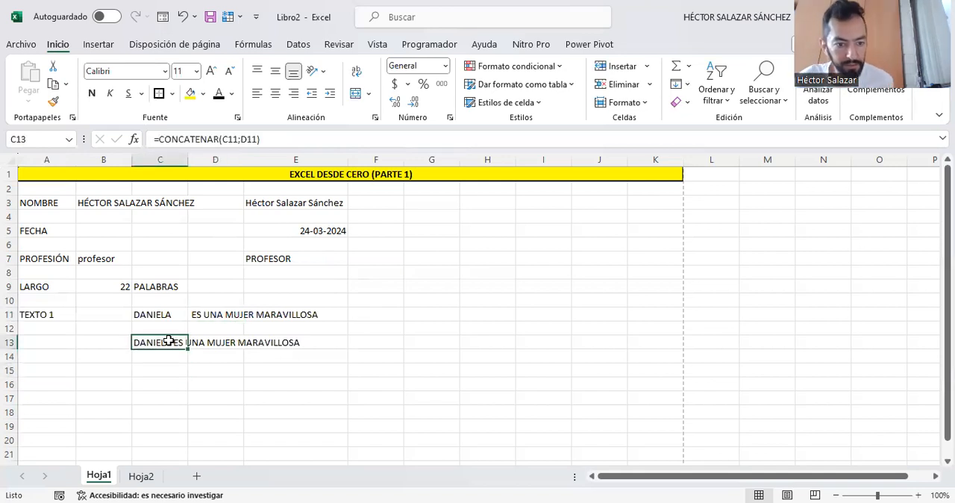
left_click(190, 93)
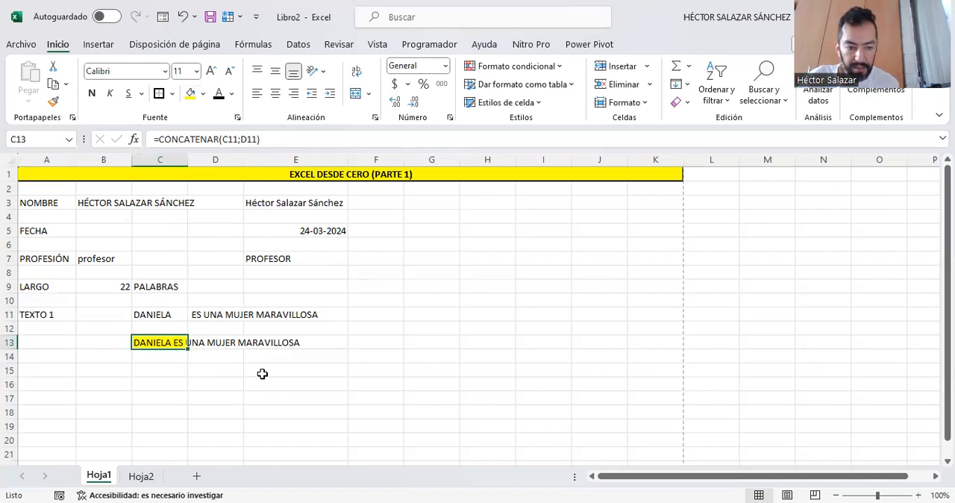
key("shift+Right")
key("shift+Right")
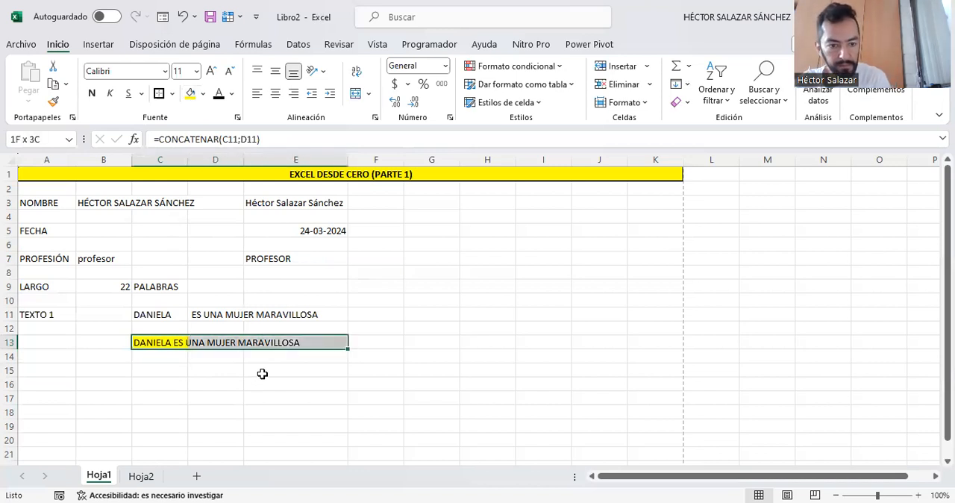
left_click(190, 93)
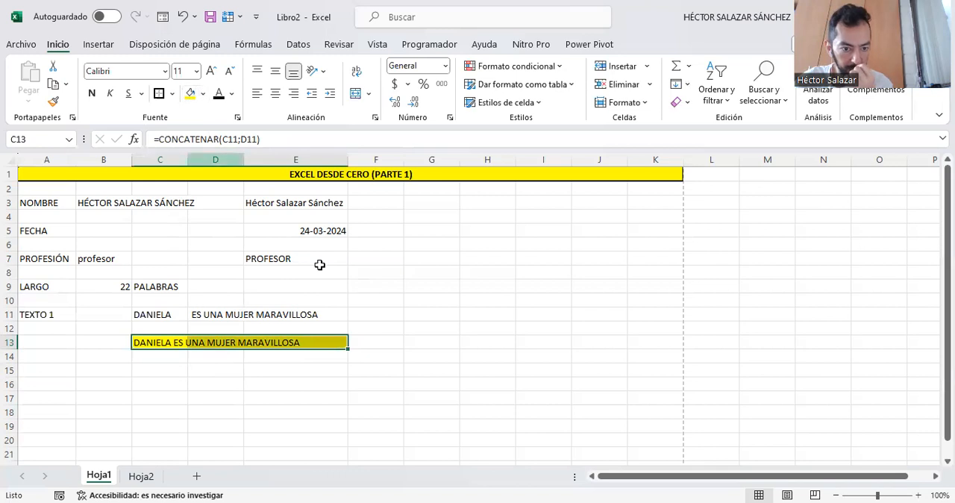
left_click(294, 382)
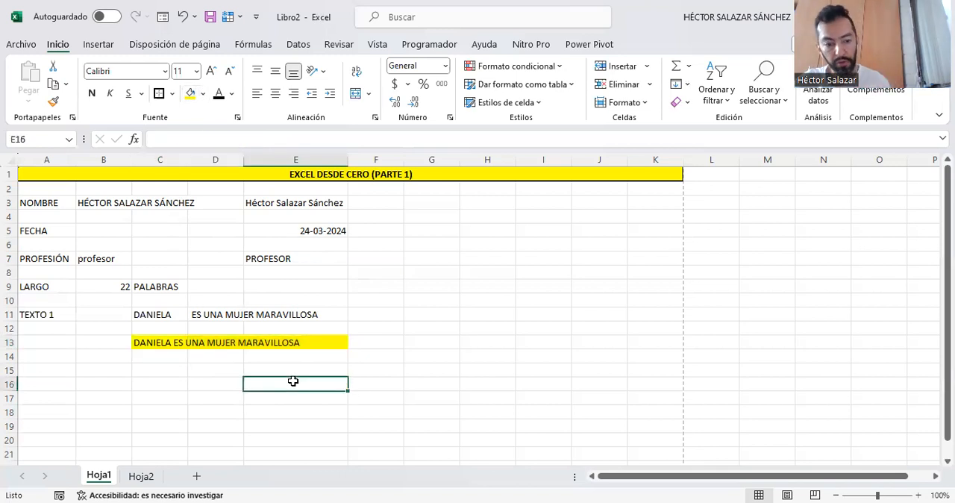
- Enter the label "TEXTO 2" in cell A15 and a man's first name in capital letters in C15
left_click(47, 370)
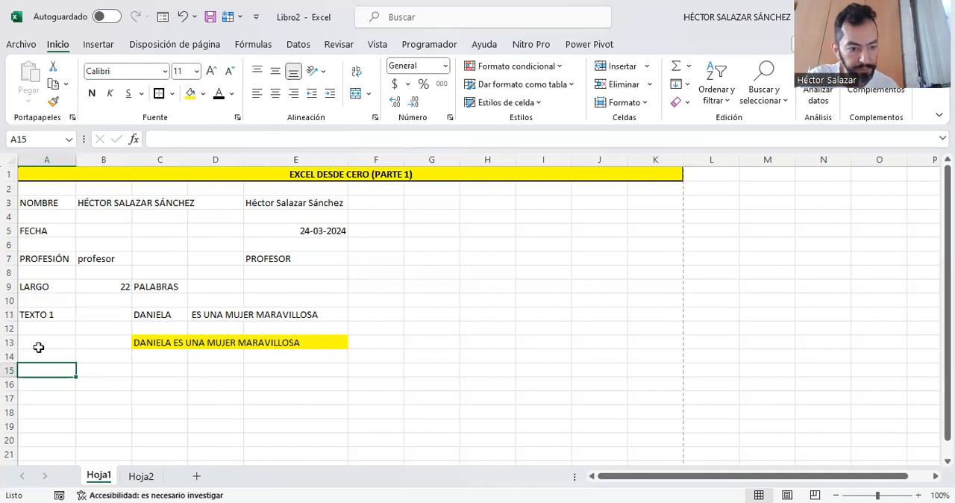
type("TEXT")
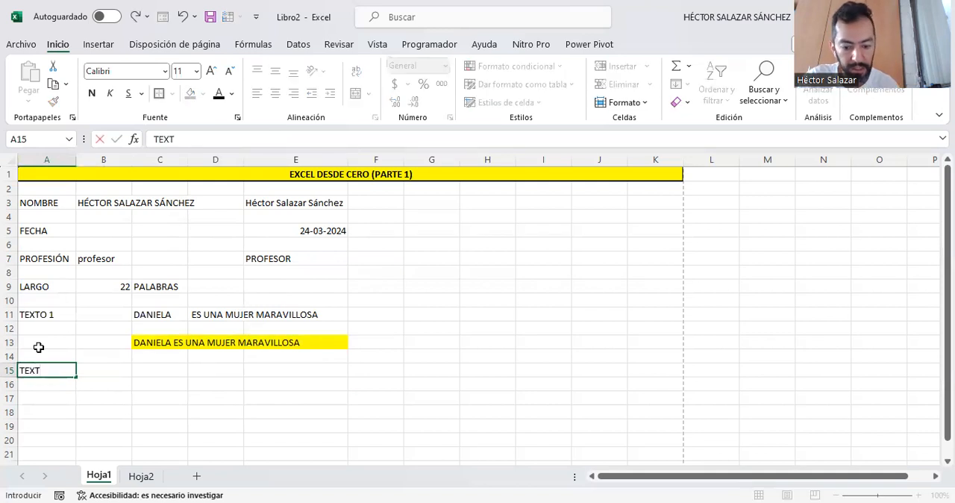
type("O 2")
key("Tab")
key("Tab")
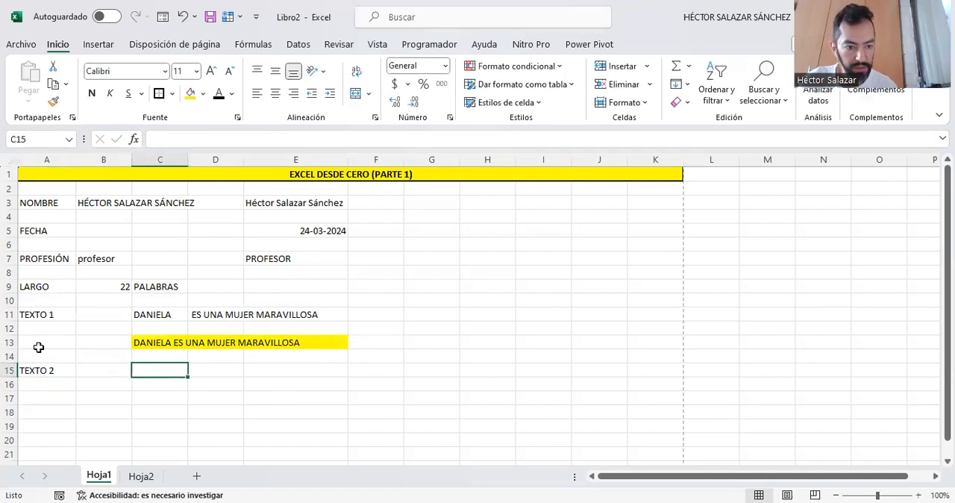
type("DANIEL")
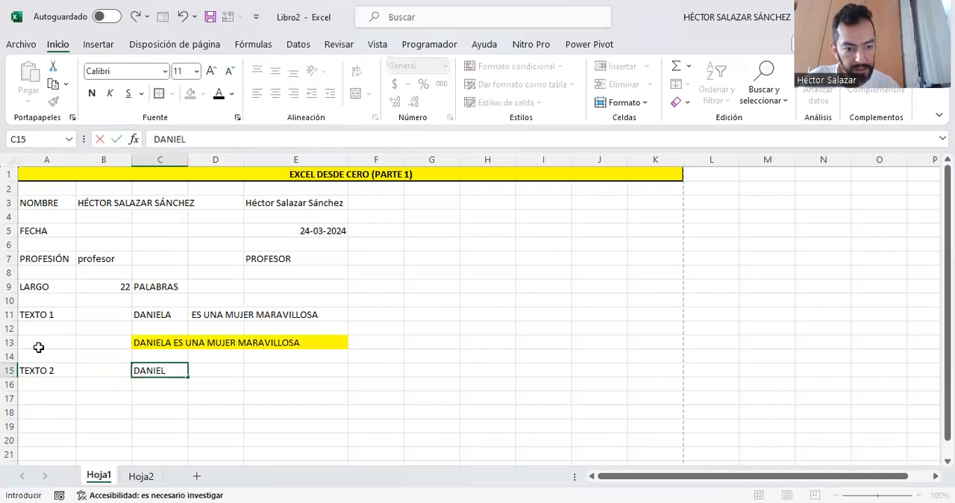
key("Tab")
- Enter "RUT: " followed by a national ID number in cell D15
type("RU")
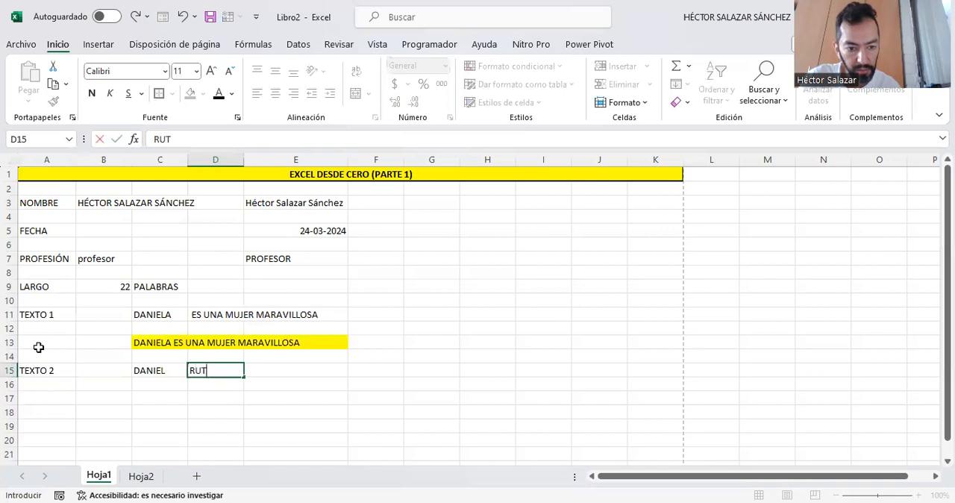
type("T: ")
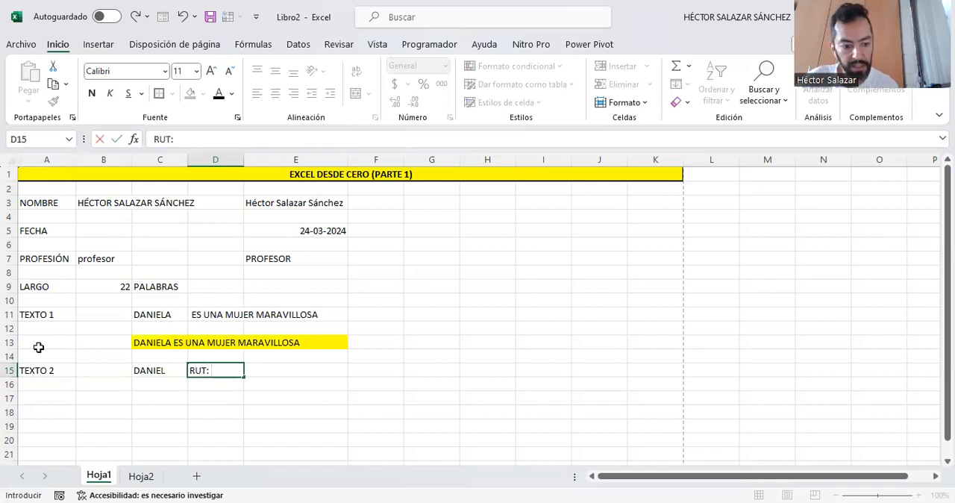
key("ctrl+Return")
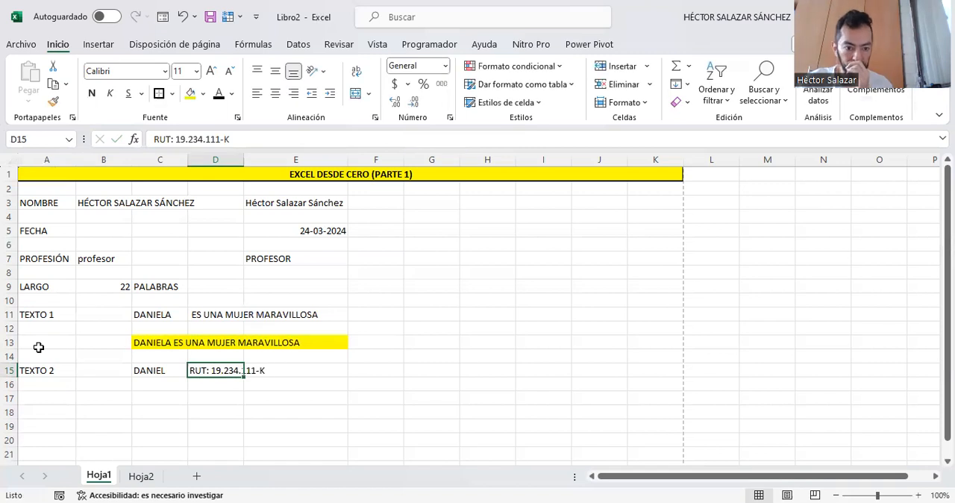
- Join the name and RUT texts in cell C17 with the formula =CONCATENAR(C15;D15)
left_click(157, 398)
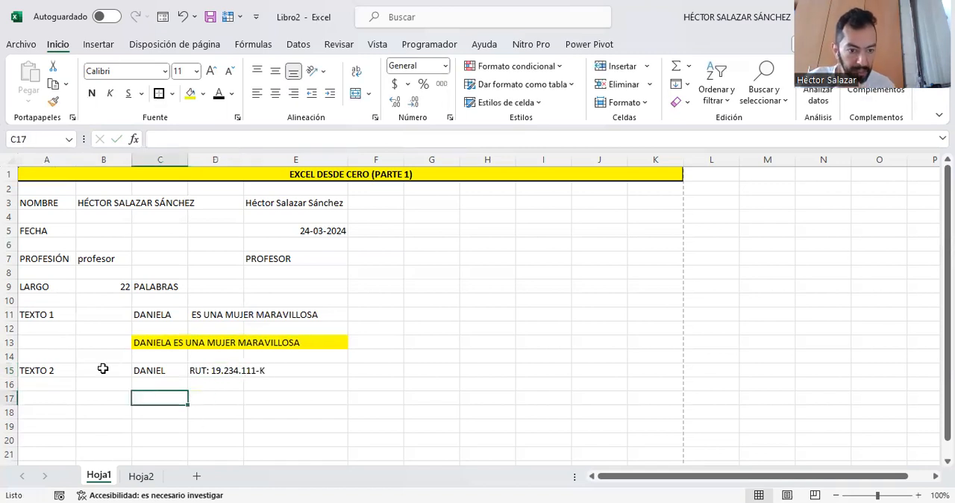
type("=")
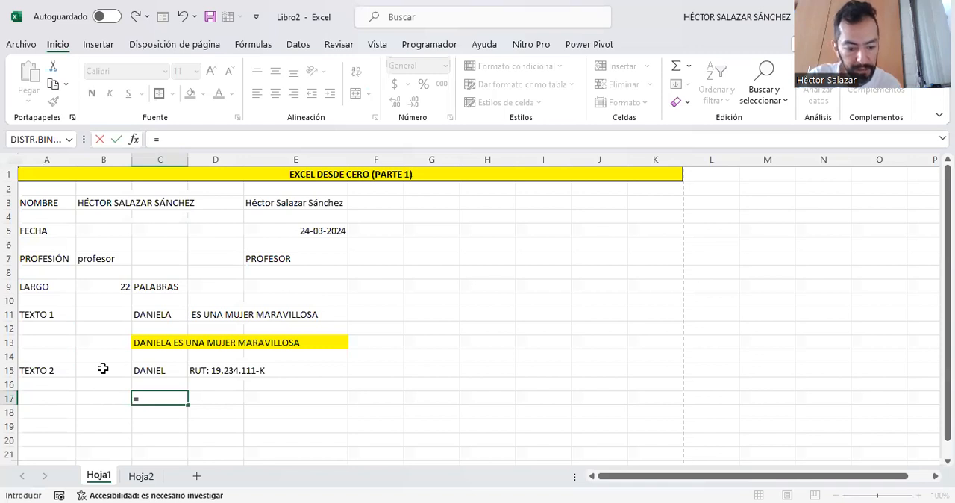
type("CONCATENAR(")
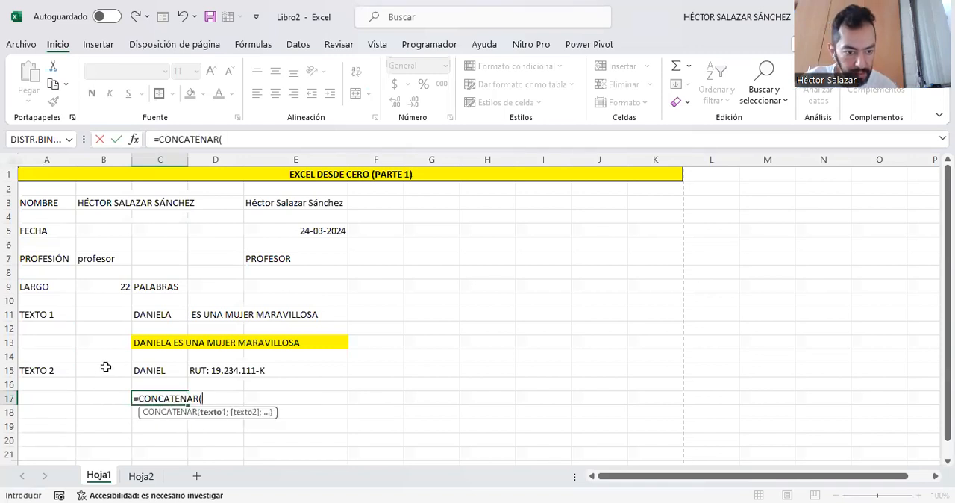
left_click(160, 369)
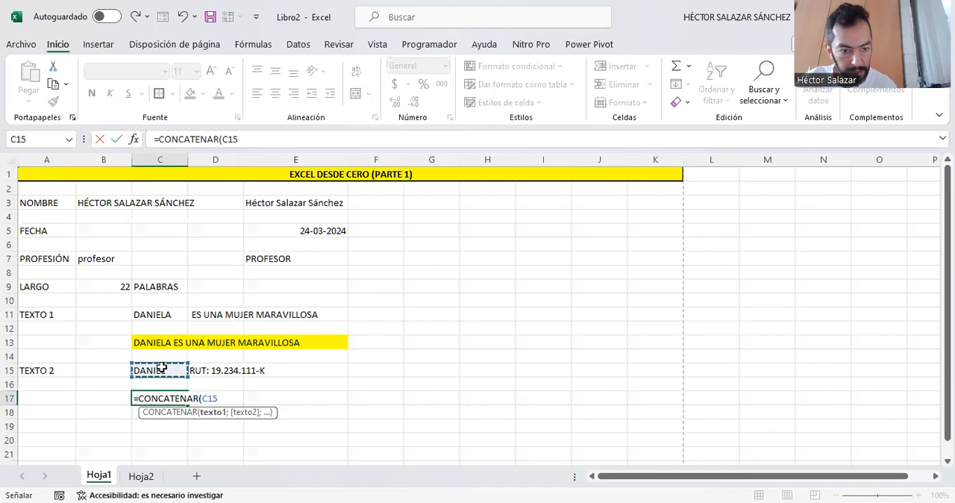
type(";")
left_click(214, 371)
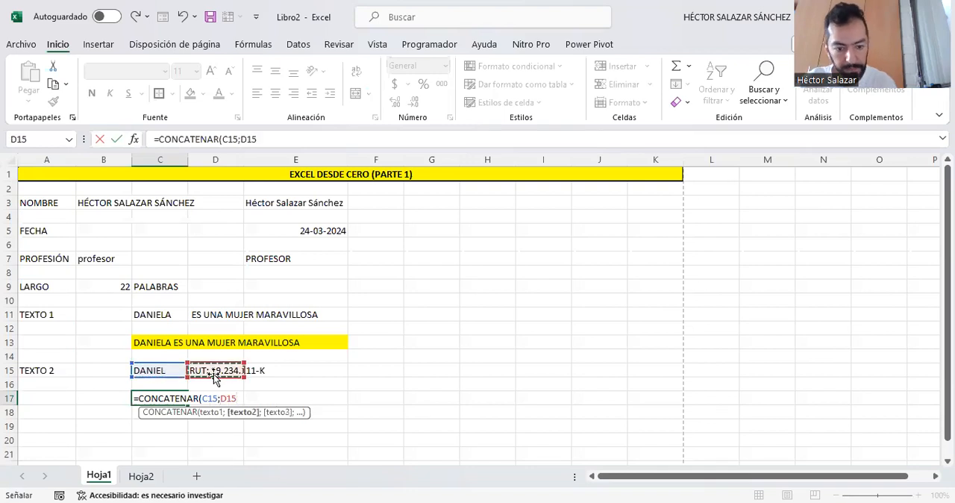
key("ctrl+Return")
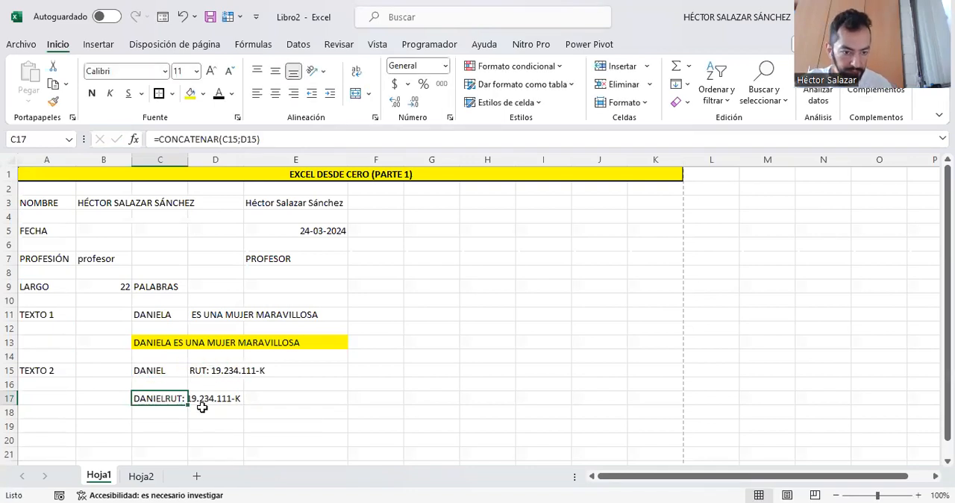
left_click(174, 415)
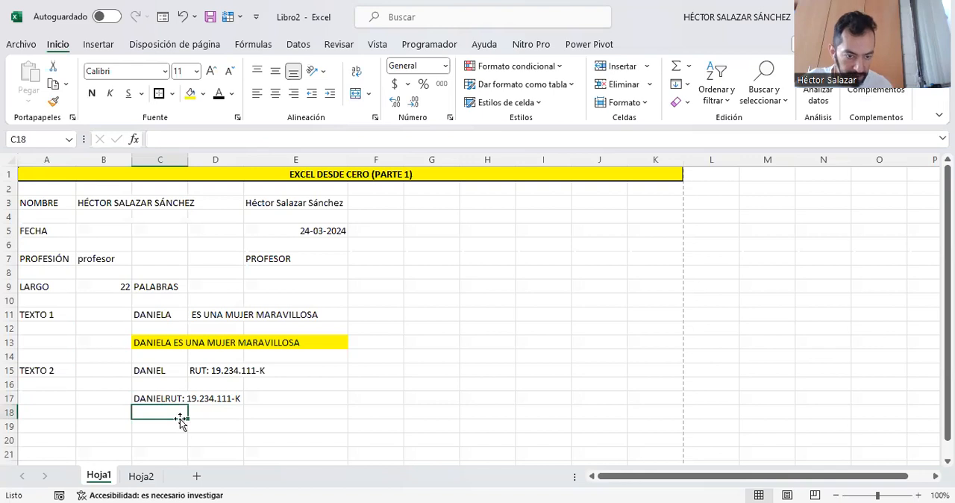
- Insert a space at the start of the RUT text in D15 and autofit the width of column D
left_click(194, 368)
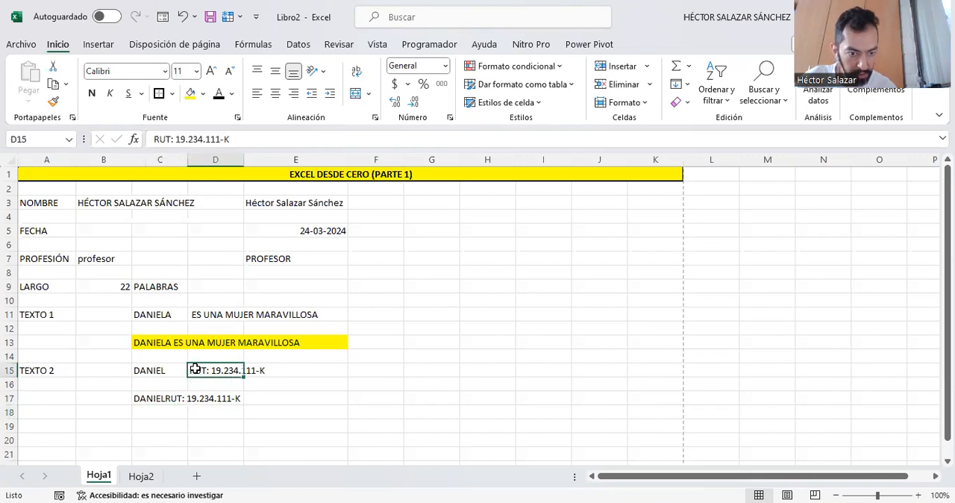
left_click(155, 140)
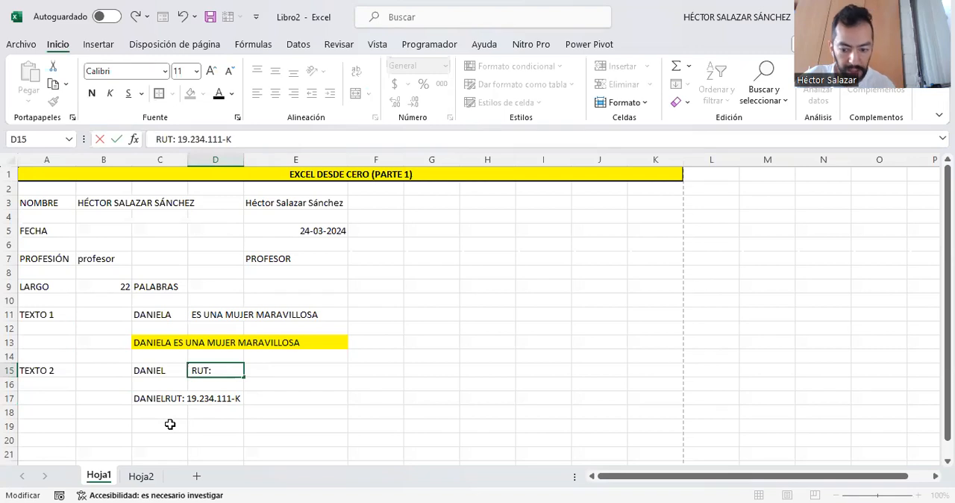
key("ctrl+Return")
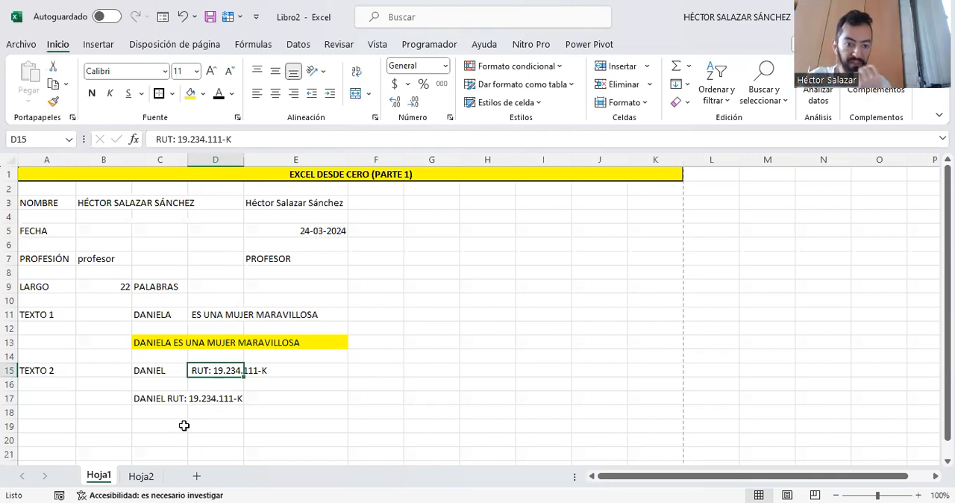
double_click(243, 158)
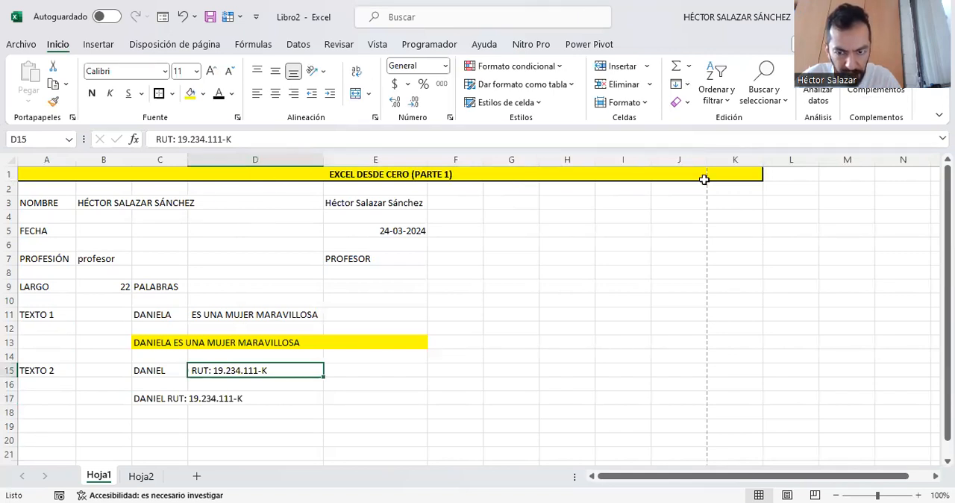
- Insert a new sheet row above the "EXCEL DESDE CERO (PARTE 1)" title row
left_click(11, 173)
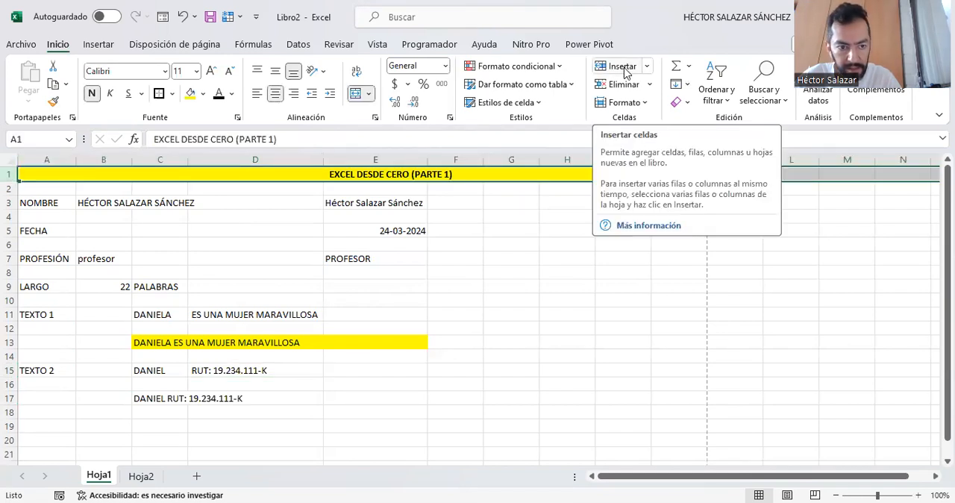
left_click(647, 67)
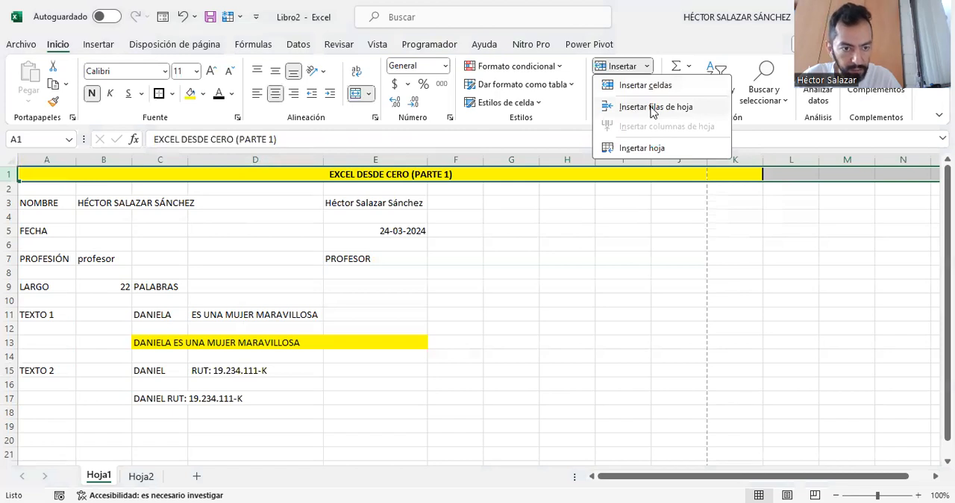
left_click(652, 108)
left_click(631, 256)
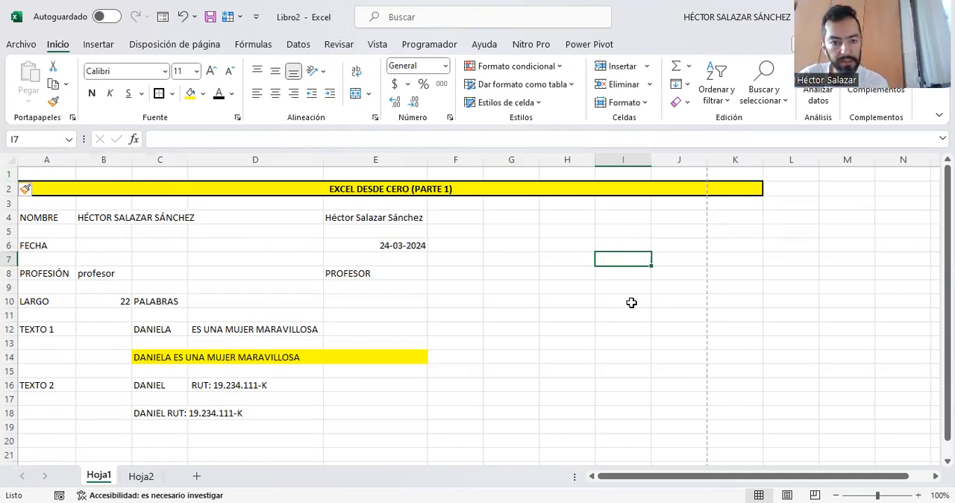
- Insert a new sheet column before column A and narrow it to a slim margin
left_click(500, 236)
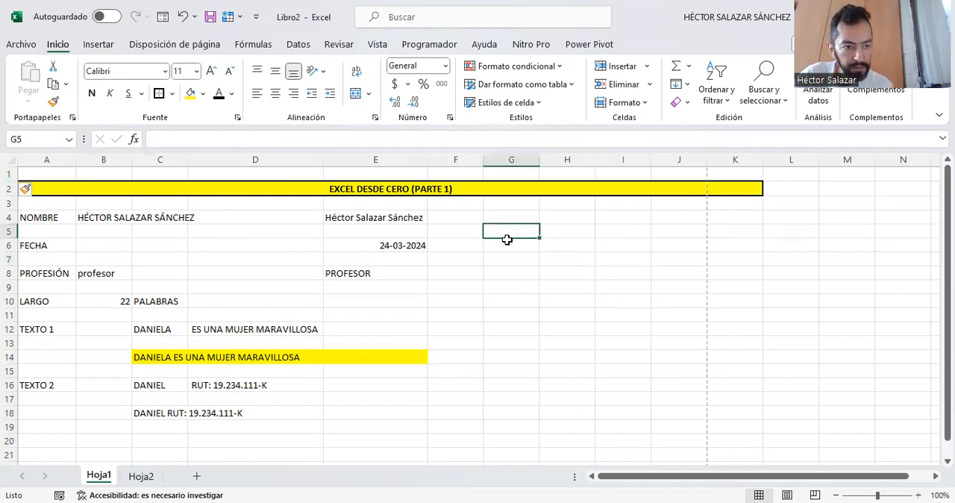
left_click(47, 159)
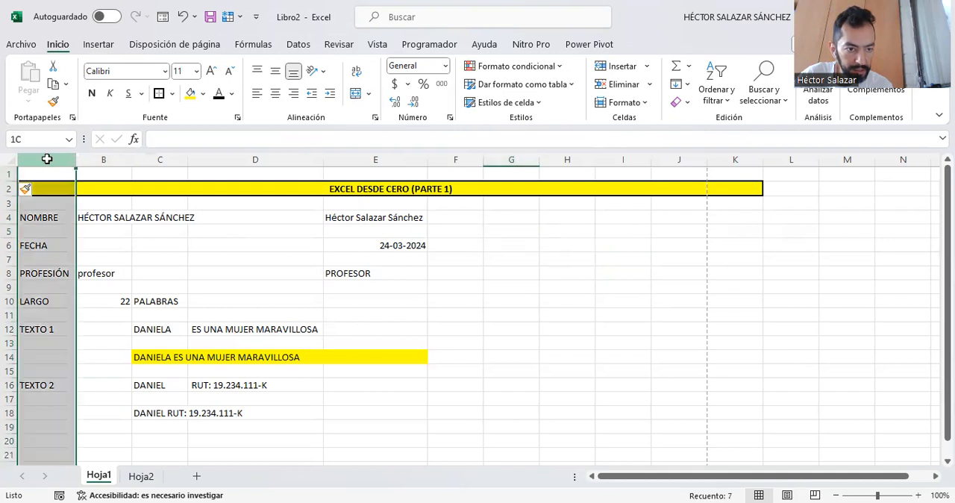
left_click(647, 67)
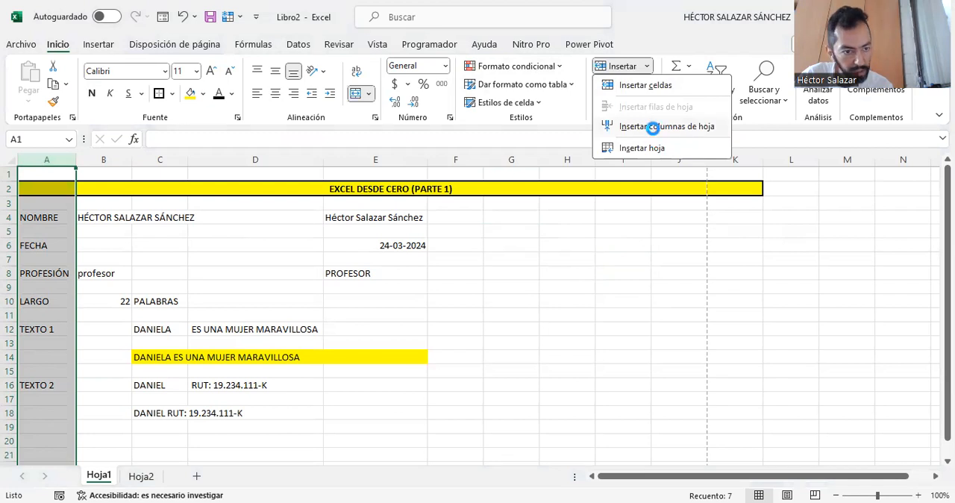
left_click(653, 127)
left_click(683, 358)
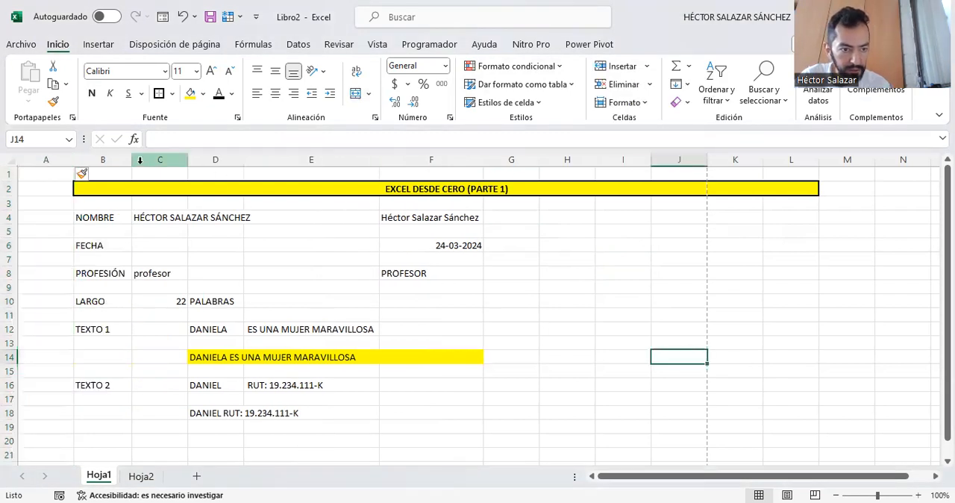
left_click_drag(72, 160, 46, 160)
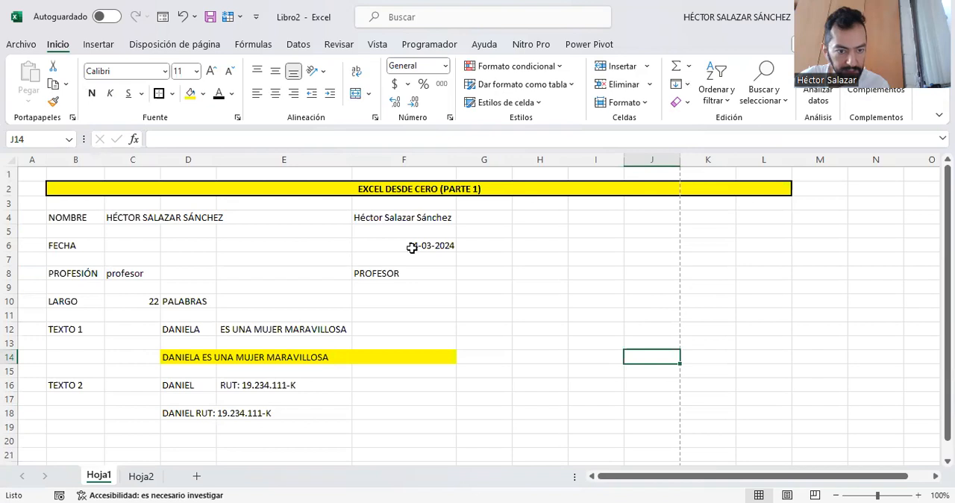
- Enter the heading COMPRAS in cell B20, below the concatenated text examples
scroll(498, 342, "down", 1)
scroll(498, 342, "up", 1)
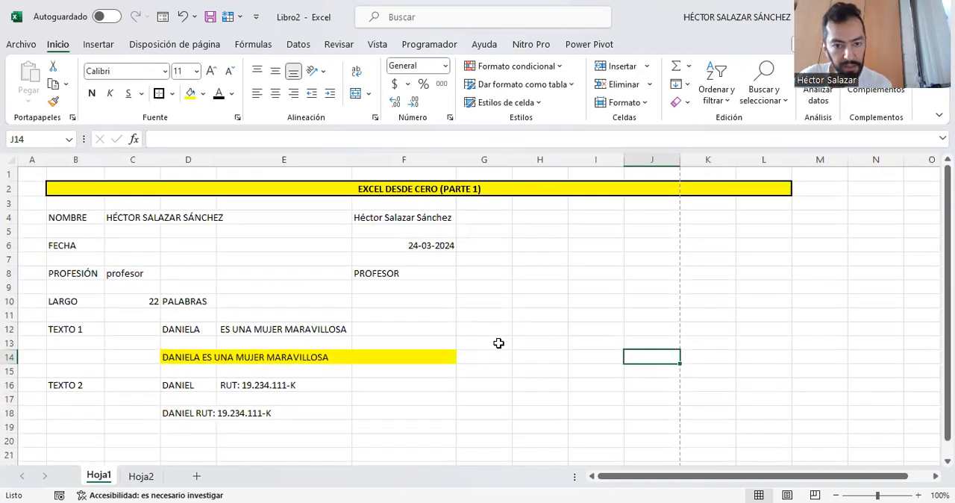
scroll(415, 356, "down", 3)
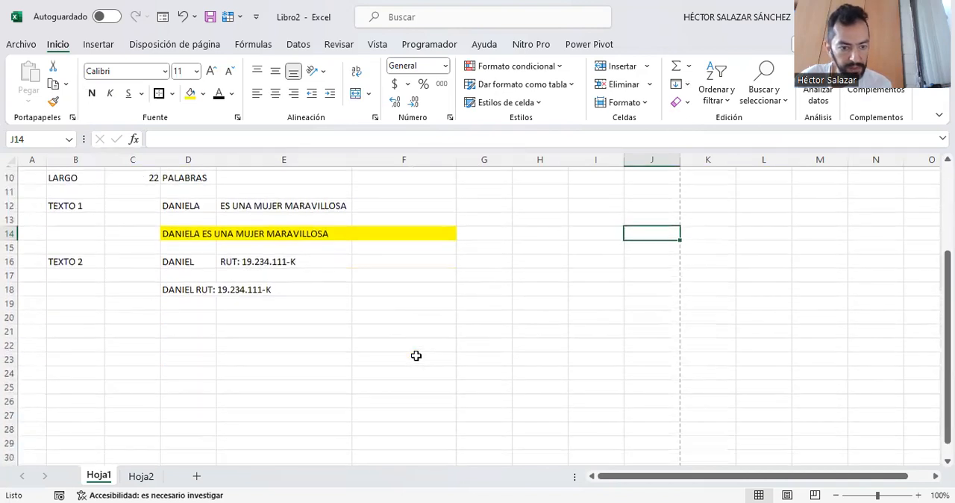
left_click(85, 316)
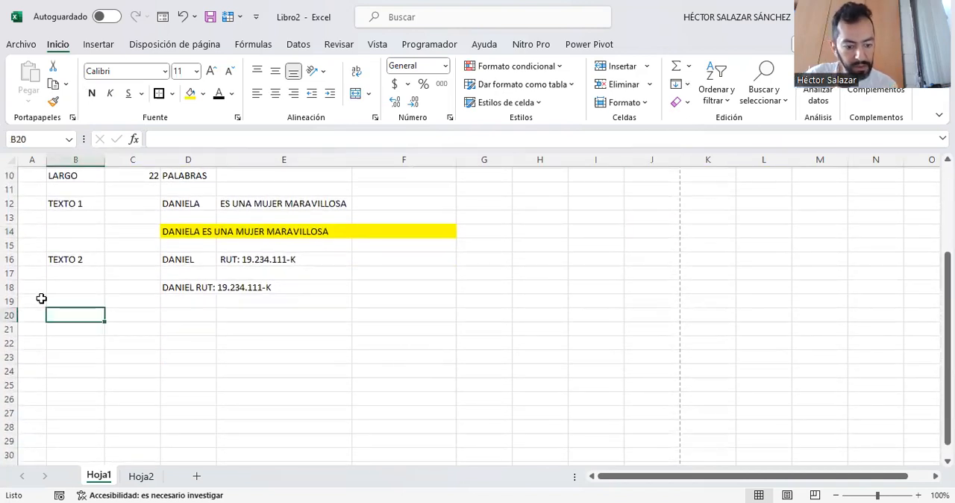
type("COMPRAS")
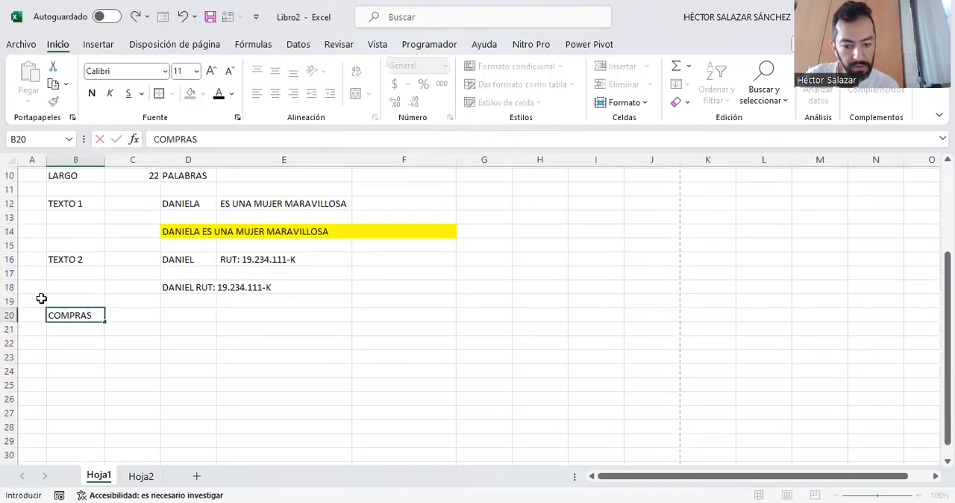
key("ctrl+Return")
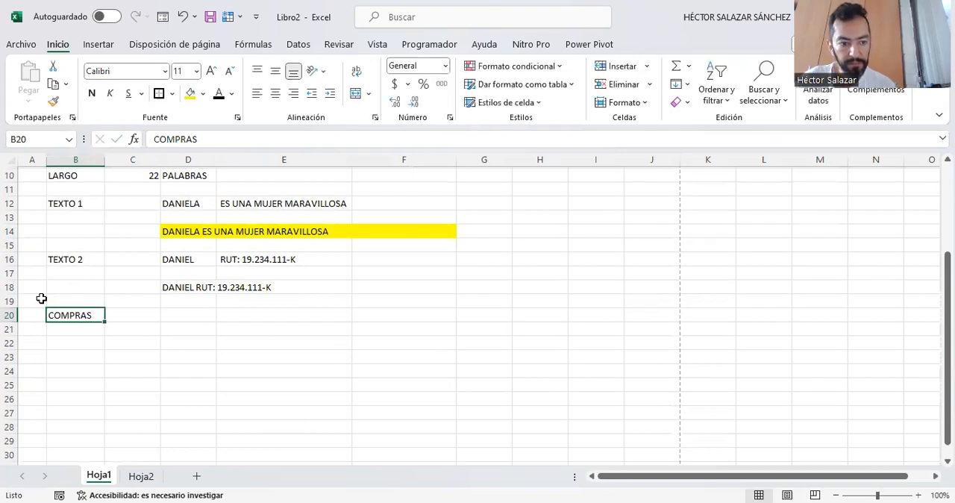
- Enter the headers PRODUCTO 1 and PRODUCTO 2 in cells B21 and C21
left_click(91, 331)
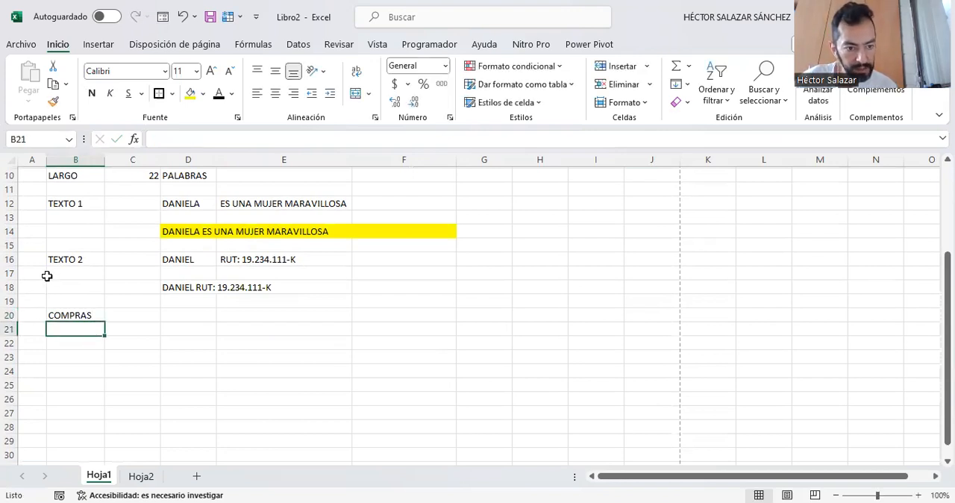
type("PRO")
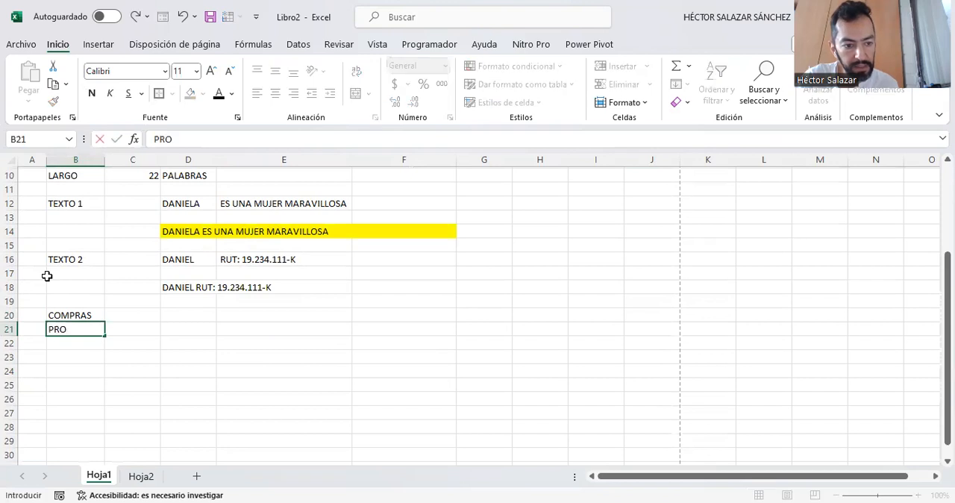
type("D")
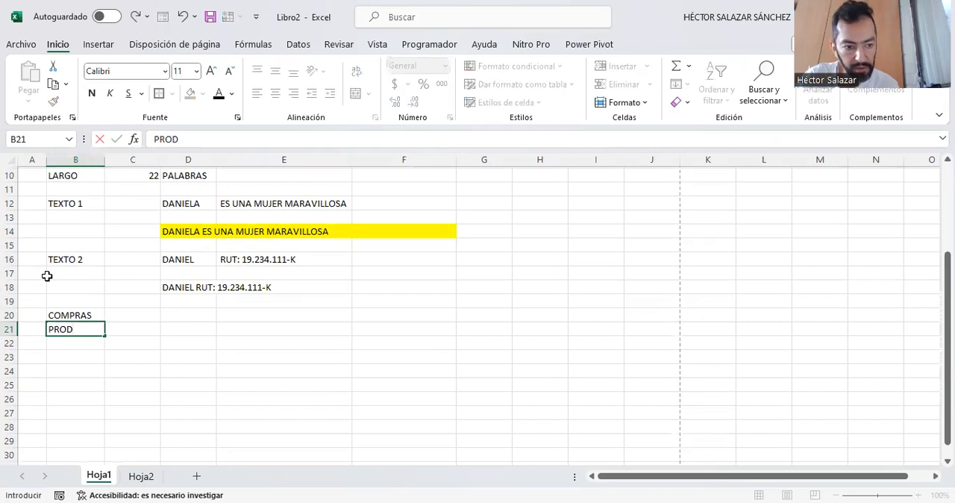
type("UCTO 1")
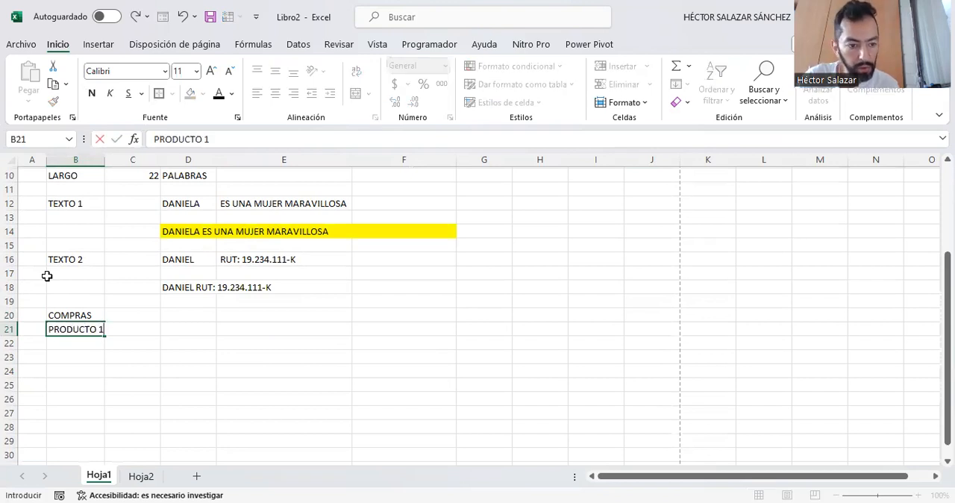
key("Tab")
type("PRODUCTO")
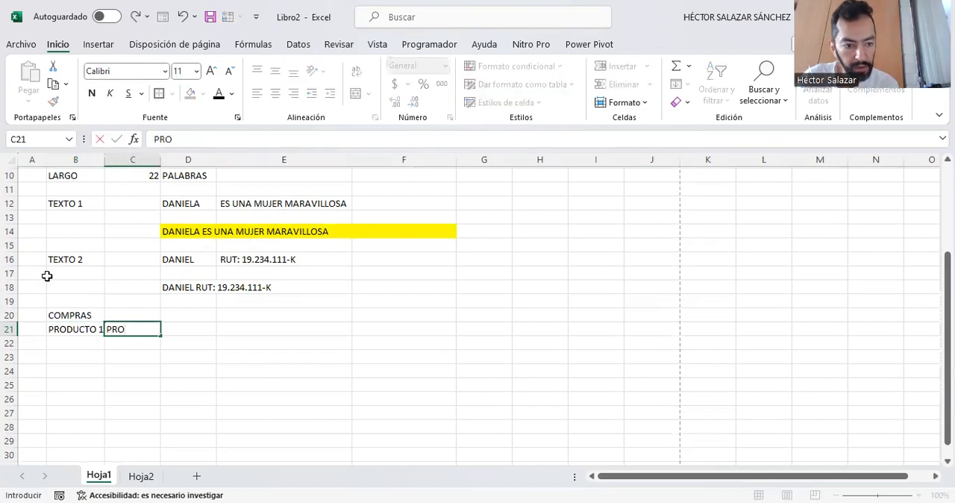
type(" 2")
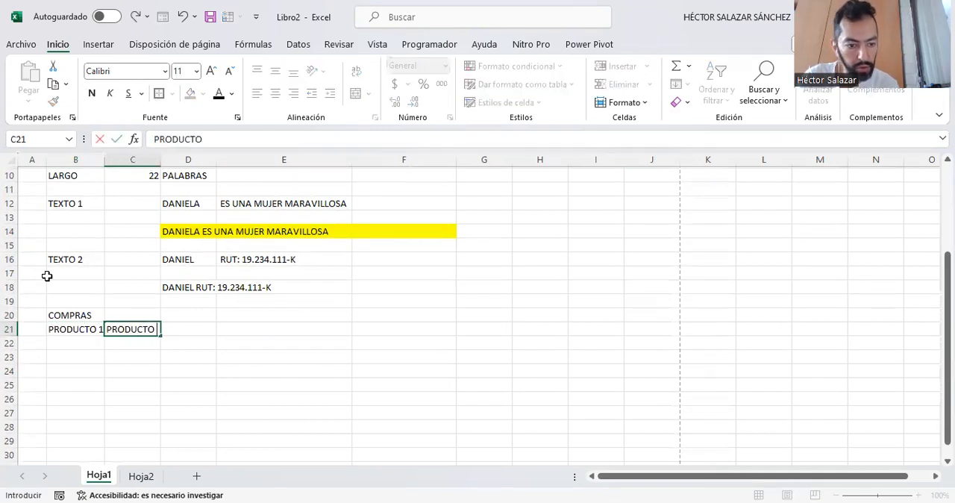
key("Tab")
- Enter PRODUCTO 3 in D21 and TOTAL in E21, and widen columns C and D to fit their headers
type("PRO")
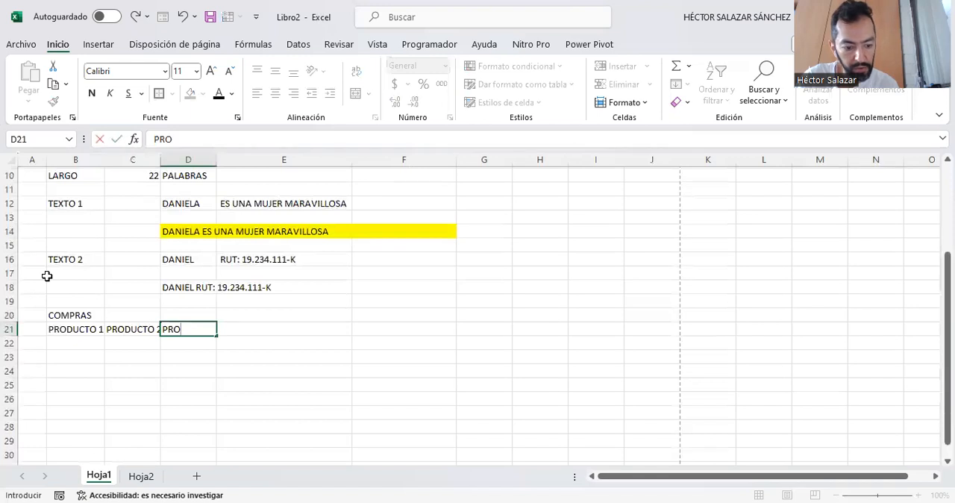
type("DUCTO 3")
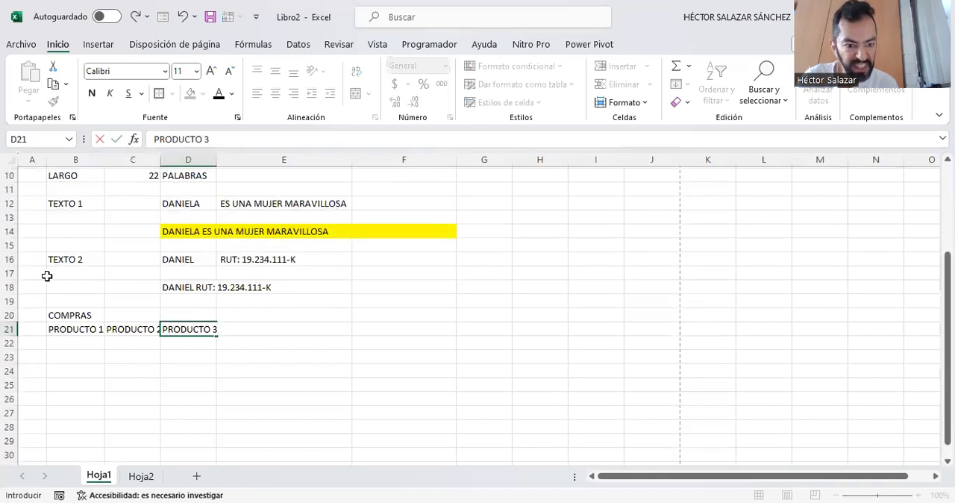
key("Tab")
type("TOTAL")
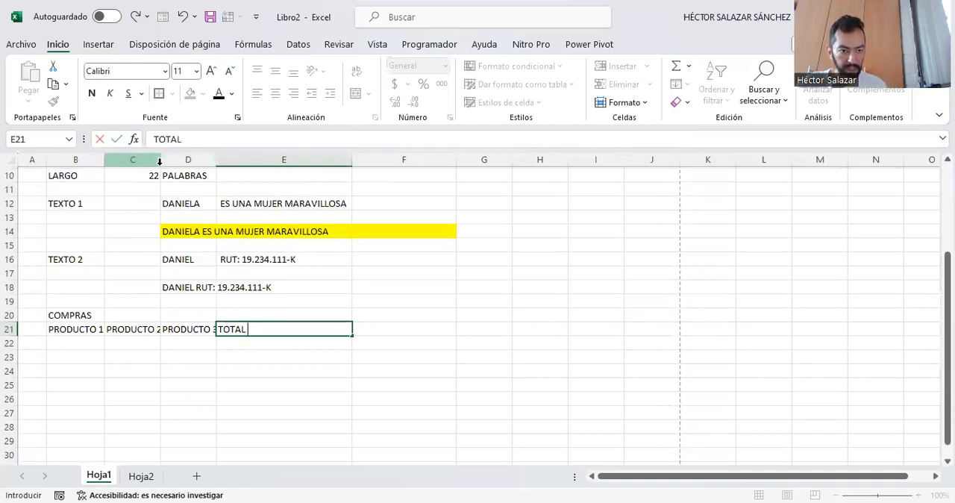
left_click(124, 342)
left_click_drag(161, 159, 225, 157)
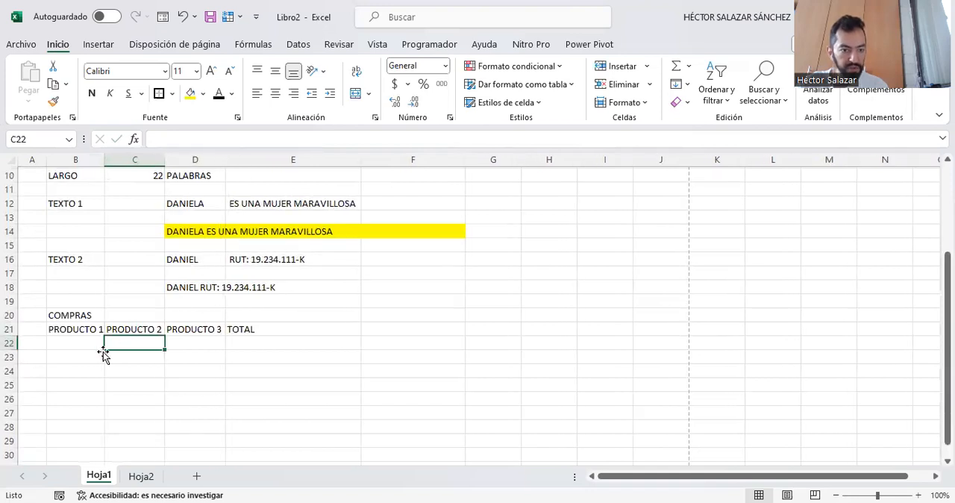
- Enter the heading COMPRAS for a second purchases table in cell B24
left_click(67, 342)
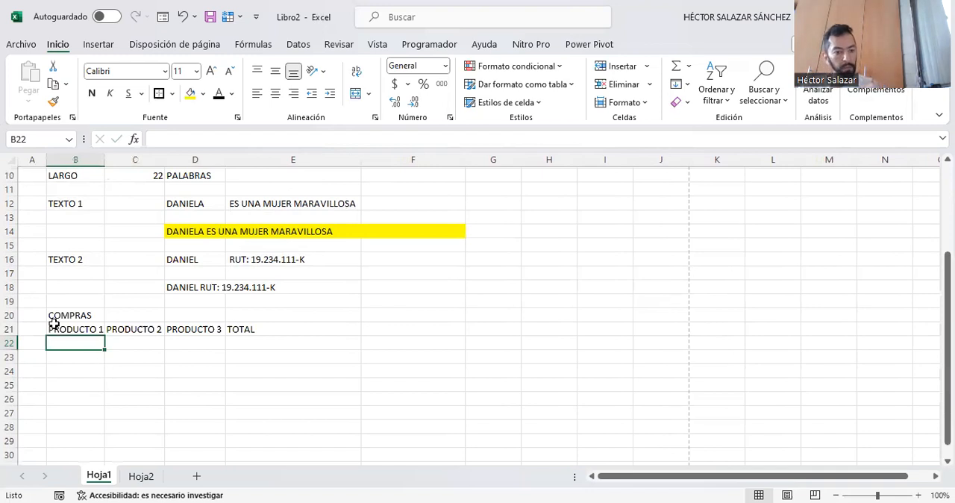
left_click(62, 361)
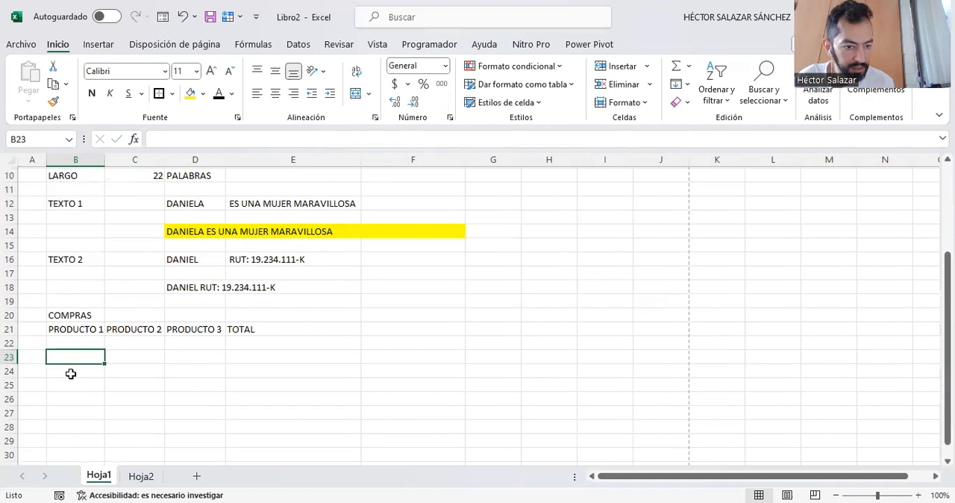
left_click(67, 375)
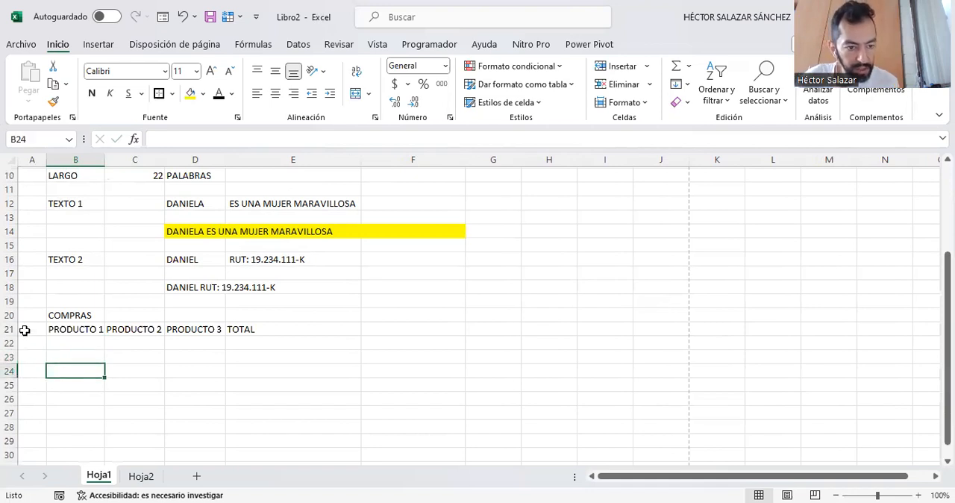
type("COMPRAS")
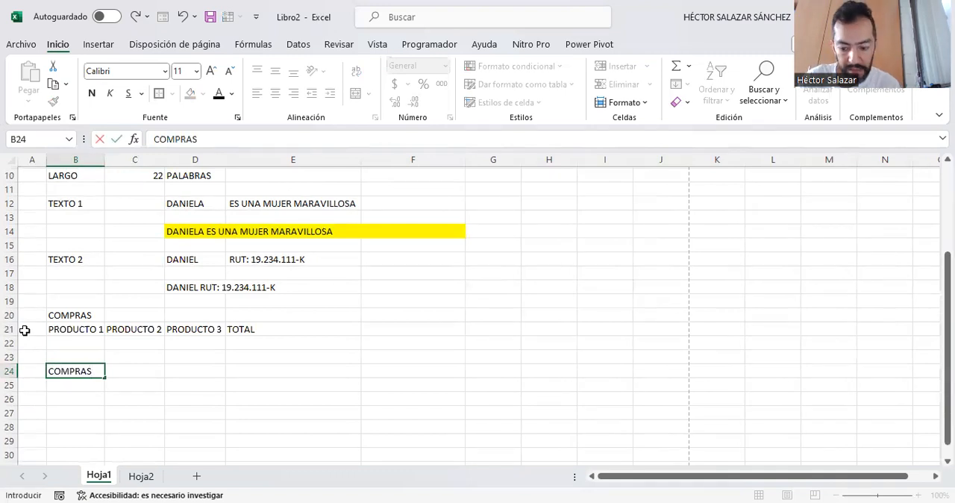
key("Return")
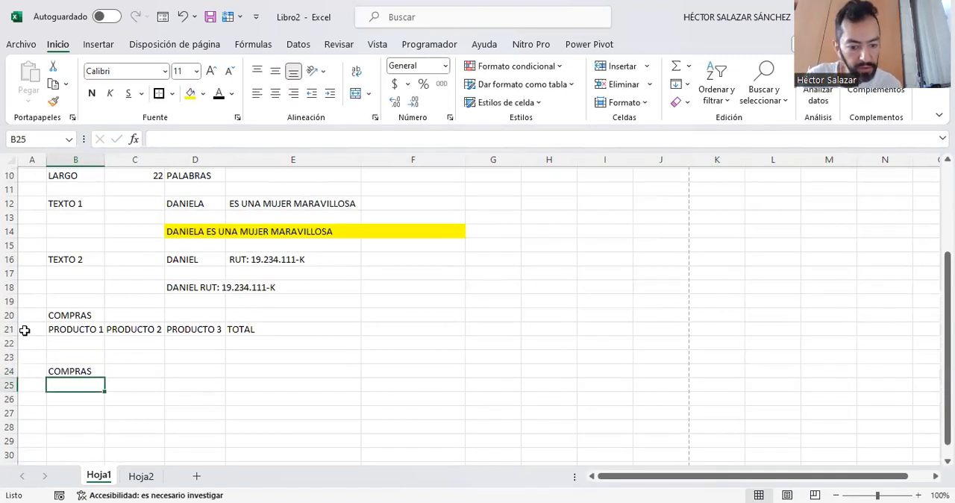
- Enter the product headers LECHE (1LT) in cell B25 and HUEVOS (15) in cell C25
type("LECH")
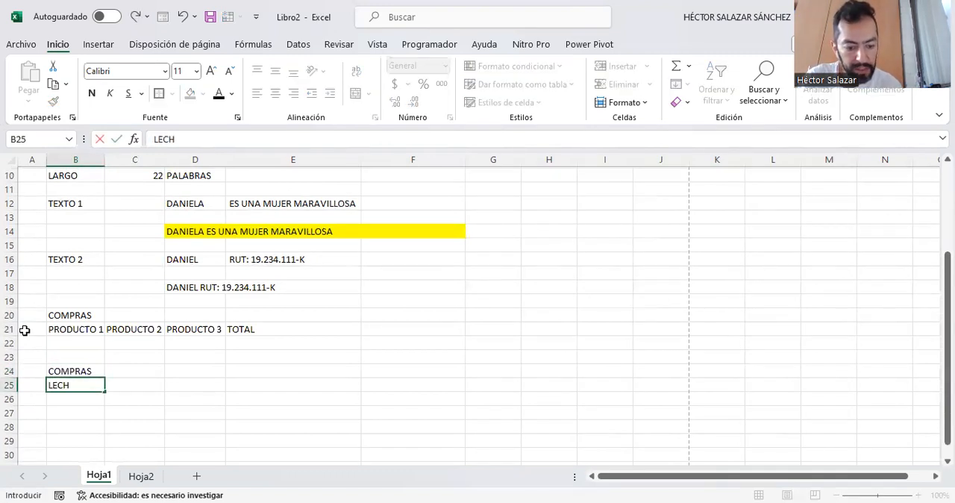
type("E (1")
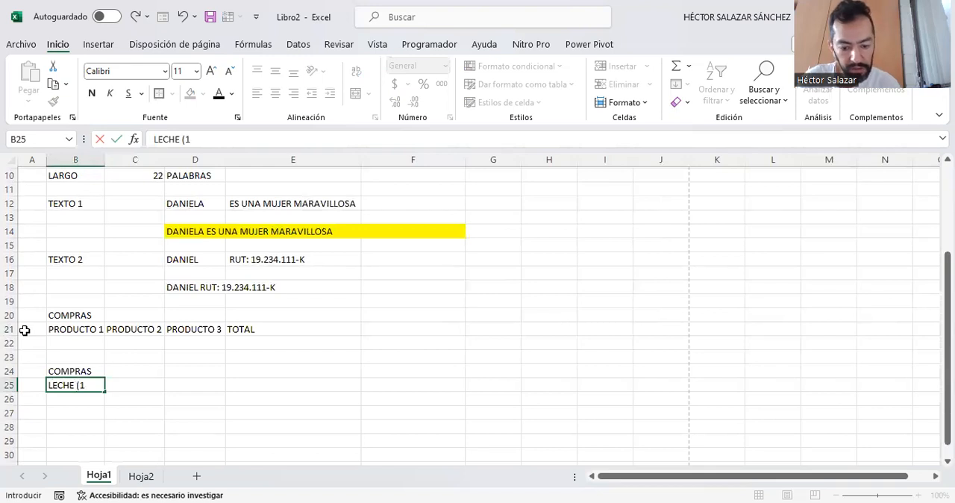
type("LT)")
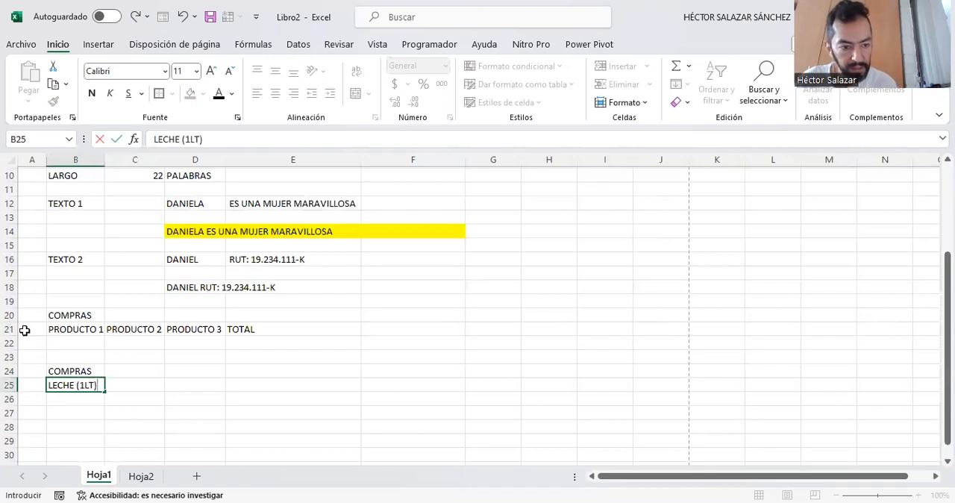
key("Tab")
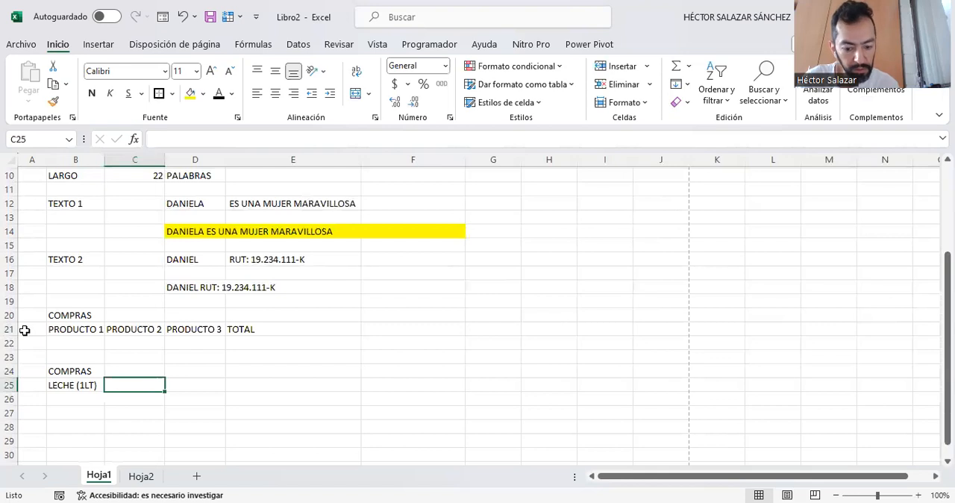
type("HUEVOS")
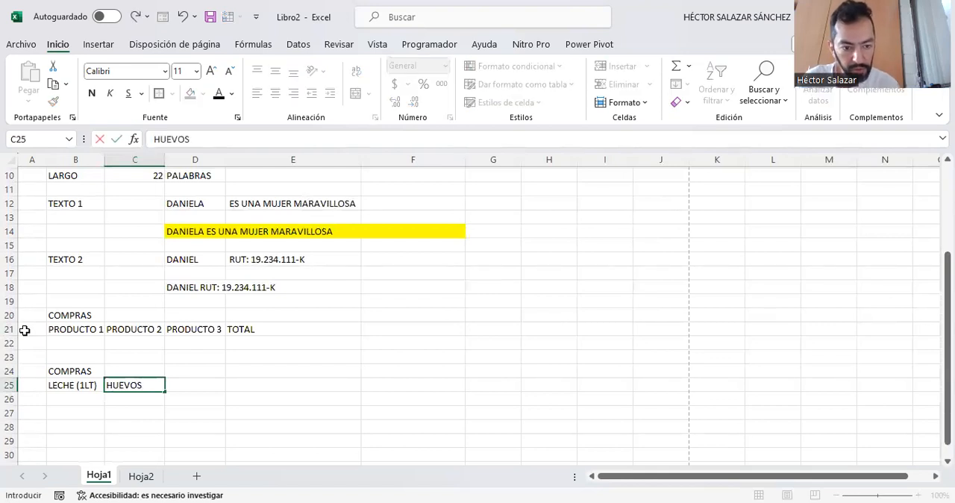
type(" (15)")
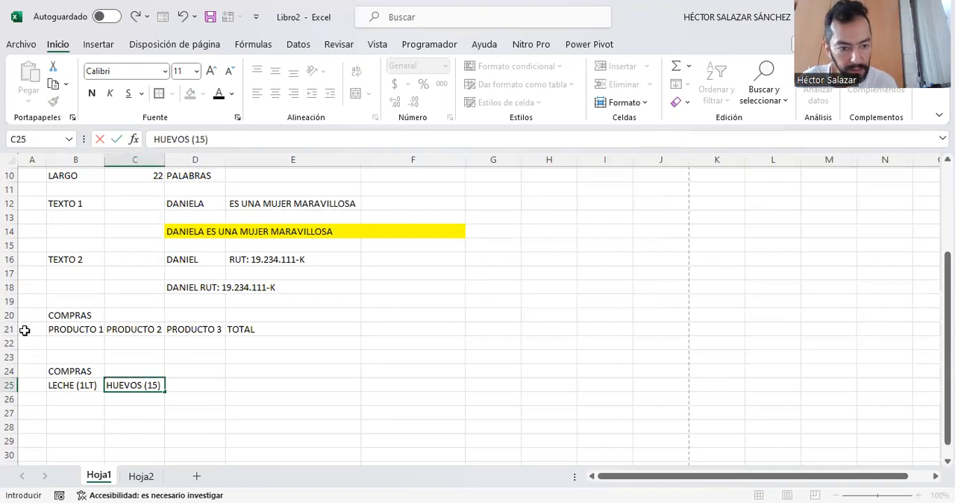
key("Tab")
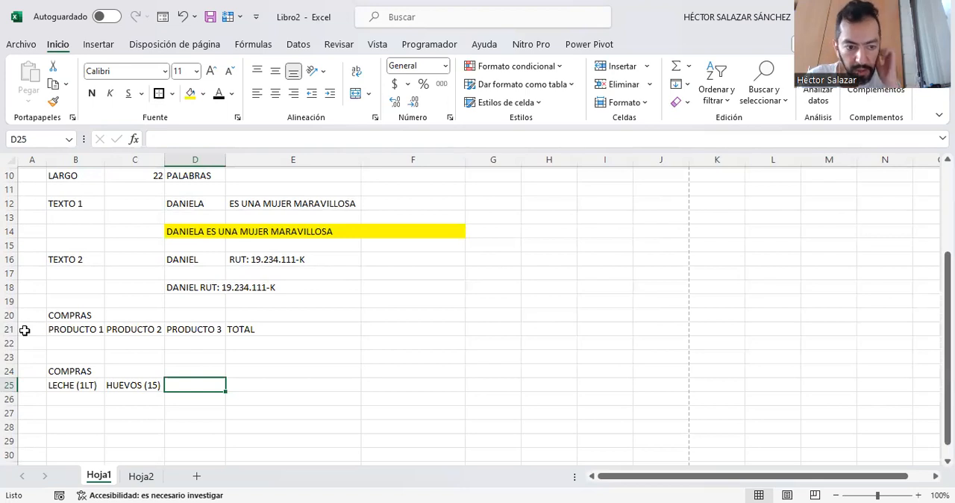
- Enter CARNE (1KG) in cell D25 and TOTAL in cell E25 to complete the second table's headers
type("CARNE (1KG)")
key("Tab")
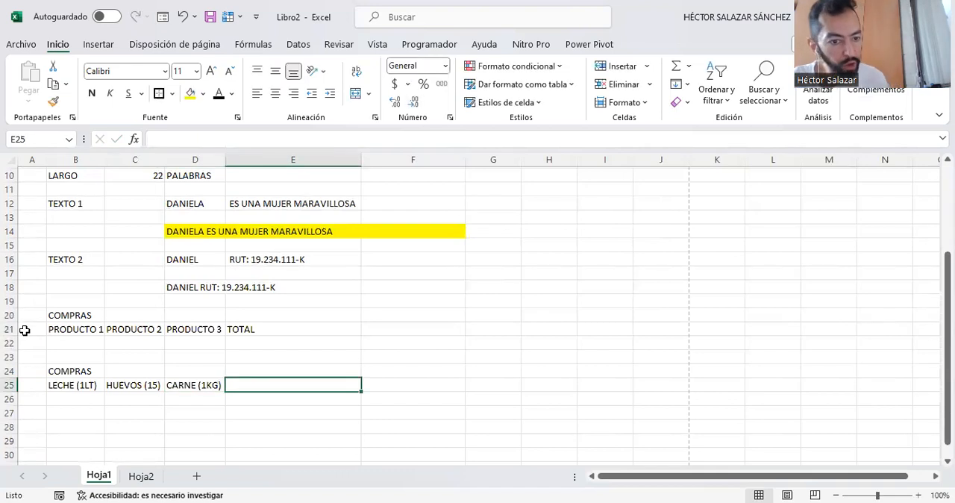
type("TO")
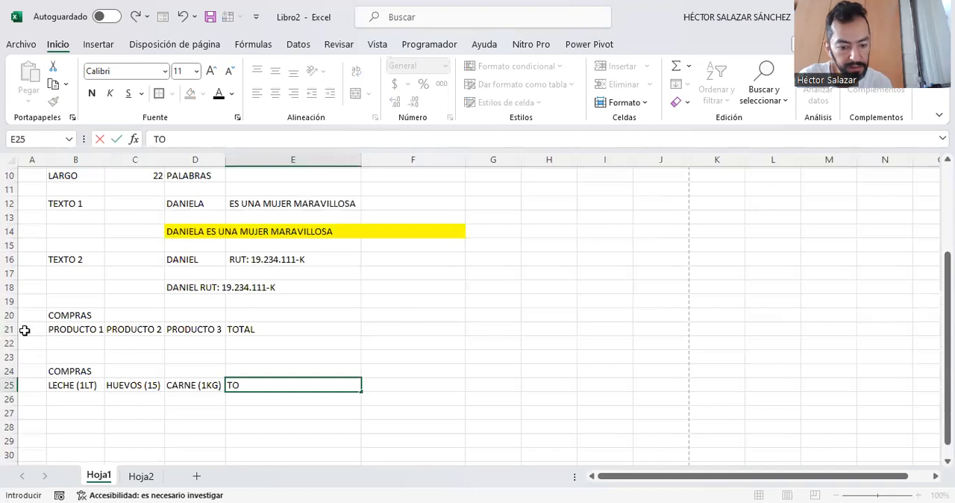
type("TAL")
key("Return")
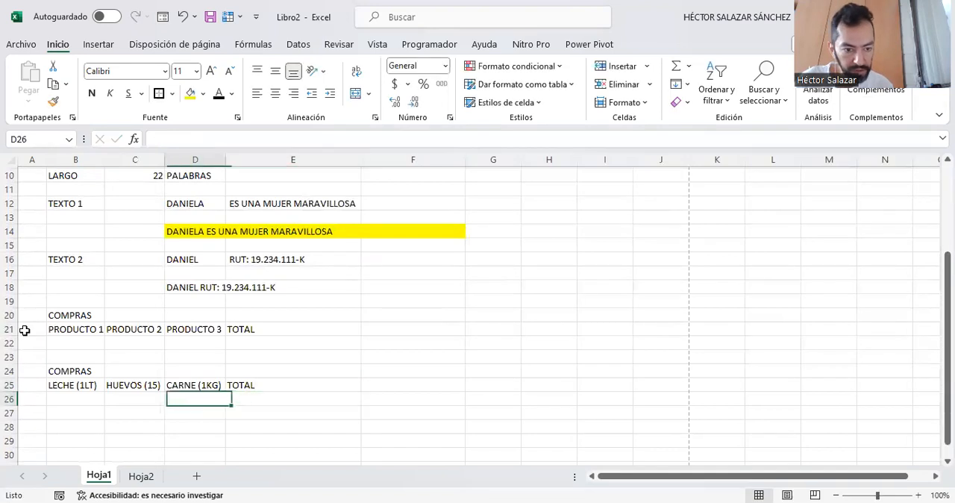
key("Up")
key("Up")
key("Up")
key("Up")
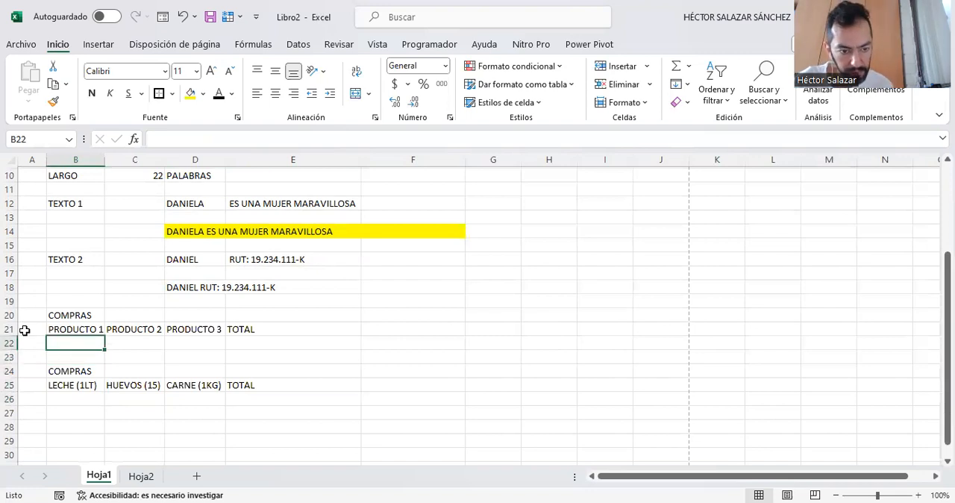
key("Up")
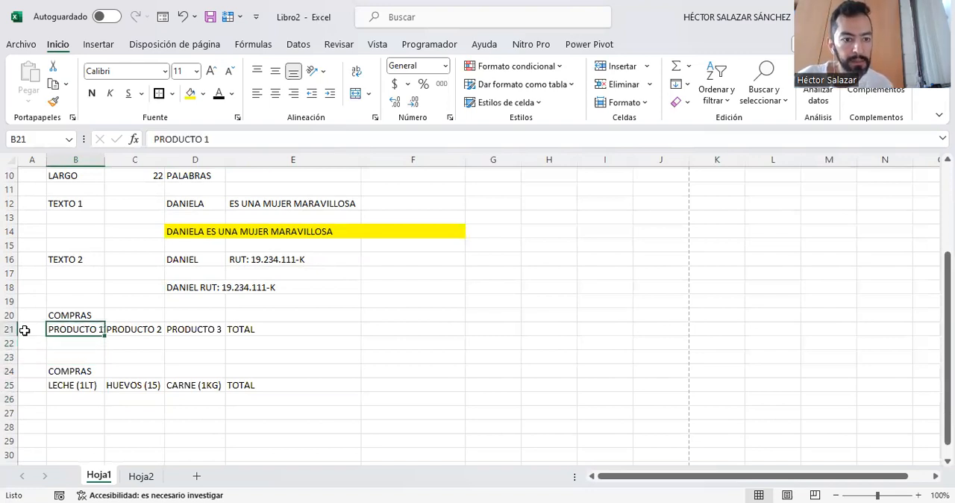
key("Right")
key("Right")
key("Right")
key("Down")
- Enter $5000 in cell B26 as the price of LECHE (1LT)
key("Down")
key("Down")
key("Down")
key("Down")
key("Up")
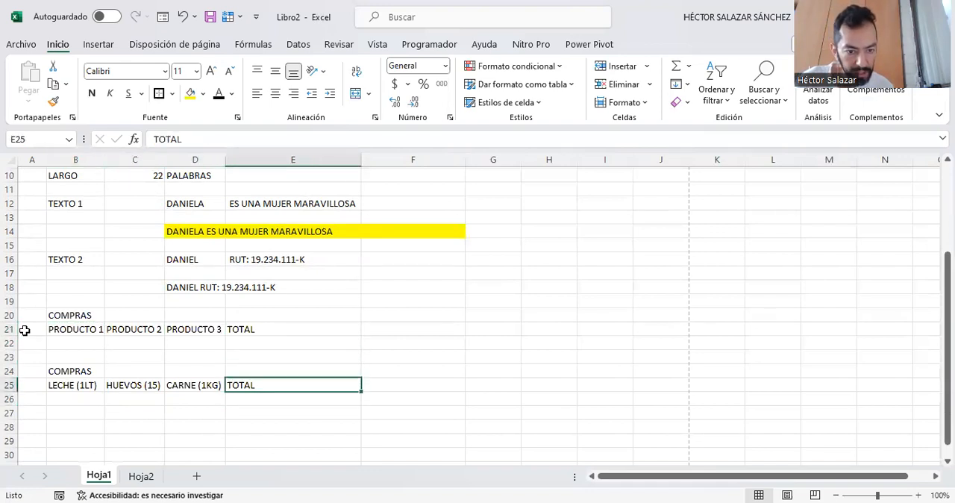
key("Left")
key("Left")
key("Left")
key("Down")
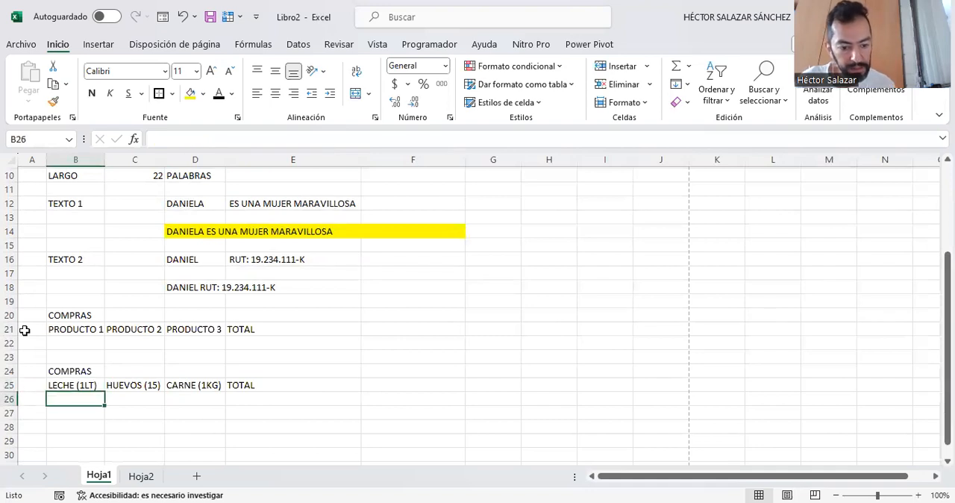
type("$")
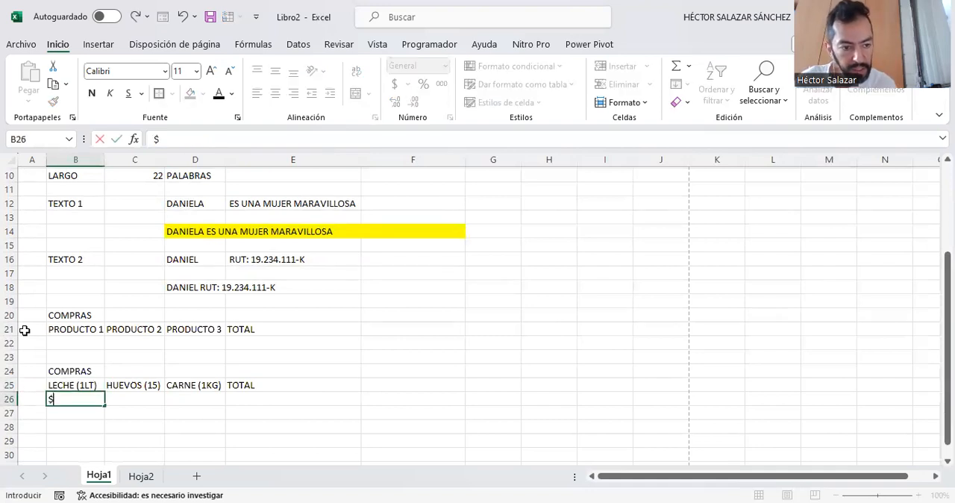
type("5")
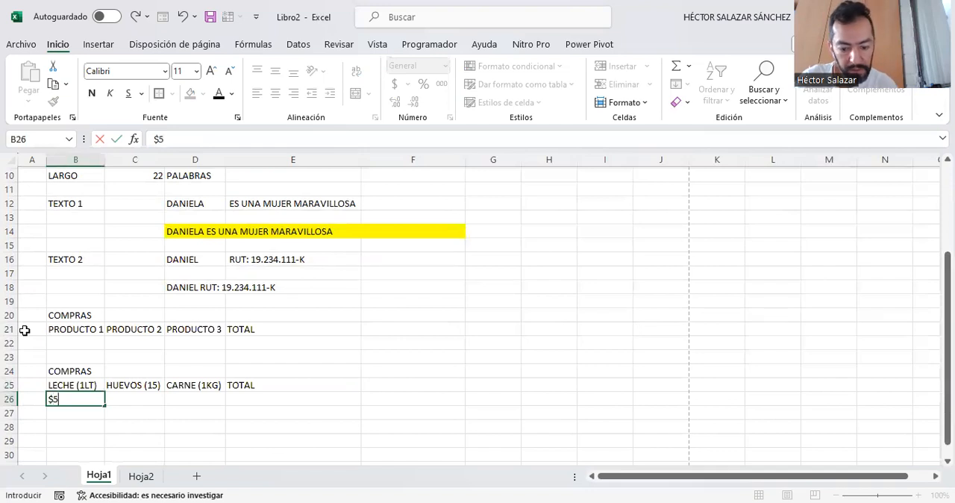
type(".00000")
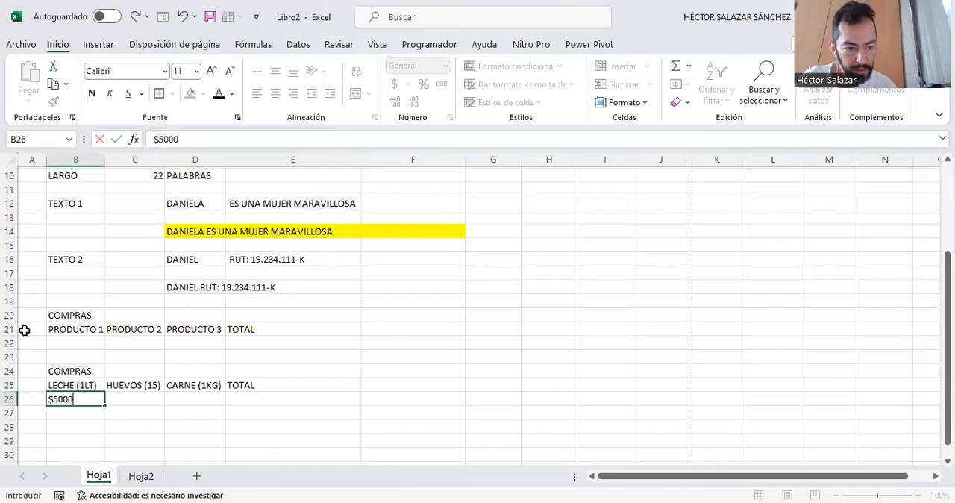
key("Tab")
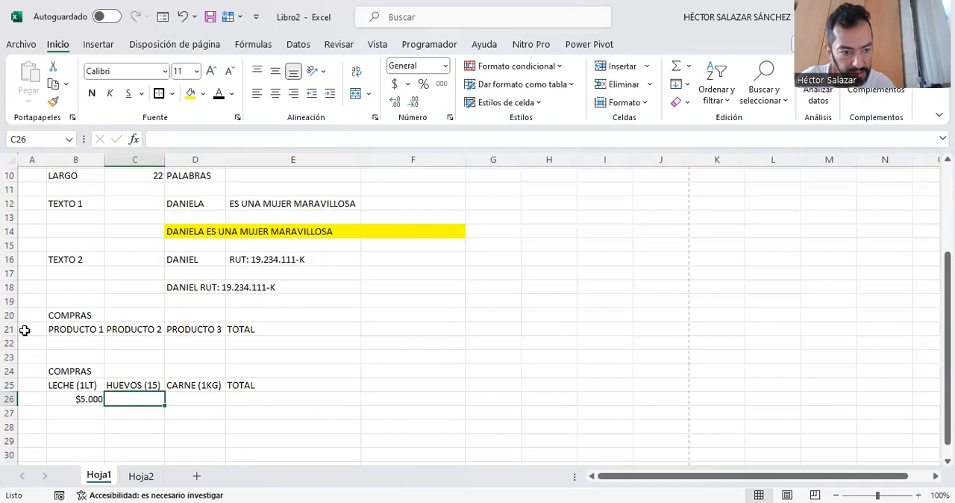
- Enter the prices $3.900 for HUEVOS (15) in C26 and $9.000 for CARNE (1KG) in D26
type("$")
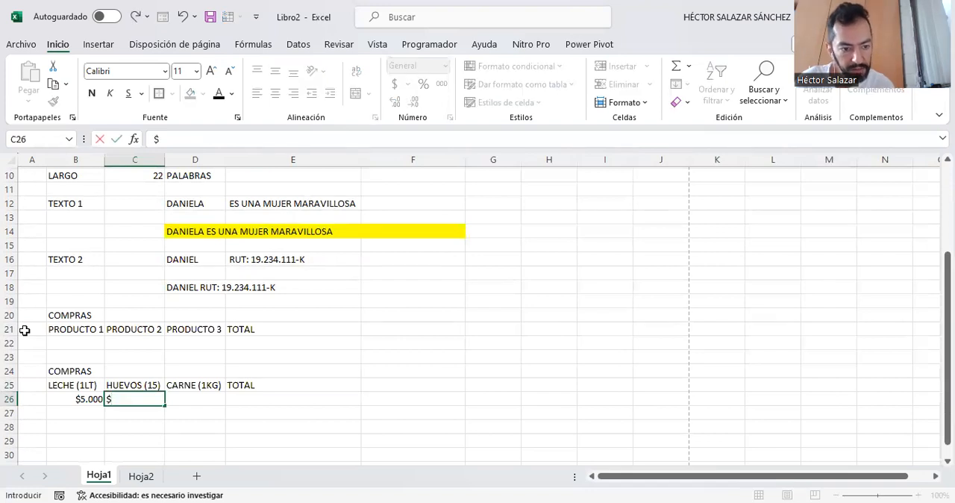
type("3.900")
key("Tab")
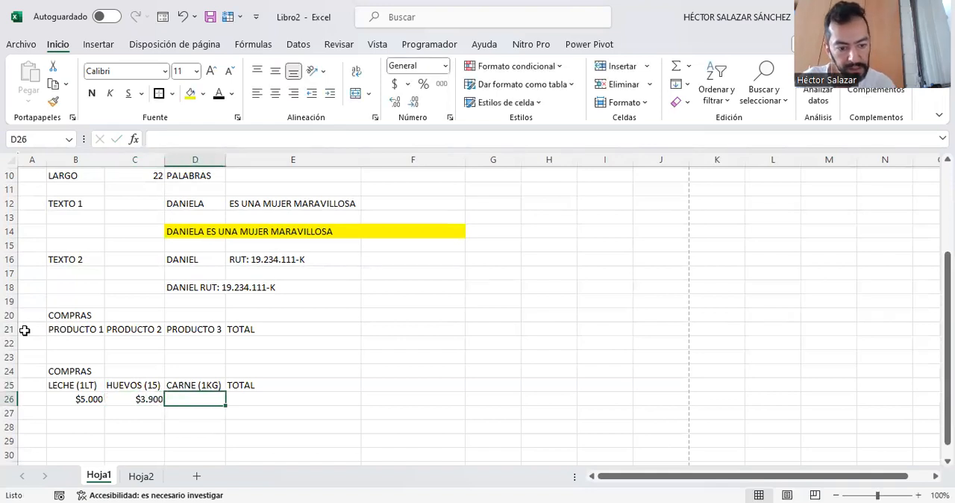
type("$9.0")
type("000")
key("Tab")
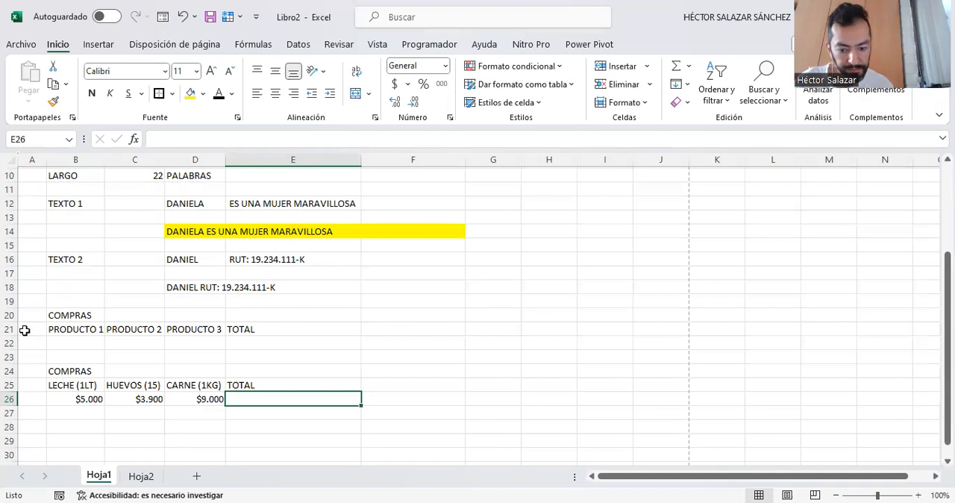
- Total the three product prices in cell E26 with the addition formula =B26+C26+D26
type("=")
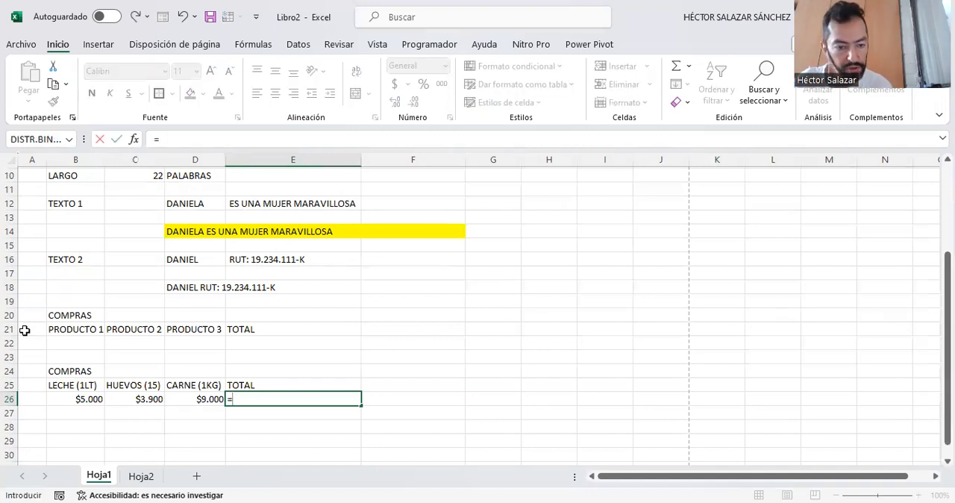
left_click(75, 400)
type("+")
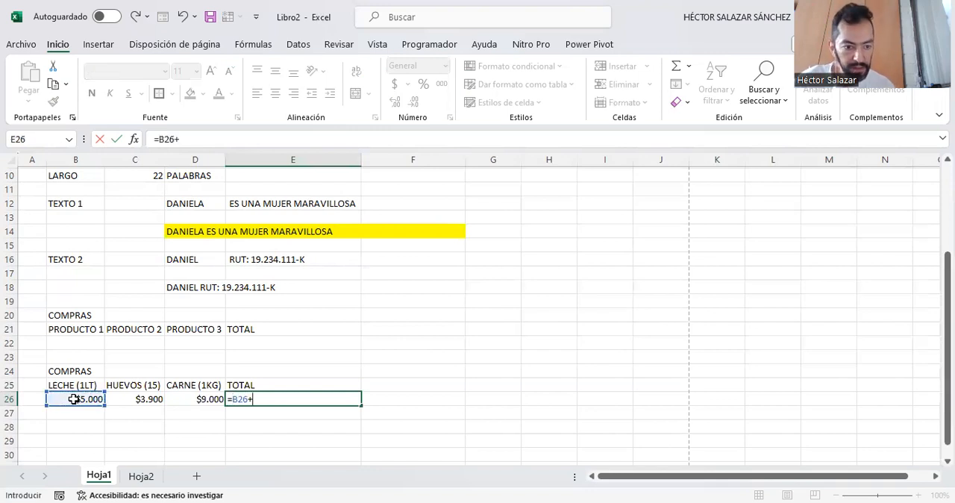
left_click(146, 399)
type("+")
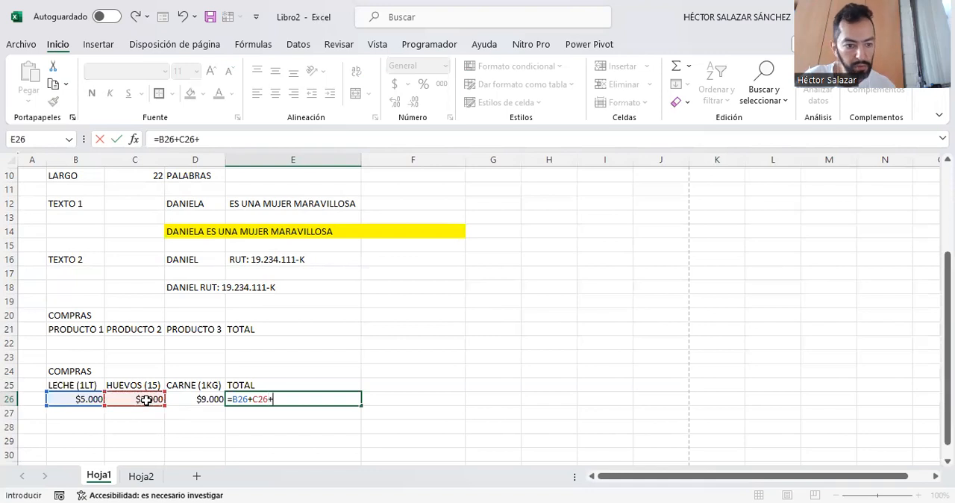
left_click(180, 399)
key("ctrl+Return")
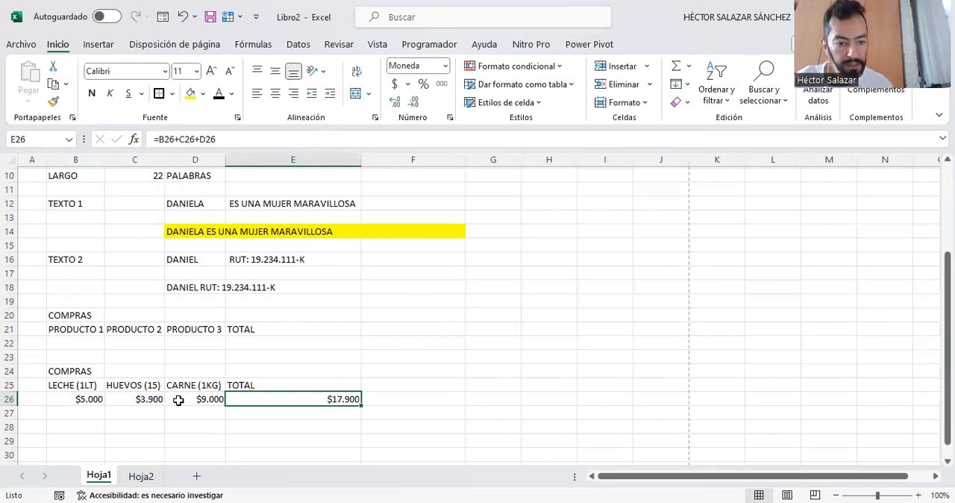
- Total the same prices in cell E27 with the function =SUMA(B26:D26)
left_click(250, 416)
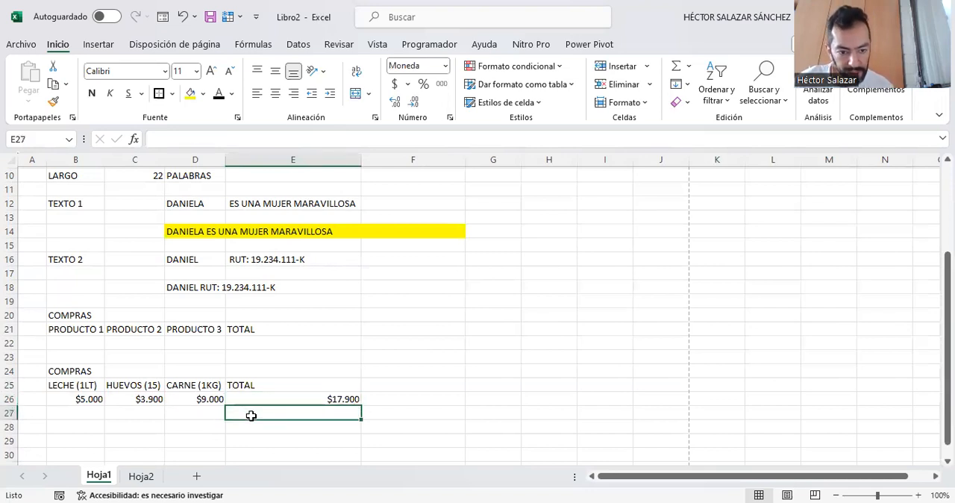
type("=")
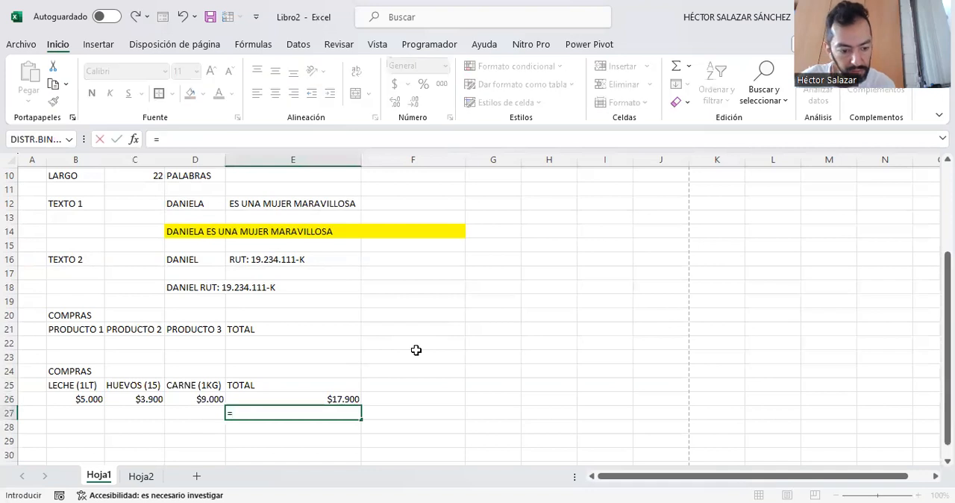
type("SUMA")
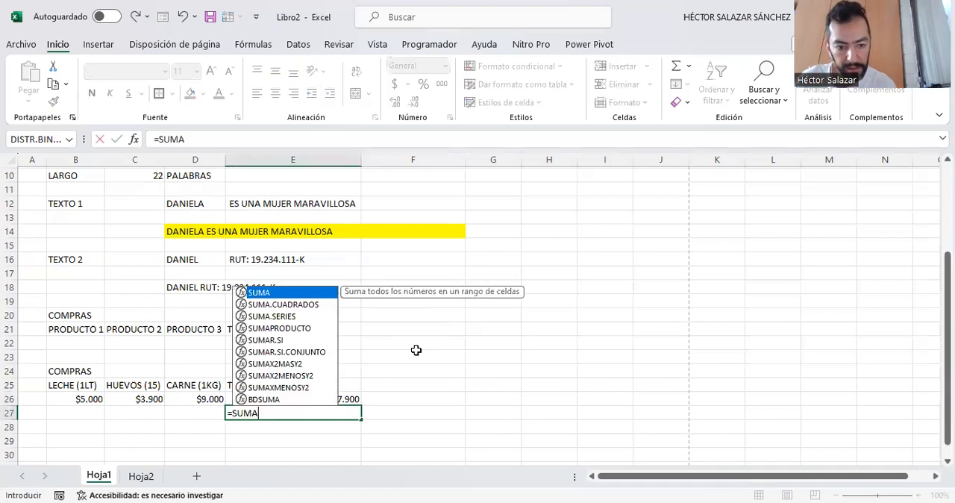
type("(")
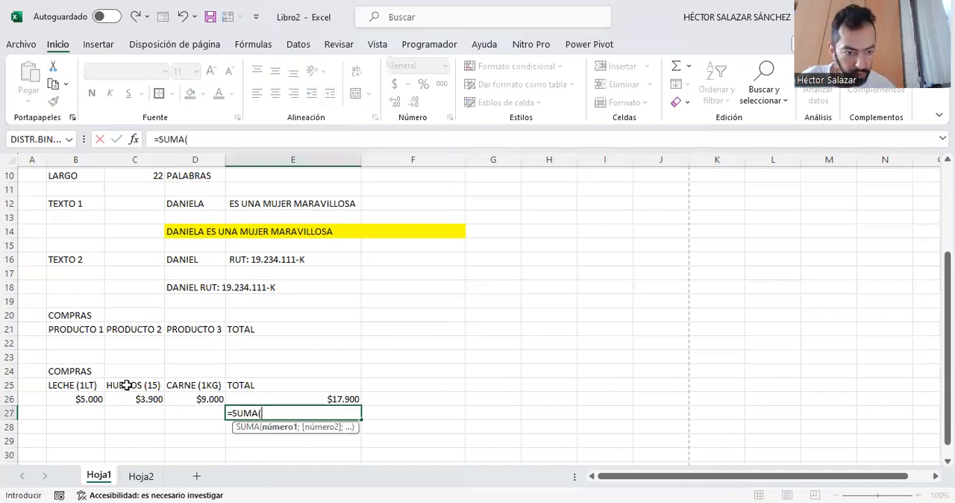
left_click_drag(87, 399, 181, 399)
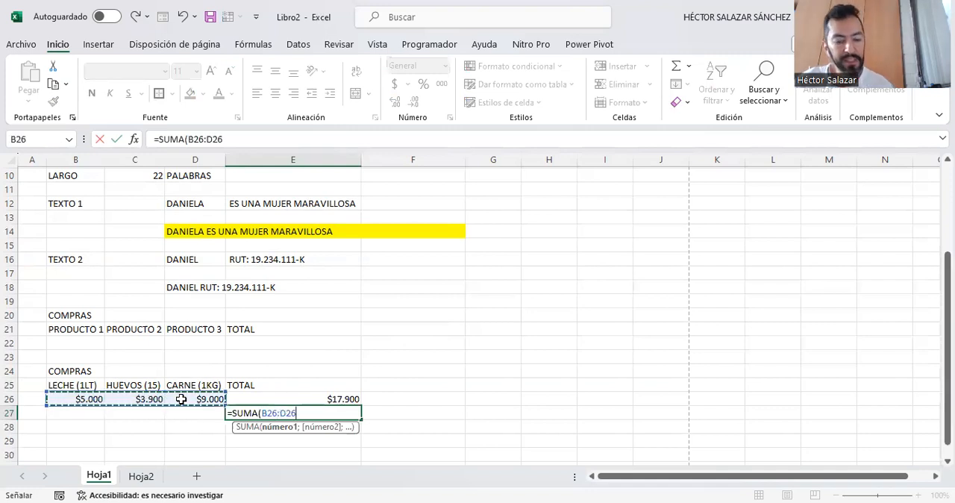
type(")")
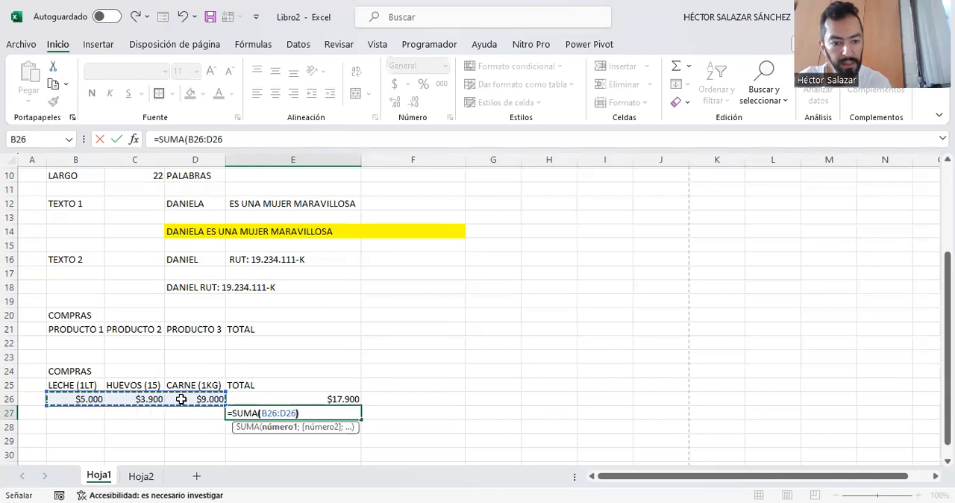
key("ctrl+Return")
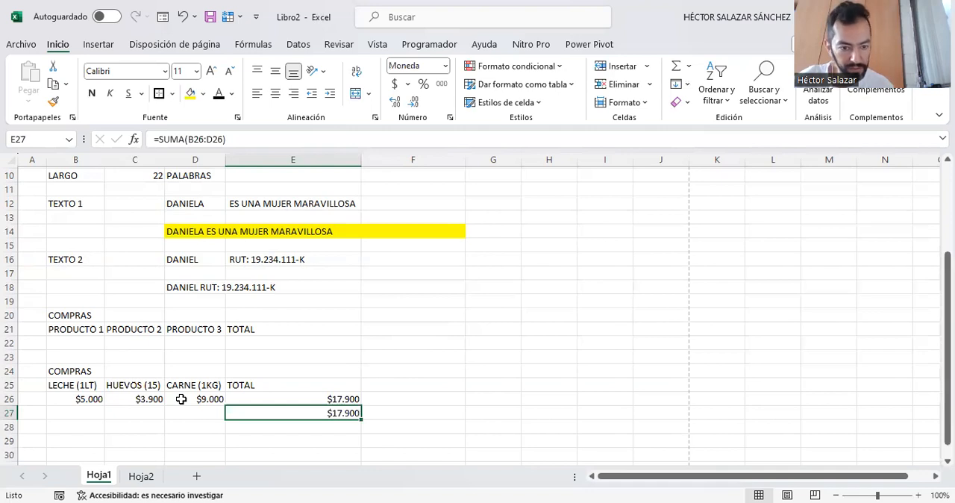
- Fill the addition total in E26 with yellow and the SUMA total in E27 with blue
left_click(324, 398)
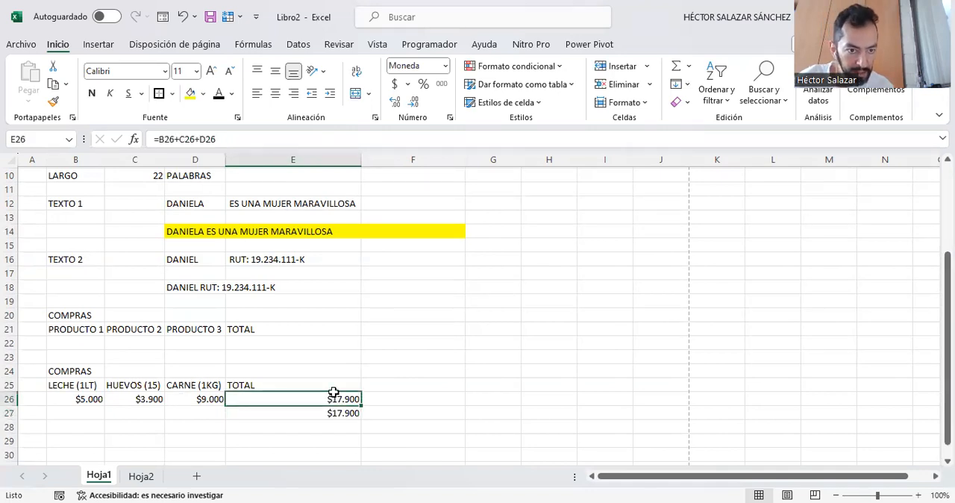
left_click(193, 98)
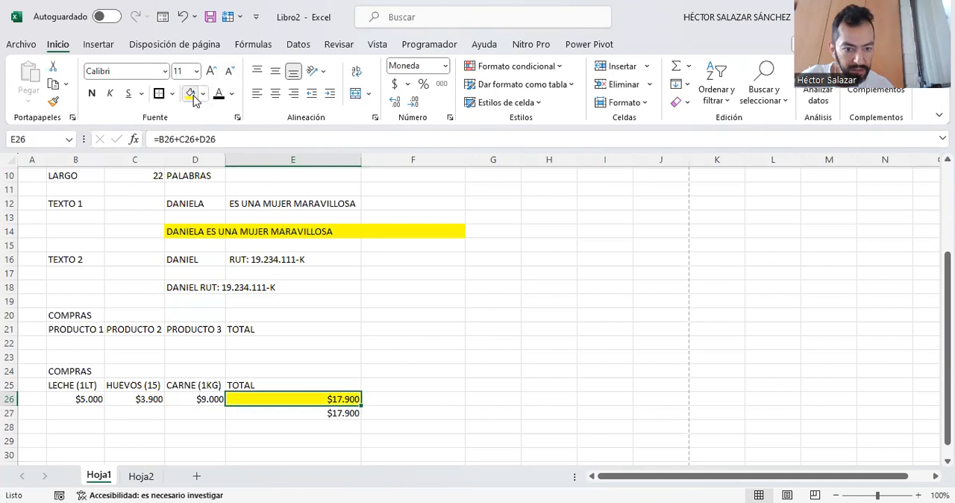
left_click(301, 415)
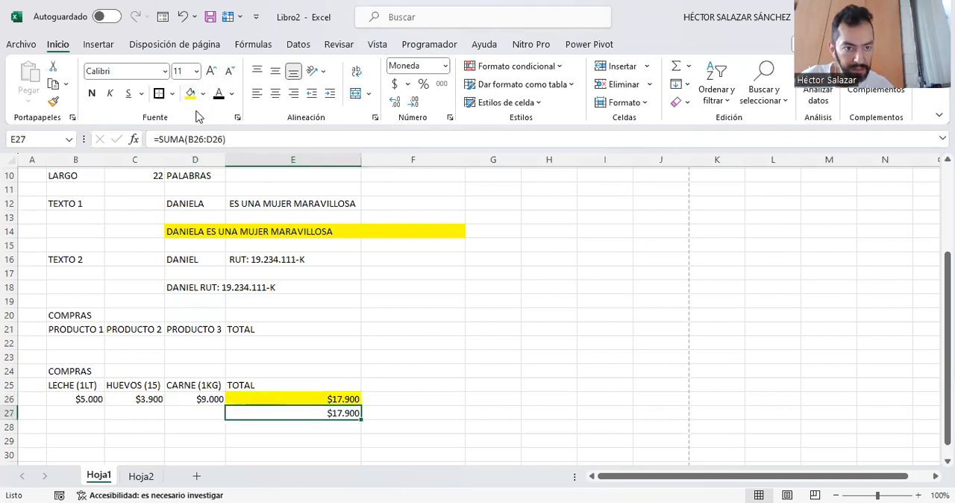
left_click(202, 94)
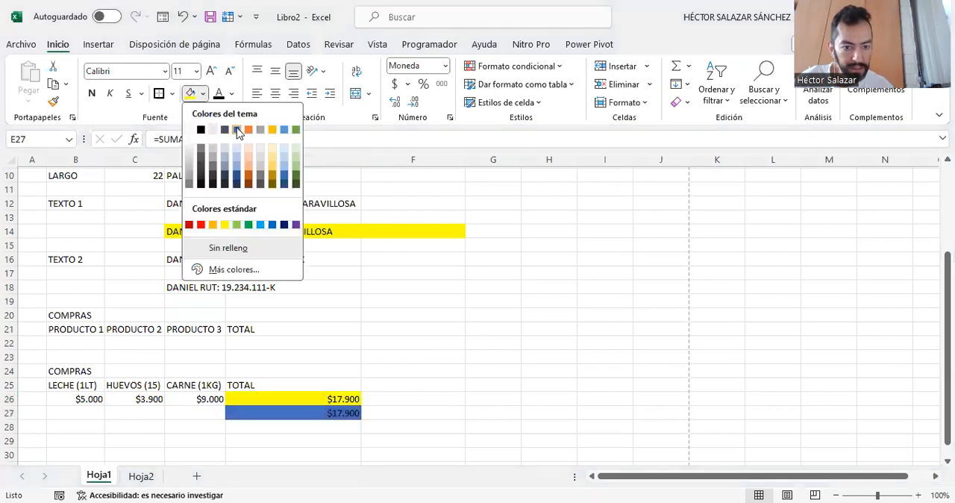
left_click(237, 131)
left_click(428, 424)
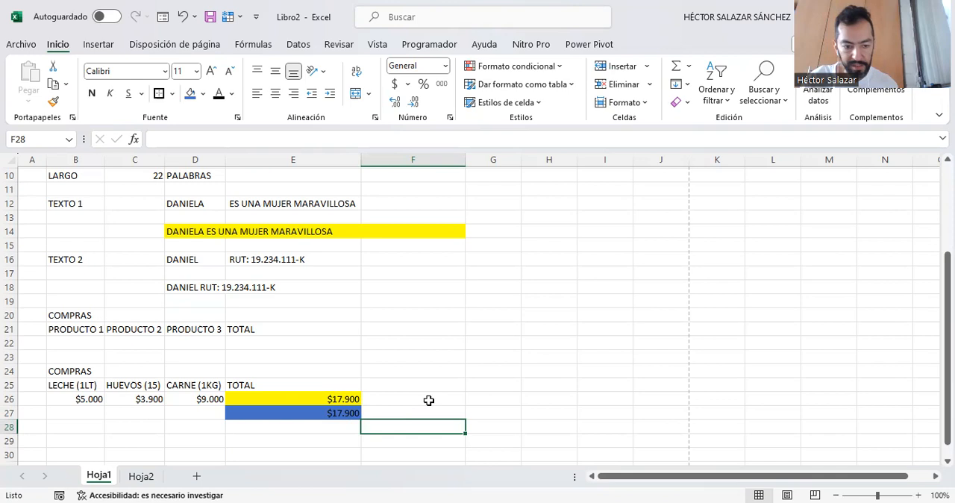
- Apply a thick outside border around the PRODUCTO 1 to PRODUCTO 3 headers in B21:D21
key("Left")
key("Left")
key("Left")
key("Left")
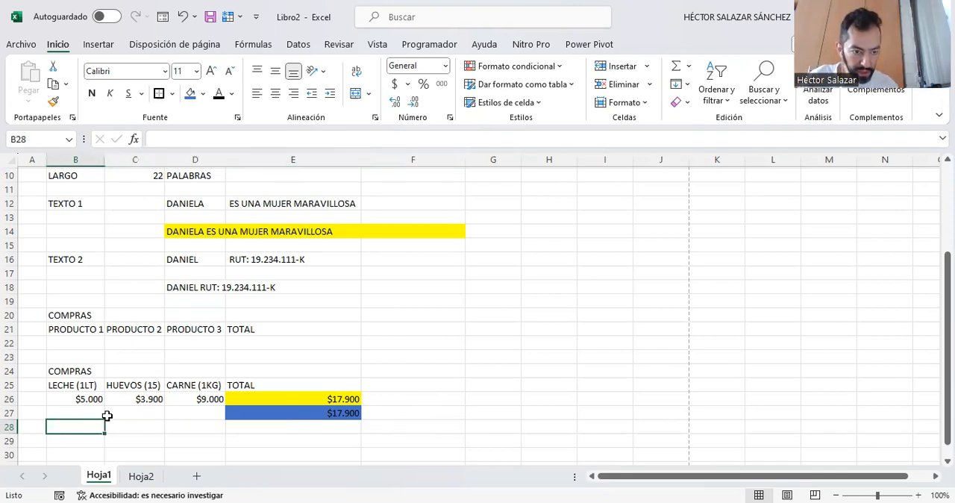
left_click_drag(69, 330, 181, 329)
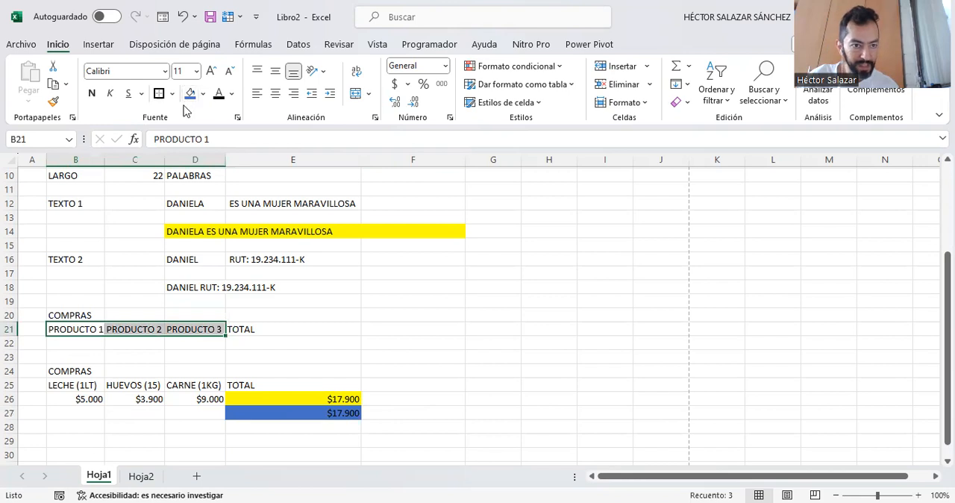
left_click(159, 93)
left_click(471, 360)
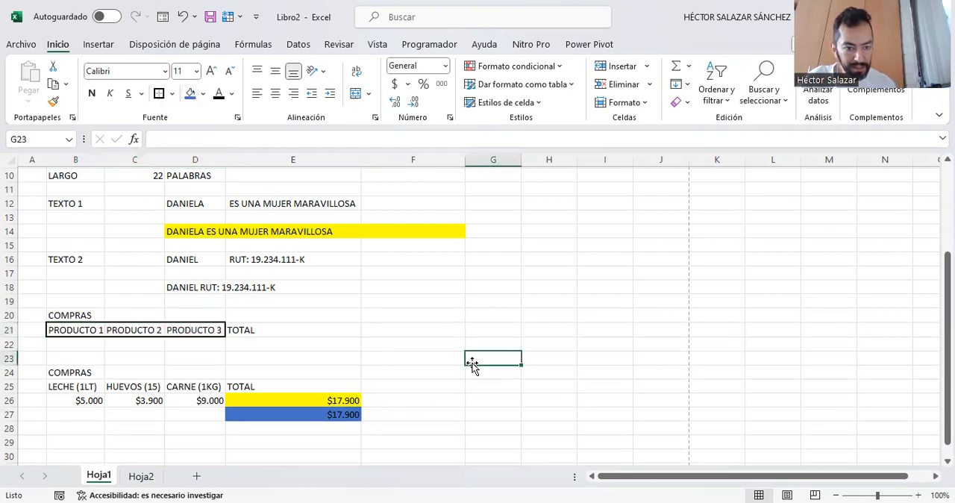
- Give the product headers in B25:D25 a thick outside border and a light orange fill
left_click_drag(88, 384, 200, 385)
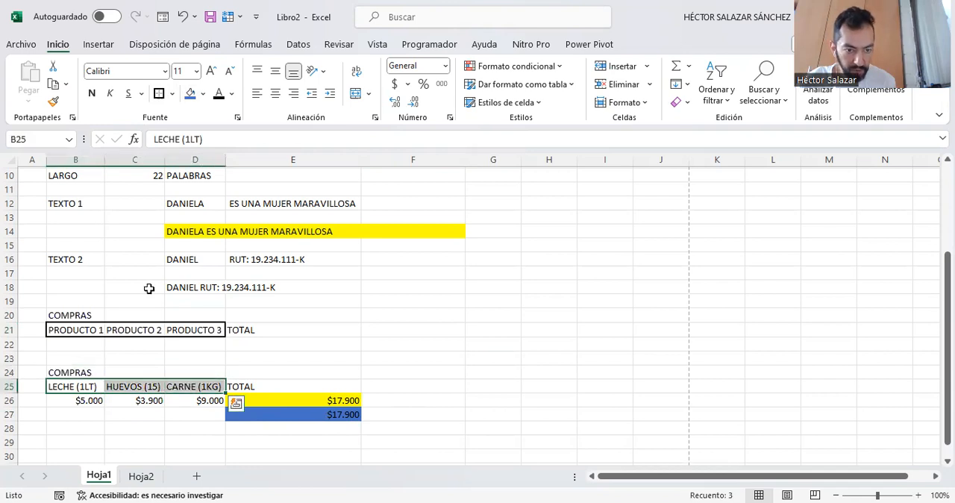
left_click(159, 95)
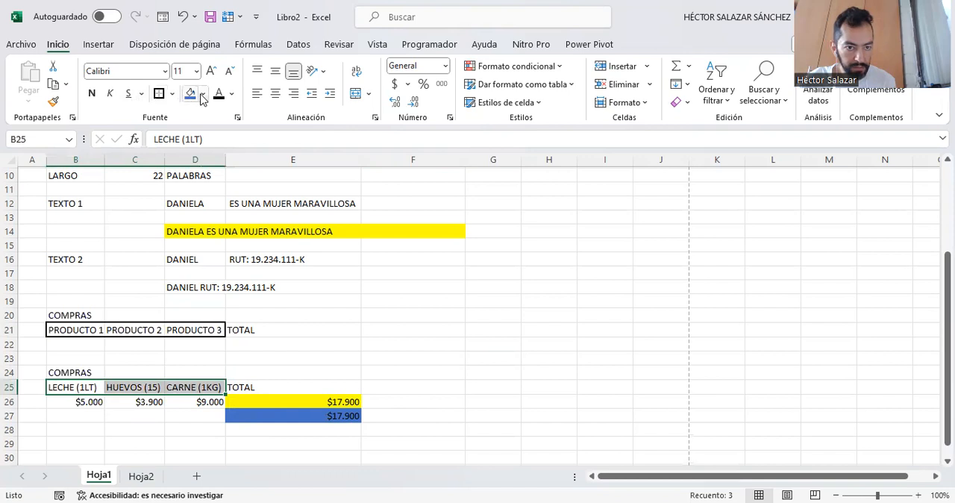
left_click(201, 95)
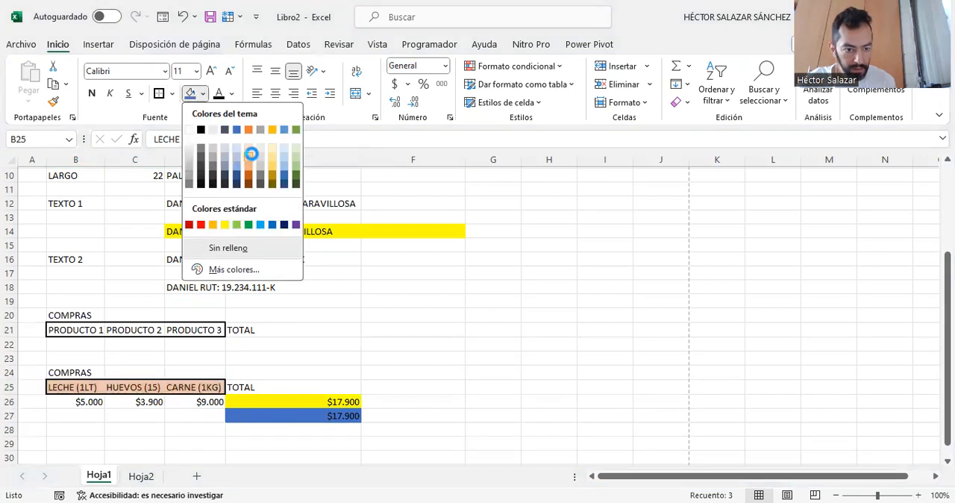
left_click(251, 154)
left_click(111, 429)
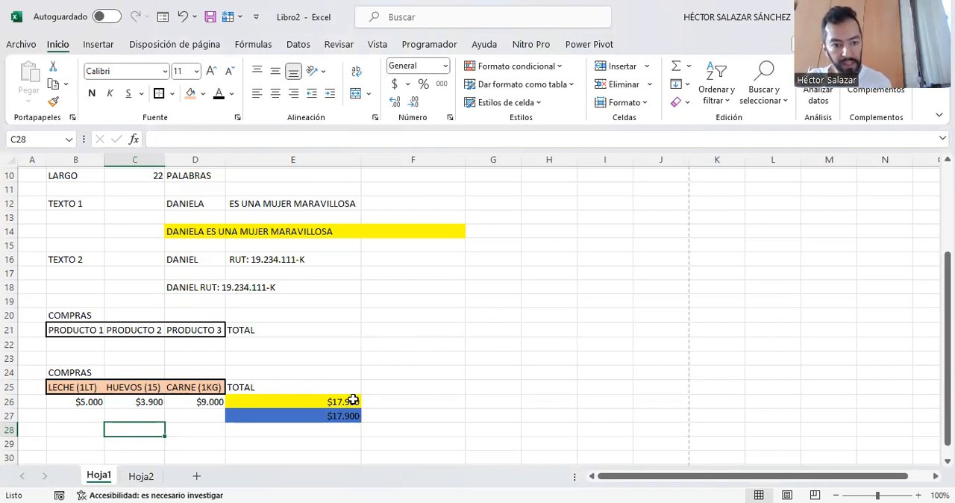
- Apply a thick outside border around the TOTAL header in cell E25
left_click(321, 385)
left_click(160, 94)
left_click(440, 382)
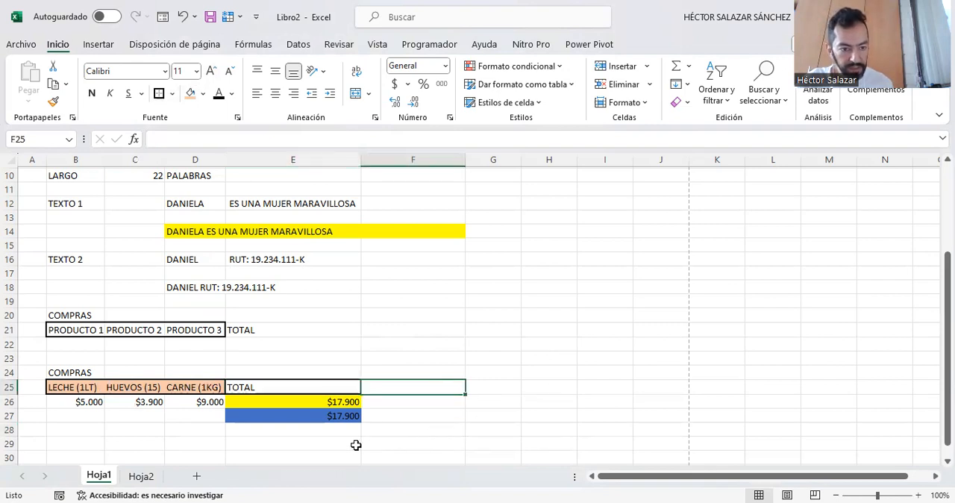
- Review the addition formula in E26, the SUMA formula in E27 and the rest of the exercises on Hoja1
left_click(292, 401)
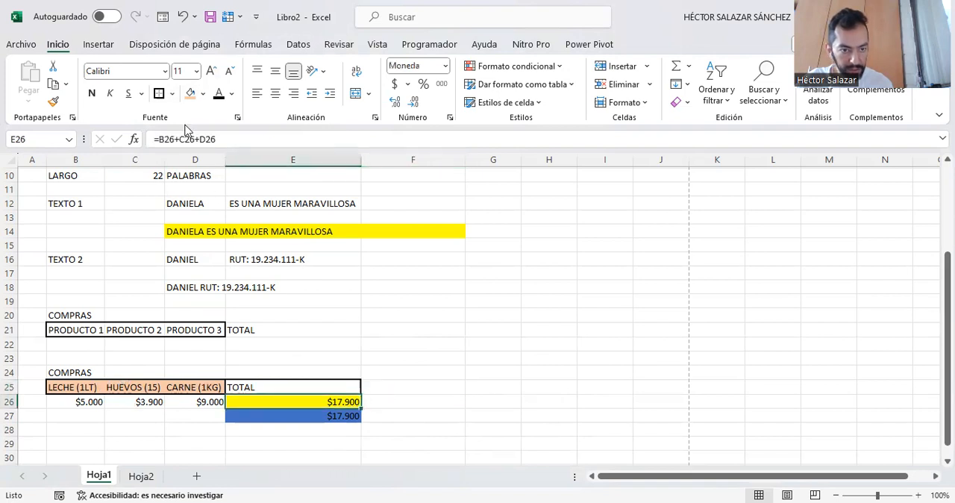
left_click(308, 420)
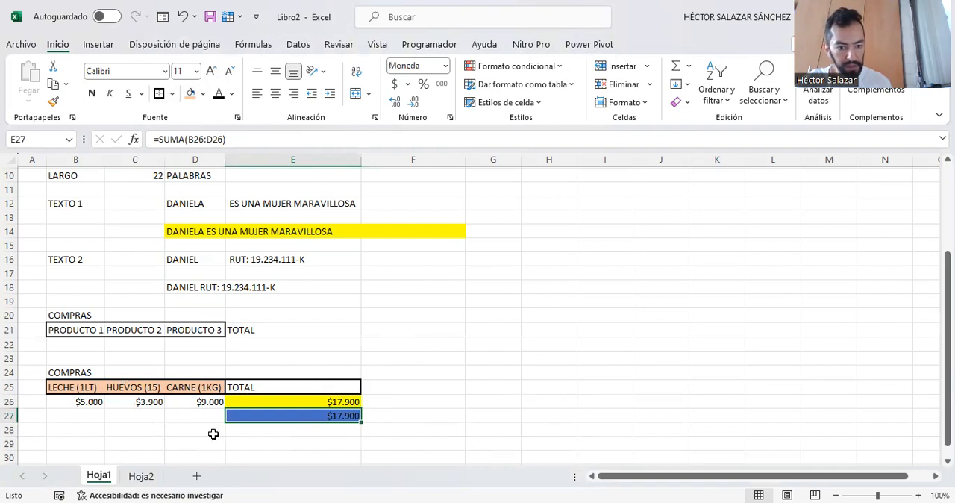
left_click(241, 443)
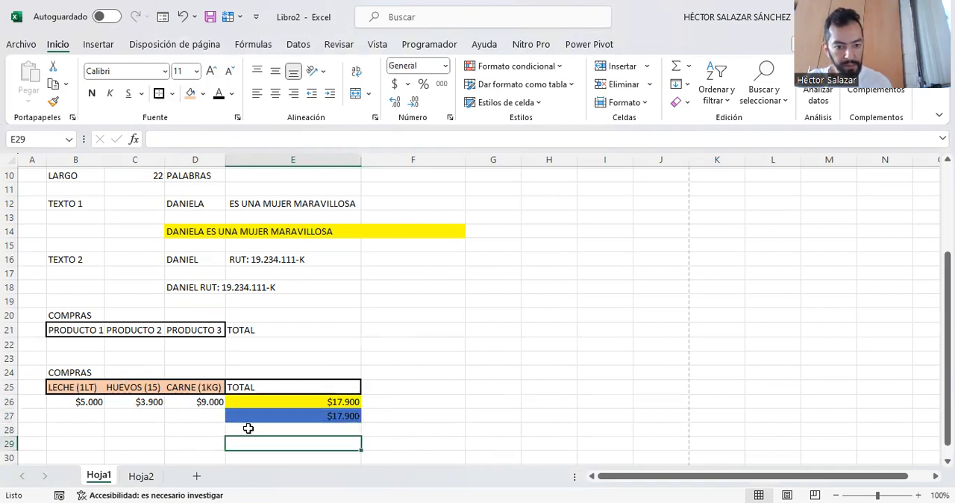
scroll(337, 314, "up", 1)
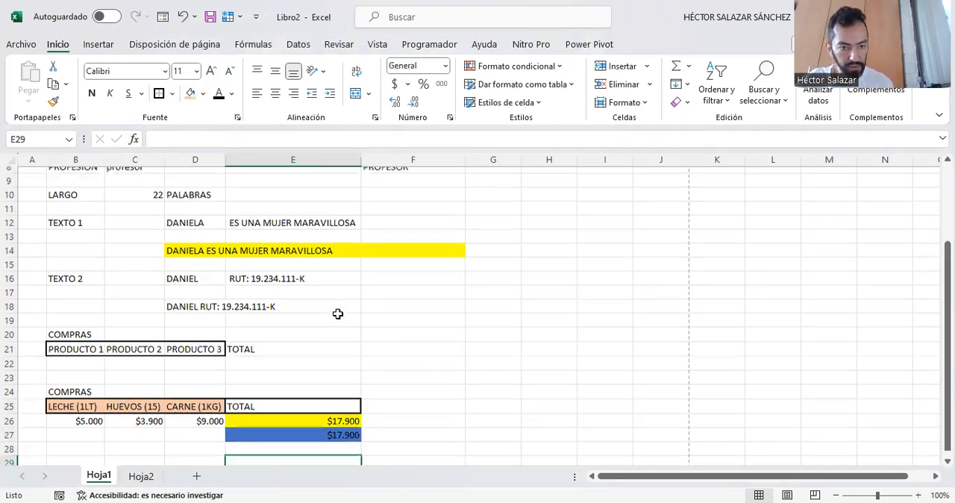
scroll(337, 314, "down", 1)
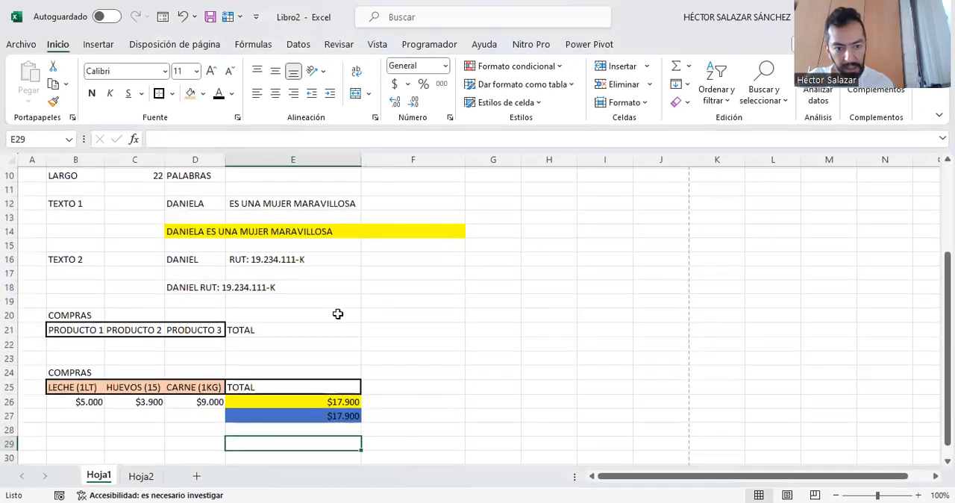
scroll(337, 314, "up", 3)
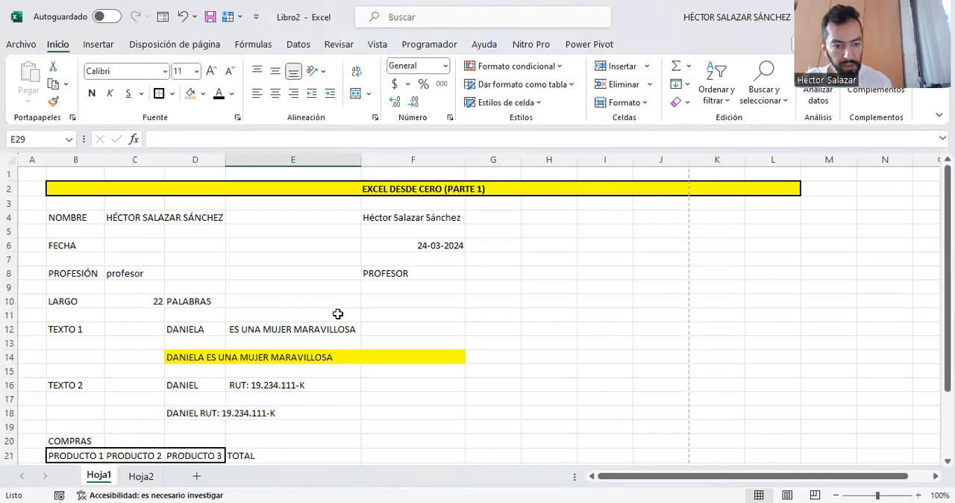
scroll(298, 400, "down", 2)
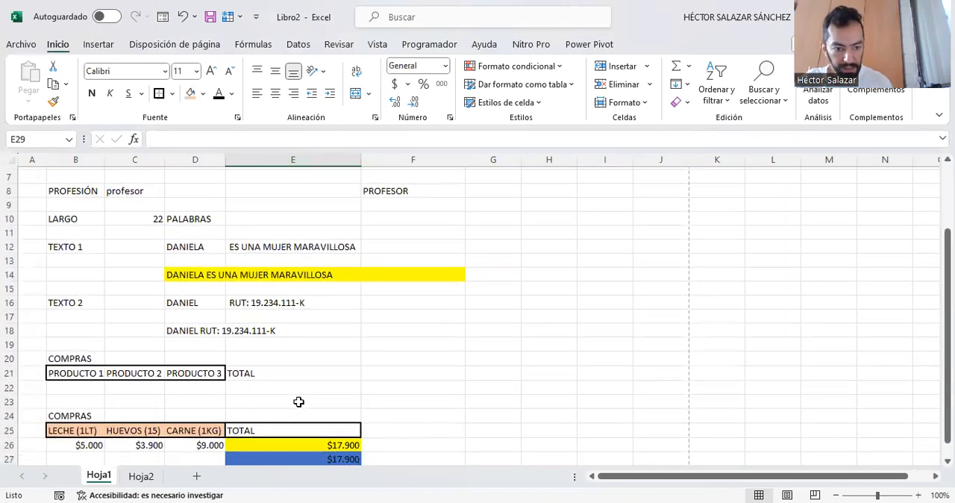
scroll(299, 401, "up", 2)
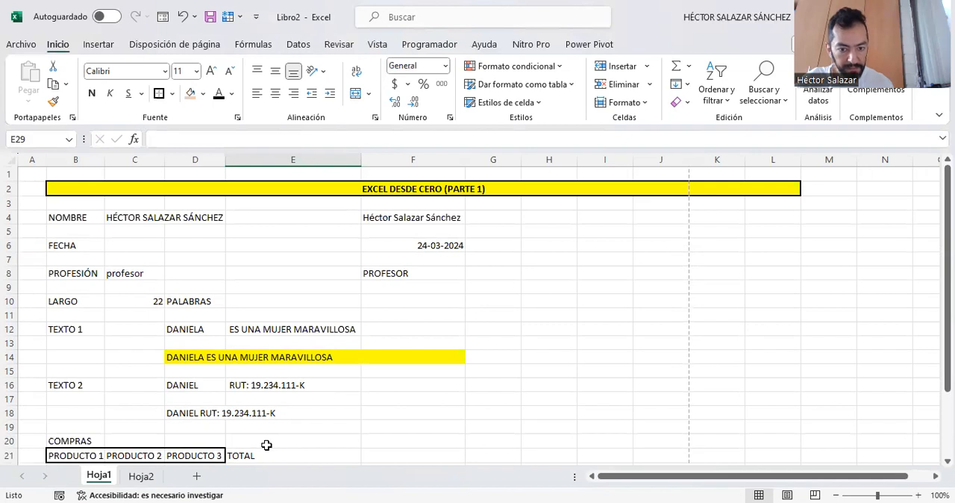
- Clear all the student averages in the PROMEDIO FINAL column on Hoja2, starting from cell I4
left_click(144, 480)
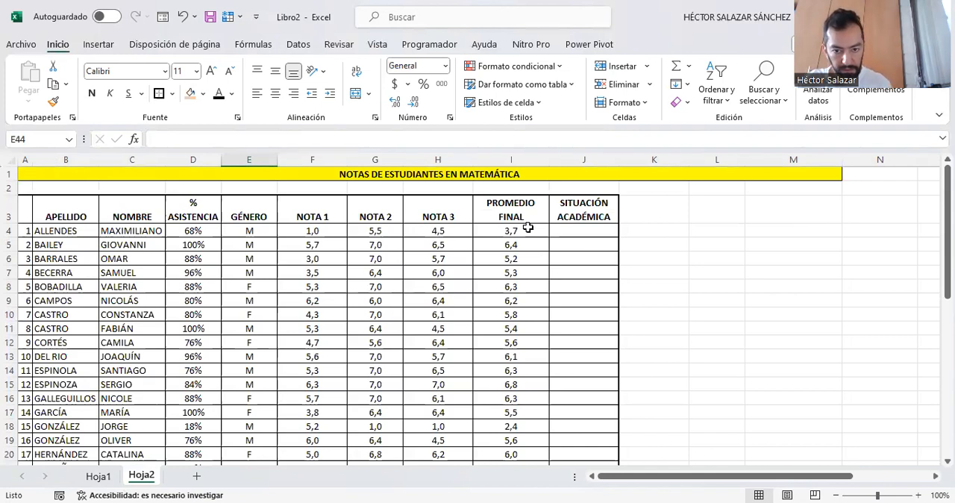
left_click_drag(527, 231, 529, 439)
key("Delete")
scroll(529, 440, "up", 6)
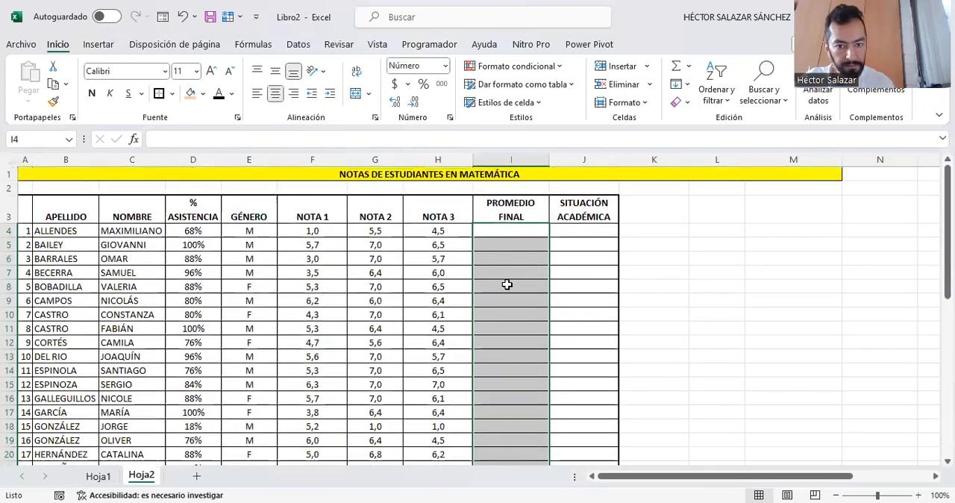
left_click(503, 232)
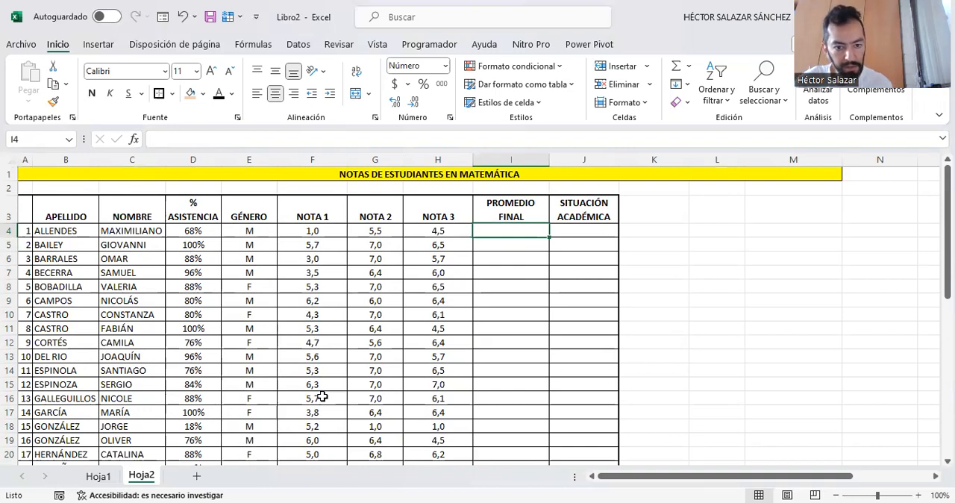
- Look through the student rows and their three grades in the NOTAS DE ESTUDIANTES EN MATEMÁTICA table
scroll(324, 398, "down", 1)
scroll(324, 398, "down", 3)
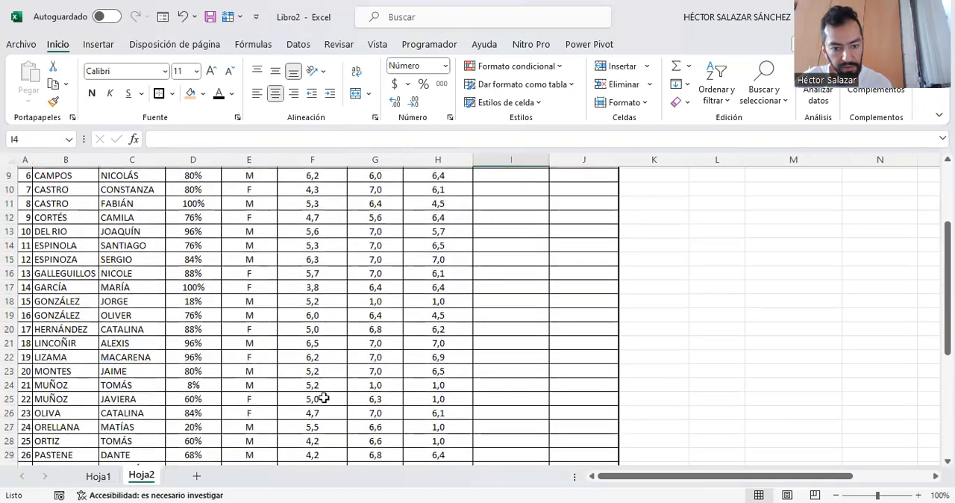
scroll(324, 398, "down", 6)
scroll(324, 398, "up", 6)
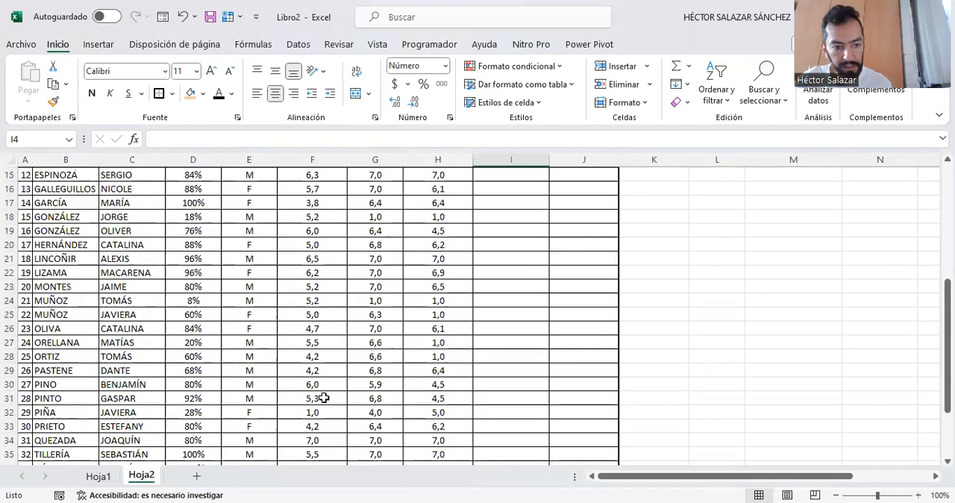
scroll(324, 398, "up", 4)
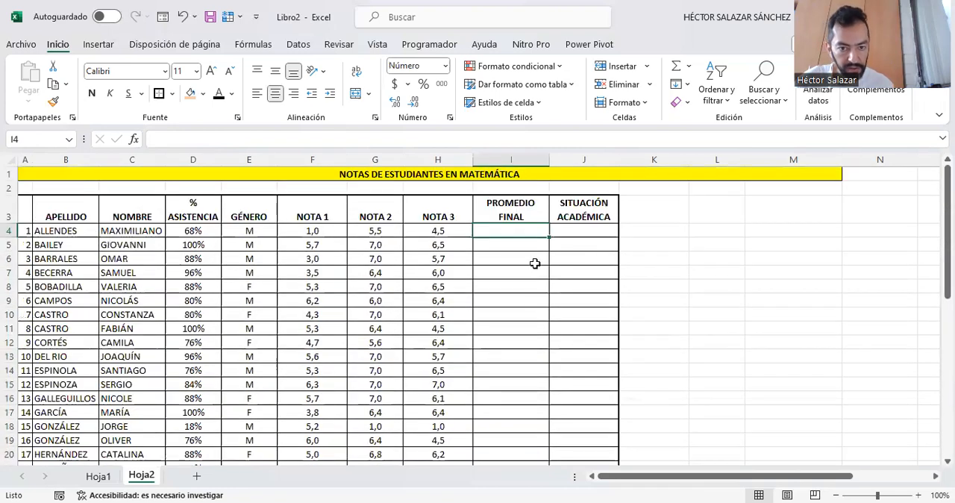
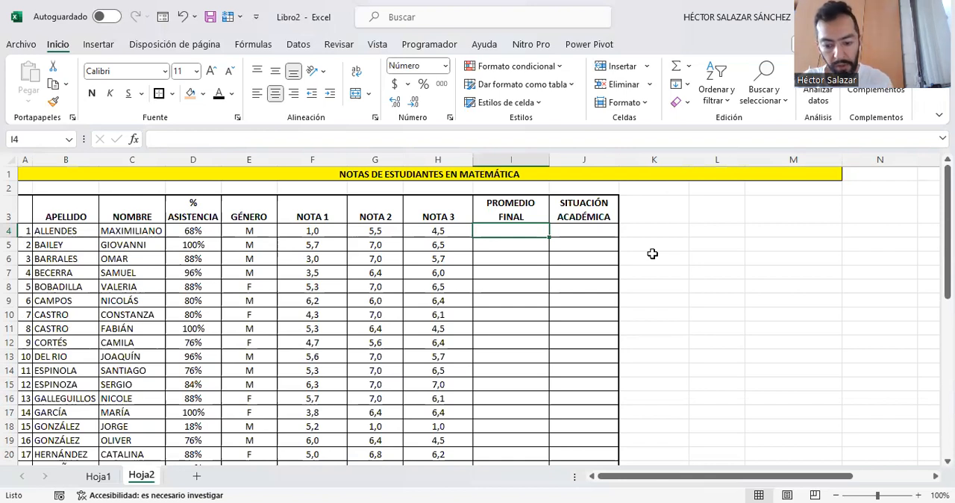
- Calculate the first student's final average in I4 with =PROMEDIO(F4:H4) and fill the formula down to I39
type("=")
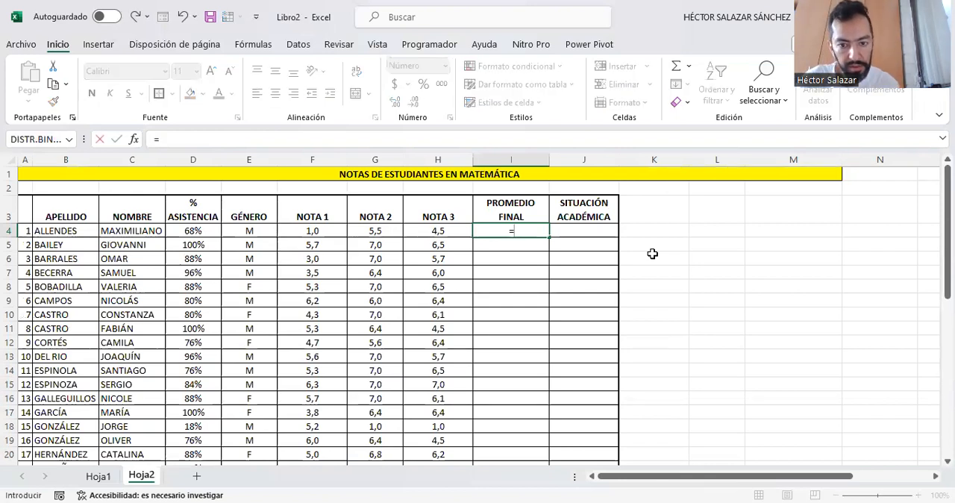
type("PRO")
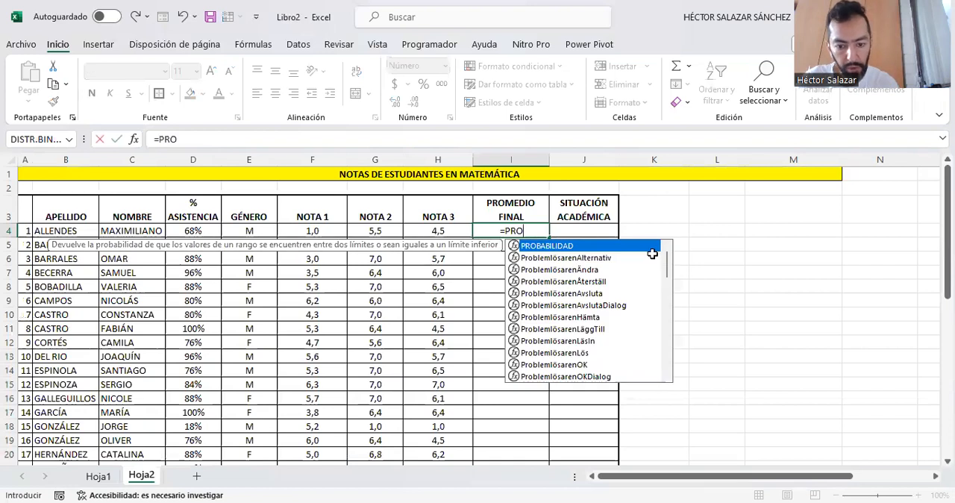
type("MEDIO(")
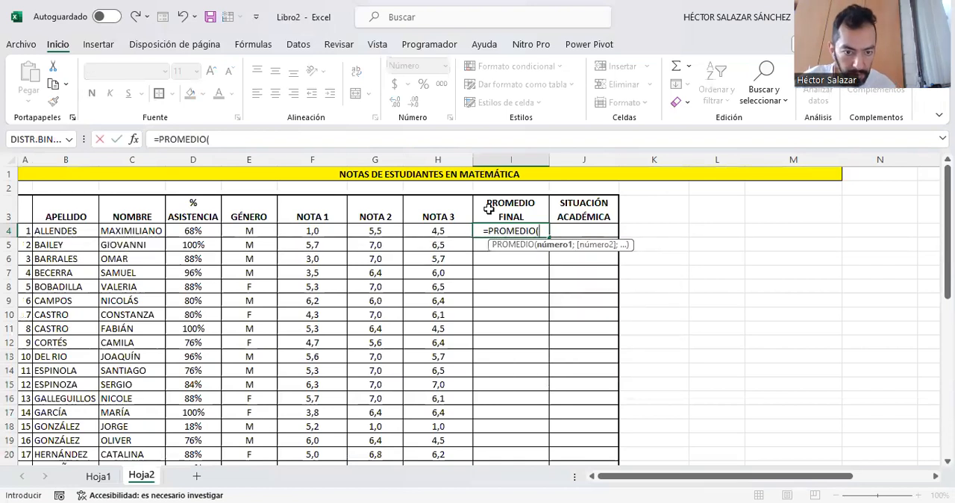
left_click_drag(317, 228, 423, 230)
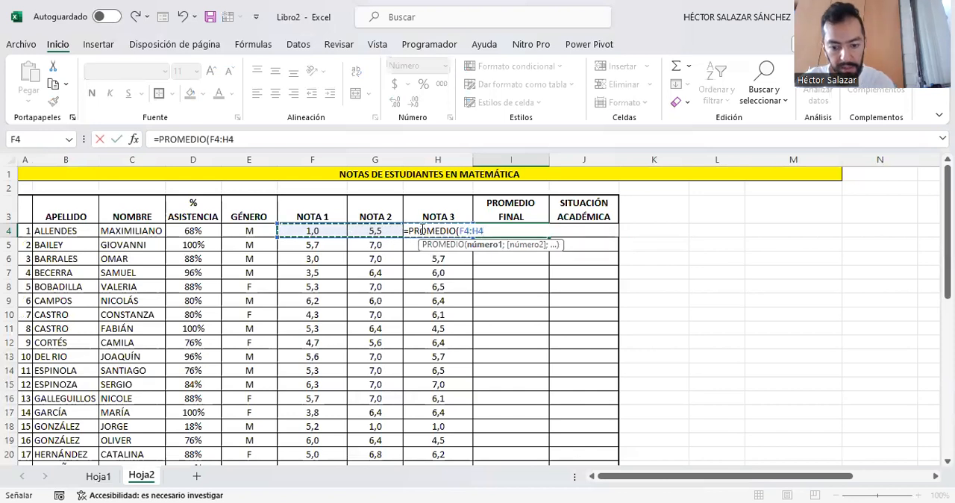
key("ctrl+Return")
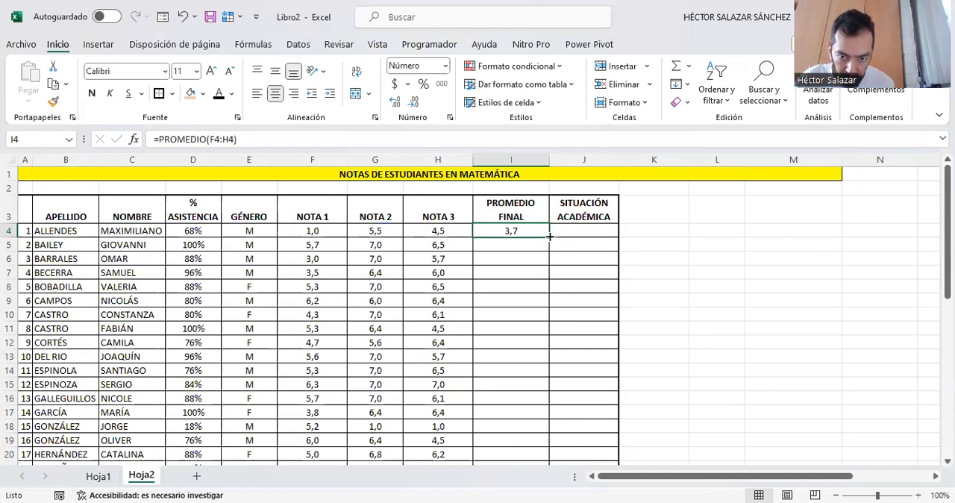
mouse_move(547, 236)
left_mouse_down()
mouse_move(553, 478)
mouse_move(544, 441)
left_mouse_up()
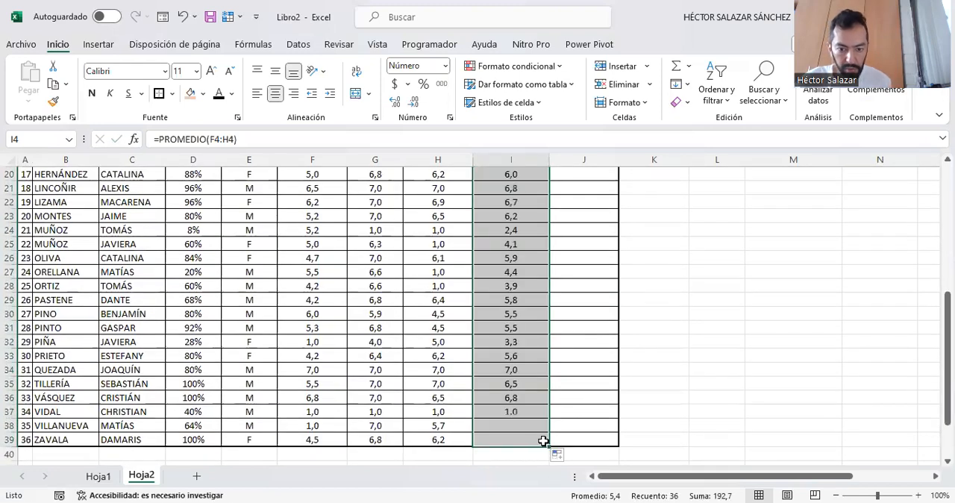
- Start a conditional formatting rule on the PROMEDIO FINAL averages for cell values between 1,0 and 3,9
scroll(500, 315, "up", 1)
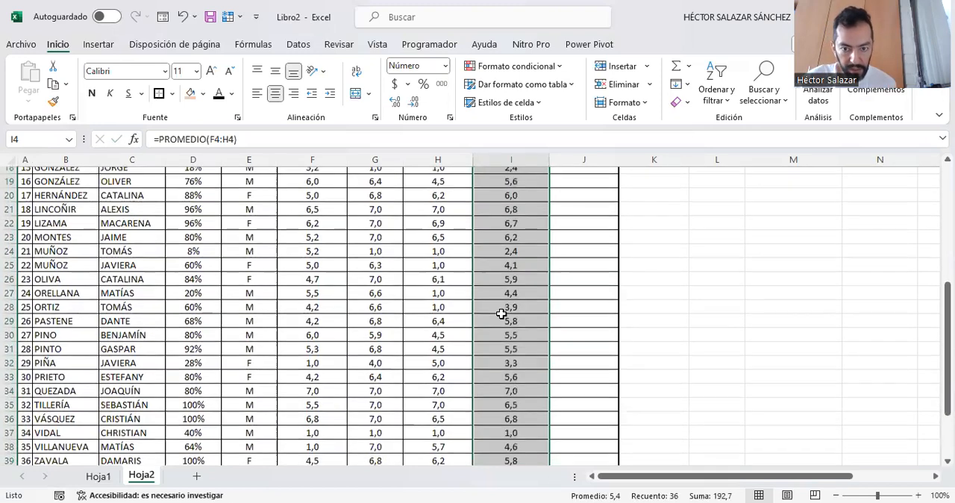
scroll(502, 314, "up", 6)
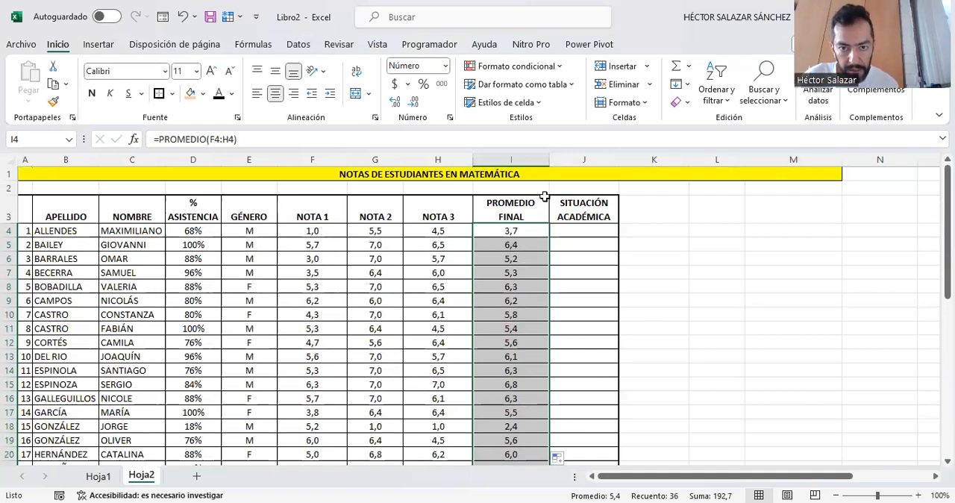
left_click(561, 69)
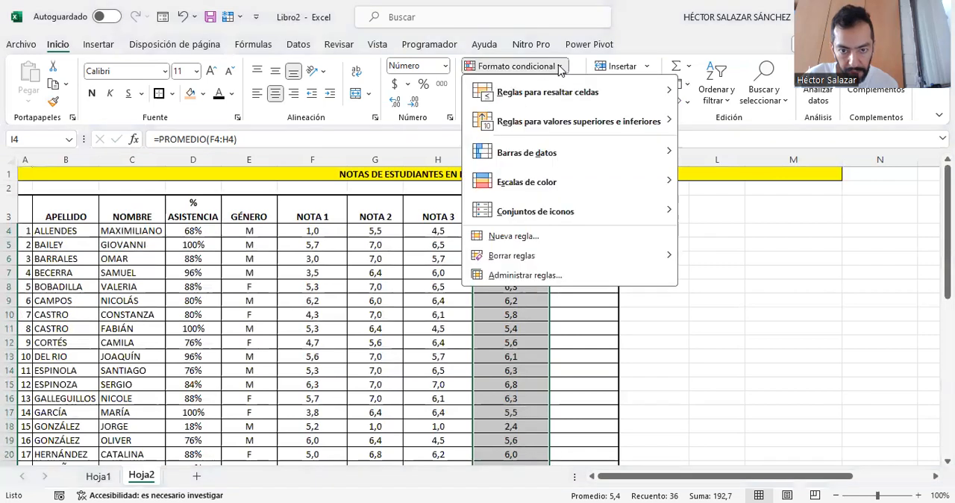
left_click(515, 236)
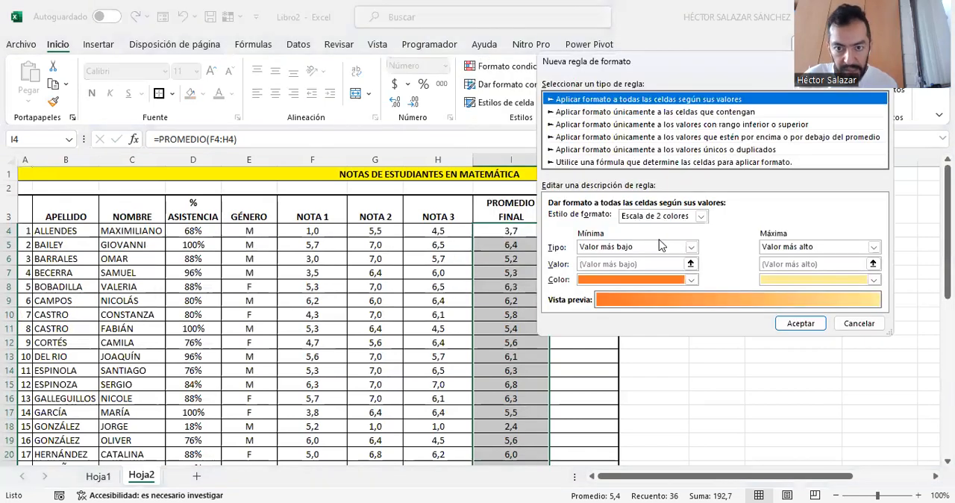
left_click(613, 112)
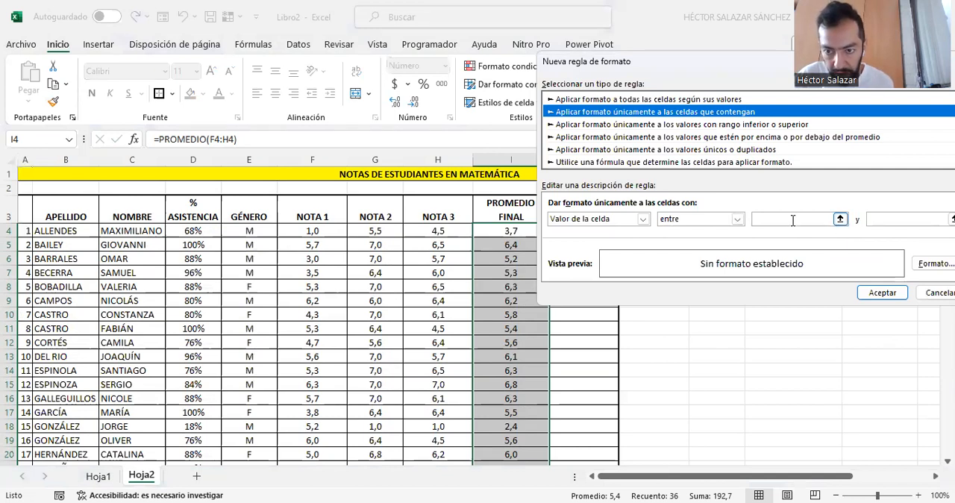
left_click(779, 220)
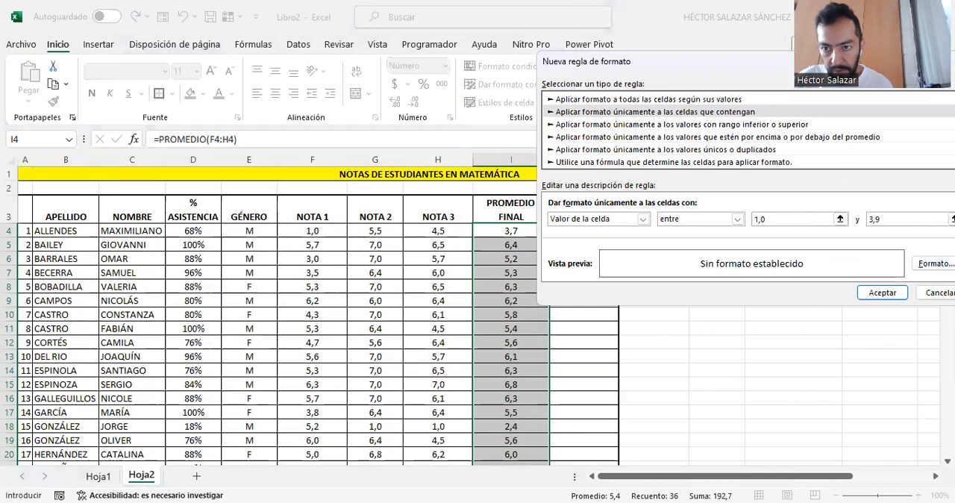
- Set the rule's font format to red with the Negrita Cursiva style
left_click(894, 272)
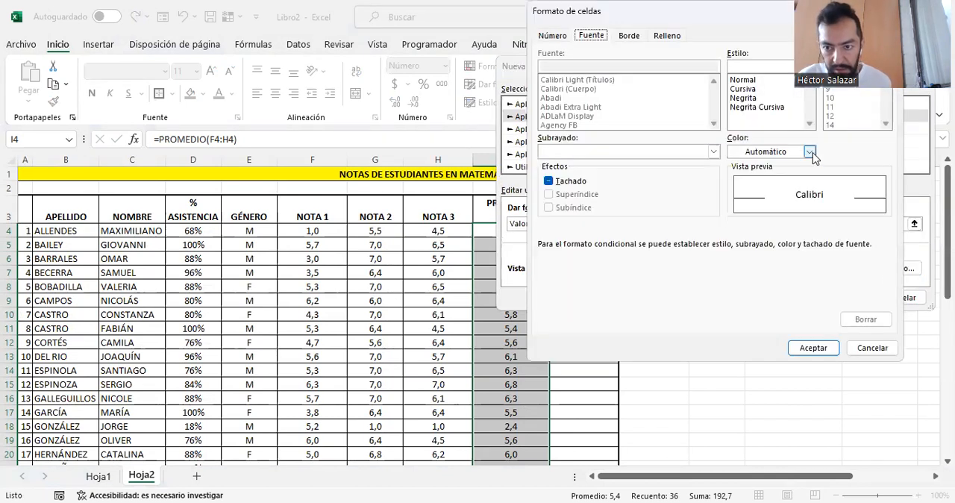
left_click(810, 152)
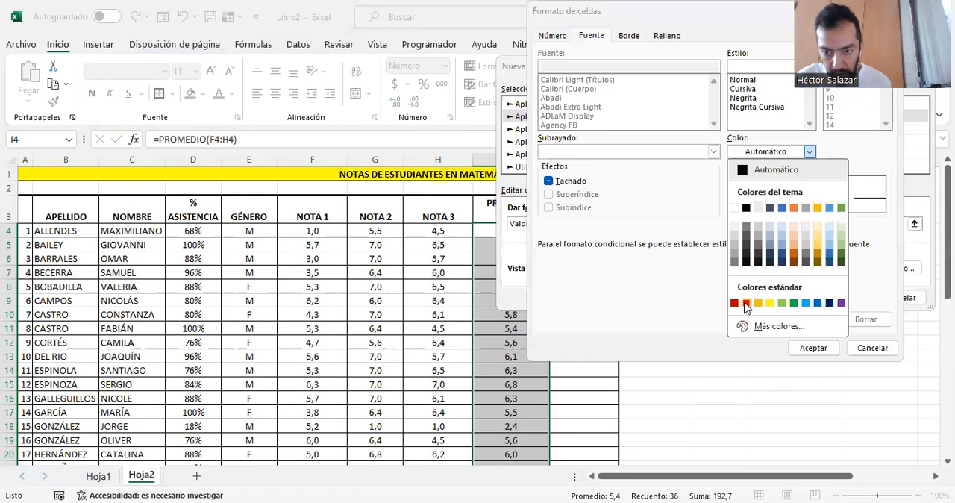
left_click(746, 303)
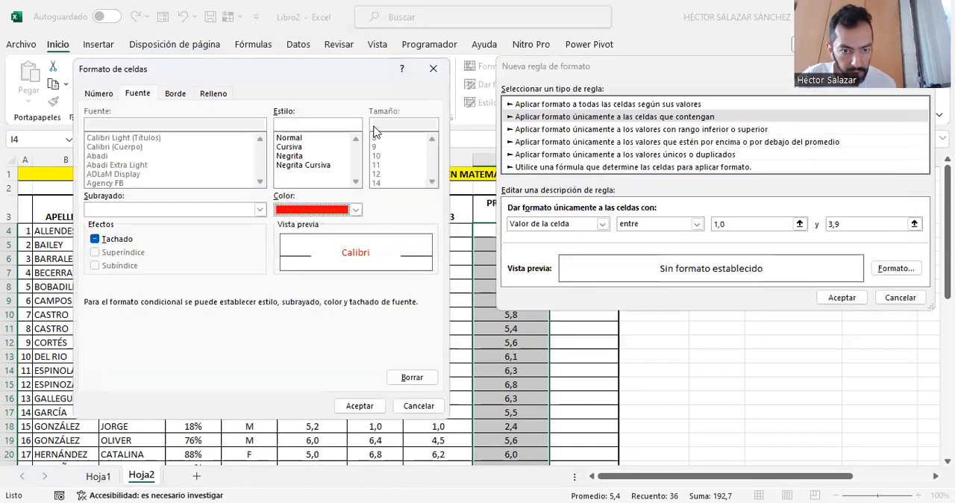
left_click(300, 165)
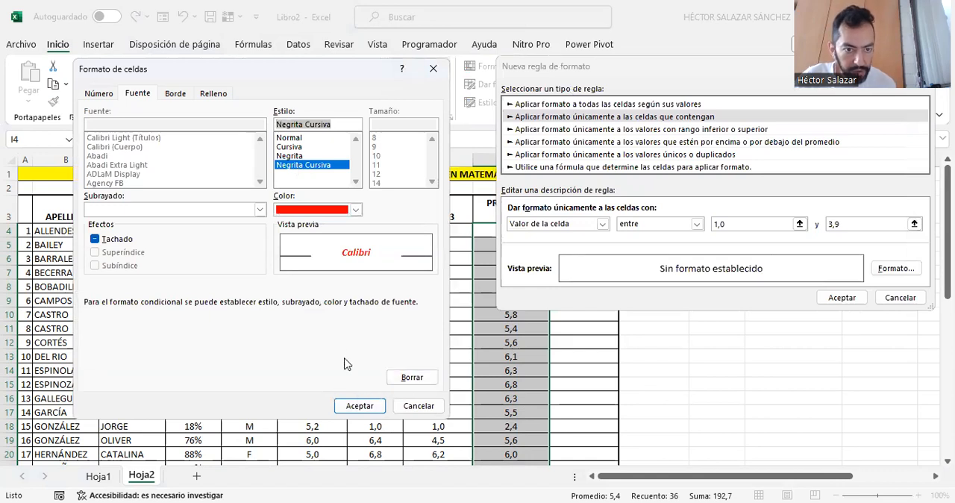
- Add a red outline border to the rule's cell format
left_click(183, 94)
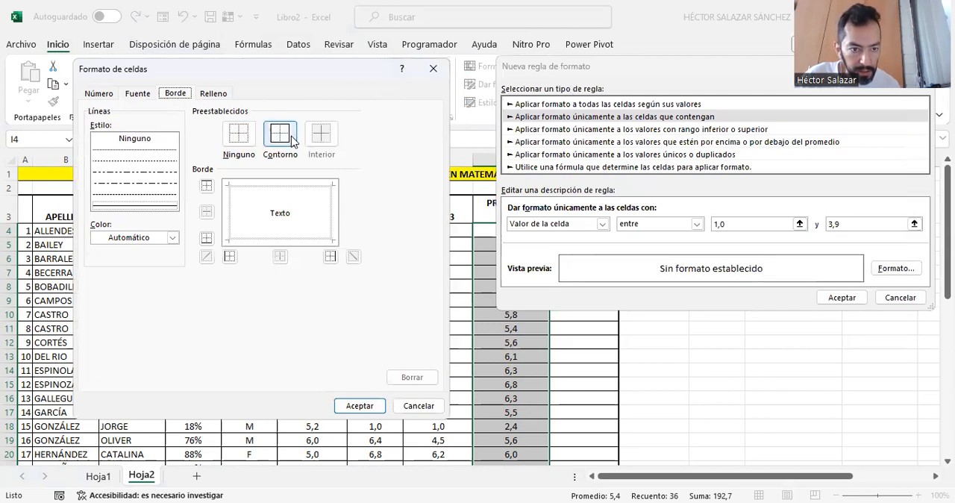
left_click(172, 237)
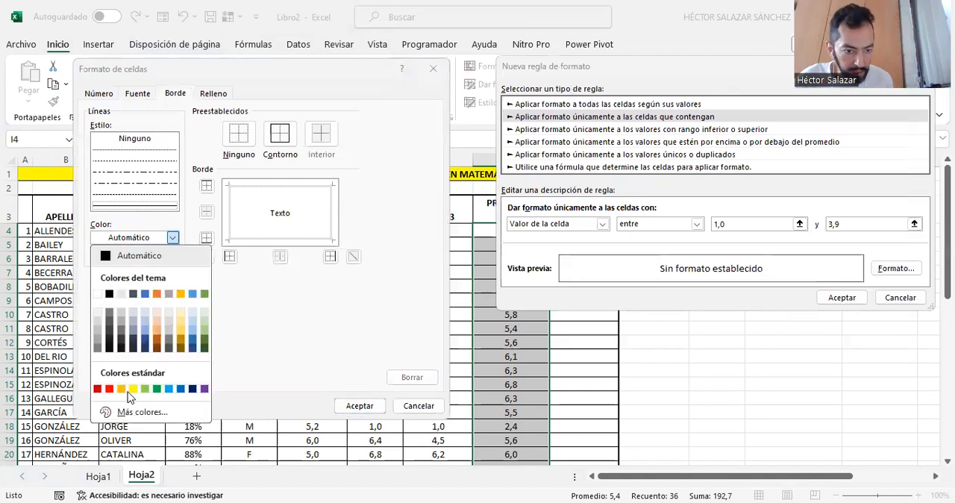
left_click(109, 389)
left_click(288, 138)
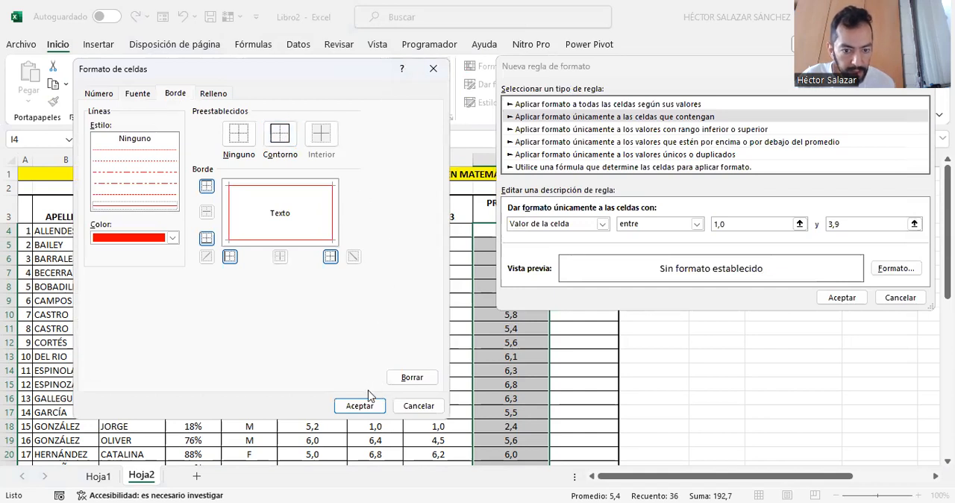
- Give the rule's format a light orange fill and apply the rule to the final averages
left_click(214, 94)
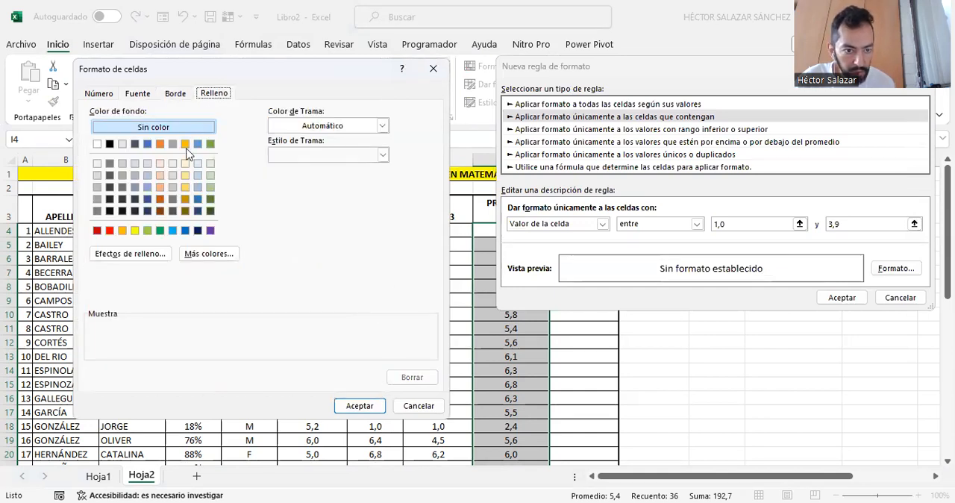
left_click(160, 163)
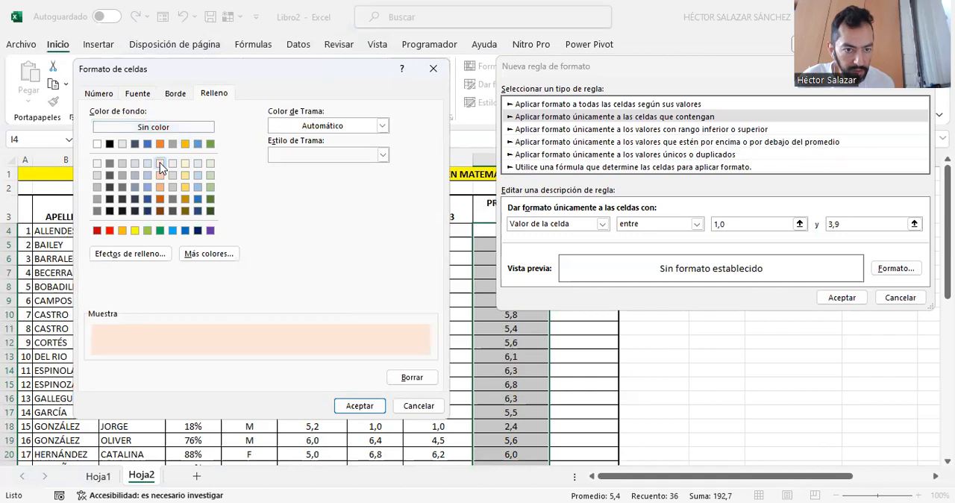
left_click(360, 405)
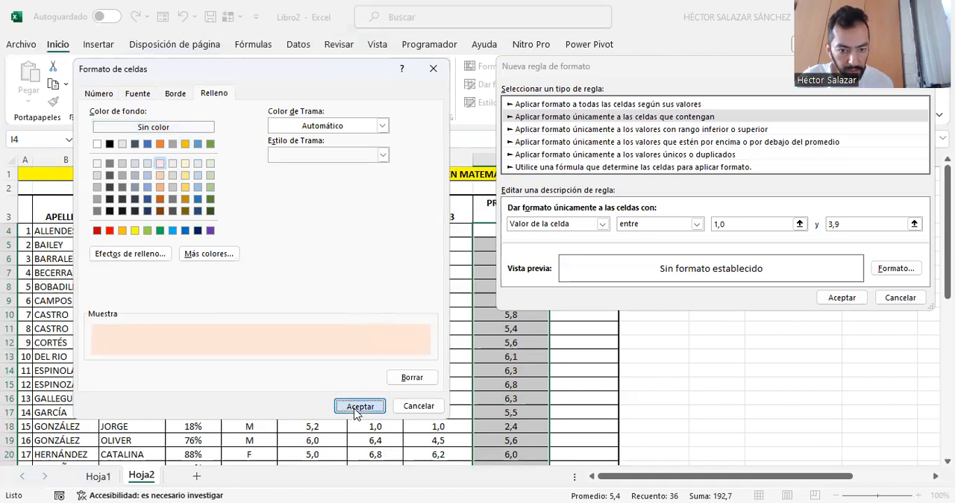
left_click(862, 301)
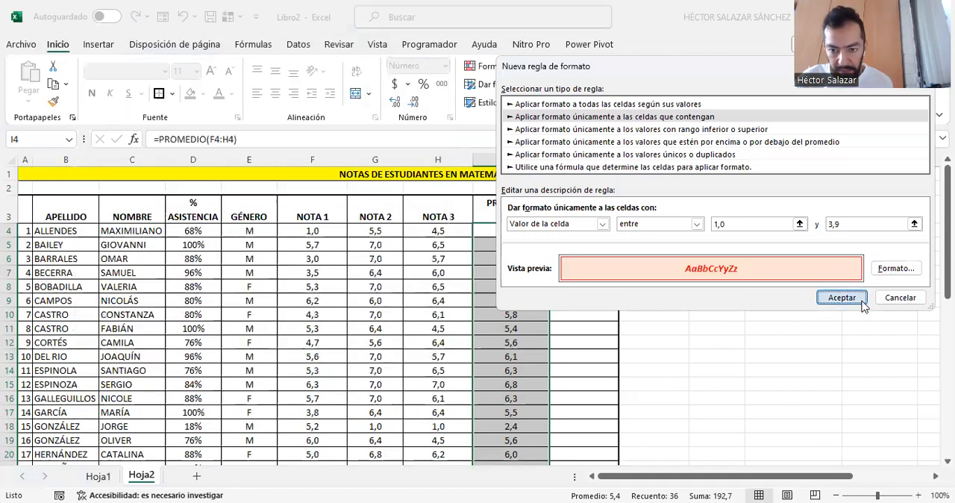
scroll(596, 323, "down", 4)
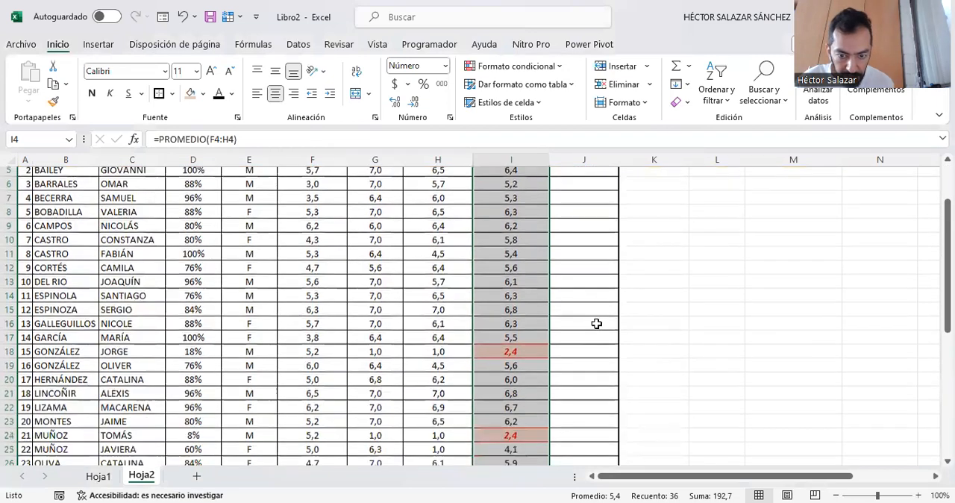
scroll(596, 323, "down", 2)
left_click(662, 325)
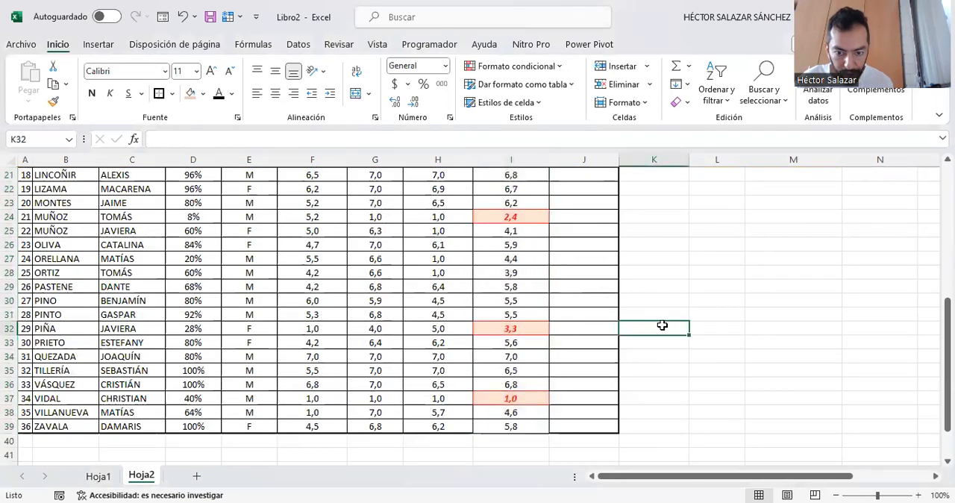
- Apply a thick bottom border to the last final average in cell I39
scroll(512, 335, "up", 7)
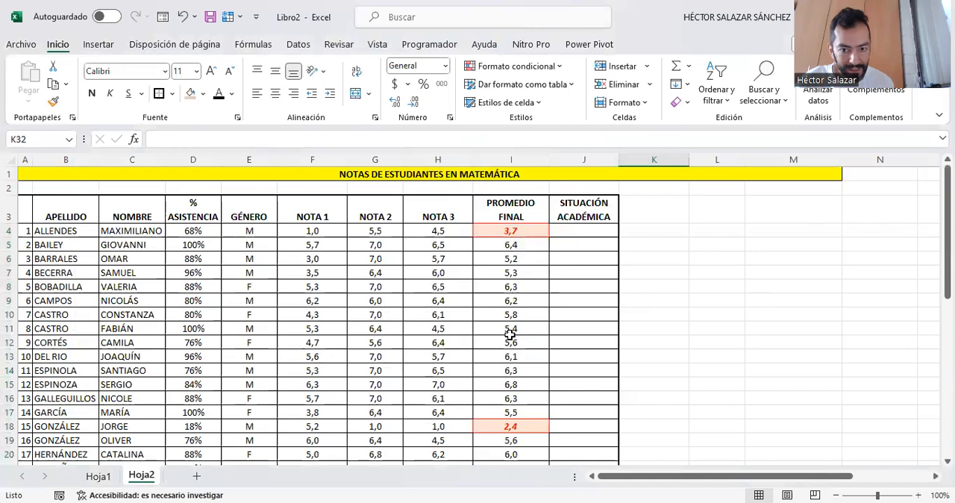
scroll(518, 332, "down", 4)
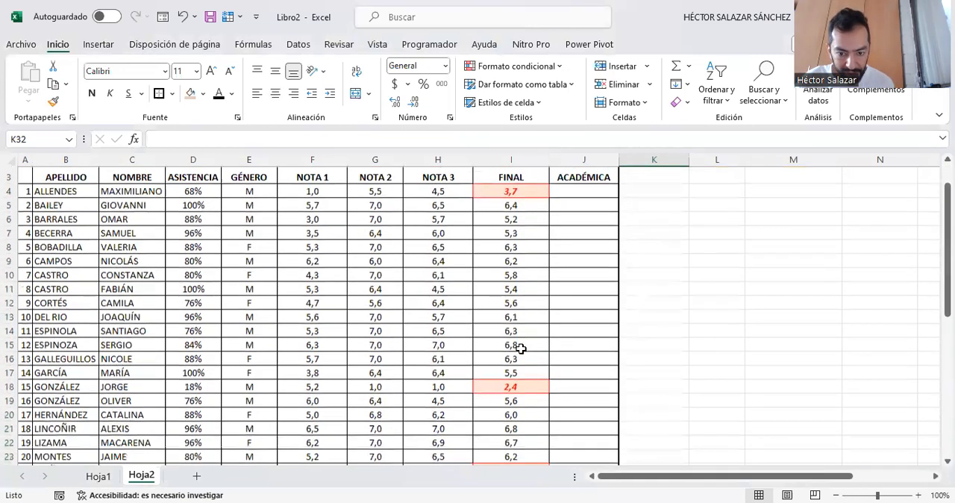
scroll(520, 348, "down", 3)
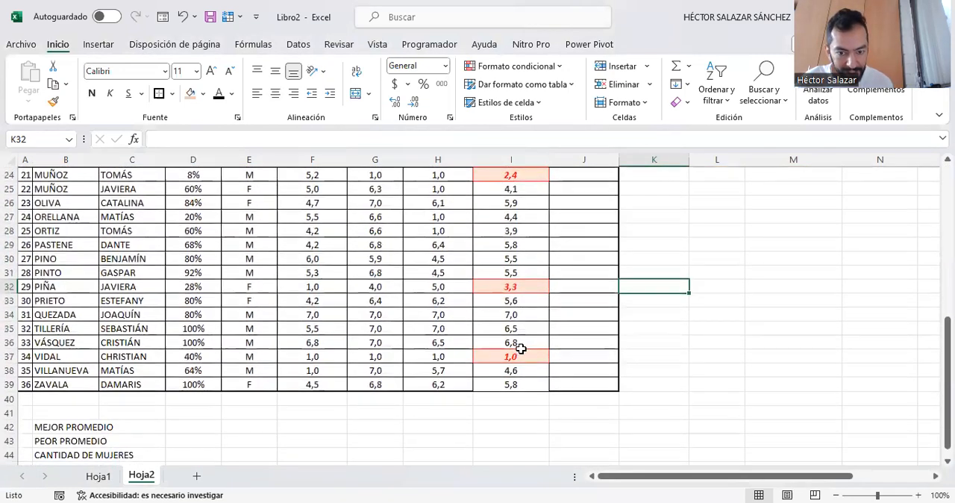
left_click(514, 382)
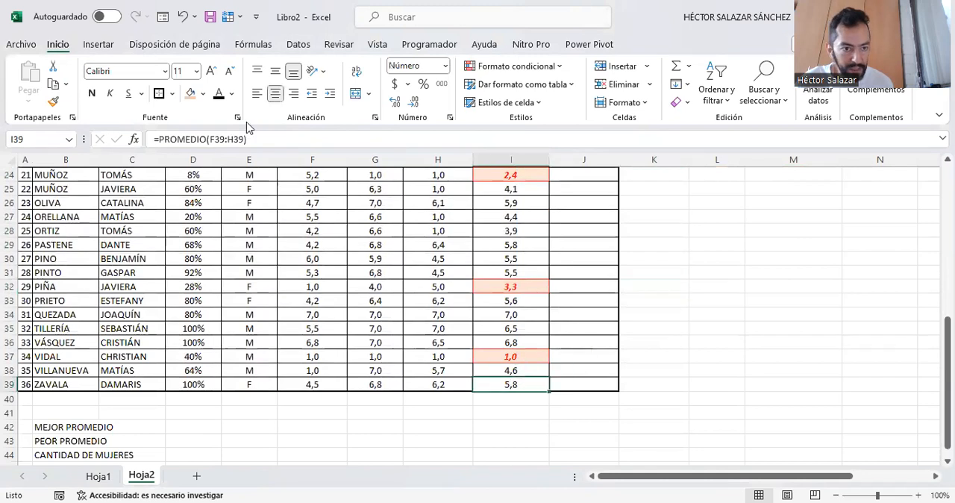
left_click(172, 93)
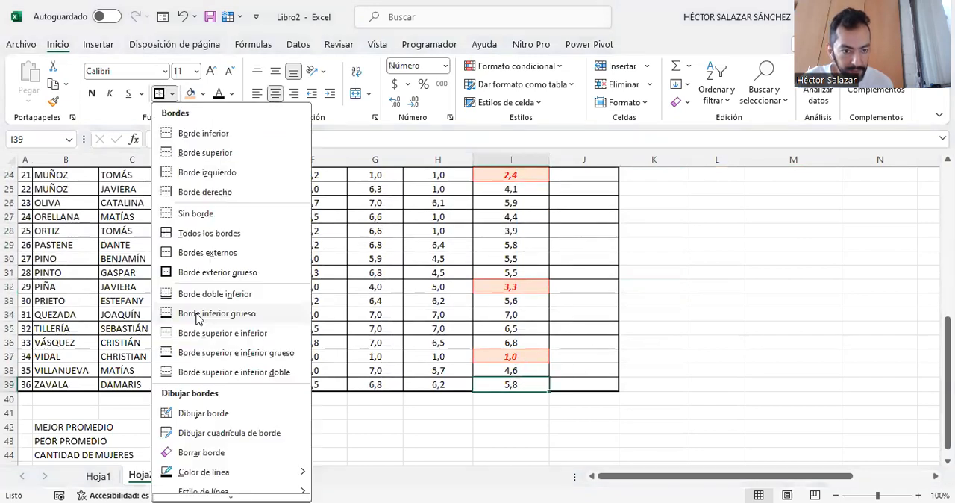
left_click(198, 314)
left_click(669, 343)
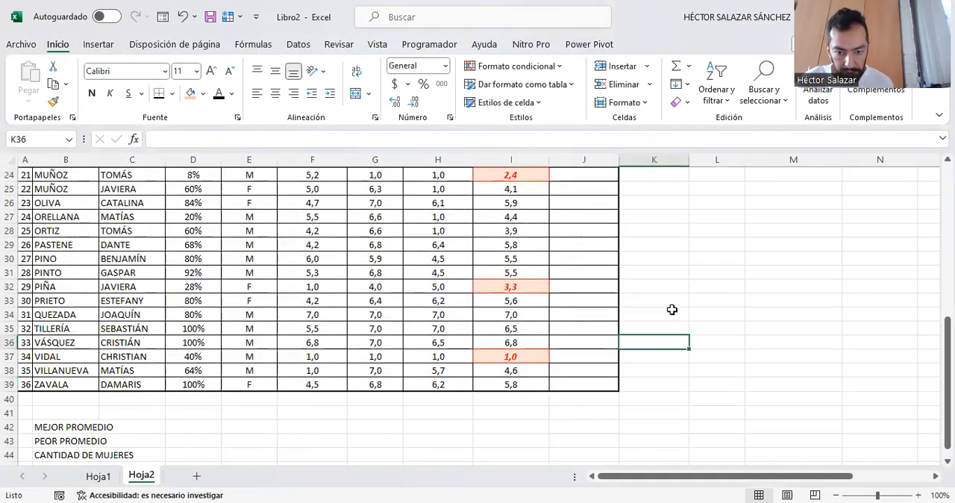
- Create a conditional formatting rule on the final averages in I4:I39 for cell values between 4,0 and 7,0
scroll(509, 358, "up", 8)
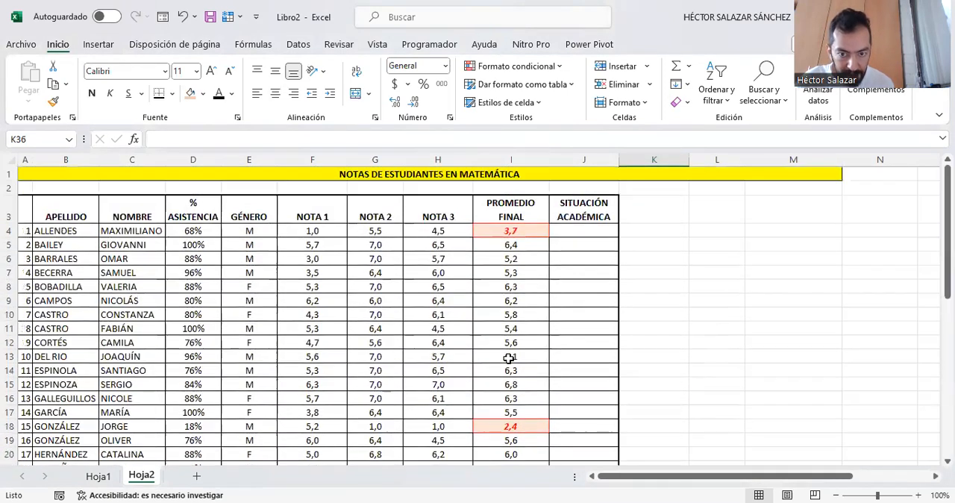
left_click(534, 232)
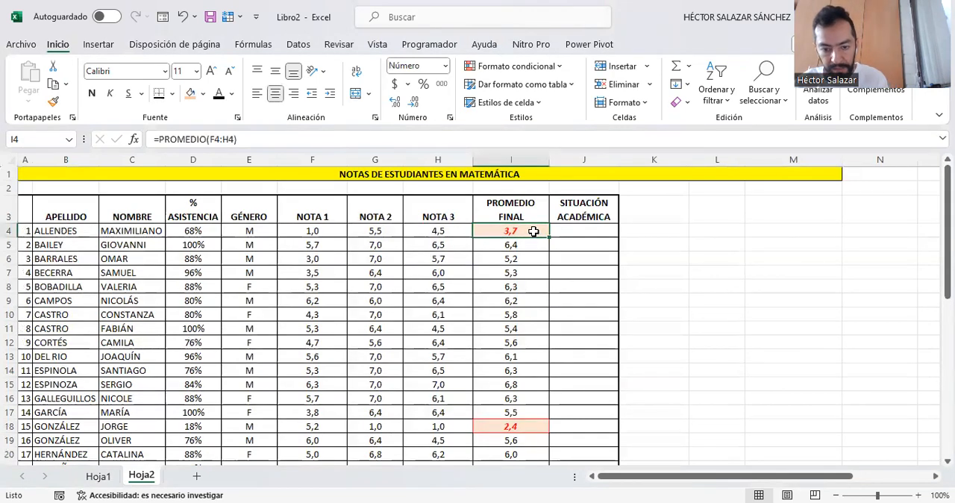
key("shift+Down")
key("shift+Down")
key("shift+Down")
key("shift+Down")
key("shift+Down")
key("shift+Down")
key("shift+Down")
key("shift+Down")
key("shift+Down")
key("shift+Down")
key("shift+Down")
key("shift+Down")
key("shift+Down")
key("shift+Down")
key("shift+Down")
key("shift+Down")
key("shift+Down")
key("shift+Down")
key("shift+Down")
key("shift+Down")
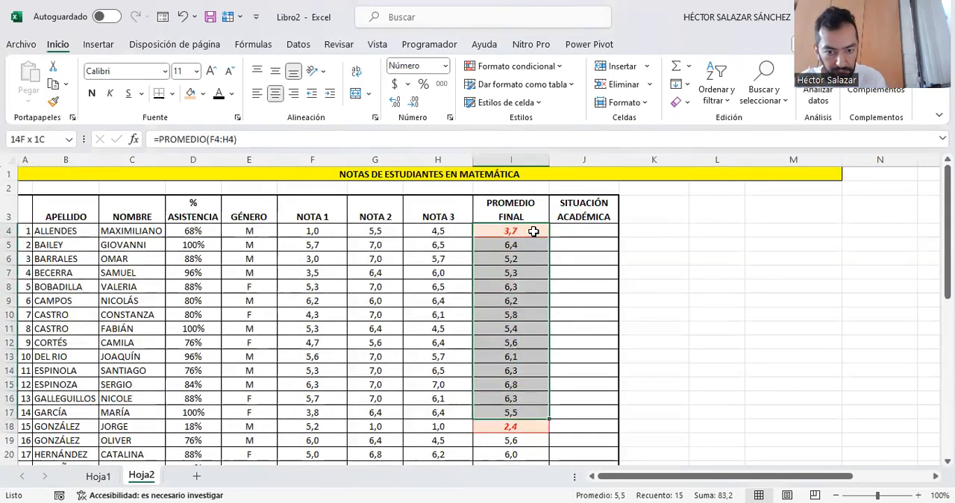
key("shift+Down")
key("shift+Down")
key("shift+Down")
key("shift+Down")
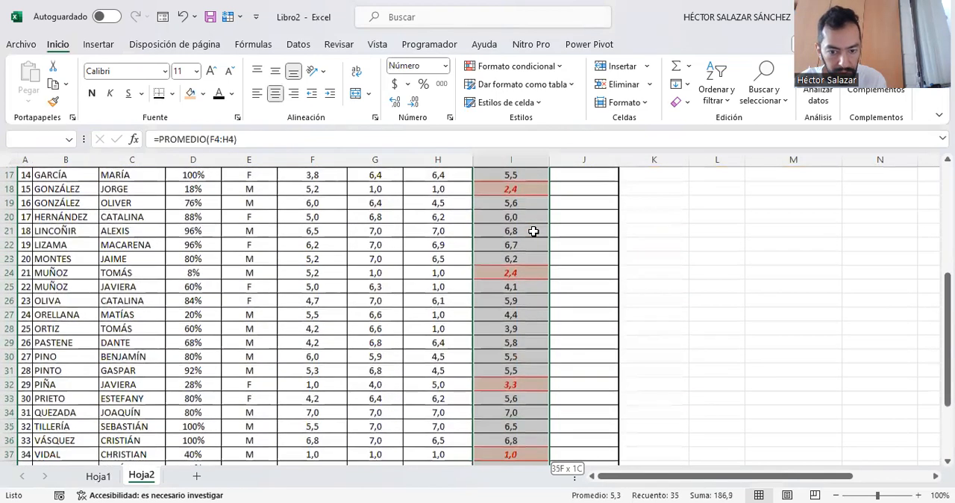
key("shift+Down")
key("shift+Down")
key("shift+Down")
key("shift+Up")
key("shift+Up")
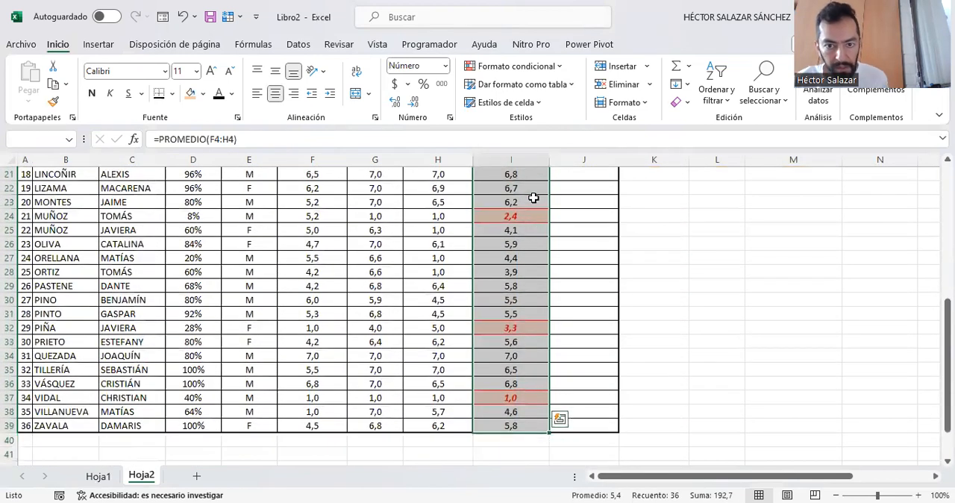
left_click(524, 67)
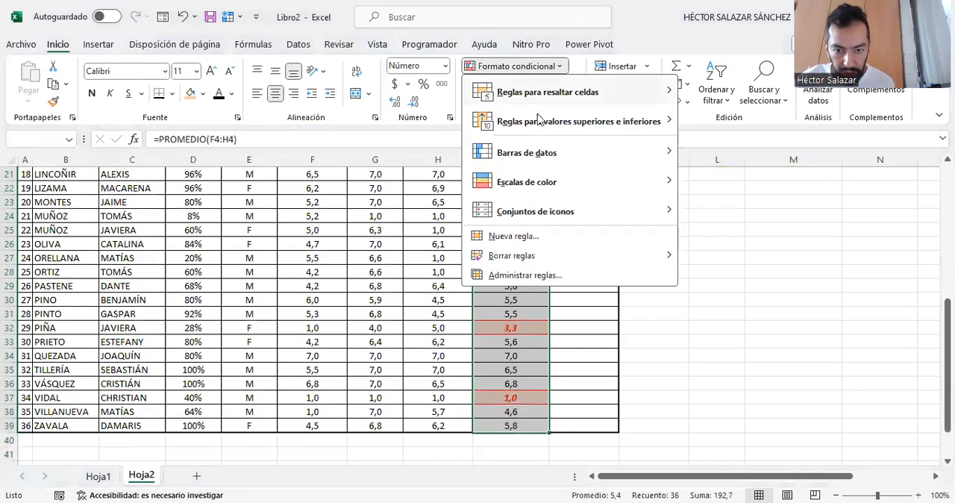
left_click(527, 237)
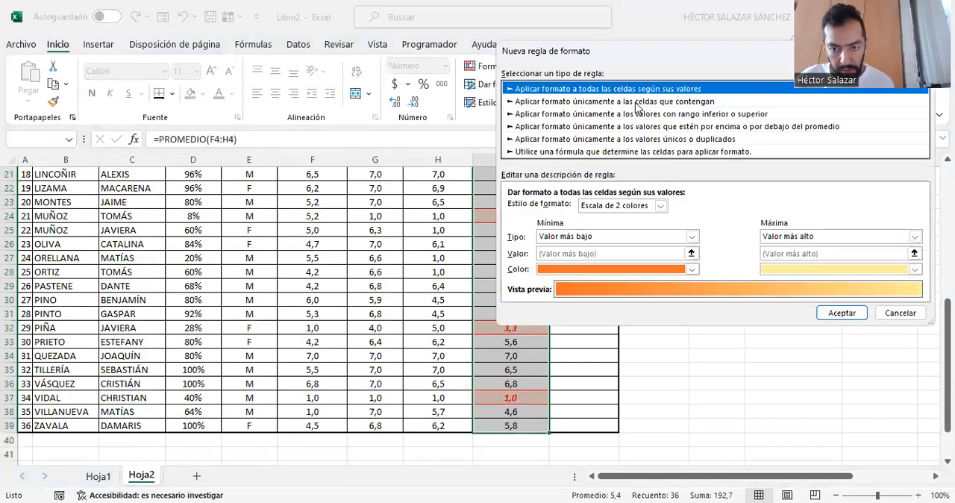
left_click(637, 102)
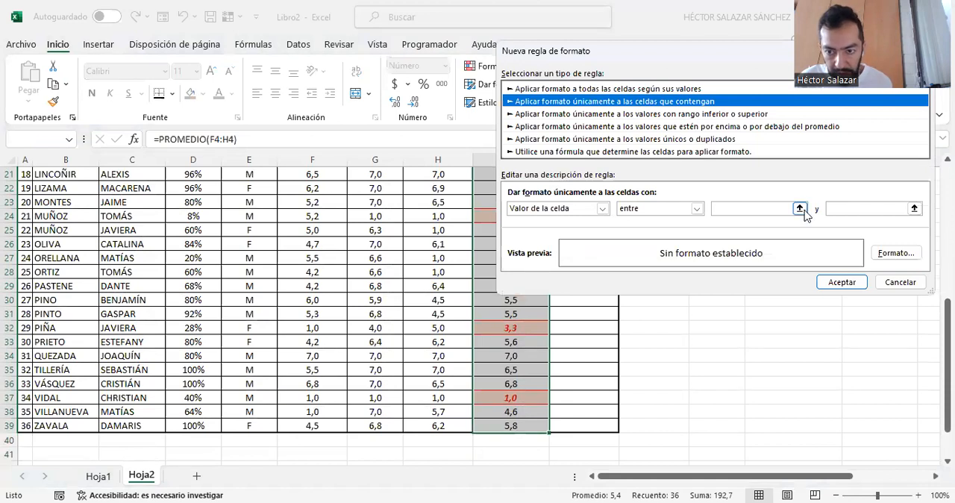
left_click(731, 209)
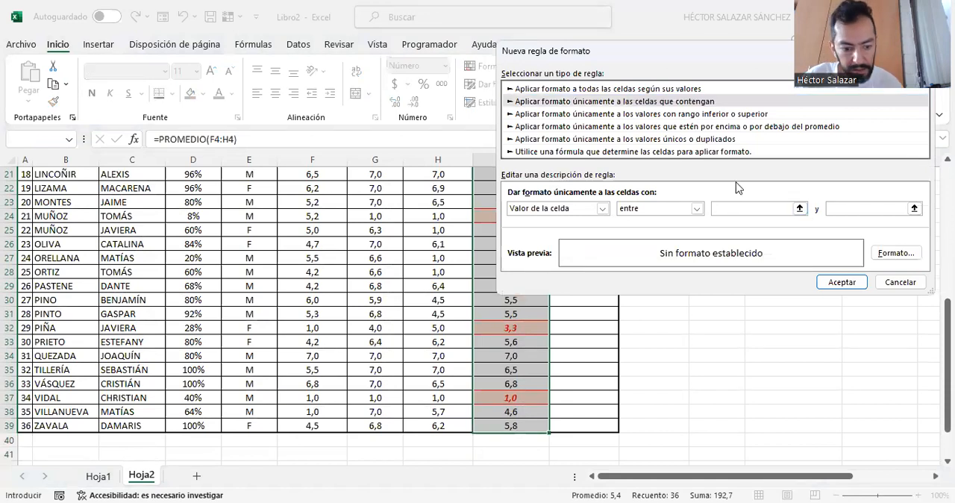
left_click(834, 209)
type("7")
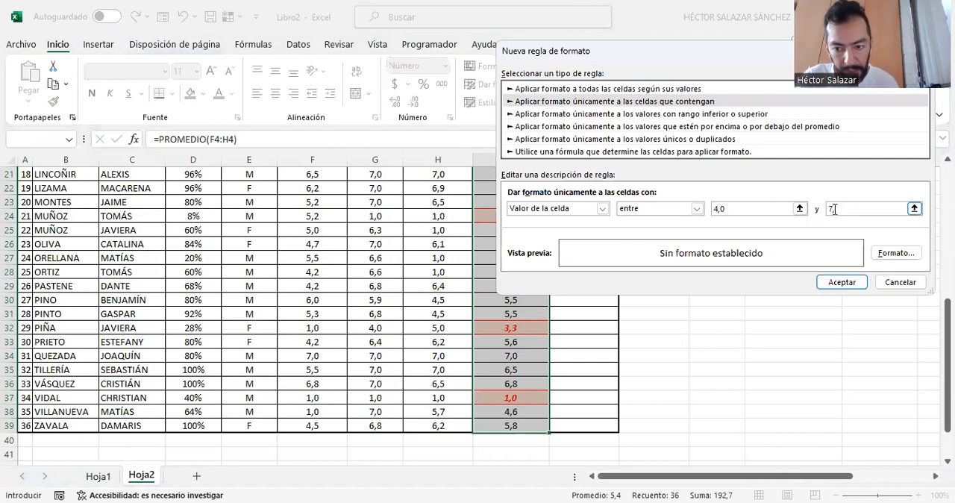
type(",0")
- Give the rule's cell format a light blue fill
left_click(899, 253)
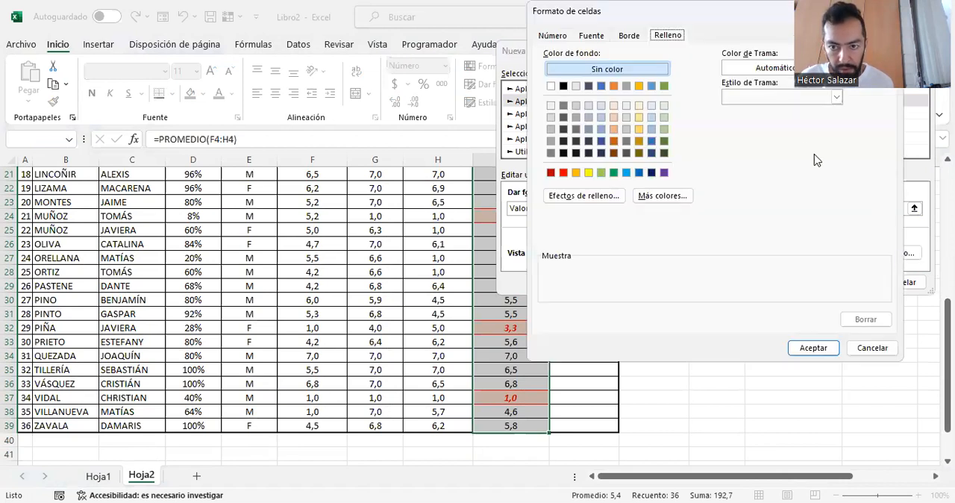
left_click(601, 105)
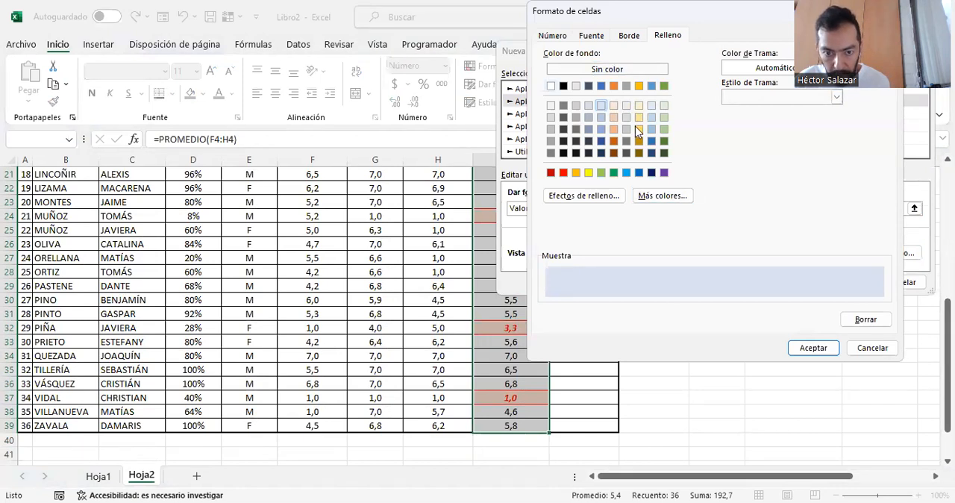
left_click_drag(694, 11, 261, 93)
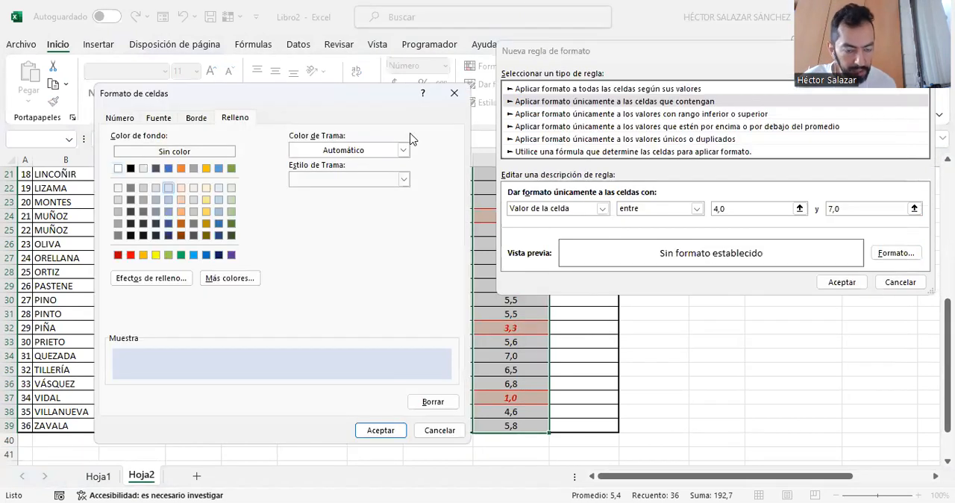
- Add a dark blue outline border to the rule's cell format
left_click(195, 120)
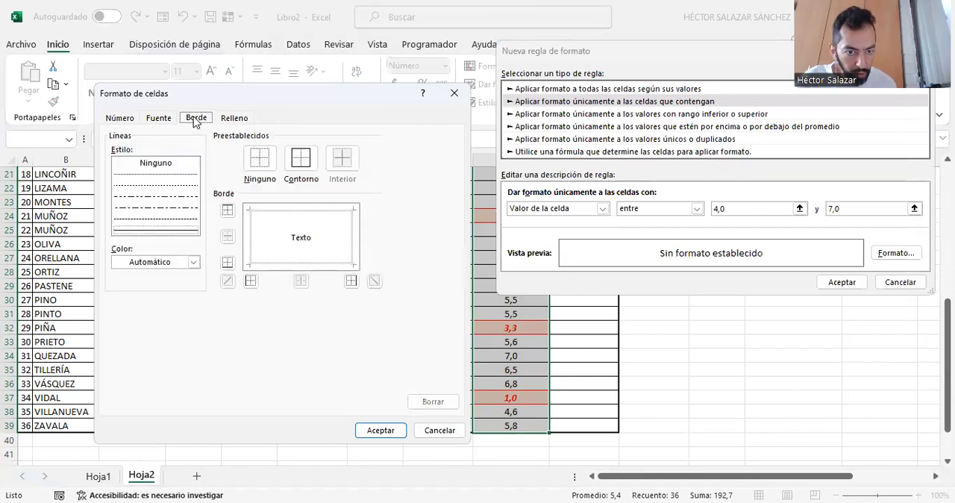
left_click(193, 263)
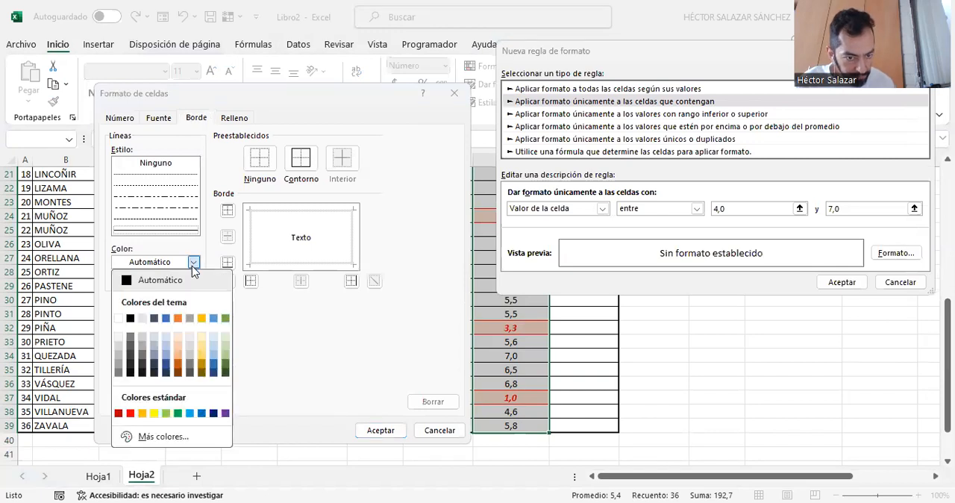
left_click(165, 344)
left_click(314, 166)
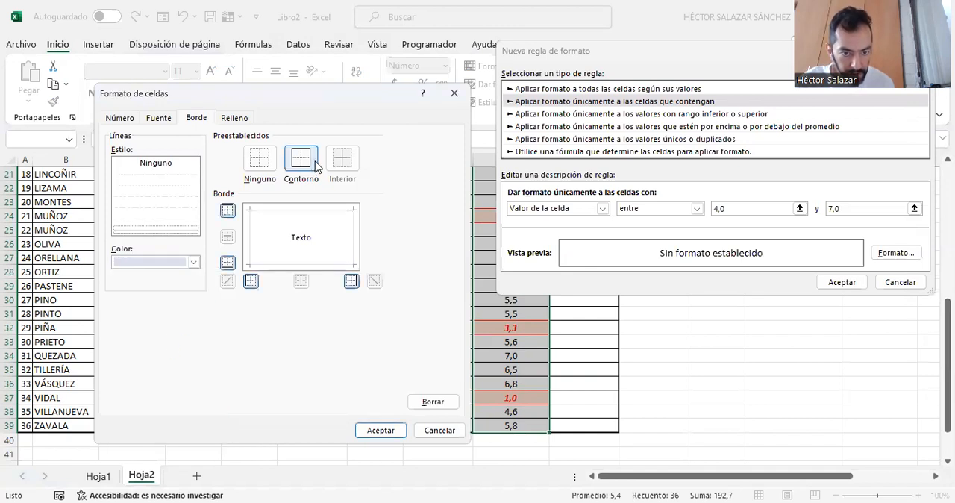
left_click(194, 263)
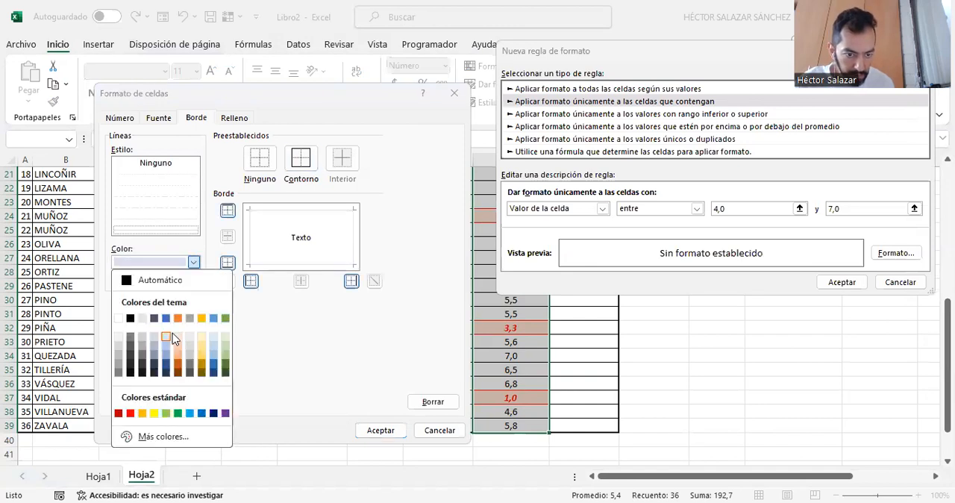
left_click(165, 366)
left_click(295, 168)
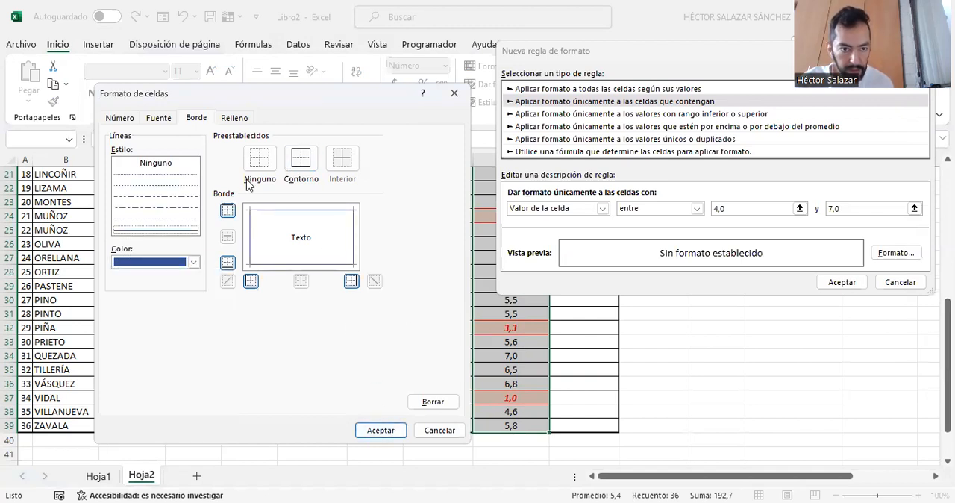
- Set the rule's font to blue with the Negrita style and apply the rule to the final averages
left_click(232, 118)
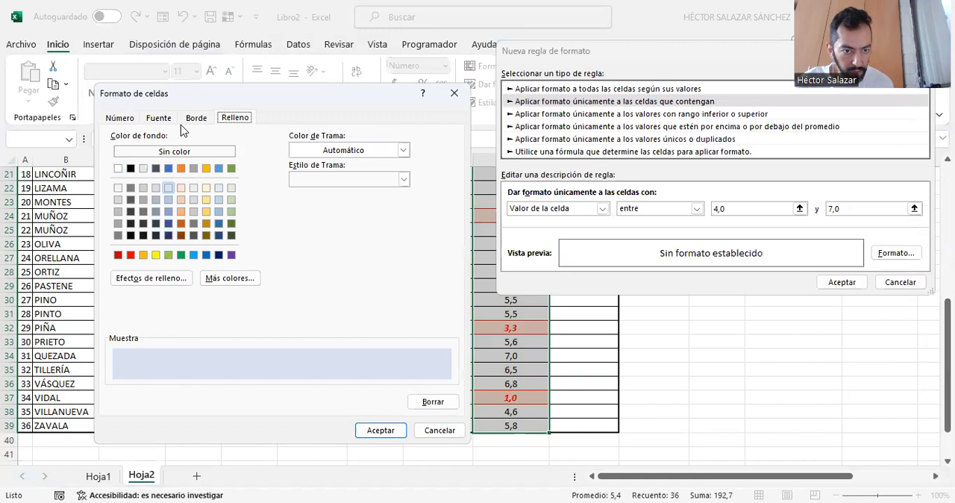
left_click(152, 120)
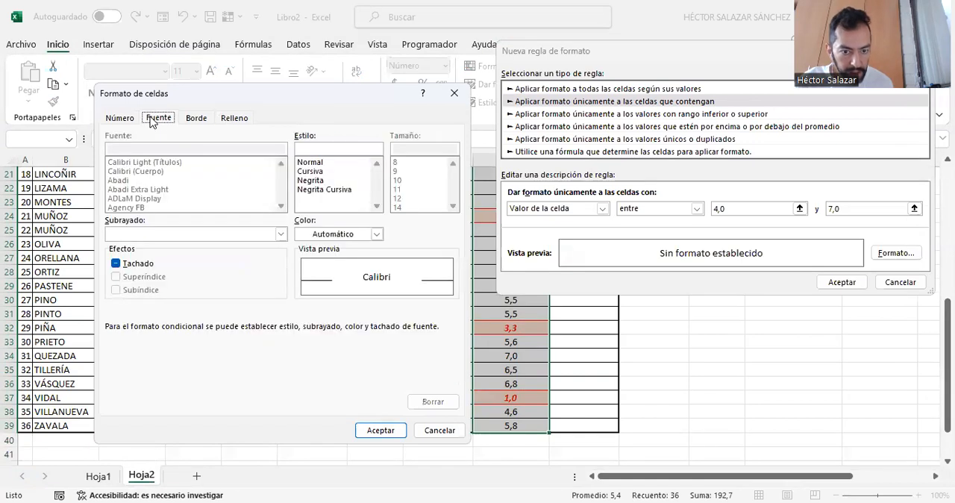
left_click(378, 235)
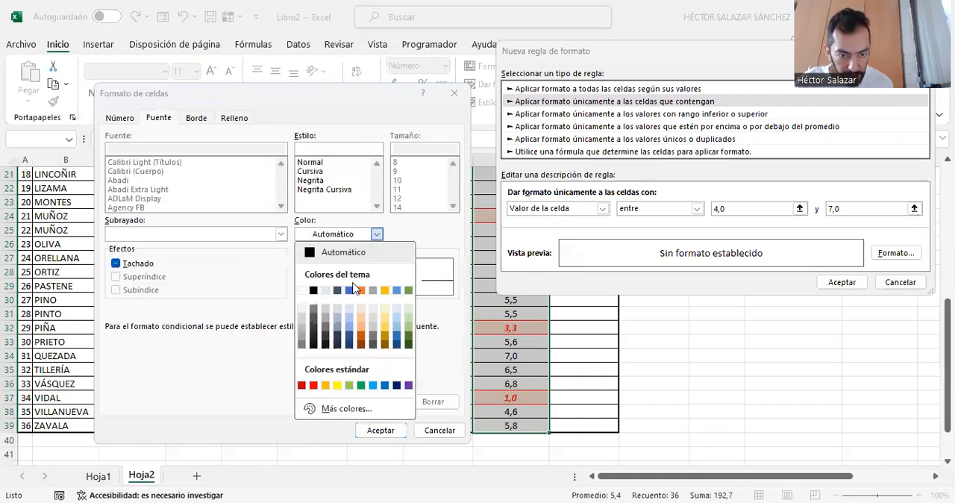
left_click(349, 291)
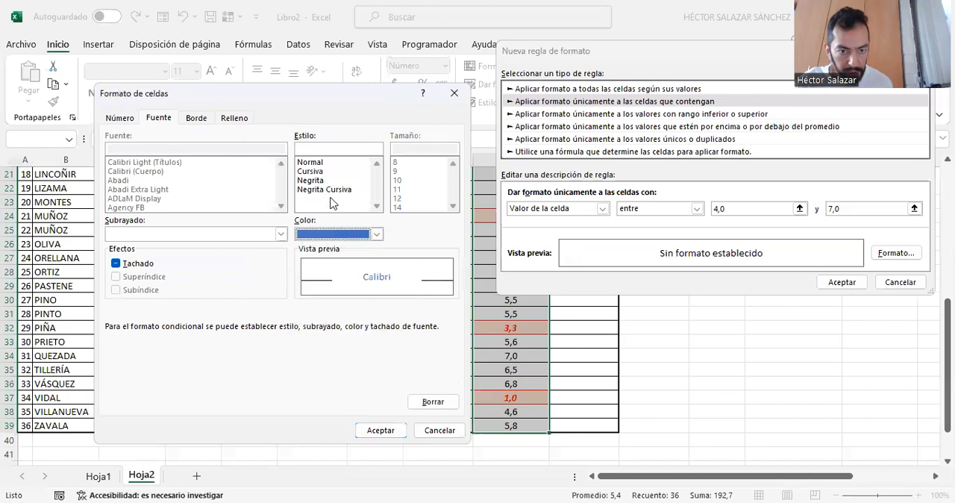
left_click(312, 180)
left_click(384, 433)
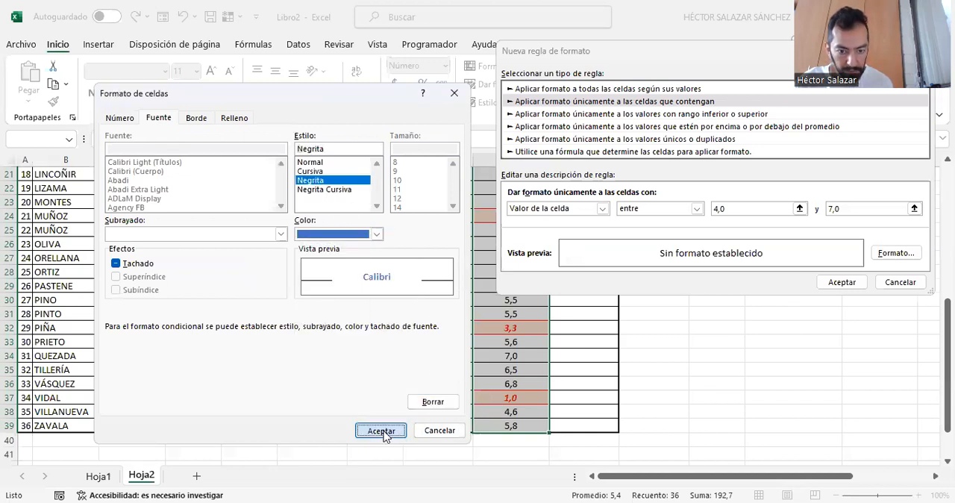
left_click(851, 284)
left_click(656, 318)
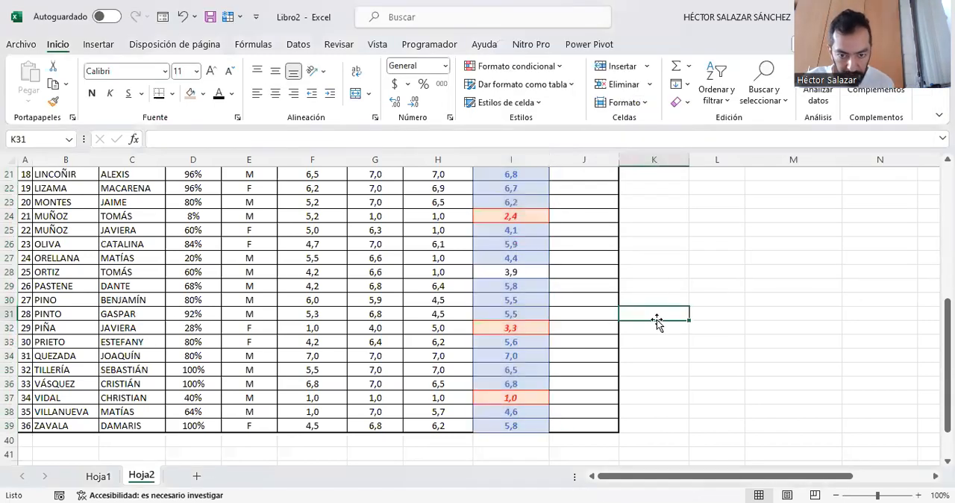
- Change the NOTA 2 grade in cell G28 to 6,4
scroll(583, 287, "up", 1)
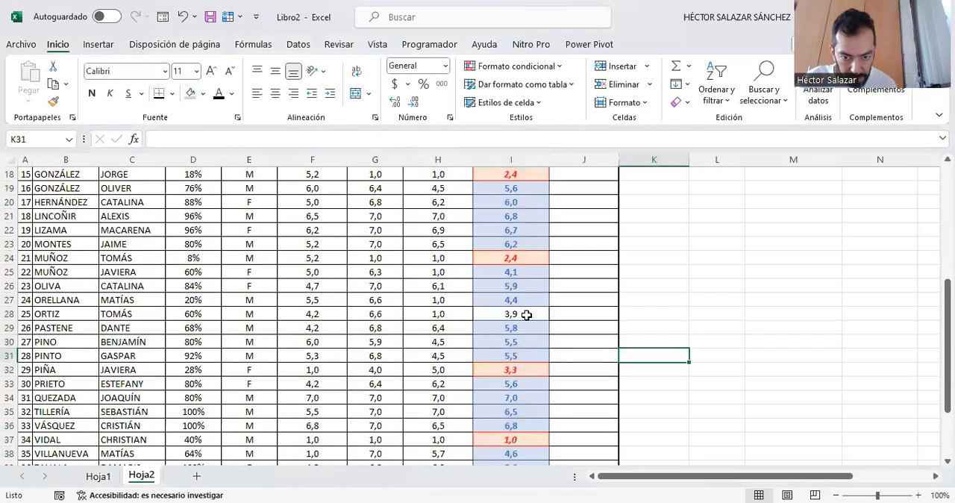
left_click(527, 315)
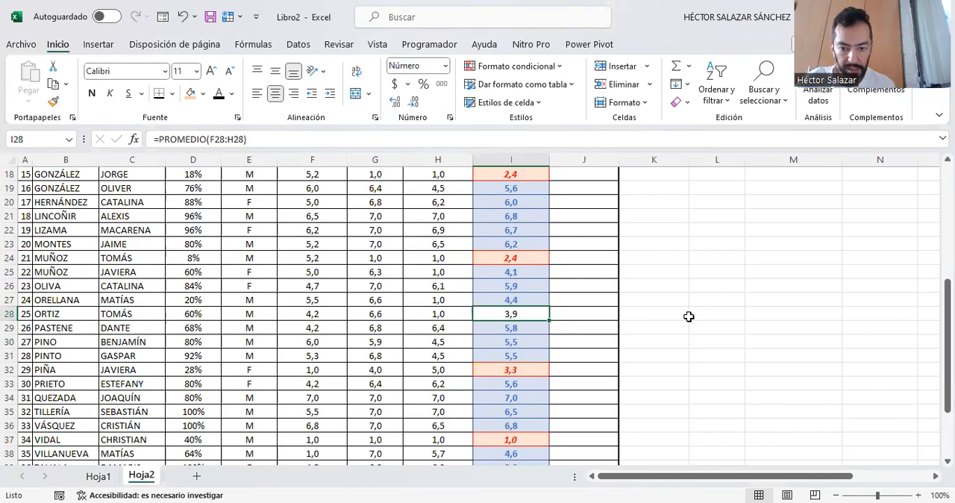
scroll(672, 335, "down", 2)
scroll(672, 335, "up", 7)
scroll(672, 335, "down", 4)
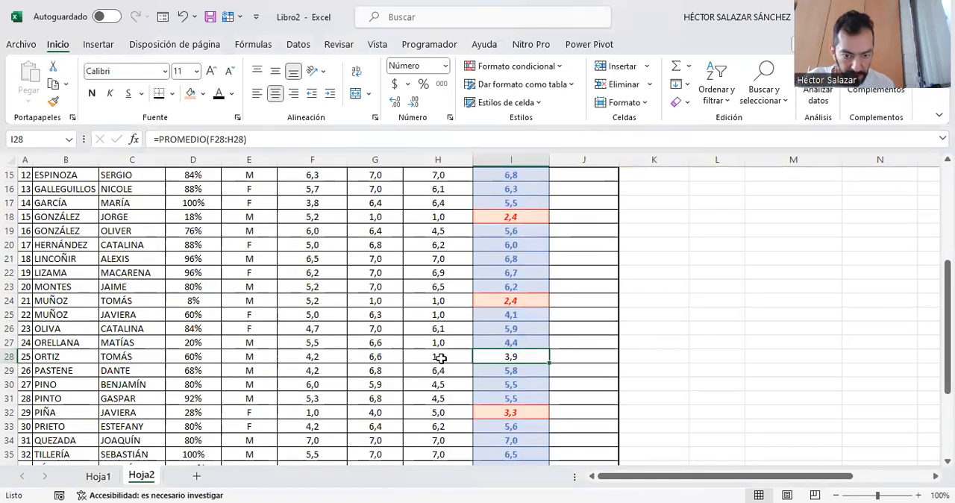
left_click(366, 359)
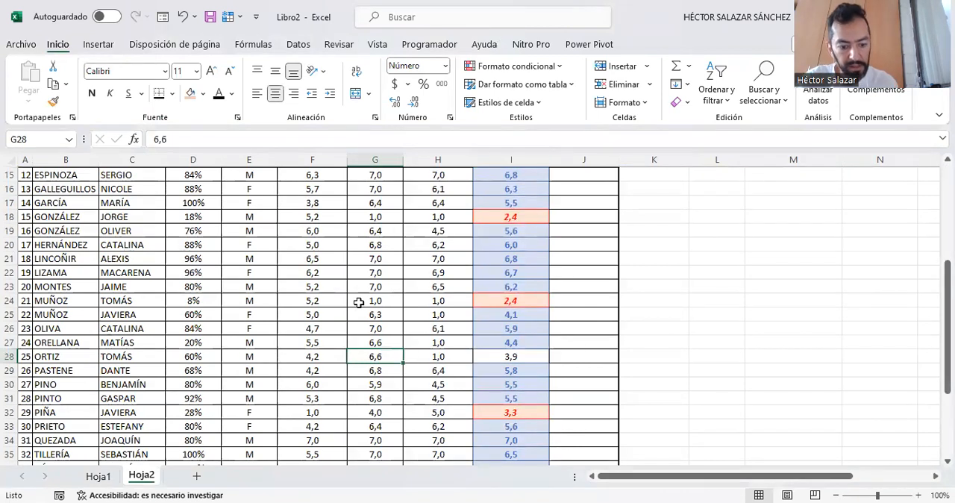
type("6,4")
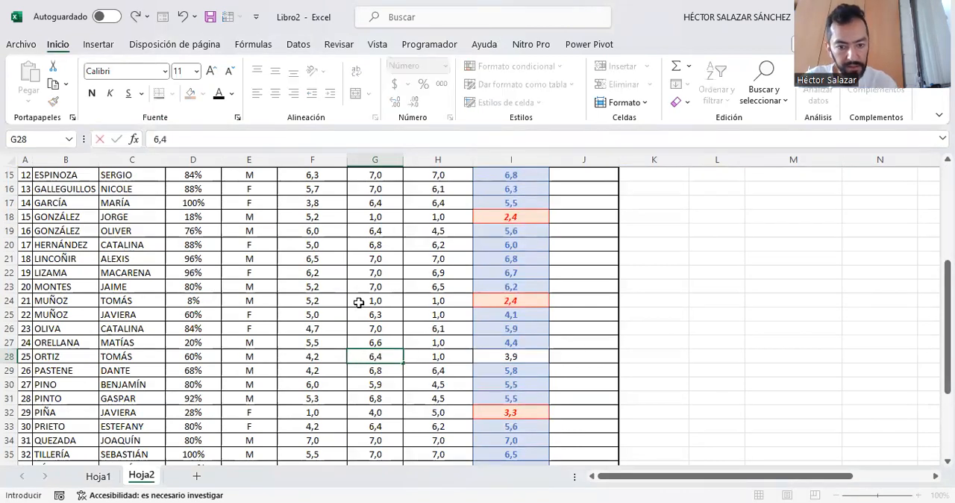
key("ctrl+Return")
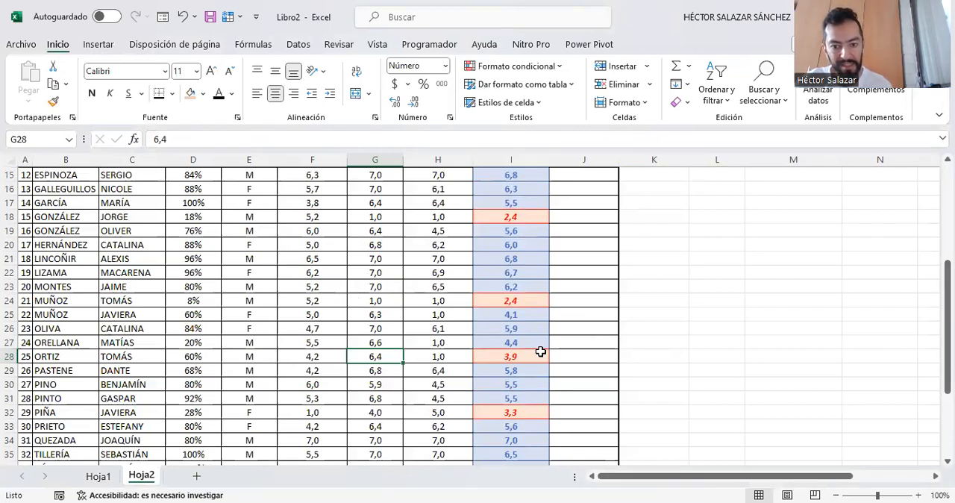
- In cell J4 under SITUACIÓN ACADÉMICA, start a SI formula with the logical test I4>=4,0
scroll(547, 358, "up", 5)
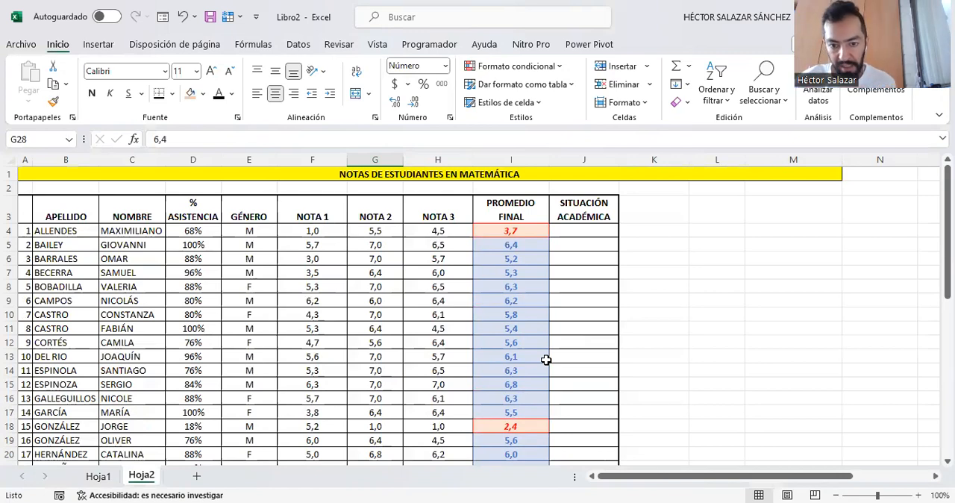
scroll(547, 359, "down", 7)
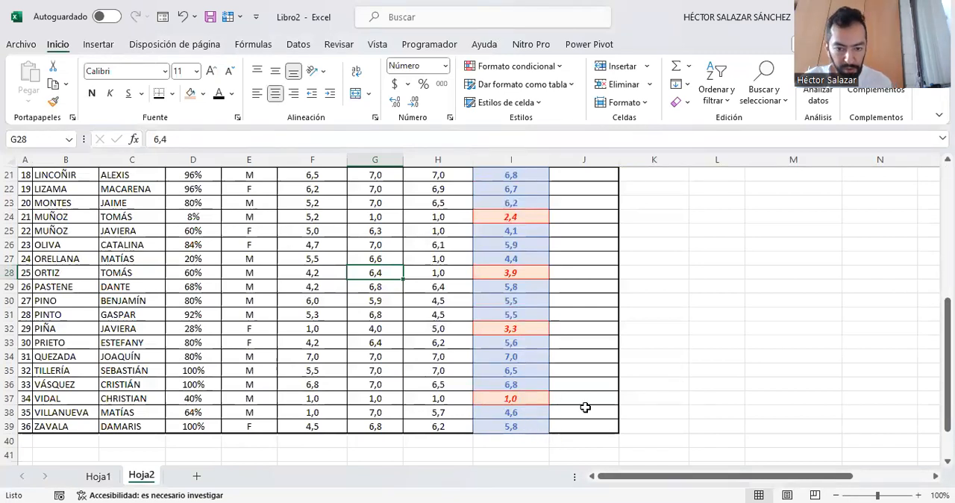
scroll(525, 409, "up", 7)
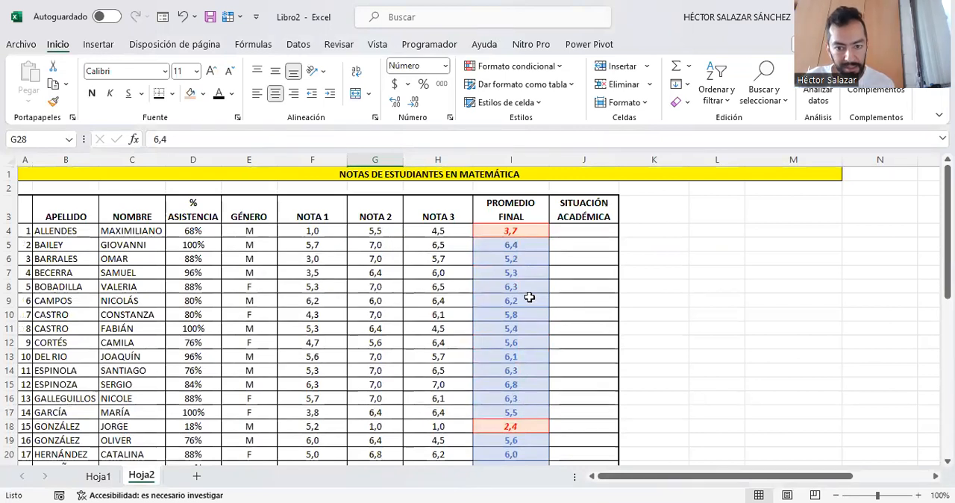
left_click(594, 232)
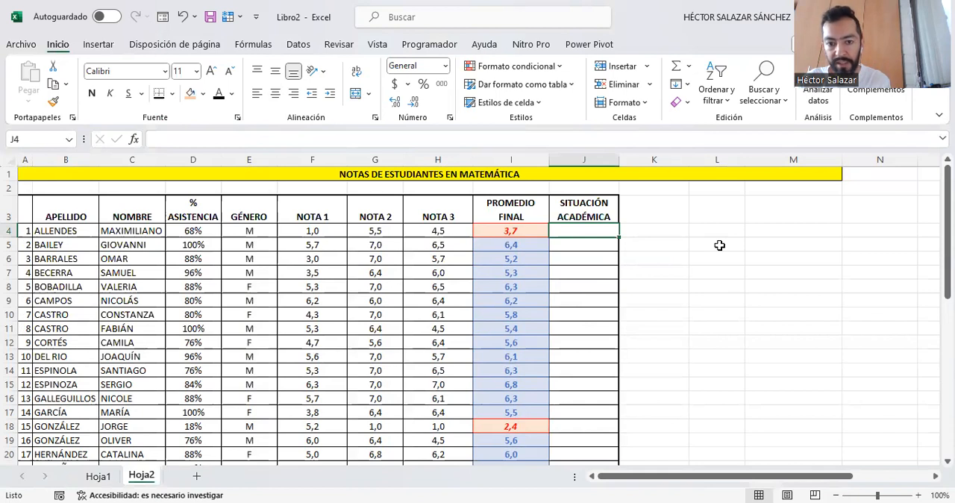
type("=")
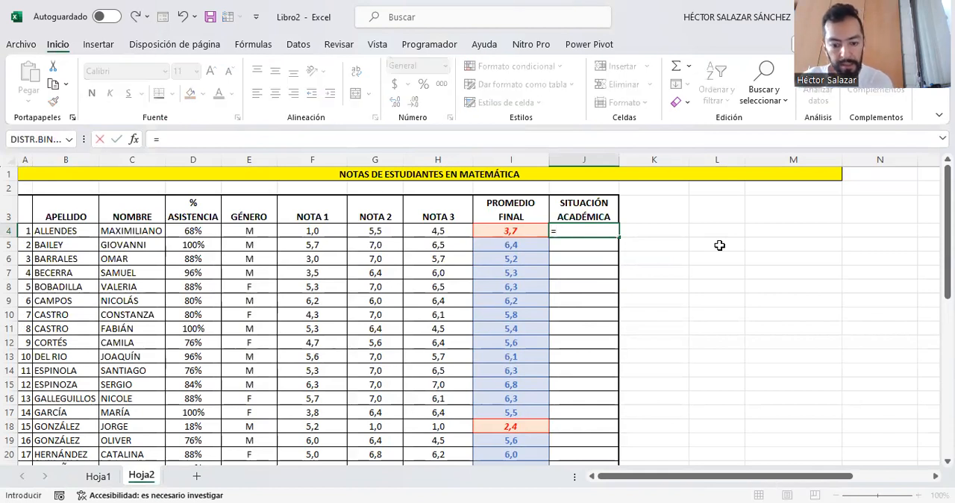
type("SI(")
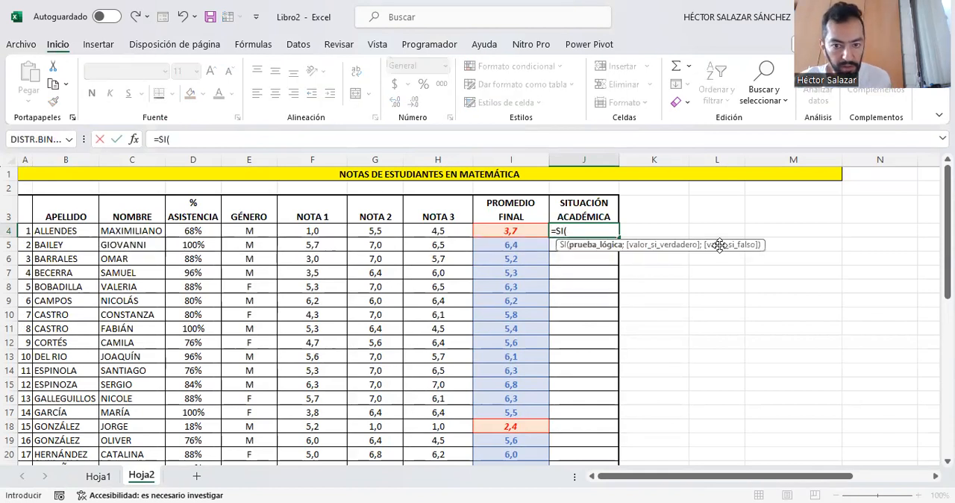
left_click(518, 233)
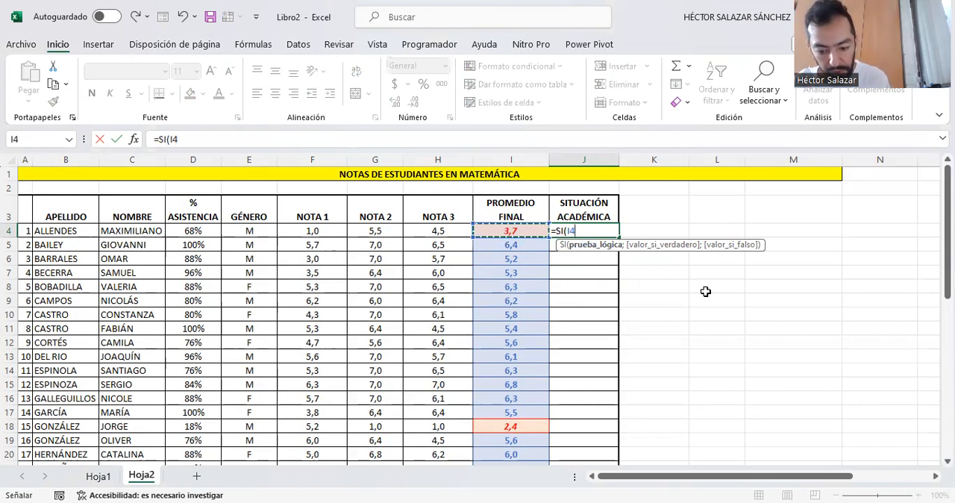
type(">=4,")
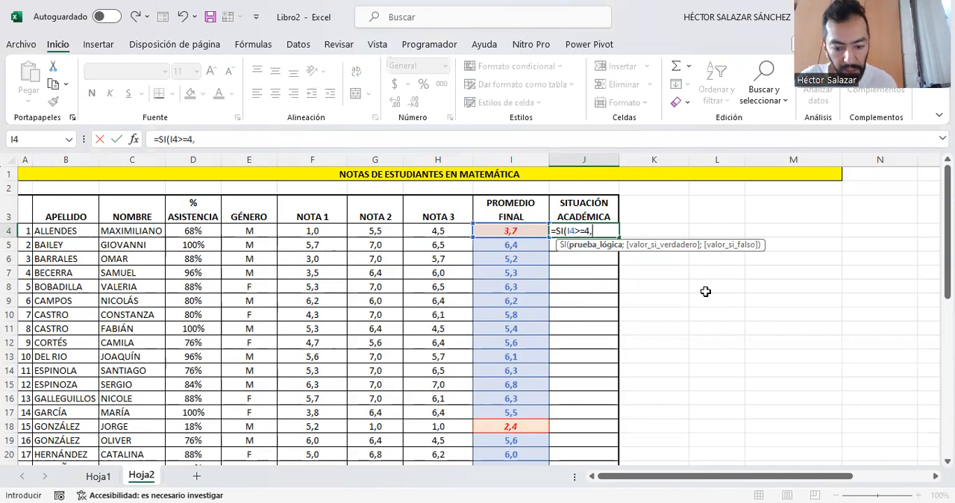
type("0;\"")
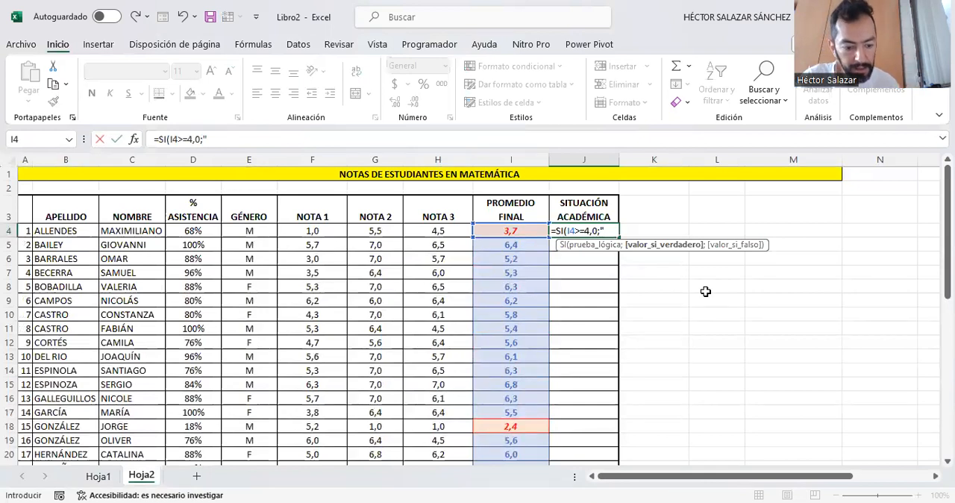
type("APRUEBA\"")
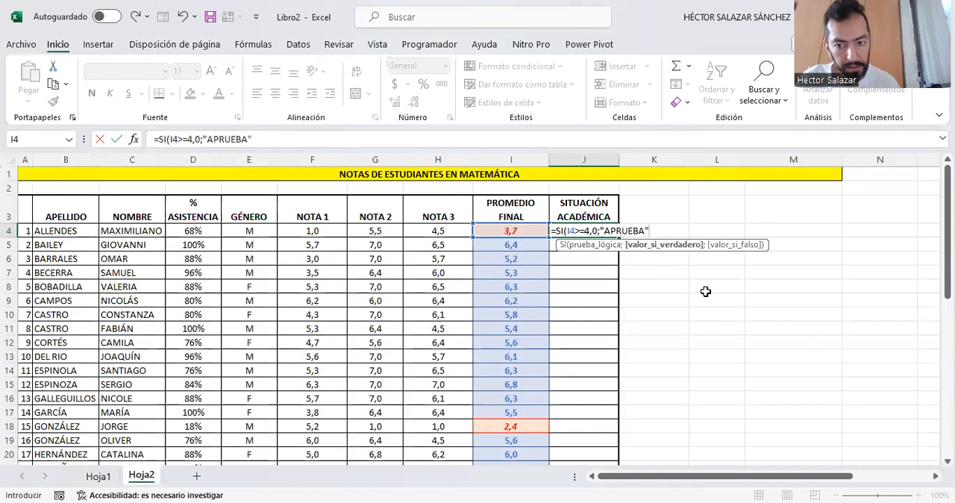
type(";")
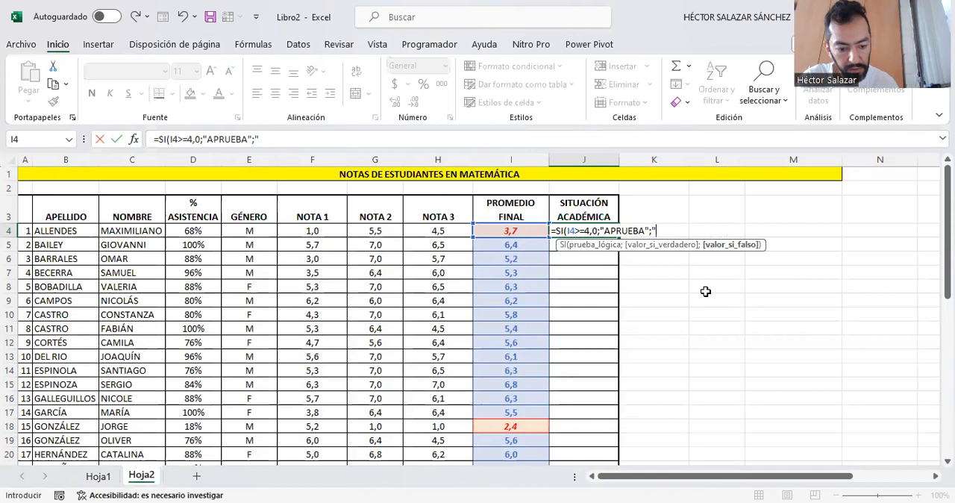
type("\"REPR")
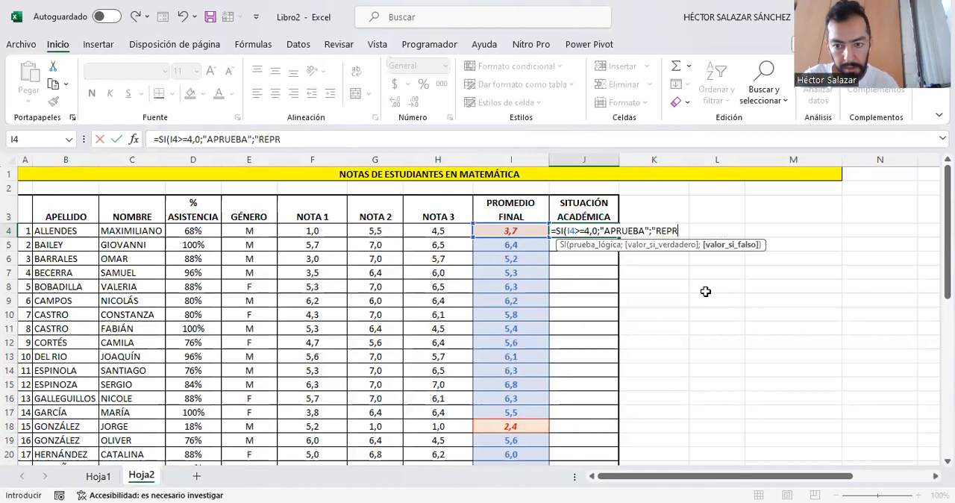
type("EUE")
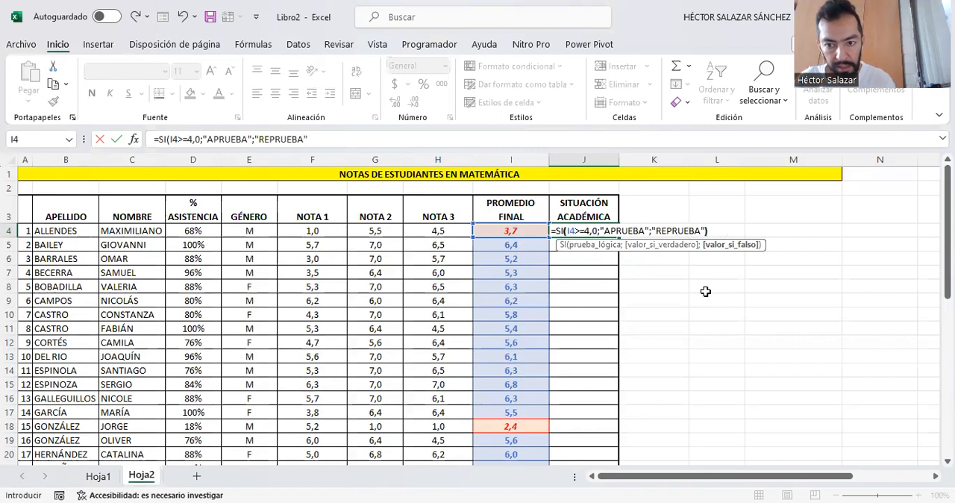
type("BA\")")
- Complete the J4 formula so it returns "APRUEBA" when true and "REPRUEBA" when false, and enter it
key("ctrl+Return")
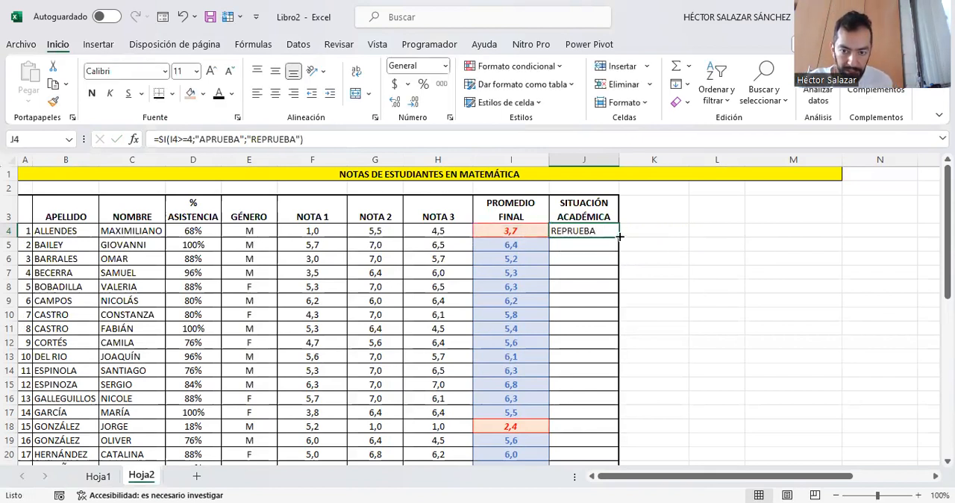
- Fill the J4 formula down to J39 and check the copied formula in J37
left_click_drag(618, 236, 590, 440)
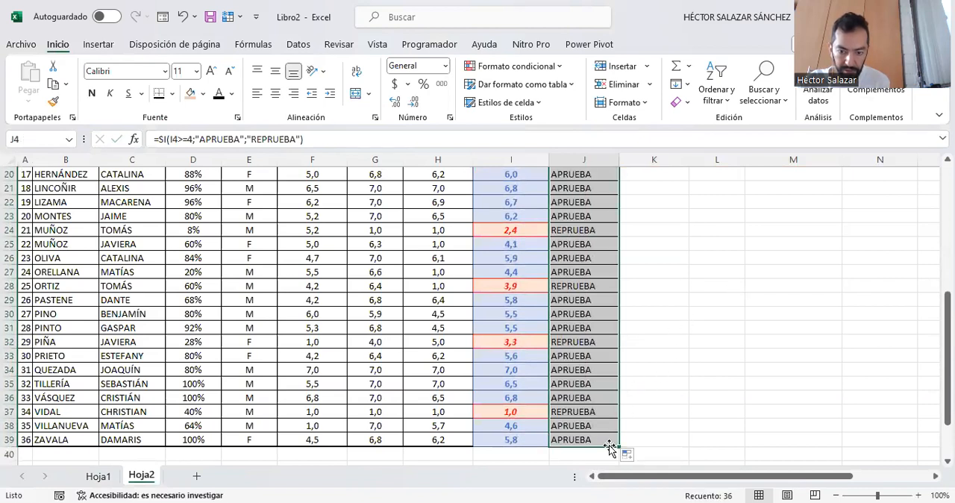
left_click(591, 412)
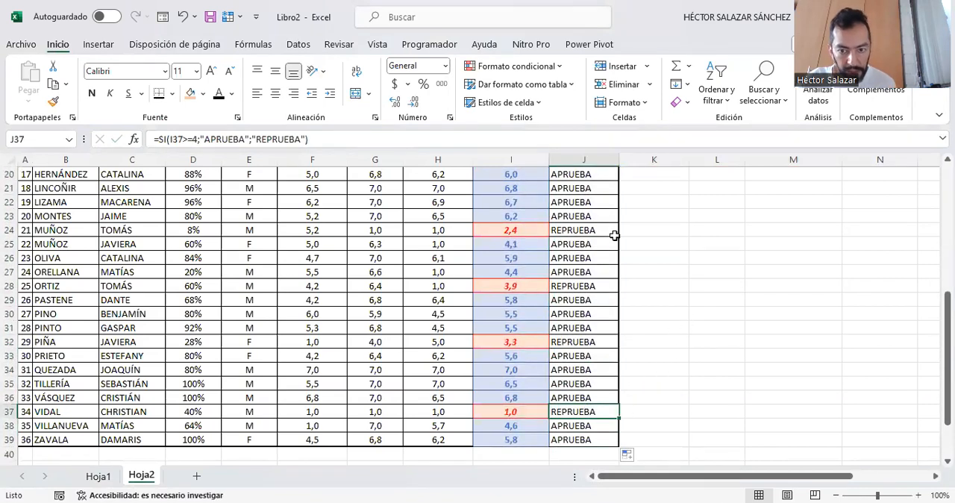
scroll(609, 329, "up", 1)
scroll(609, 329, "up", 4)
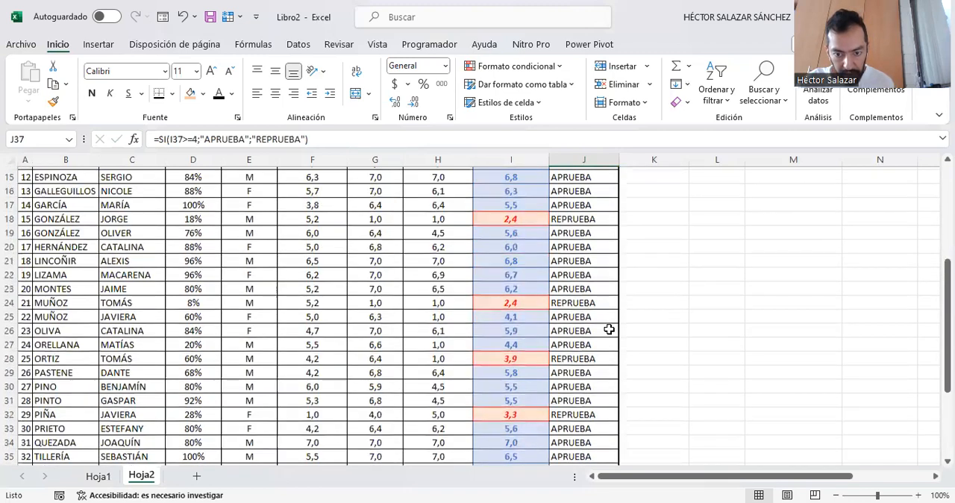
scroll(597, 282, "up", 2)
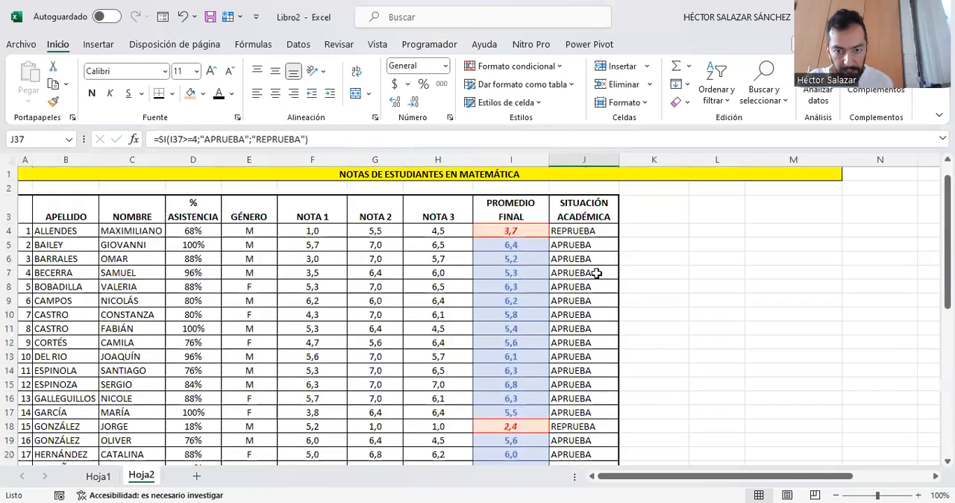
- Create a conditional formatting rule on J4:J39 for cells whose specific text contains APRUEBA
left_click(597, 231)
left_click_drag(597, 231, 600, 409)
scroll(593, 289, "up", 7)
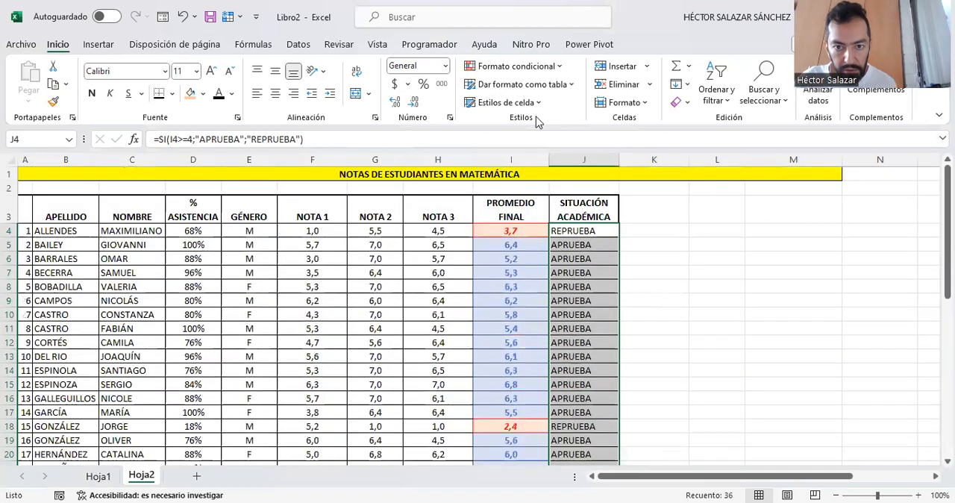
left_click(502, 66)
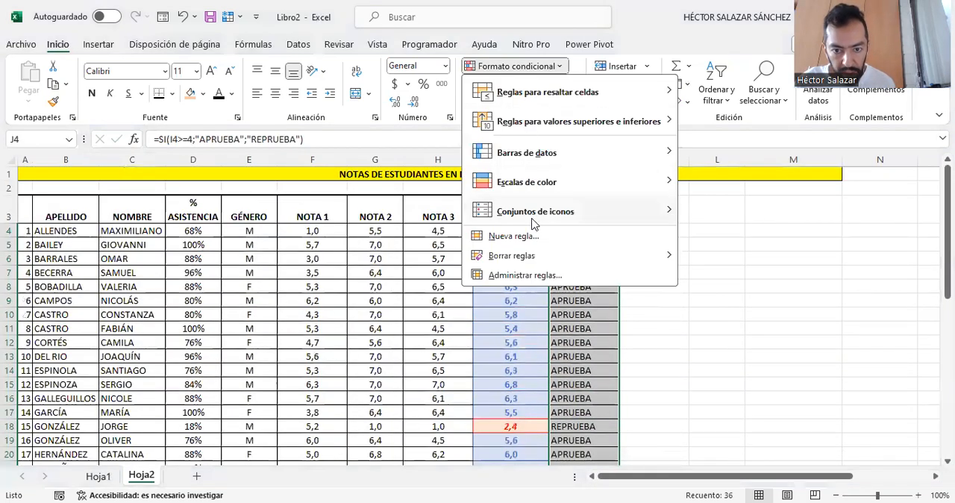
left_click(530, 238)
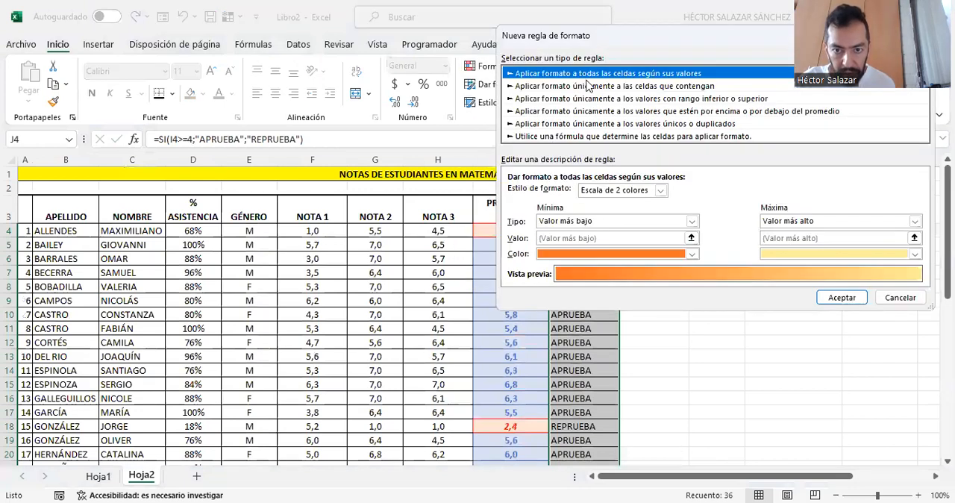
left_click(588, 85)
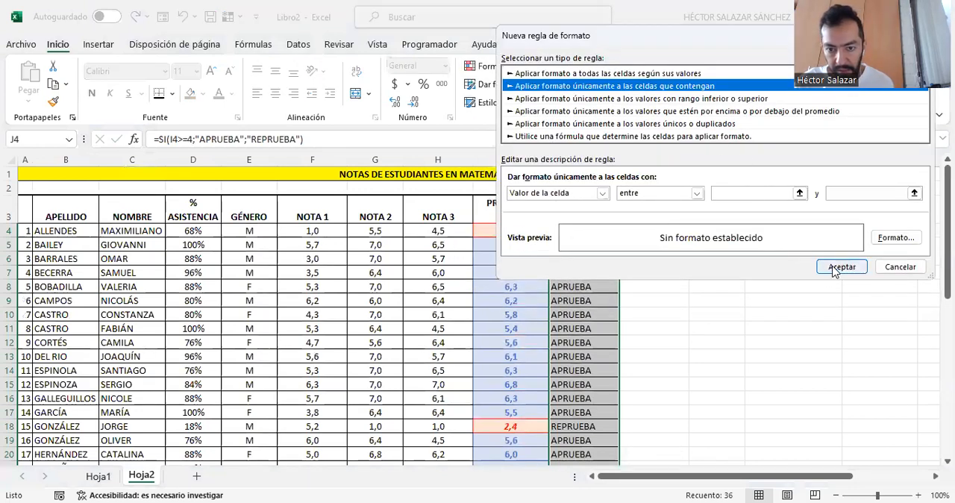
left_click(603, 194)
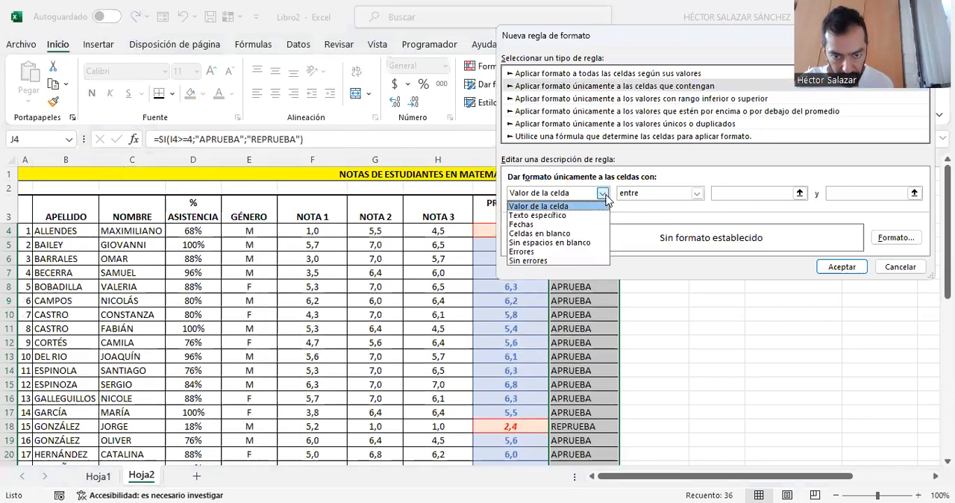
left_click(537, 215)
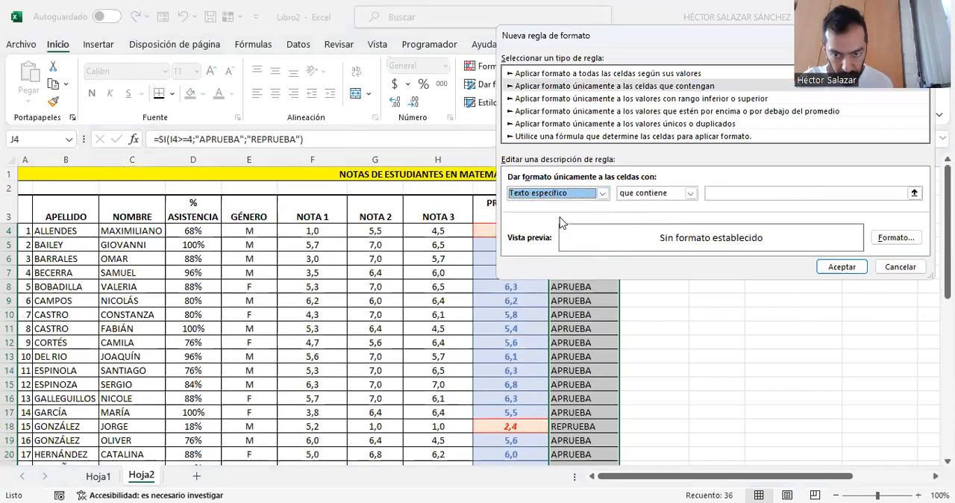
left_click(724, 192)
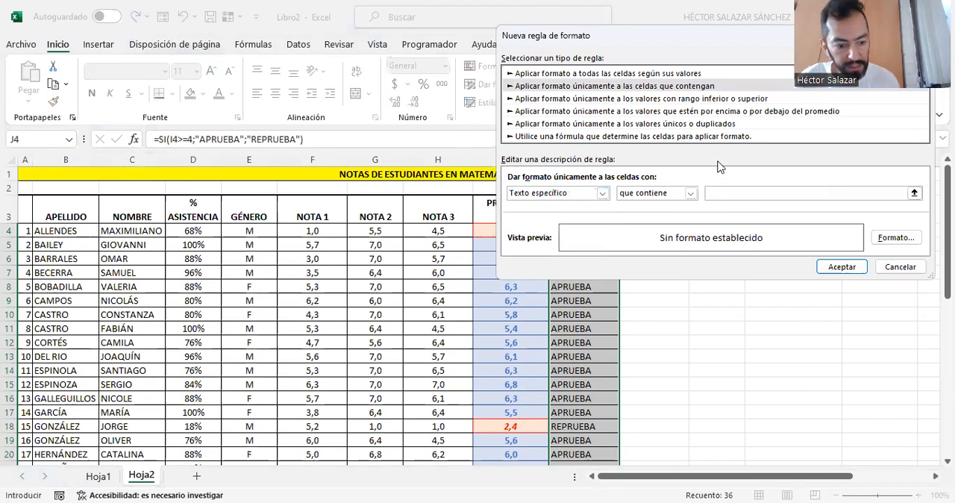
type("APRUEBA")
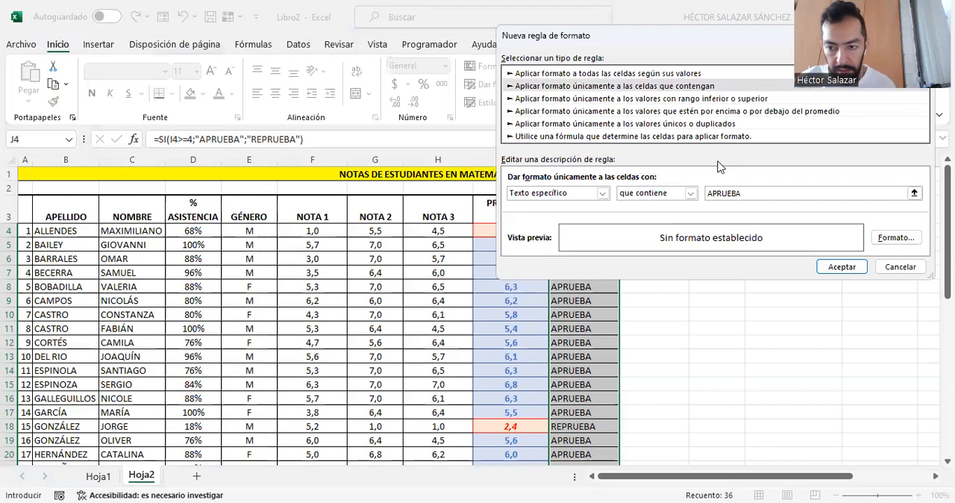
- Set the rule's font to the Negrita Cursiva style in standard light blue
left_click(906, 243)
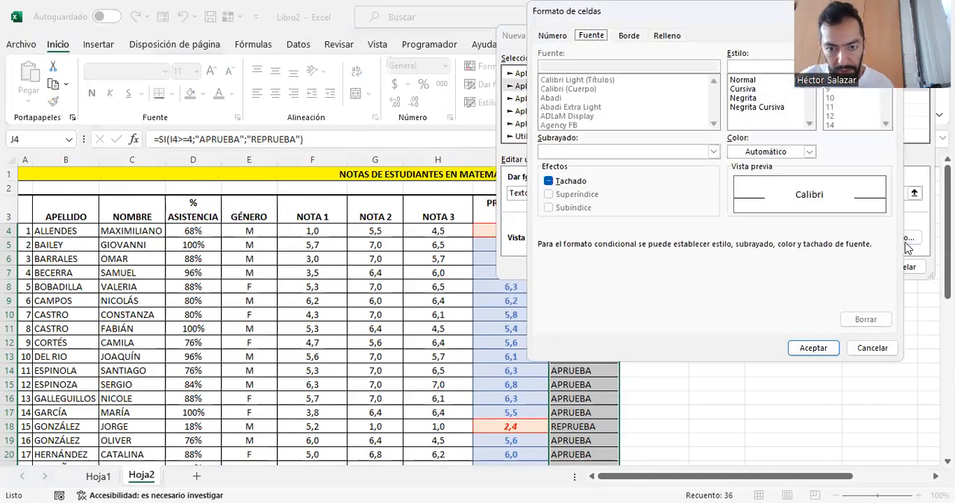
left_click(762, 109)
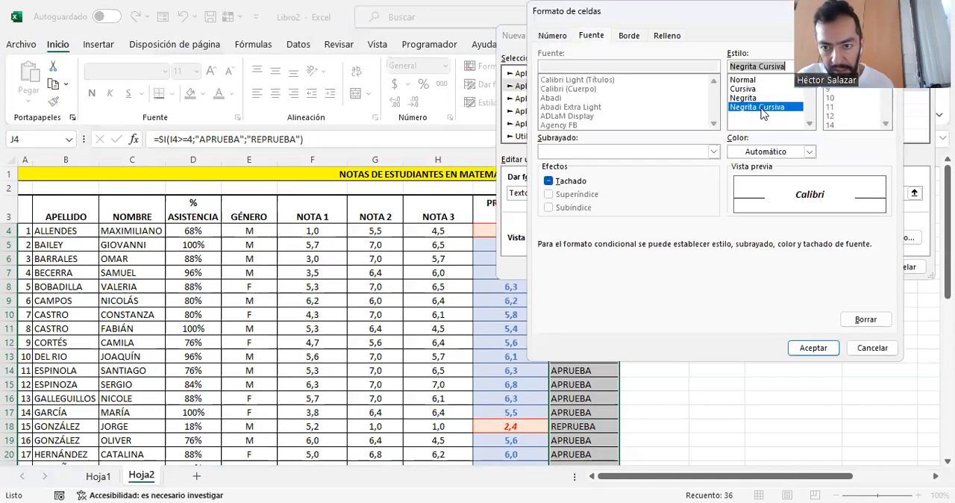
left_click(810, 153)
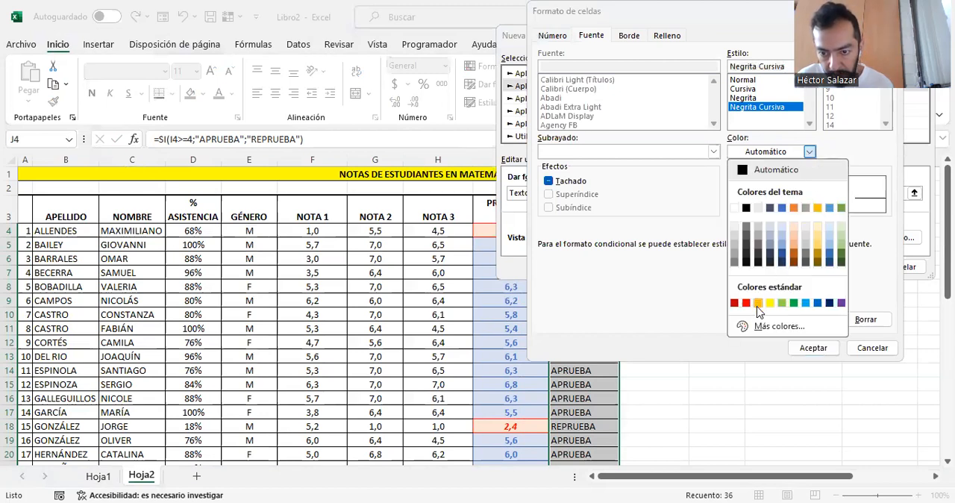
left_click(806, 303)
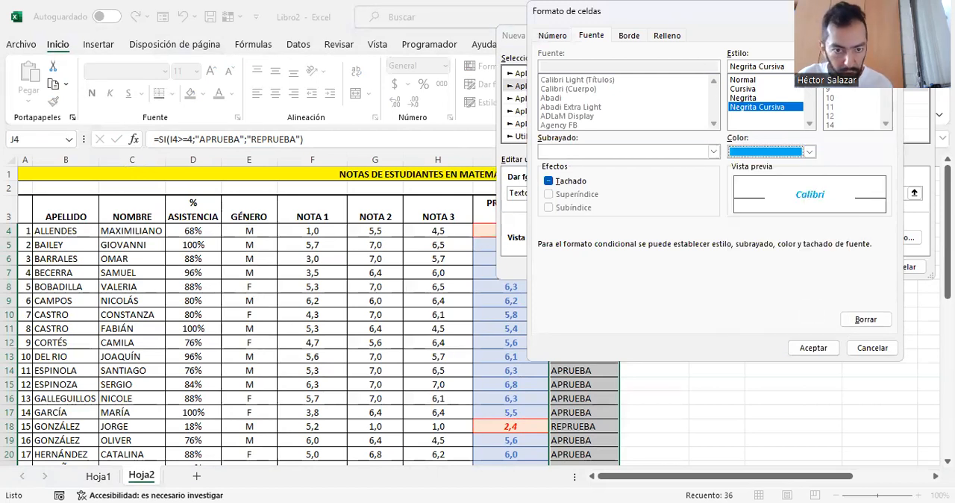
- Give the rule's cell format a yellow fill and apply the rule to the academic status column
left_click_drag(634, 11, 193, 116)
left_click(226, 141)
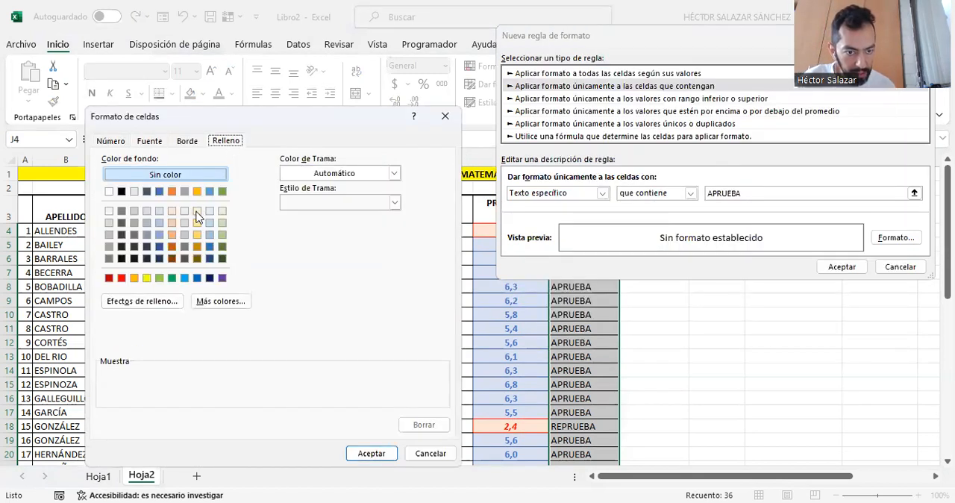
left_click(146, 278)
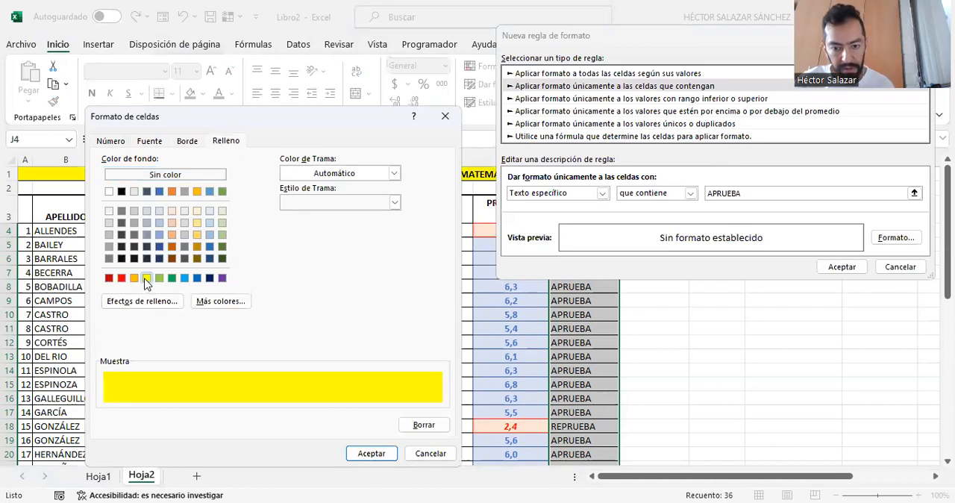
left_click(371, 453)
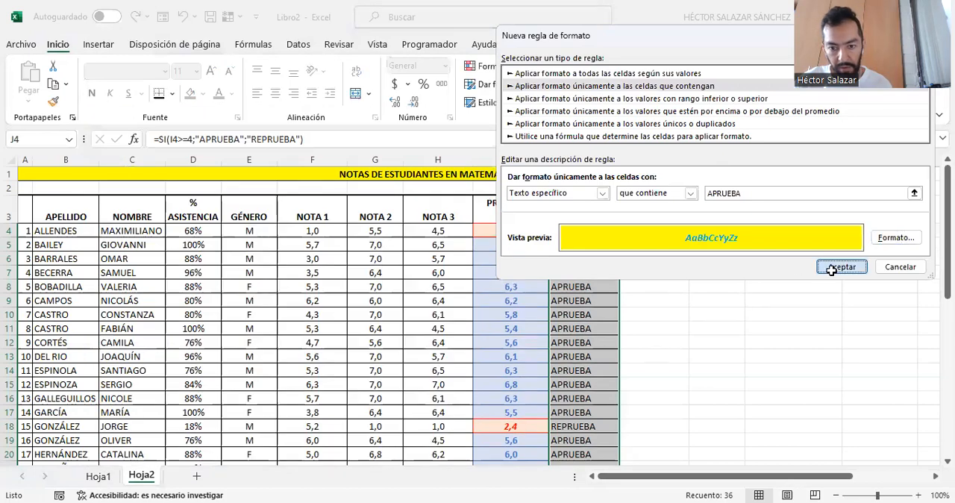
left_click(832, 267)
left_click(735, 270)
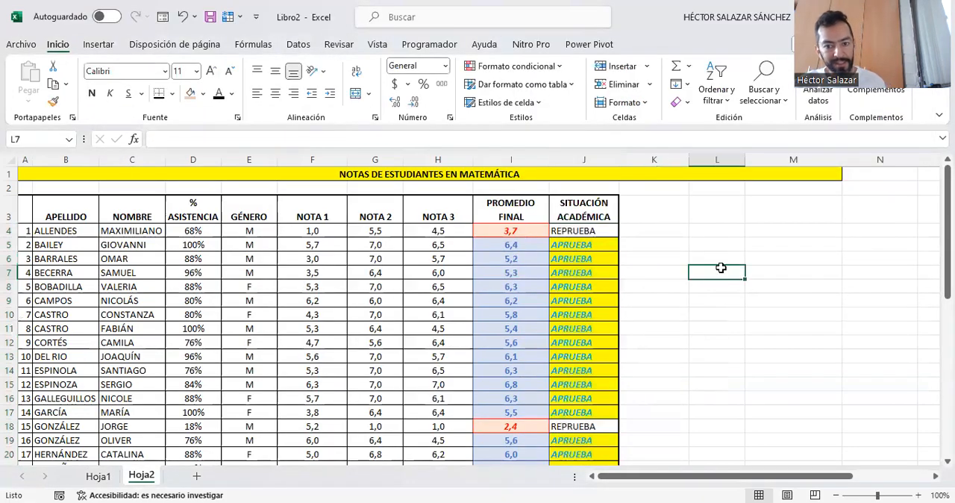
scroll(721, 268, "down", 8)
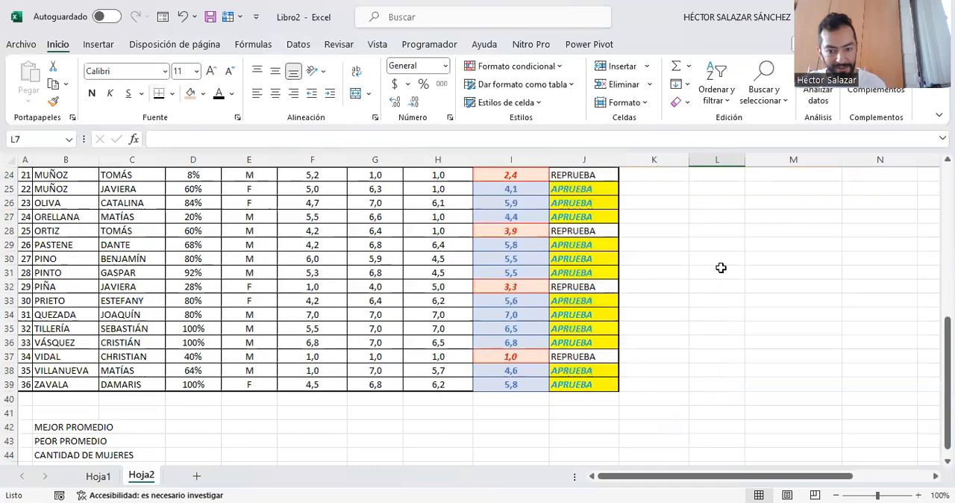
- Centre the academic statuses in J4:J39 horizontally
scroll(721, 267, "up", 8)
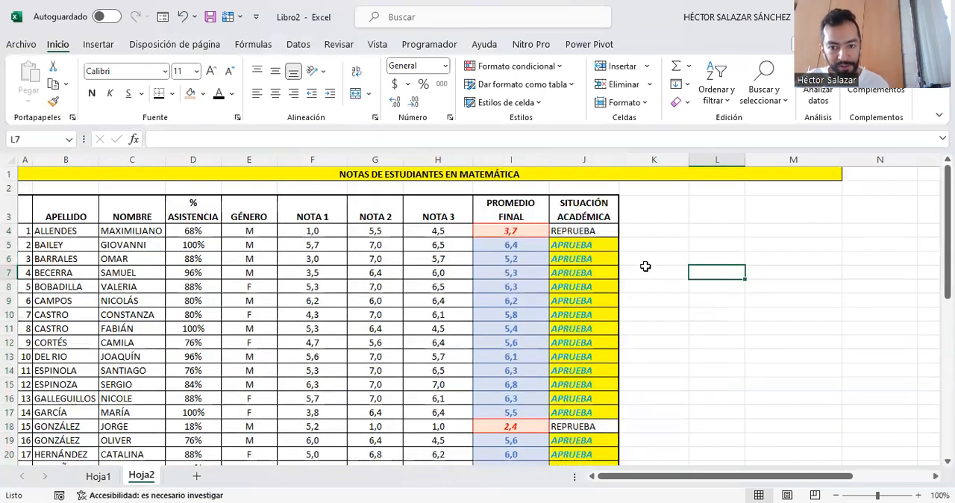
left_click_drag(608, 231, 608, 457)
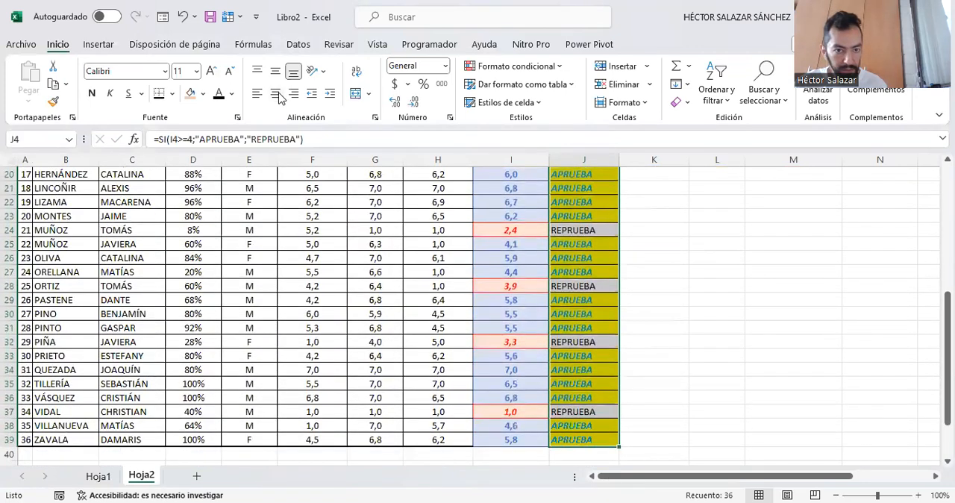
scroll(610, 203, "up", 6)
- Create a conditional formatting rule on J4:J39 for cells whose specific text contains REPRUEBA
left_click(617, 233)
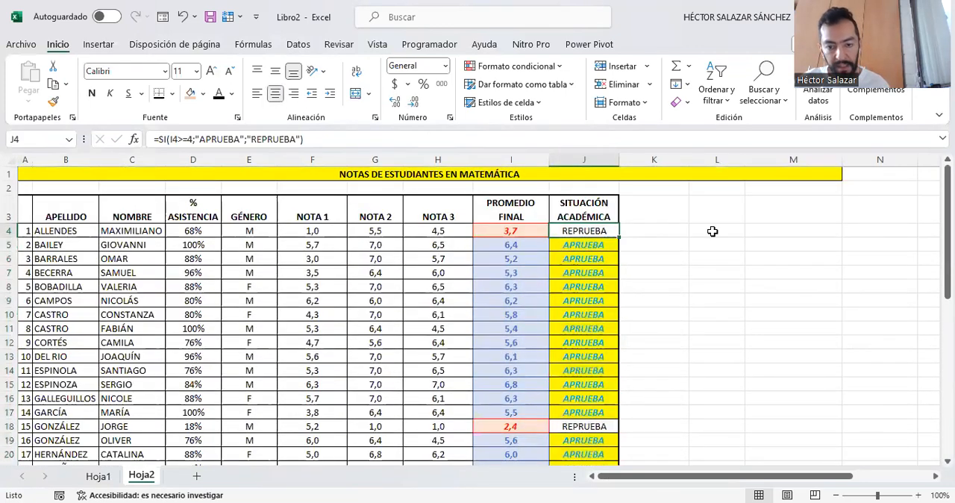
left_click_drag(616, 233, 619, 462)
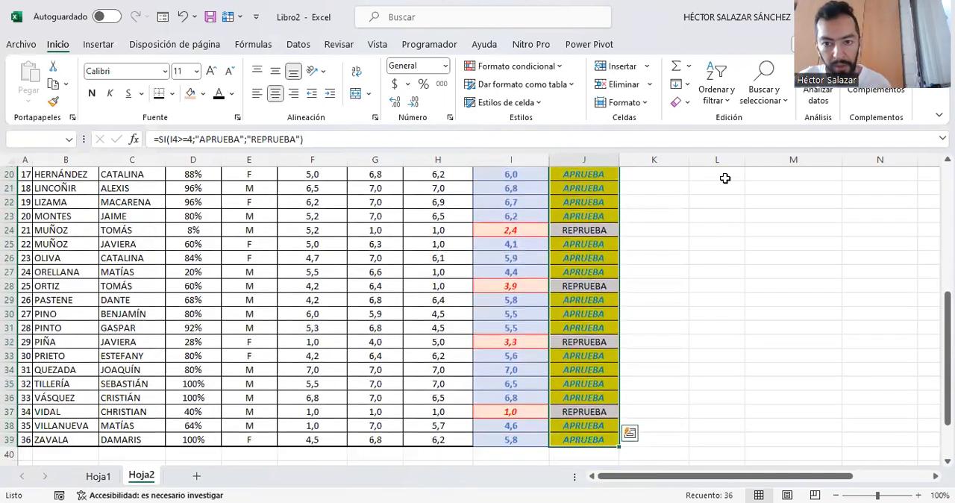
left_click(527, 69)
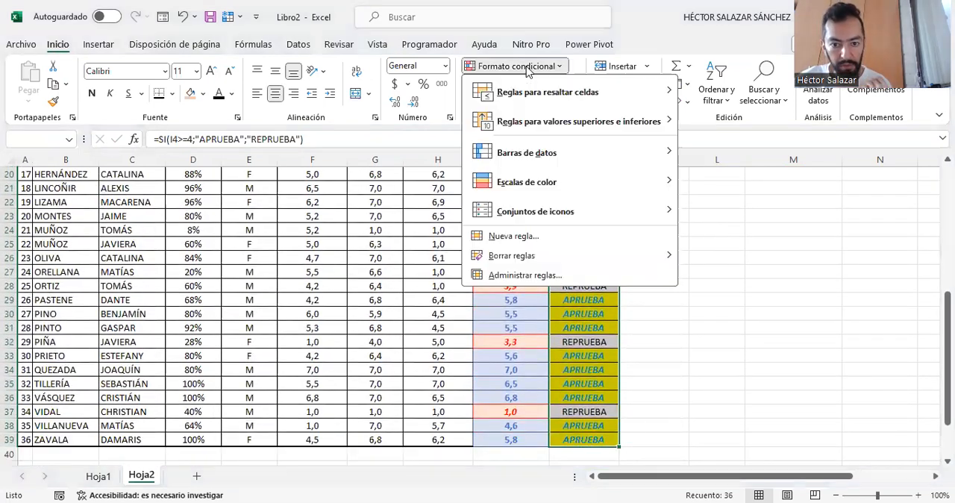
left_click(525, 233)
left_click(594, 70)
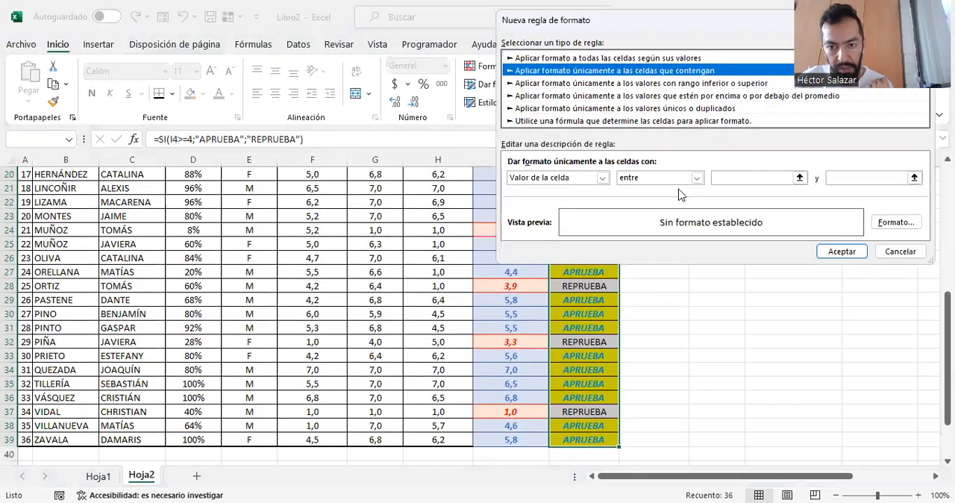
left_click(603, 180)
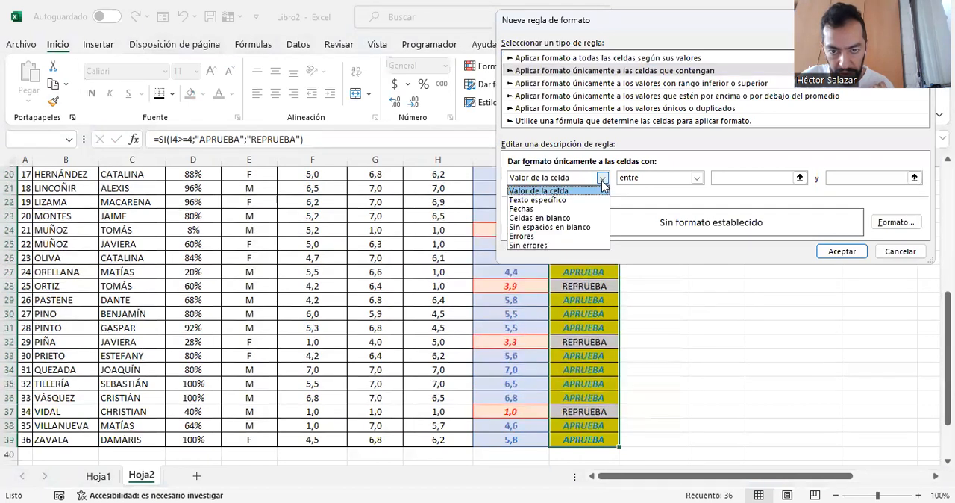
left_click(568, 203)
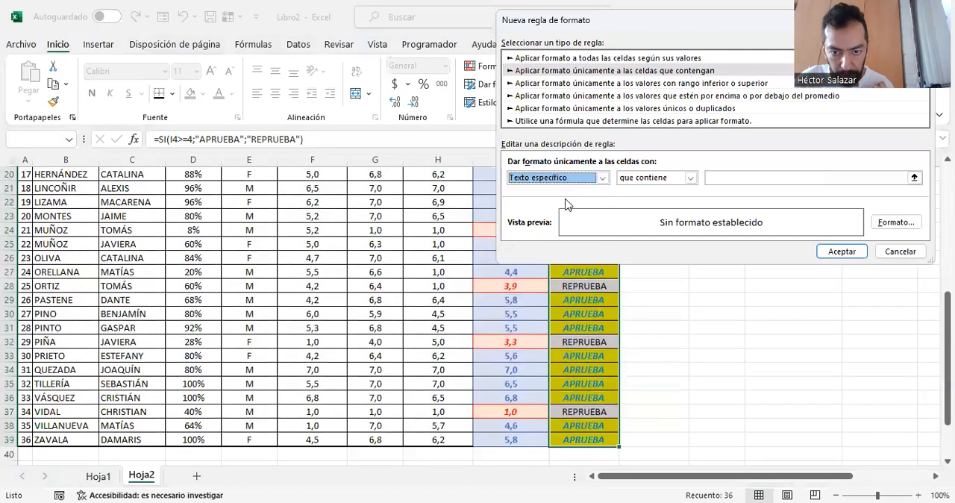
left_click(710, 179)
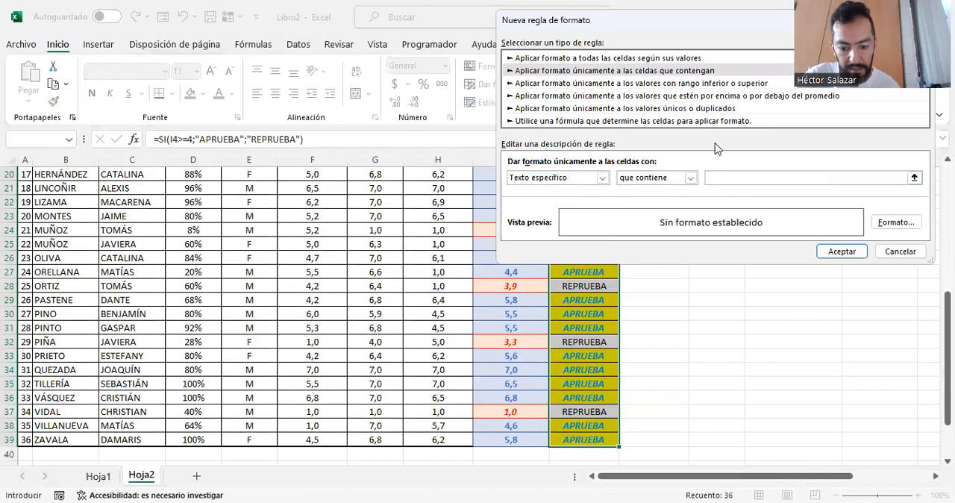
type("REPRUEBA")
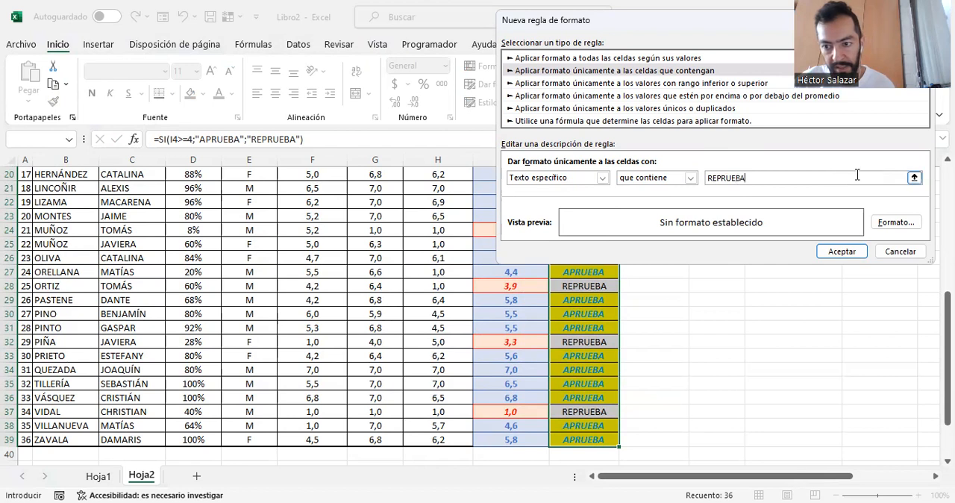
- Give the REPRUEBA rule a standard red fill and a white Cursiva font, and apply it to the academic status column
left_click(896, 222)
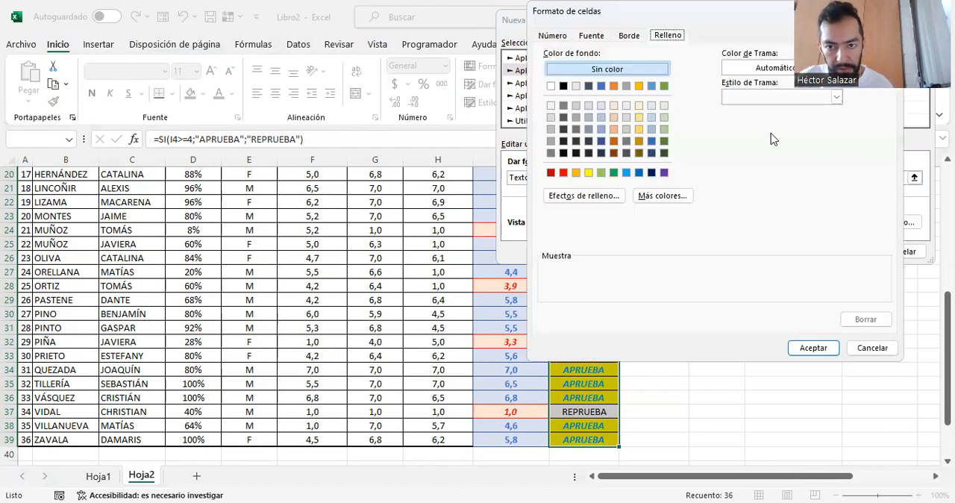
left_click(564, 173)
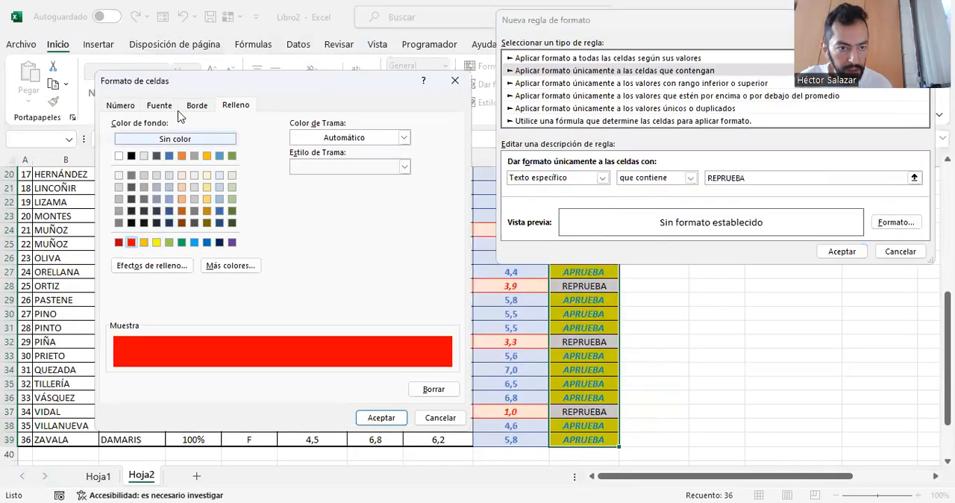
left_click(159, 105)
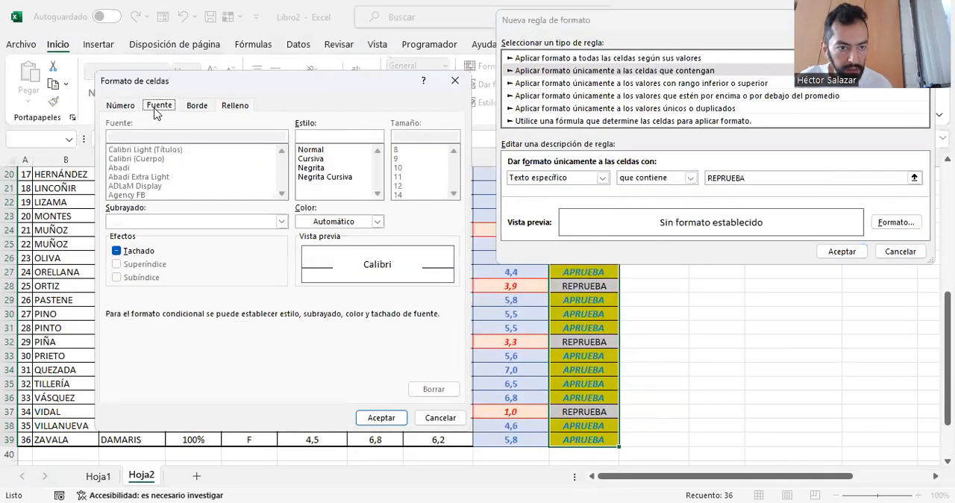
left_click(318, 159)
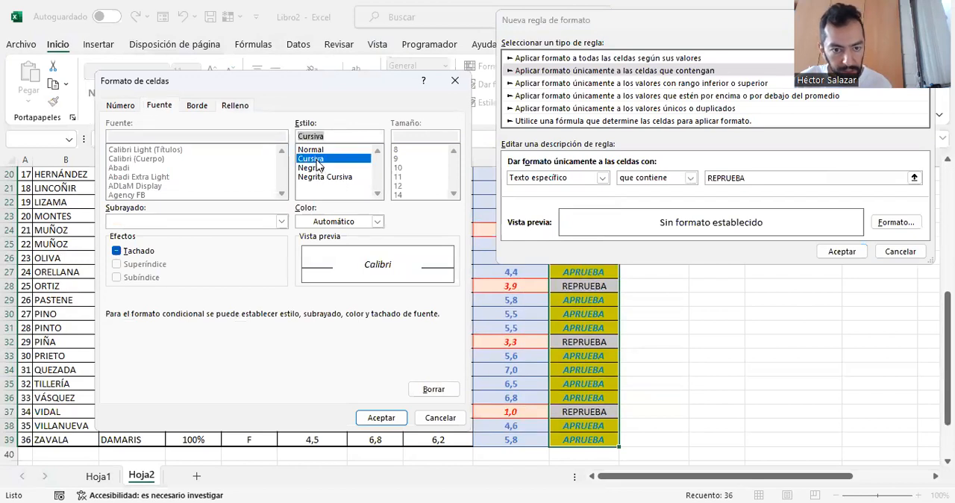
left_click(378, 221)
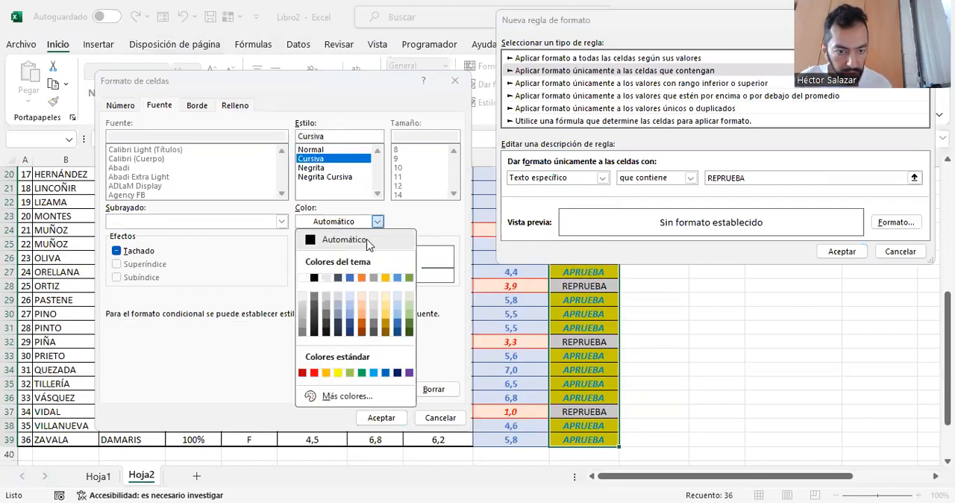
left_click(303, 278)
left_click(382, 417)
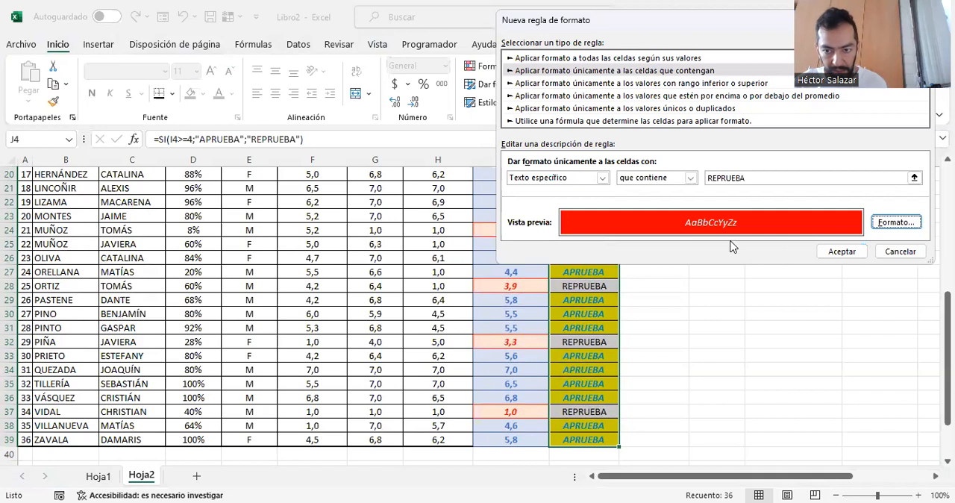
left_click(839, 252)
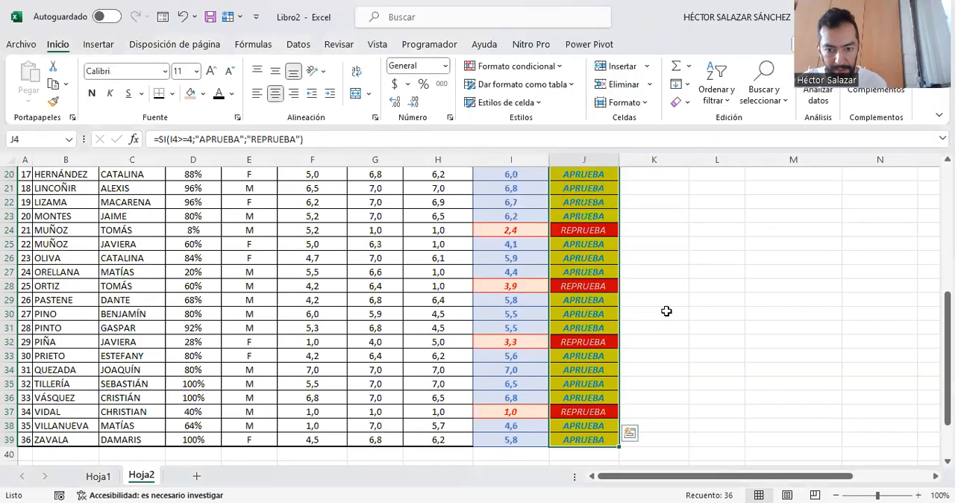
- Review the conditional formatting of the academic statuses and final averages from the first student to the last
left_click(675, 299)
scroll(583, 430, "up", 7)
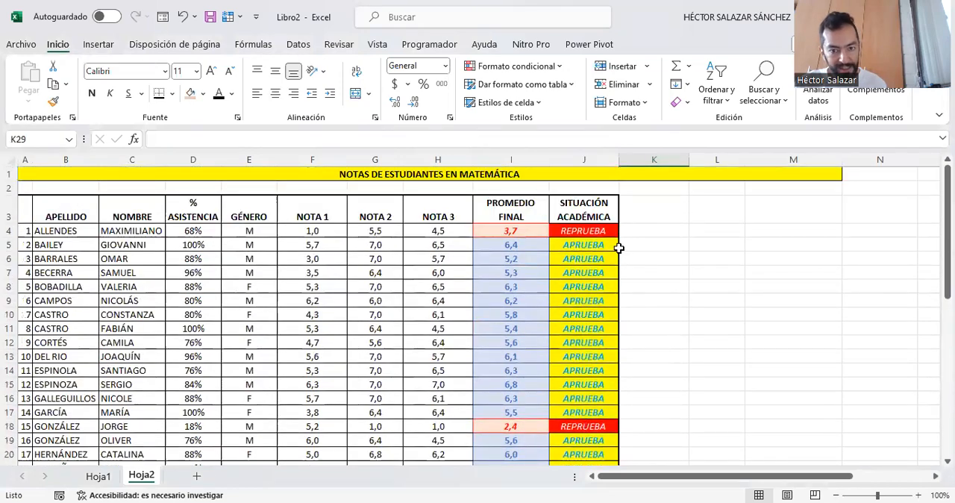
scroll(619, 248, "down", 8)
scroll(619, 247, "down", 1)
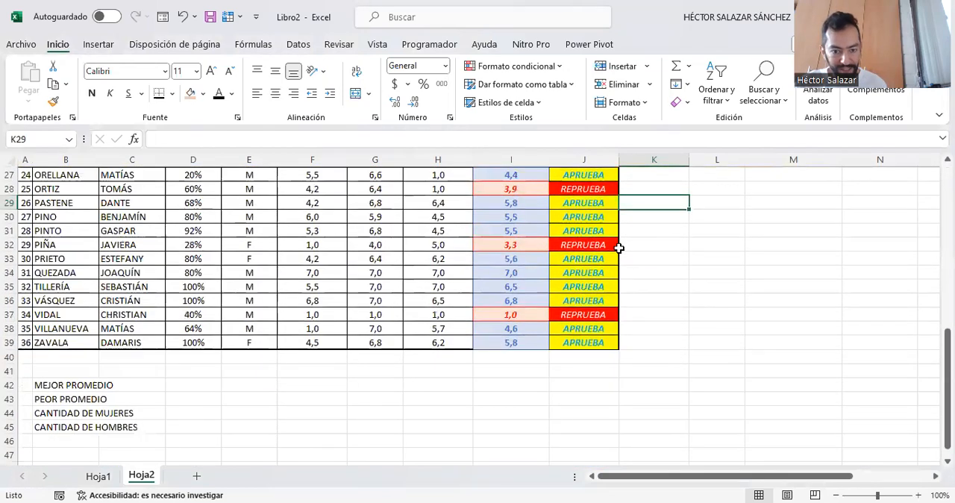
scroll(619, 248, "up", 9)
scroll(701, 311, "down", 1)
scroll(701, 311, "down", 7)
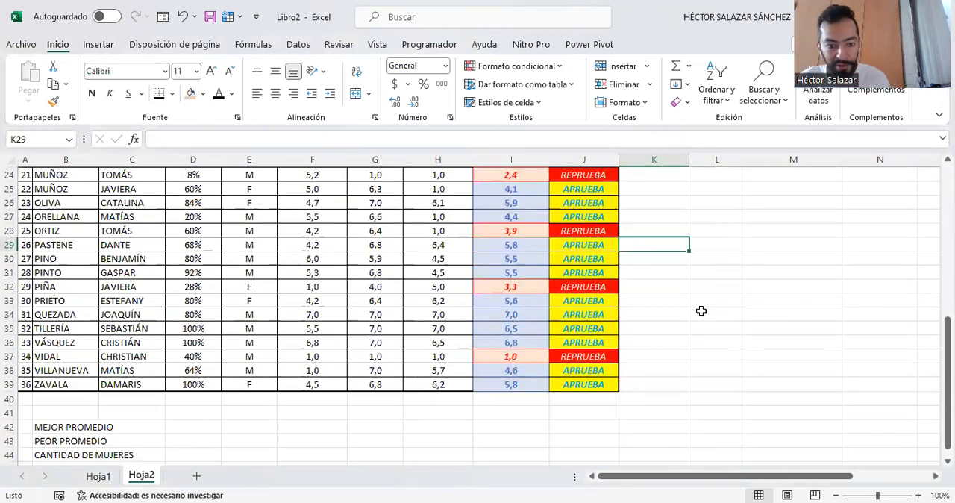
scroll(702, 311, "up", 8)
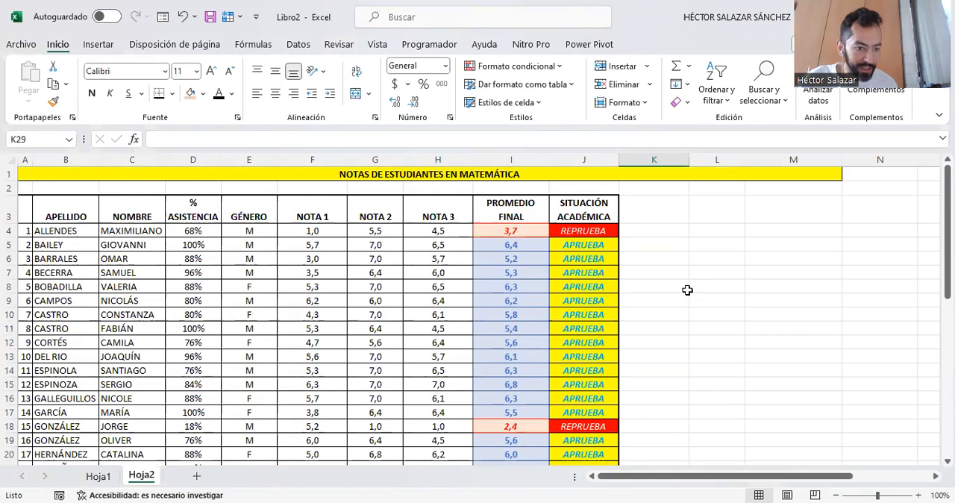
scroll(687, 290, "down", 2)
scroll(687, 290, "up", 2)
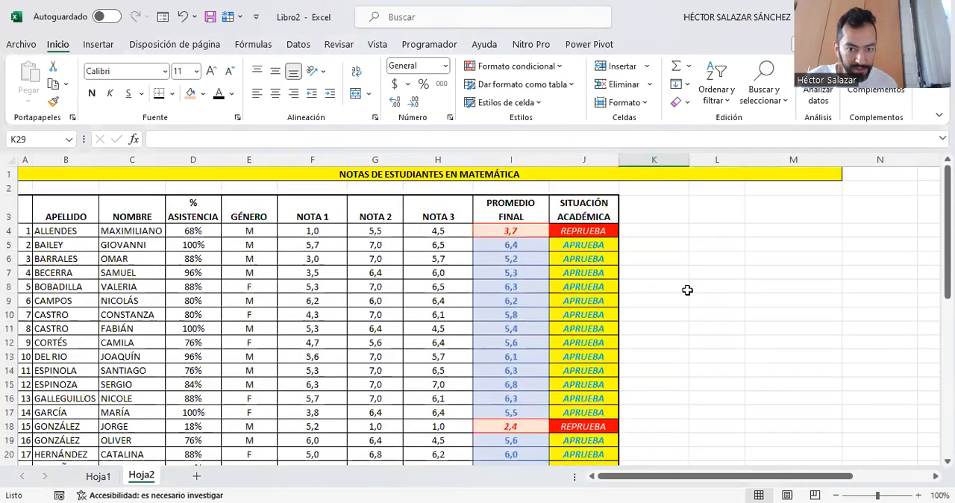
- Calculate the best average (MEJOR PROMEDIO) in D42 with the formula =MAX(I4:I39)
scroll(687, 290, "down", 10)
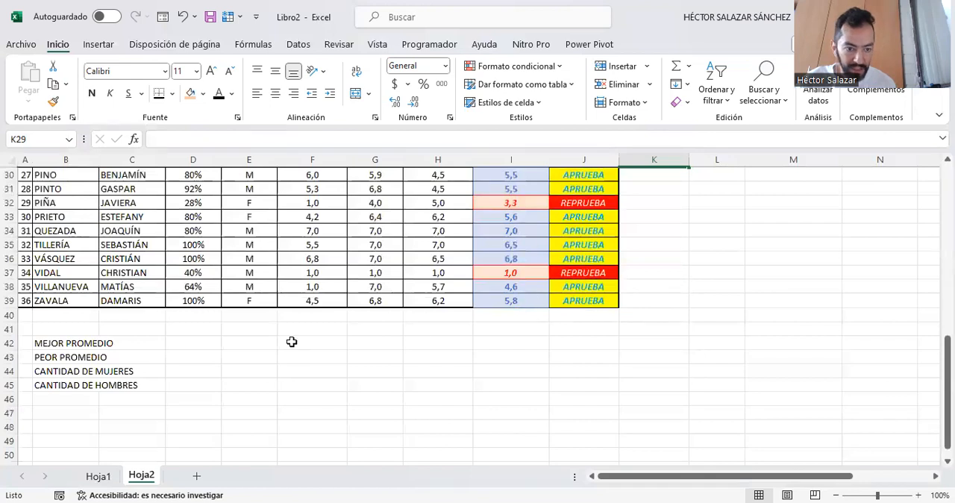
left_click(193, 343)
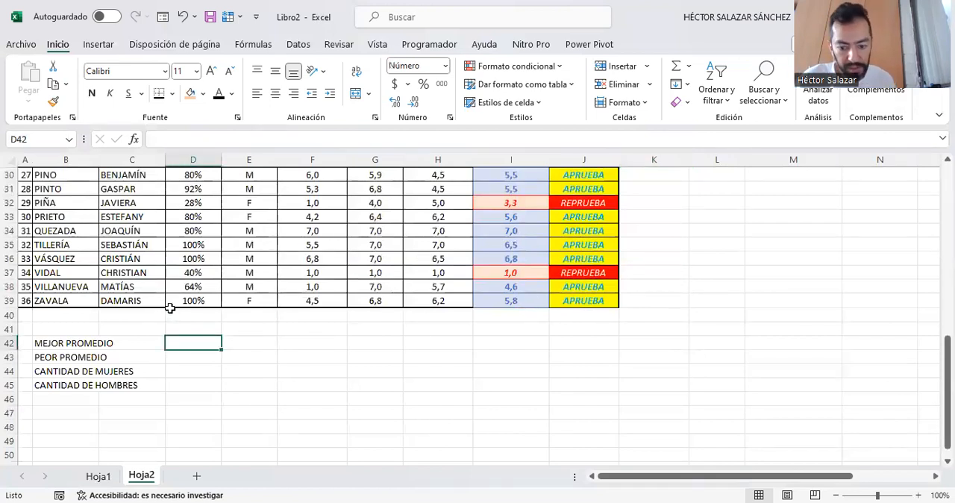
type("=")
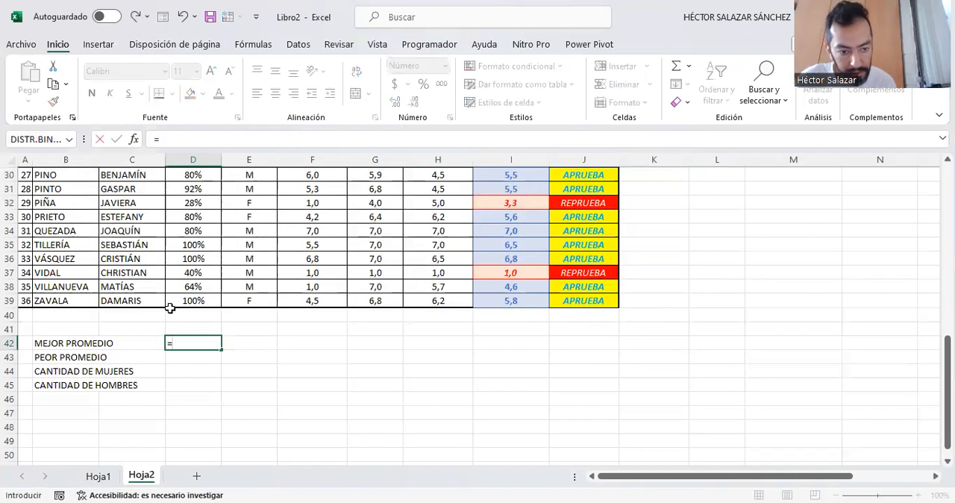
type("M")
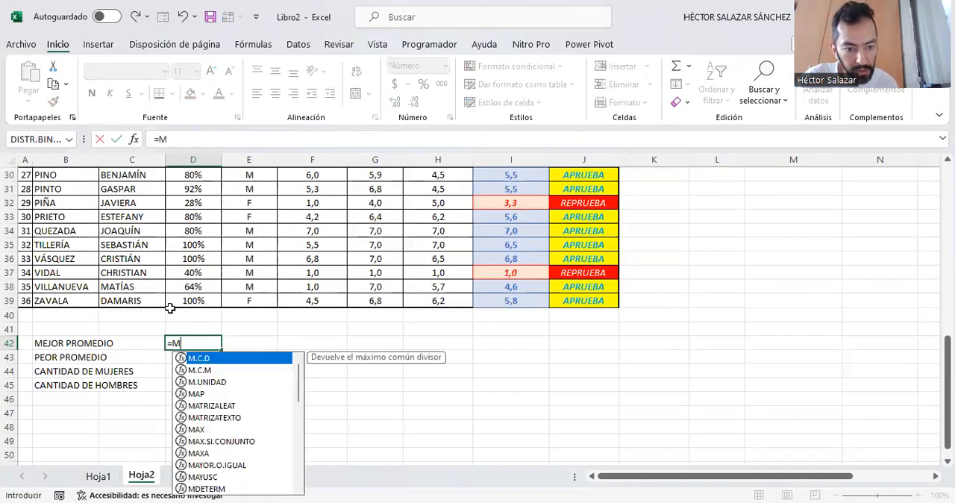
type("AX")
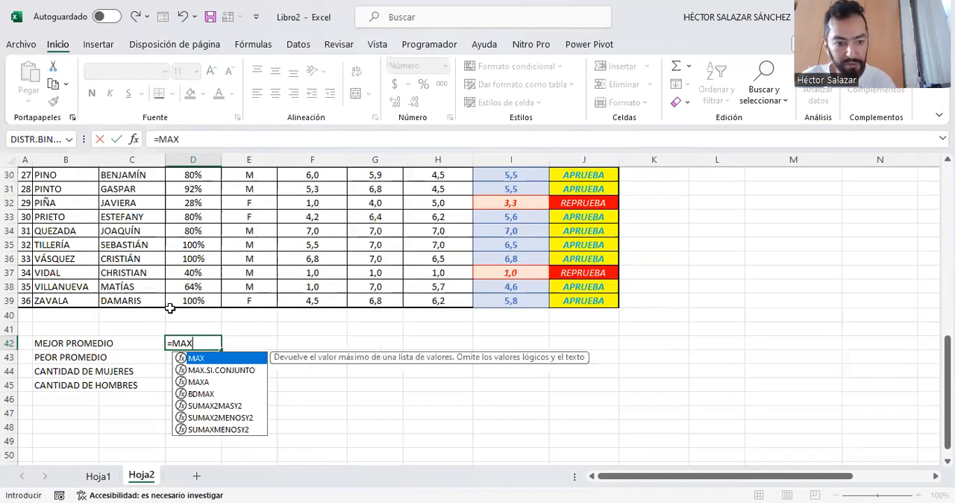
type("(")
scroll(171, 305, "up", 1)
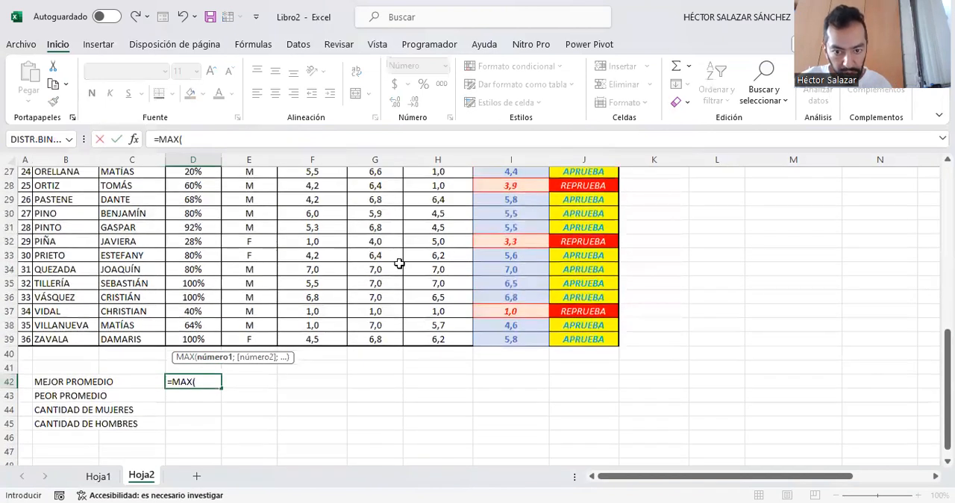
scroll(399, 263, "up", 9)
left_click_drag(510, 233, 518, 441)
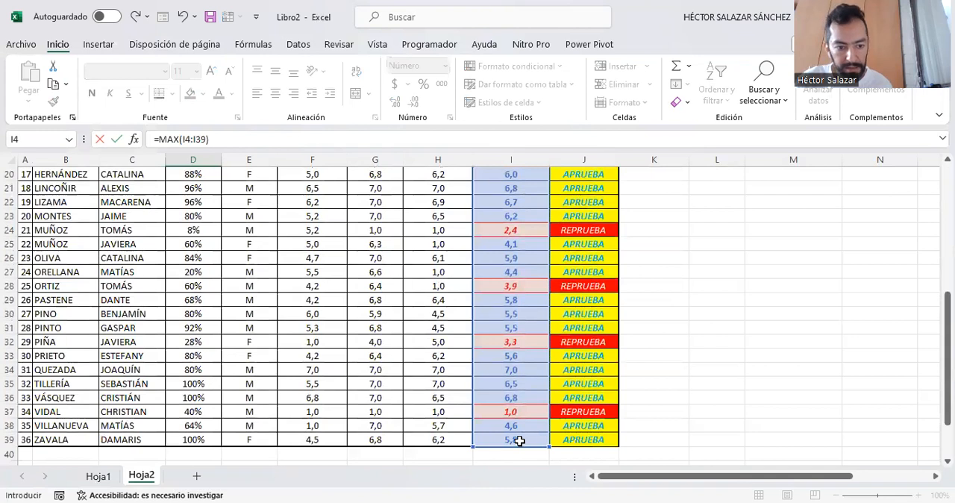
key("ctrl+Return")
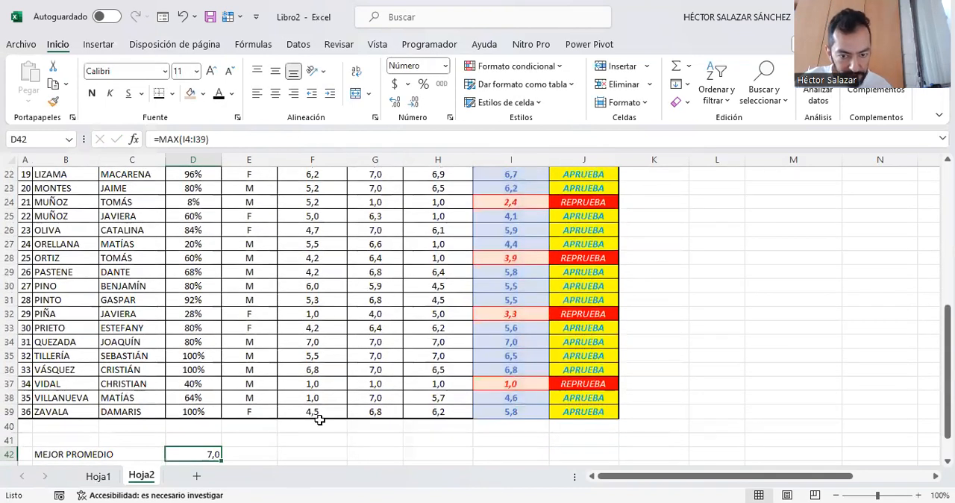
- Locate the best final average in column I and select that student's surname and first name
left_click(518, 344)
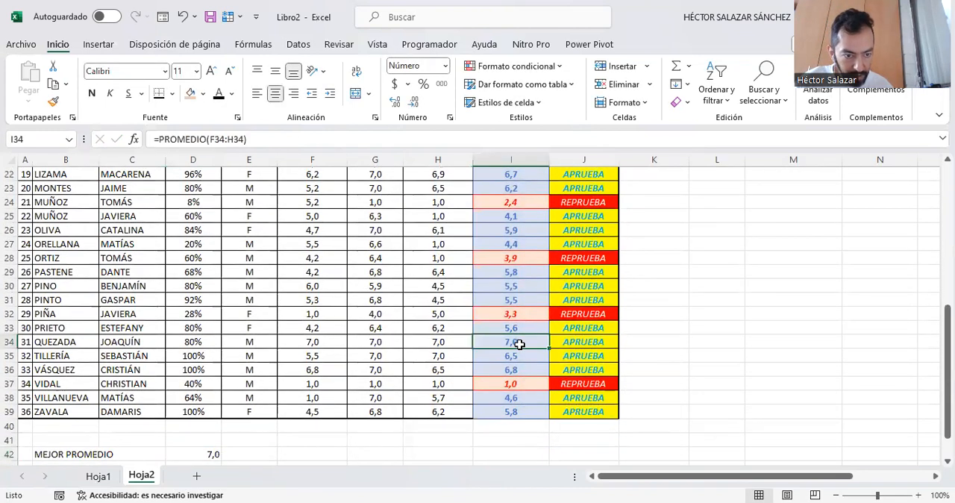
left_click(85, 342)
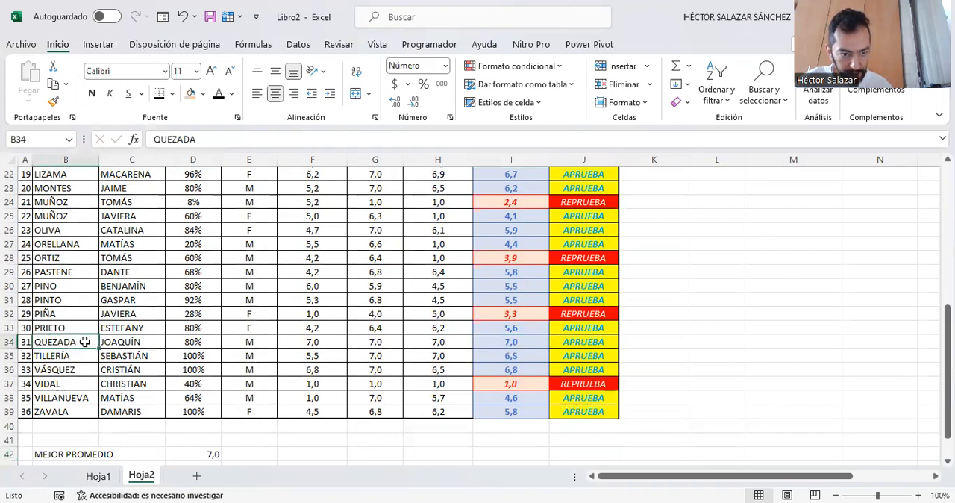
left_click_drag(85, 342, 127, 342)
- Calculate the worst average (PEOR PROMEDIO) in D43 with =MIN(I4:I39) and select the matching final average in column I
scroll(217, 388, "down", 3)
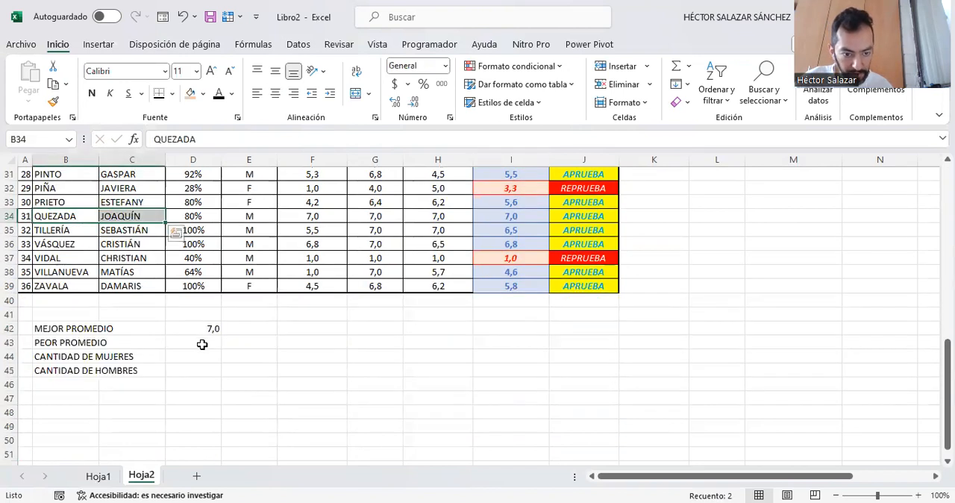
left_click(202, 344)
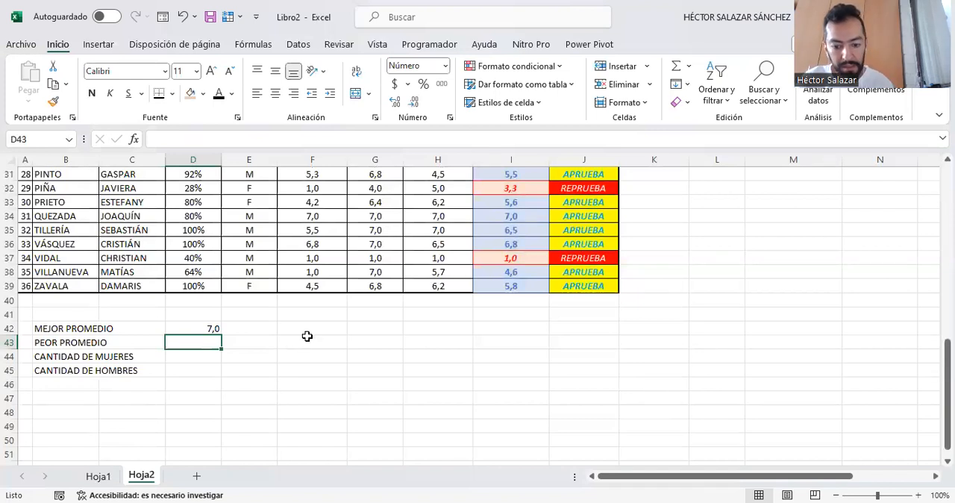
type("=MIN")
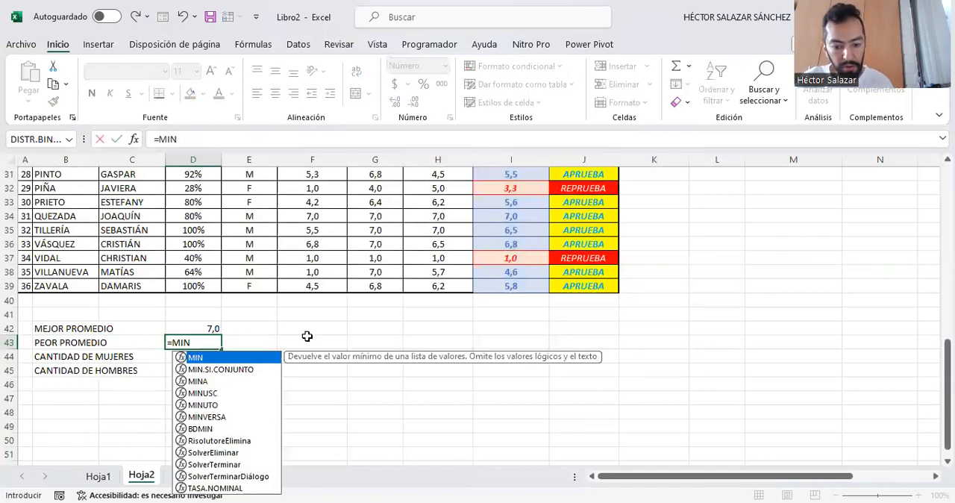
type("(")
scroll(471, 291, "up", 2)
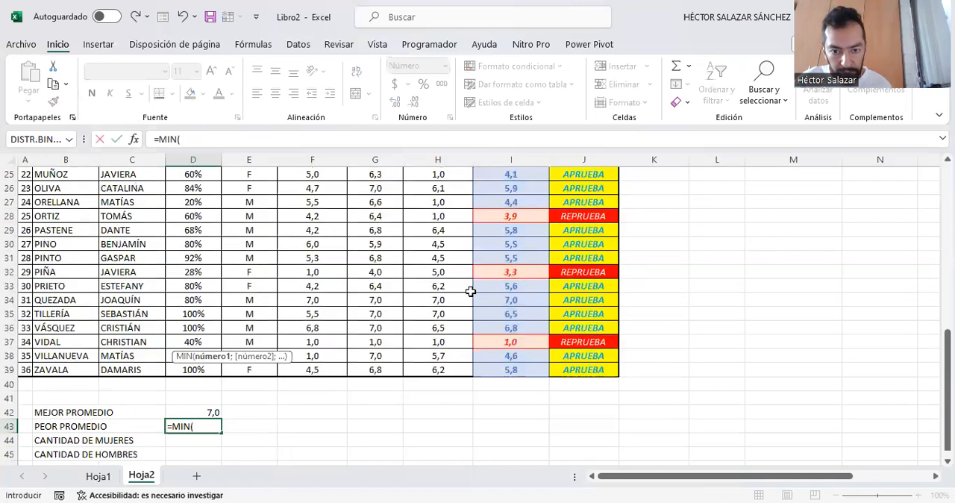
scroll(492, 277, "up", 8)
left_click(514, 232)
left_click_drag(533, 420, 532, 449)
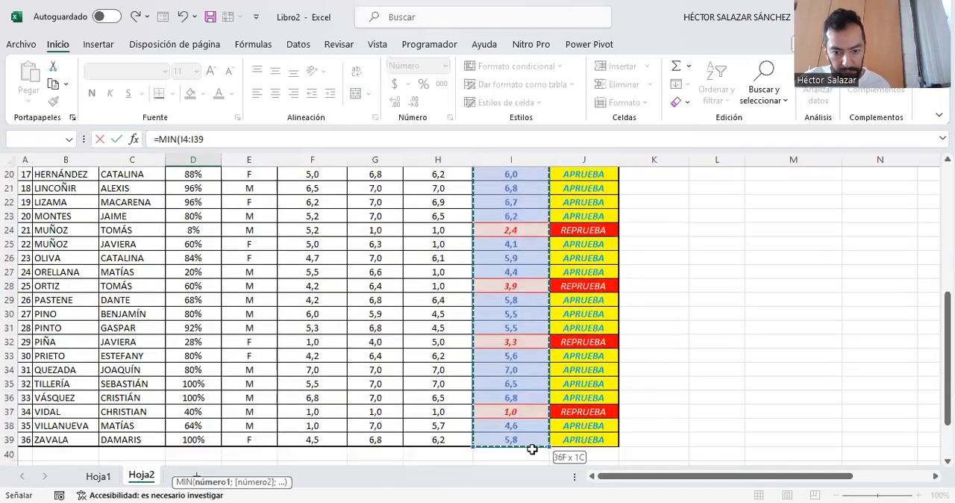
scroll(525, 422, "down", 1)
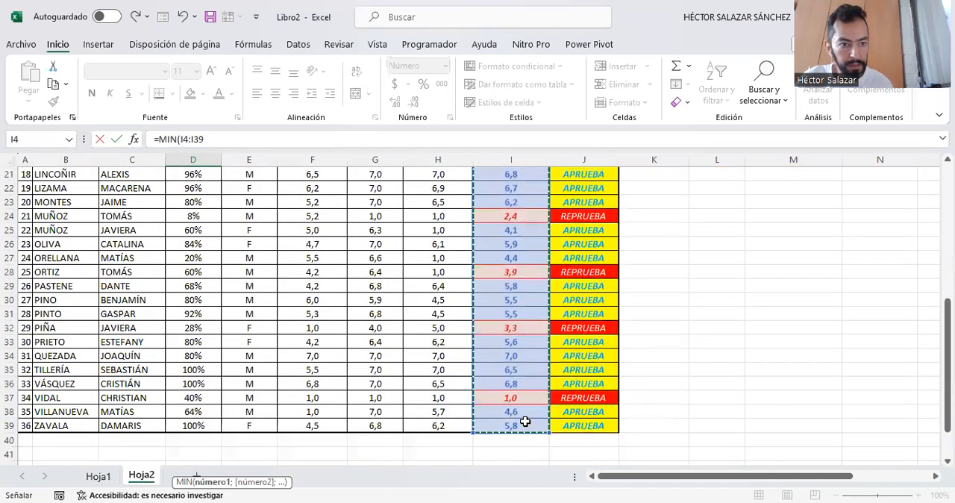
type(")")
key("ctrl+Return")
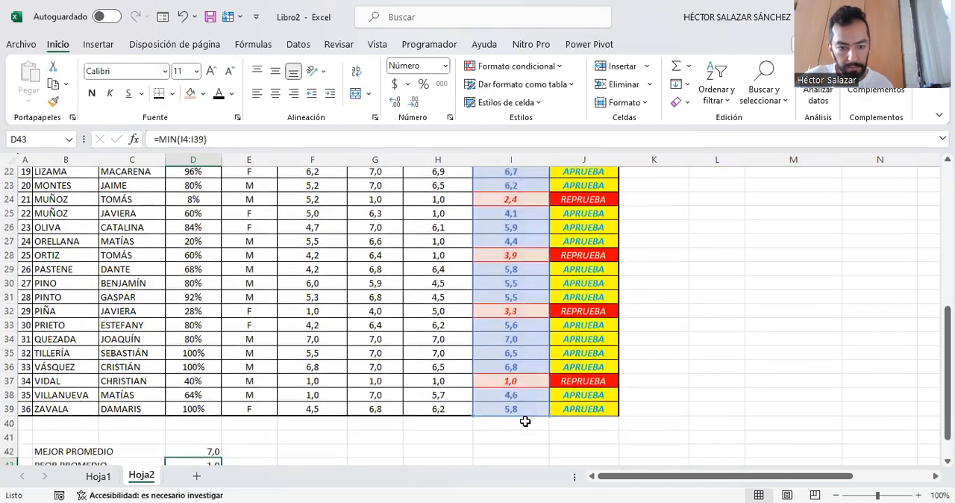
left_click(523, 371)
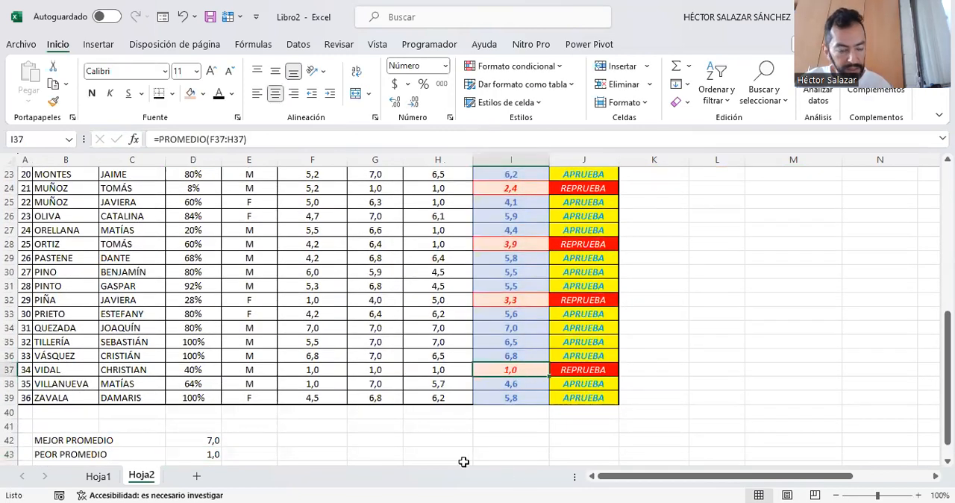
- Count the women (CANTIDAD DE MUJERES) in D44 with the formula =CONTAR.SI(E4:E39;"F")
scroll(463, 462, "down", 1)
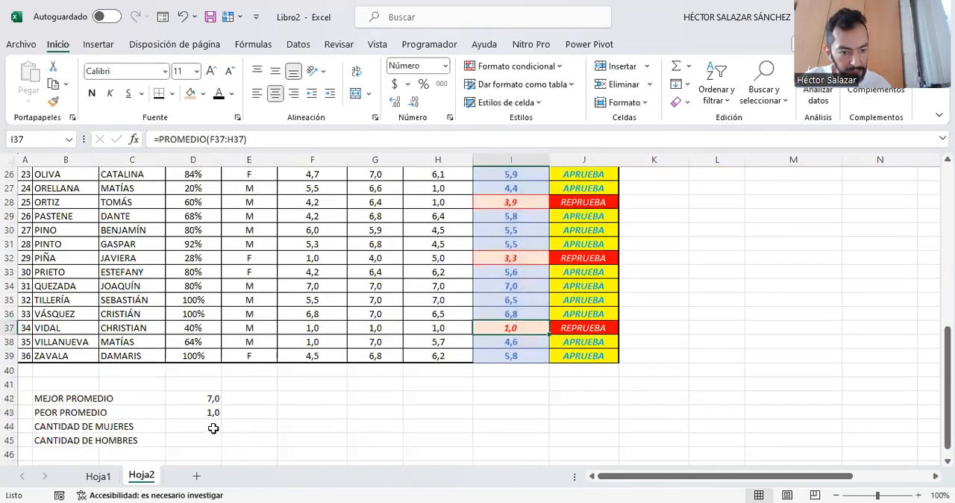
left_click(213, 428)
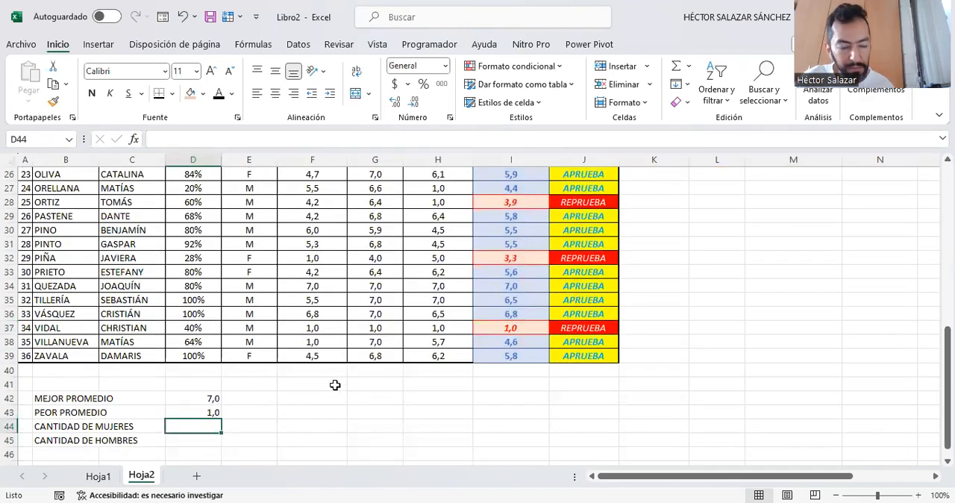
type("=")
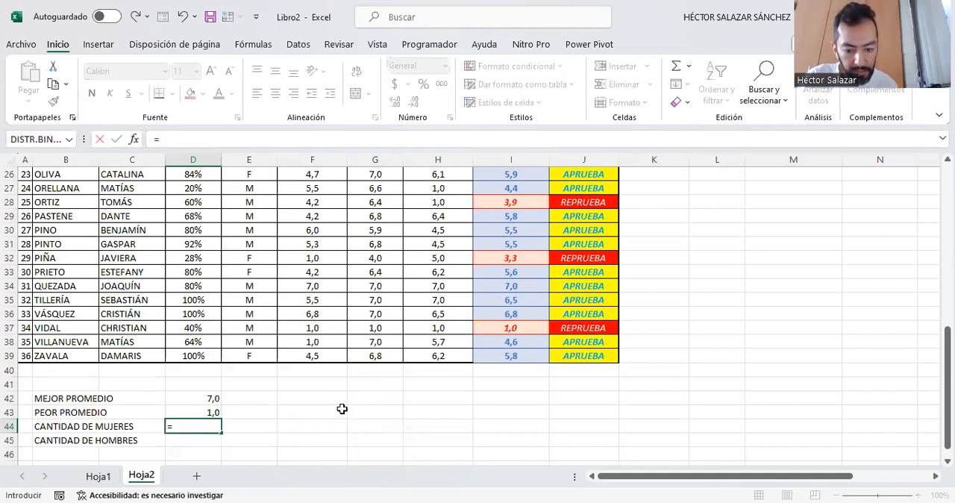
type("CONTAR.SI")
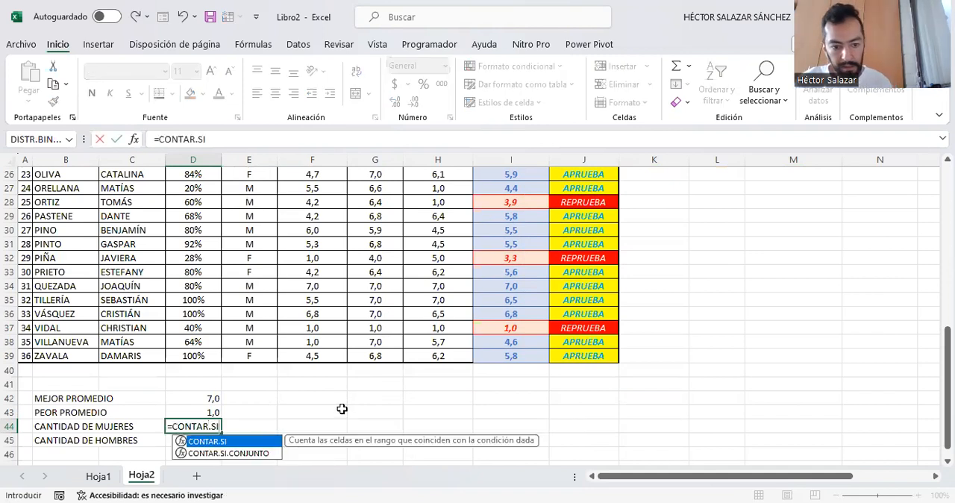
type("(")
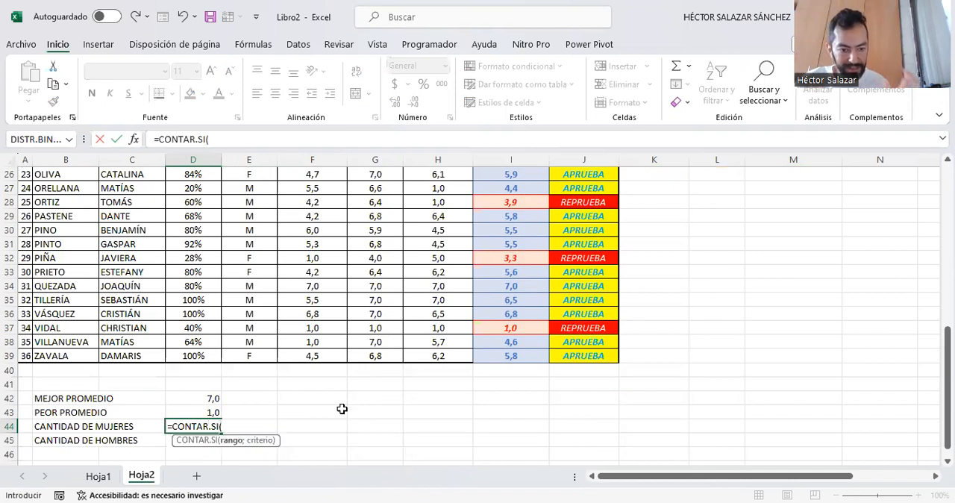
scroll(237, 274, "up", 1)
scroll(237, 274, "up", 8)
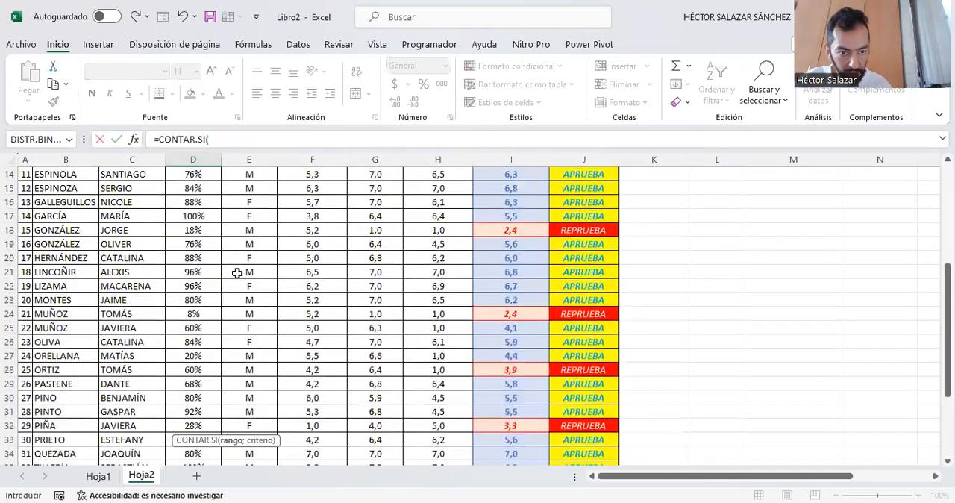
left_click_drag(263, 231, 259, 250)
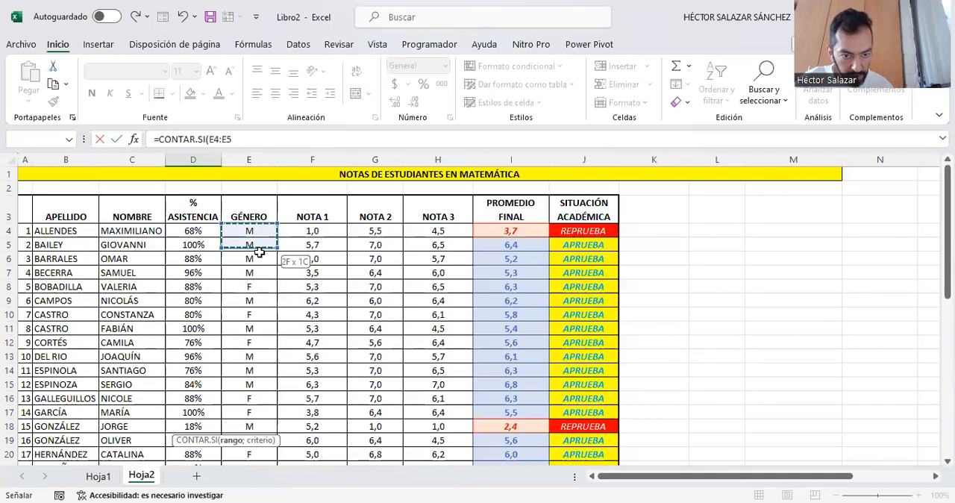
left_click_drag(266, 389, 254, 455)
scroll(271, 375, "down", 4)
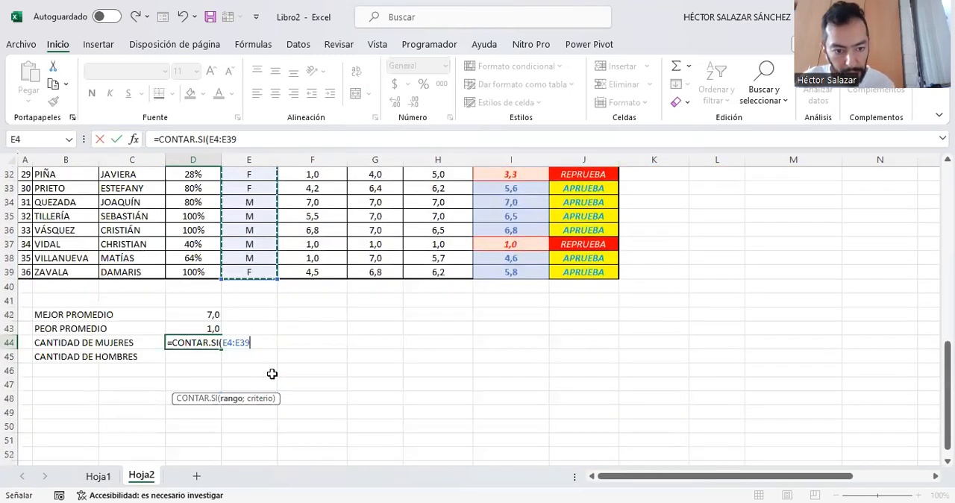
type(";\"")
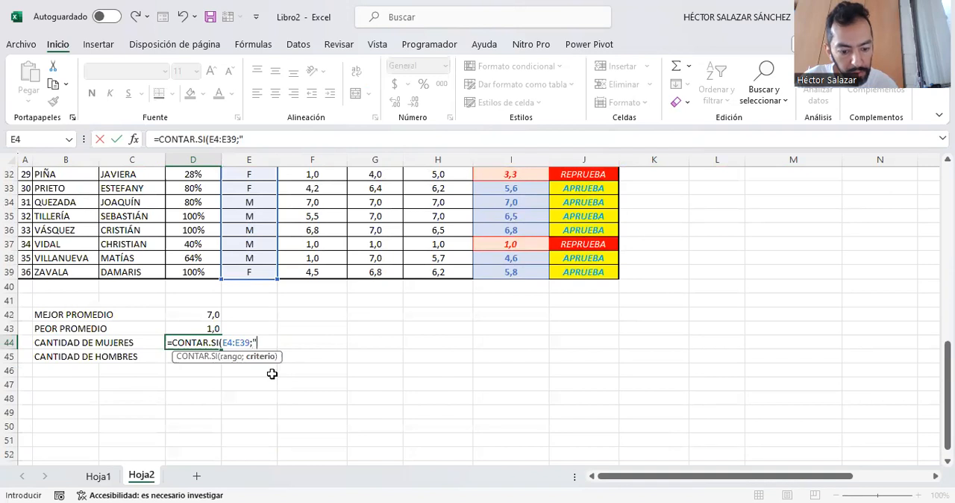
type("F")
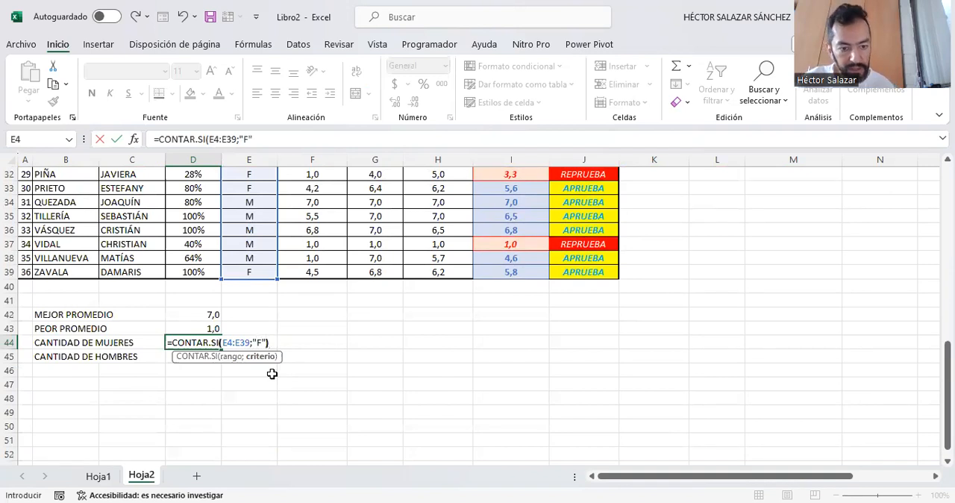
type("\")")
key("ctrl+Return")
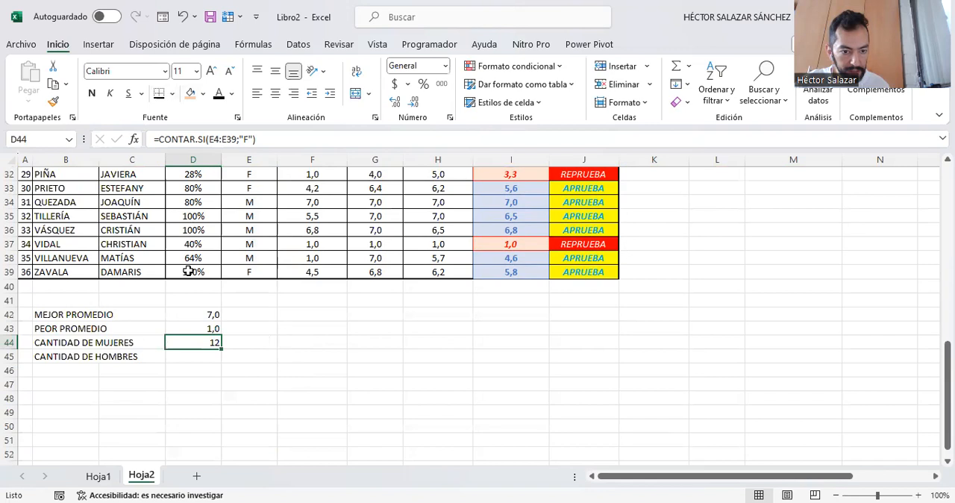
- Apply a thick outside border (Borde exterior grueso) to each of the cells D44 and D45
left_click(172, 93)
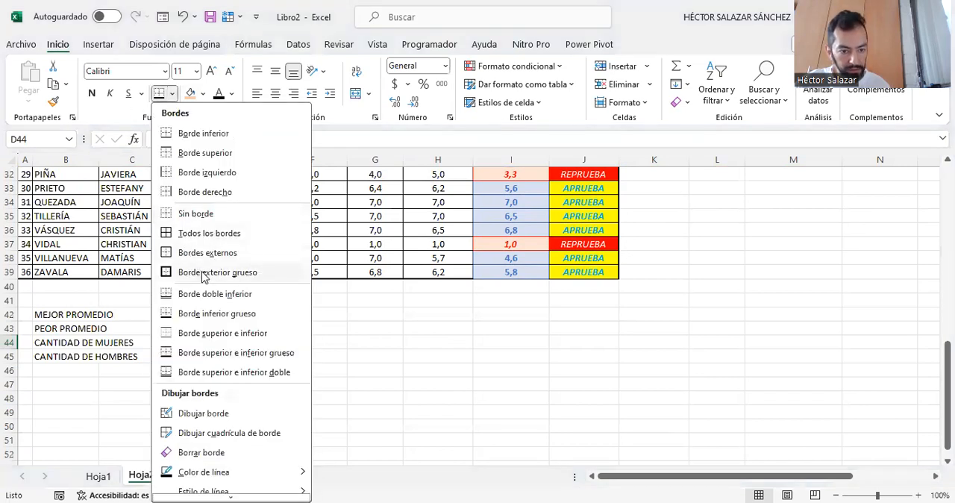
left_click(204, 273)
left_click(224, 369)
left_click(196, 358)
left_click(160, 93)
left_click(243, 384)
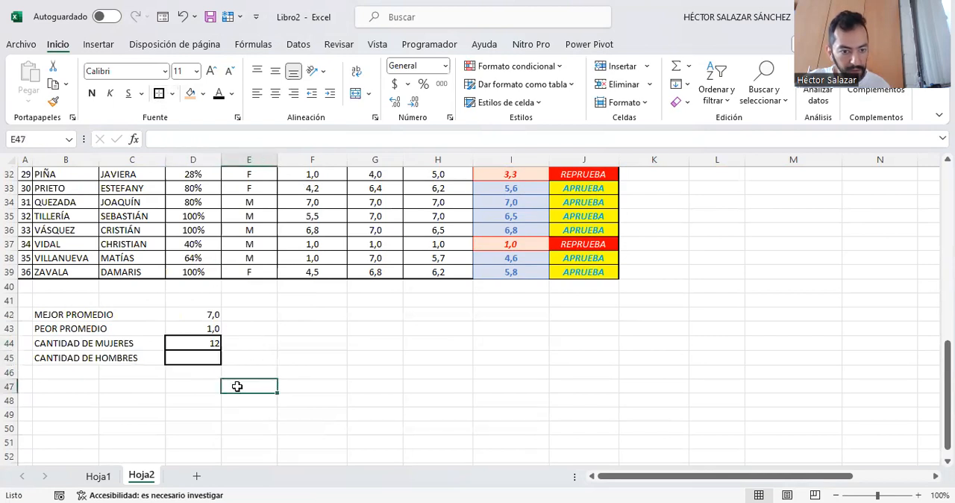
- Count the men (CANTIDAD DE HOMBRES) in D45 with the formula =CONTAR.SI(E4:E39;"M")
left_click(182, 359)
type("=")
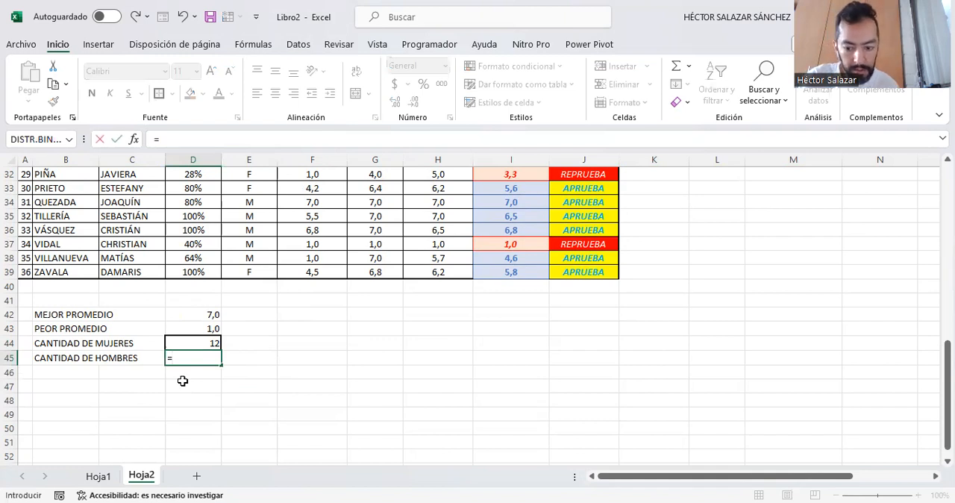
type("CONTAR")
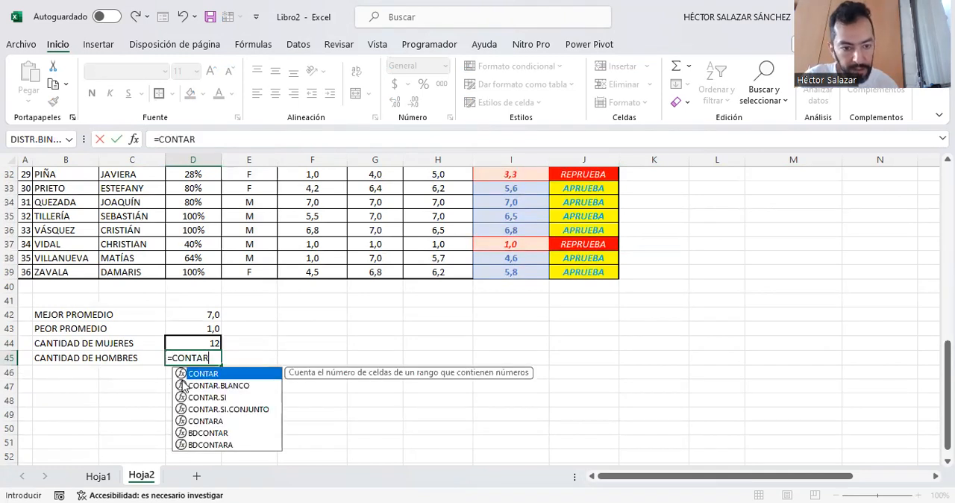
type(".SI(")
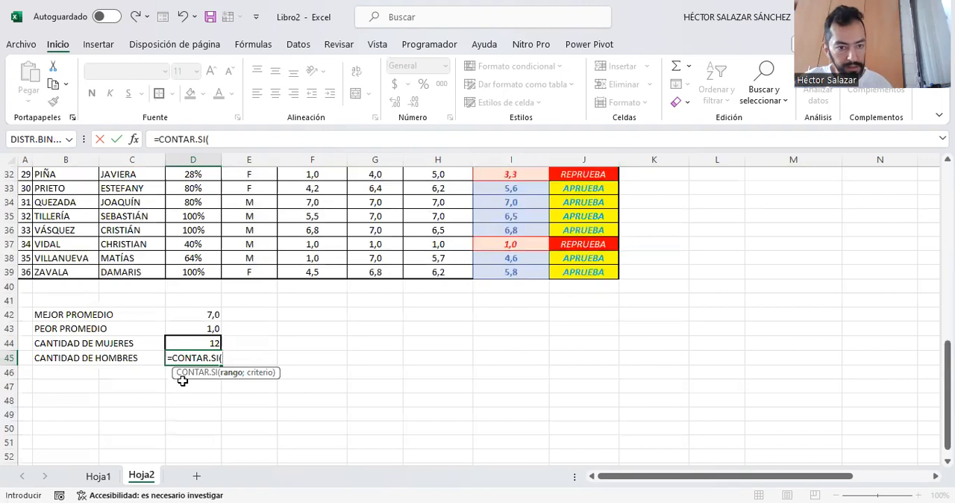
scroll(228, 306, "up", 9)
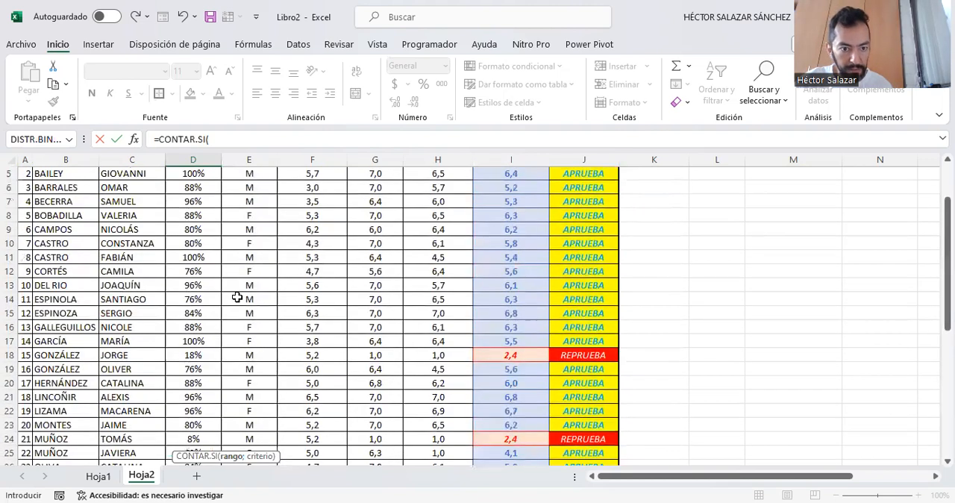
scroll(237, 298, "up", 2)
left_click_drag(251, 231, 252, 249)
left_click_drag(257, 403, 260, 454)
scroll(256, 441, "down", 3)
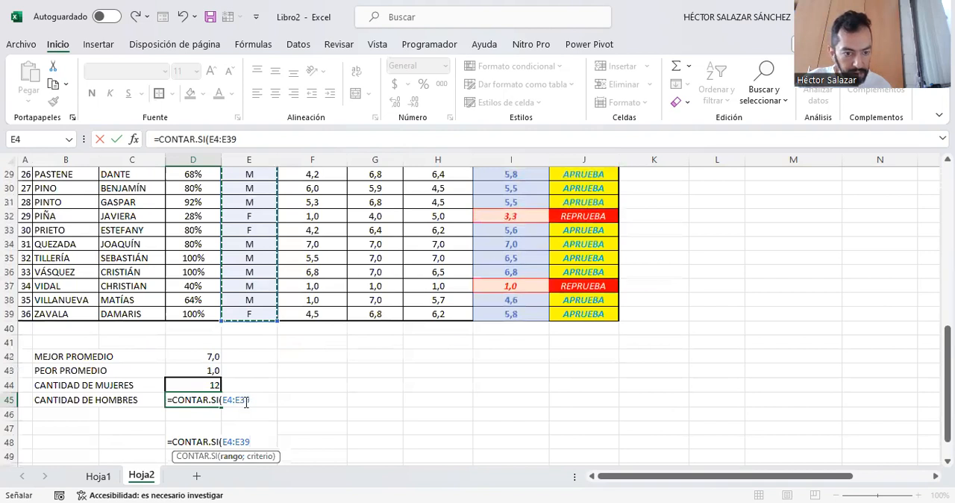
type(";")
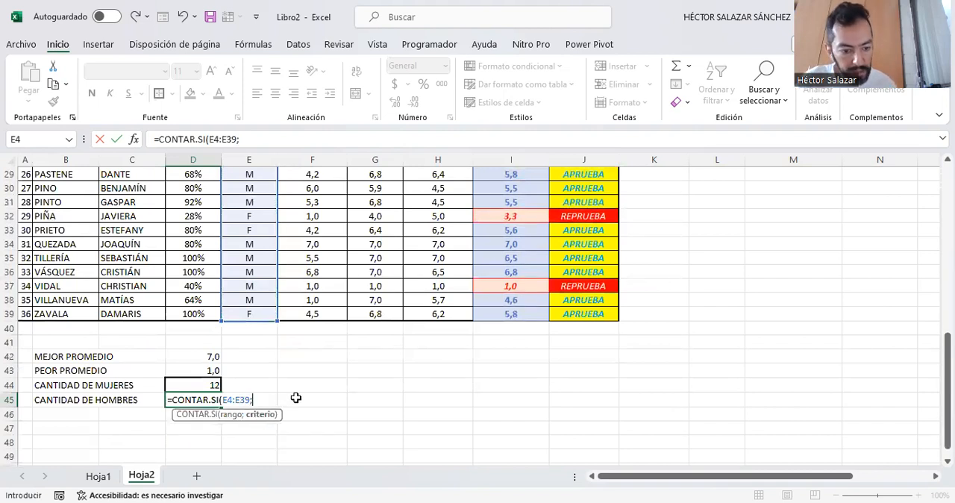
type("\"M")
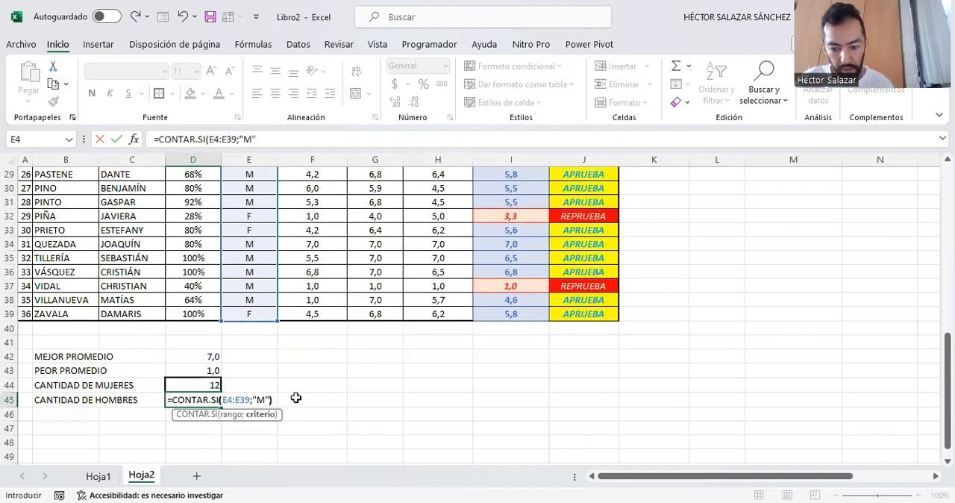
type("\")")
key("ctrl+Return")
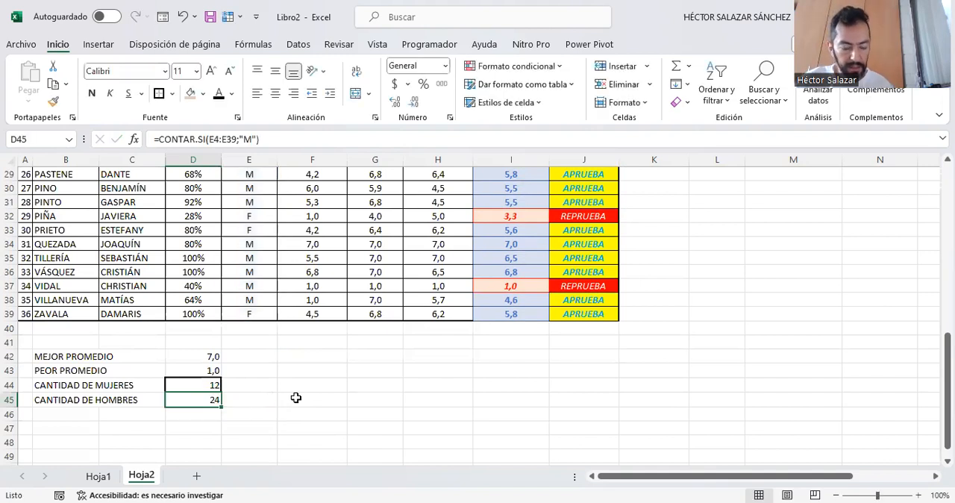
left_click(251, 400)
left_click(322, 401)
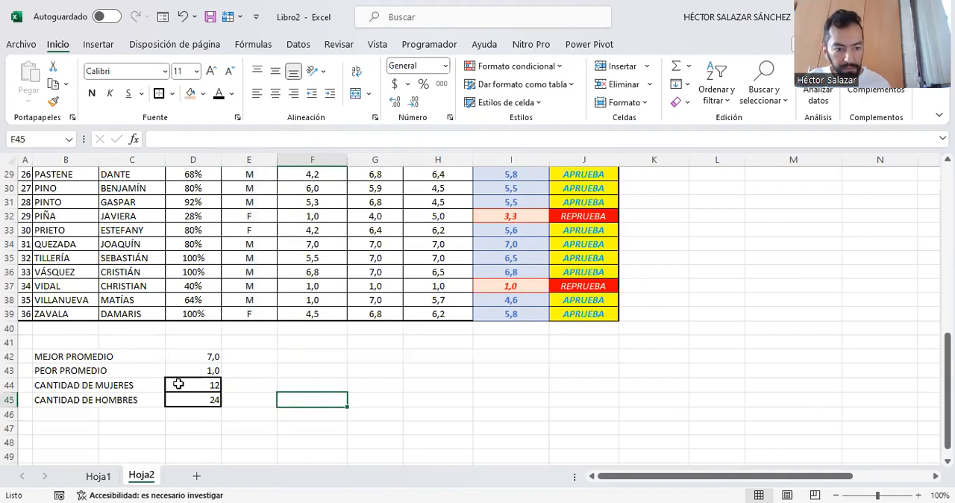
- Enter the label CANTIDAD DE ESTUDIANTES APROBADOS in B47 and apply a thick outside border to E47
left_click(71, 429)
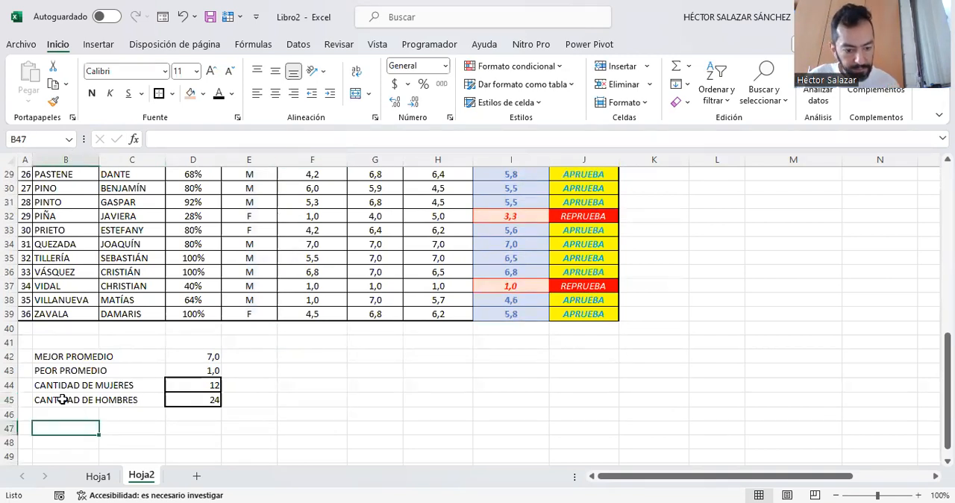
type("CANTIDAD")
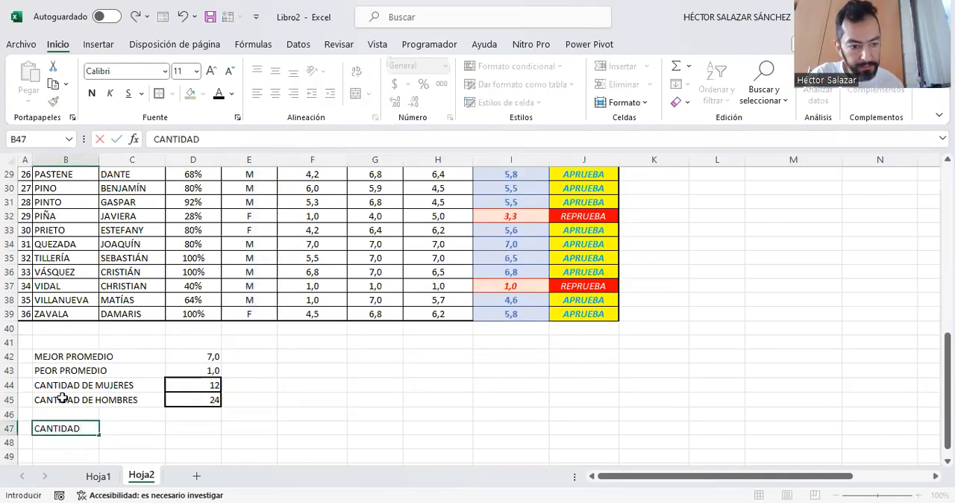
type(" DE ESTU")
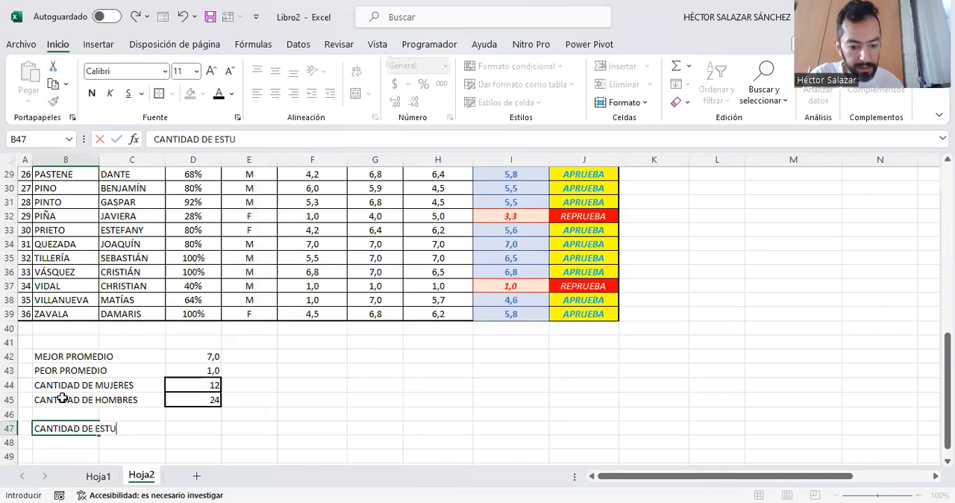
type("DIANTES AP")
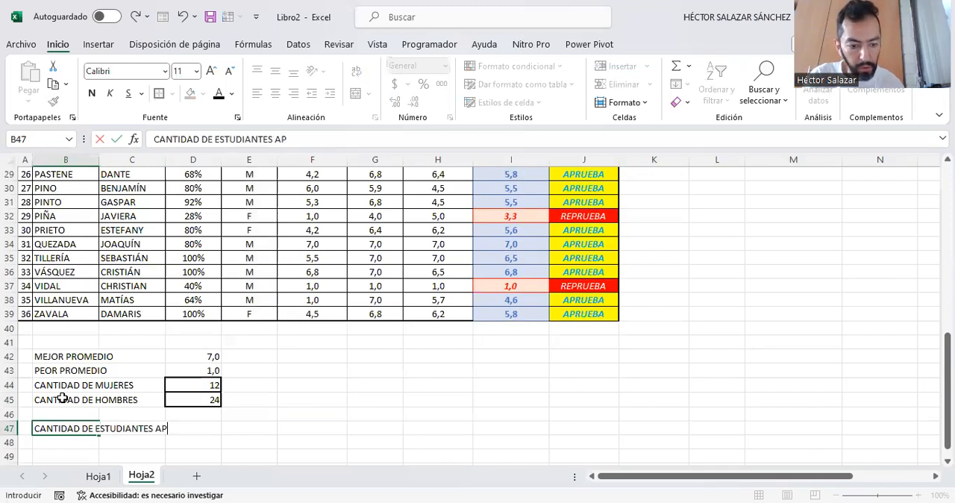
type("ROVBADOS")
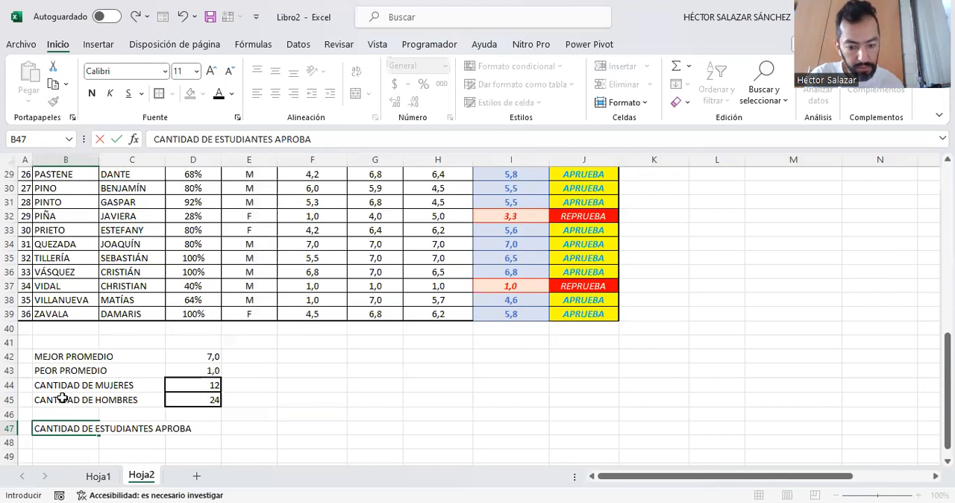
key("Right")
key("Right")
key("Right")
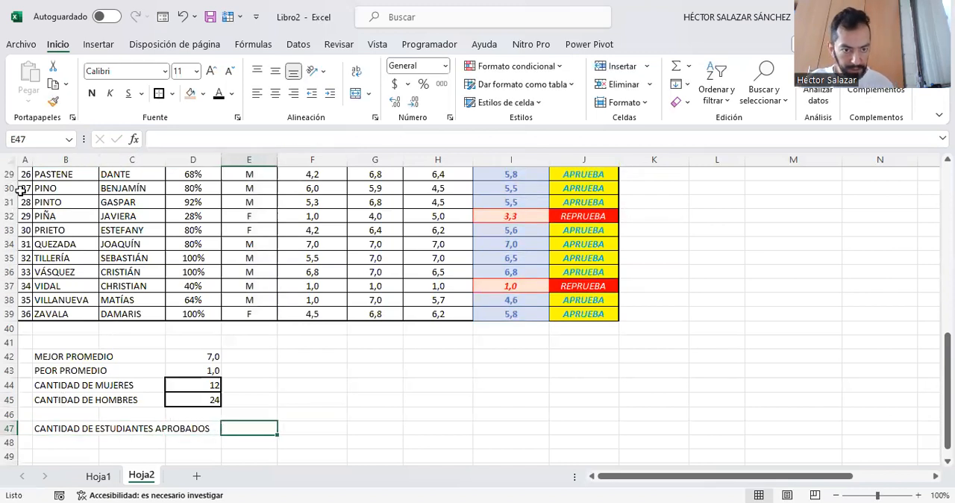
left_click(432, 410)
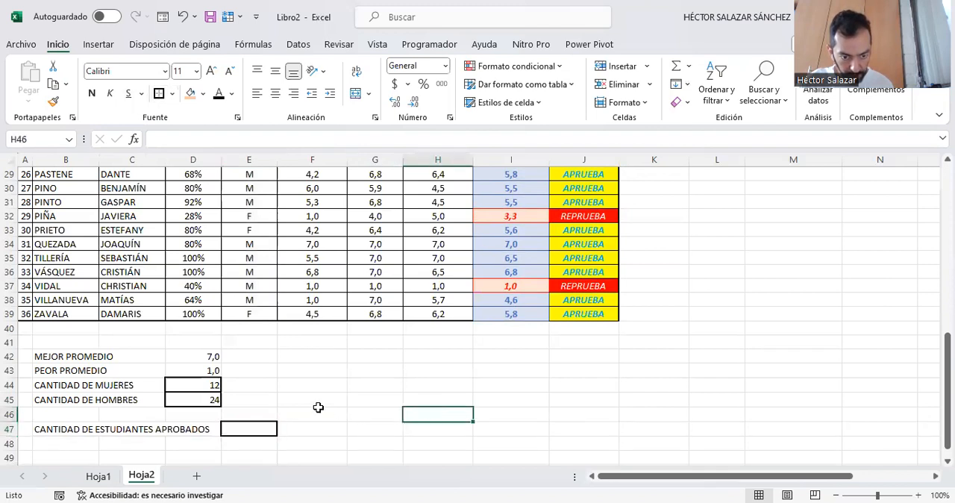
- Count the approved students in E47 with the formula =CONTAR.SI(J4:J39;"APRUEBA")
left_click(270, 428)
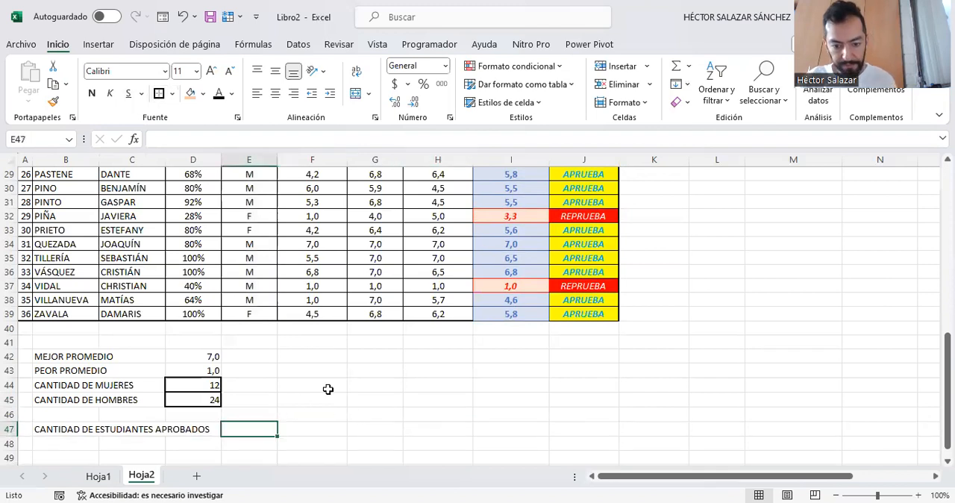
type("=")
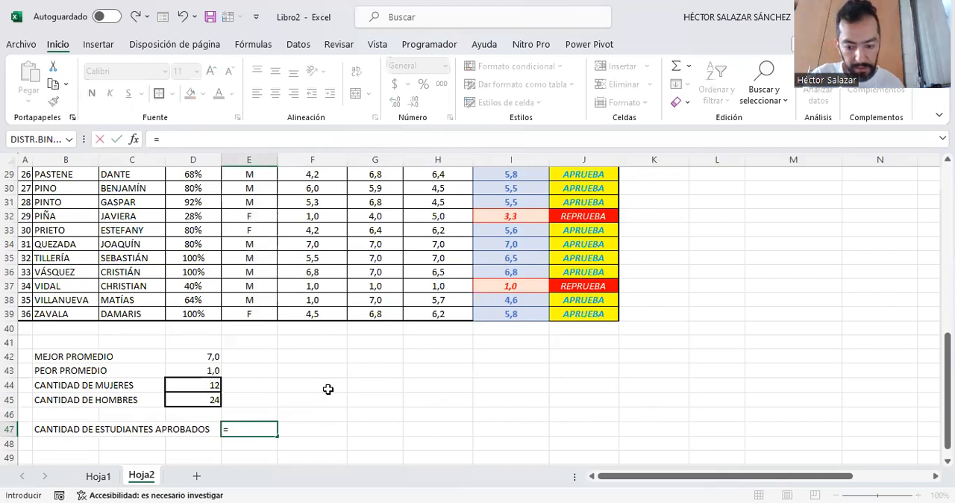
type("CONTAR.SI")
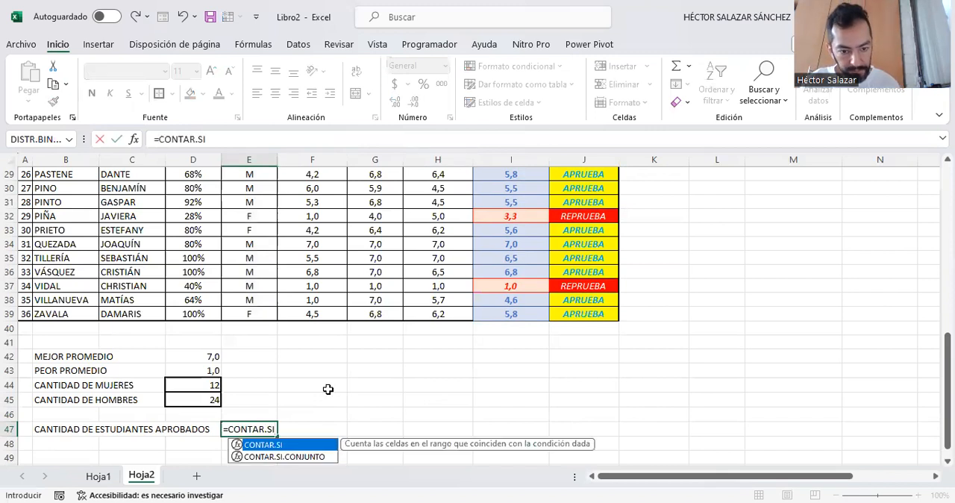
type("(")
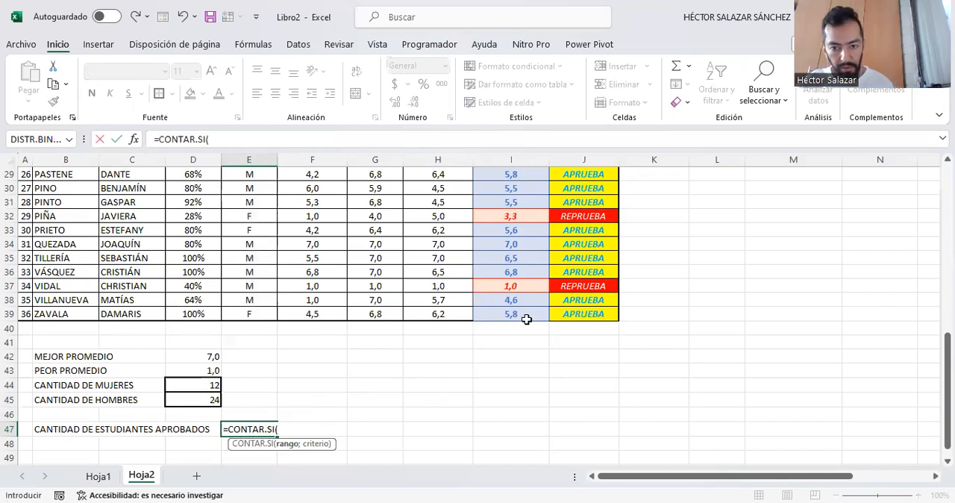
scroll(527, 317, "up", 9)
scroll(557, 300, "up", 1)
left_click_drag(586, 231, 603, 434)
scroll(676, 348, "down", 1)
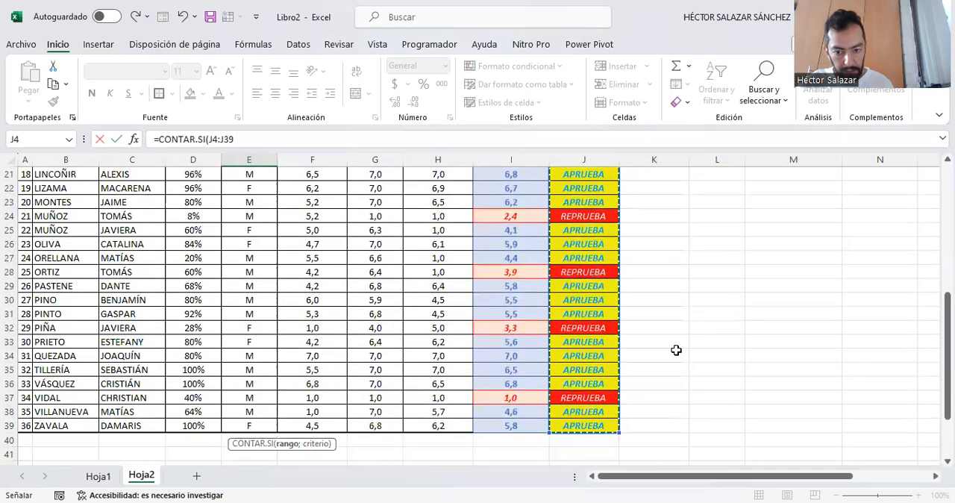
scroll(676, 350, "down", 1)
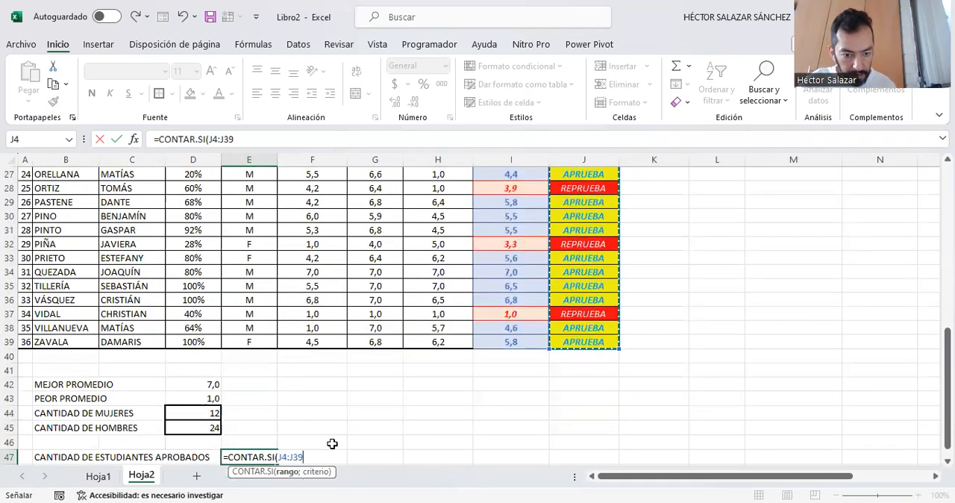
type(";")
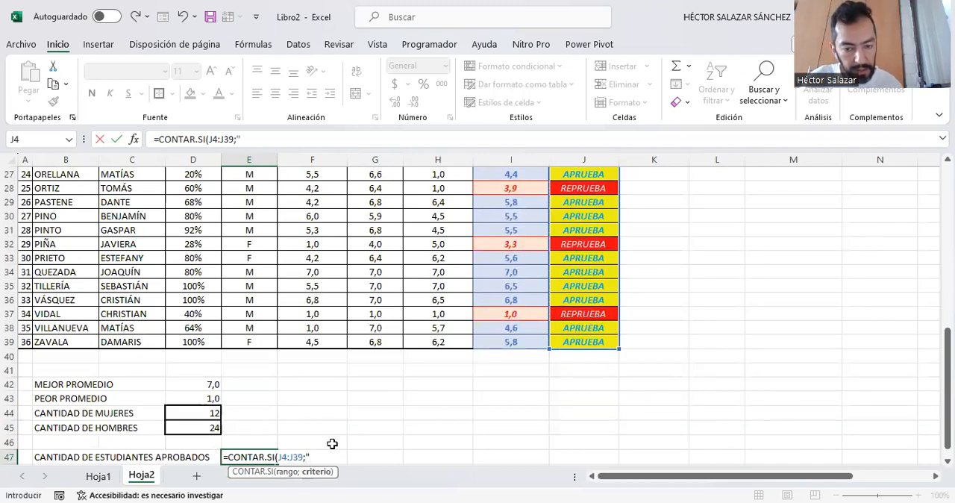
type("\"AP")
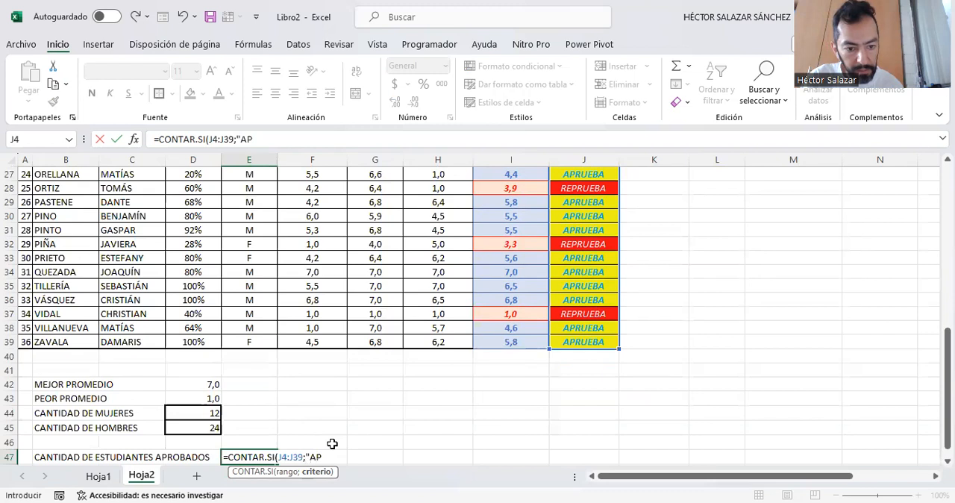
type("RUEBA")
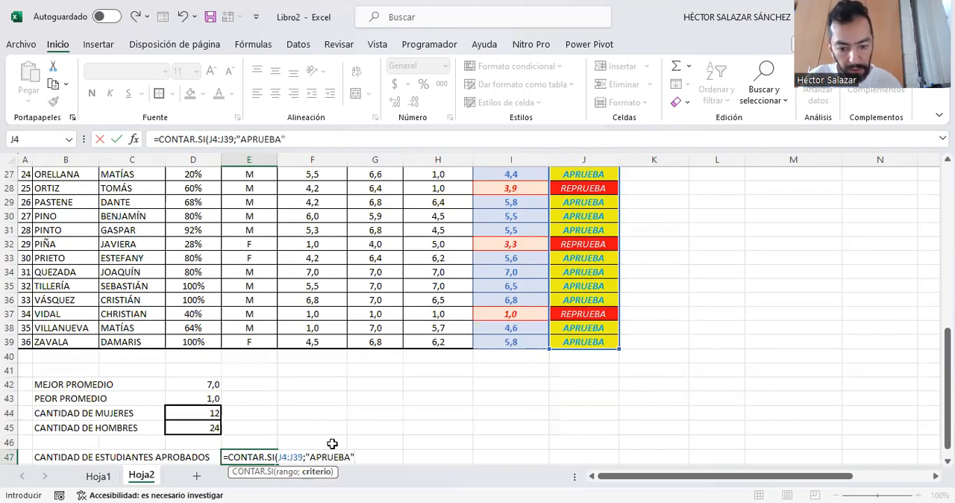
type("\")")
key("Return")
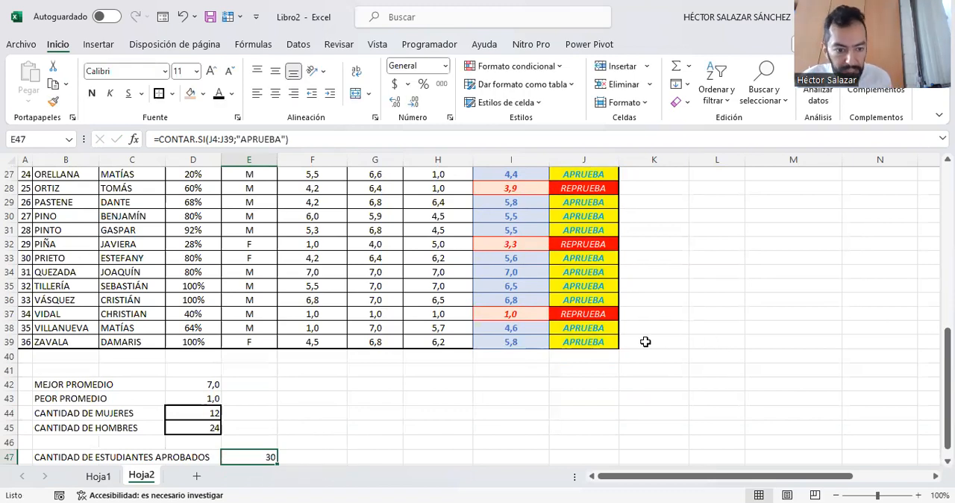
- Review the APRUEBA and REPRUEBA statuses in column J from J39 upward, and return to the approved-student count in E47
scroll(611, 369, "down", 1)
scroll(610, 369, "up", 1)
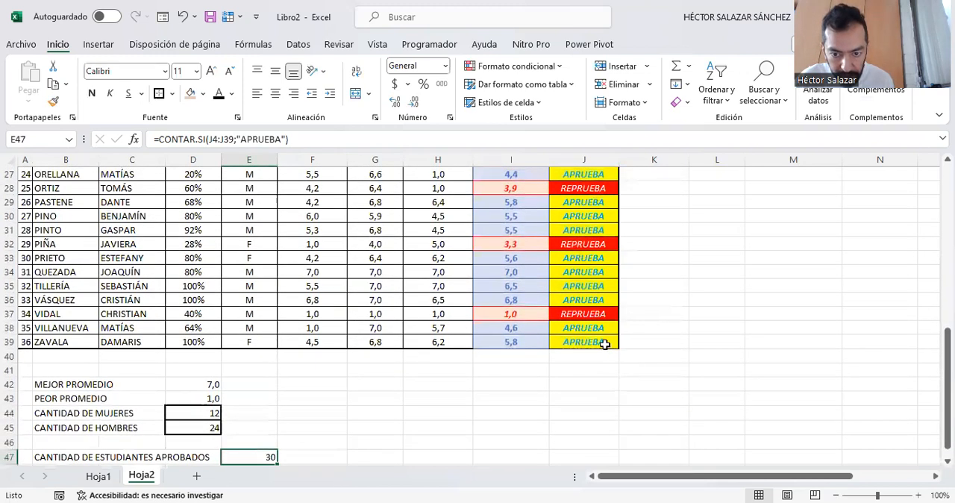
left_click(603, 341)
key("Up")
key("Up")
key("Up")
key("Up")
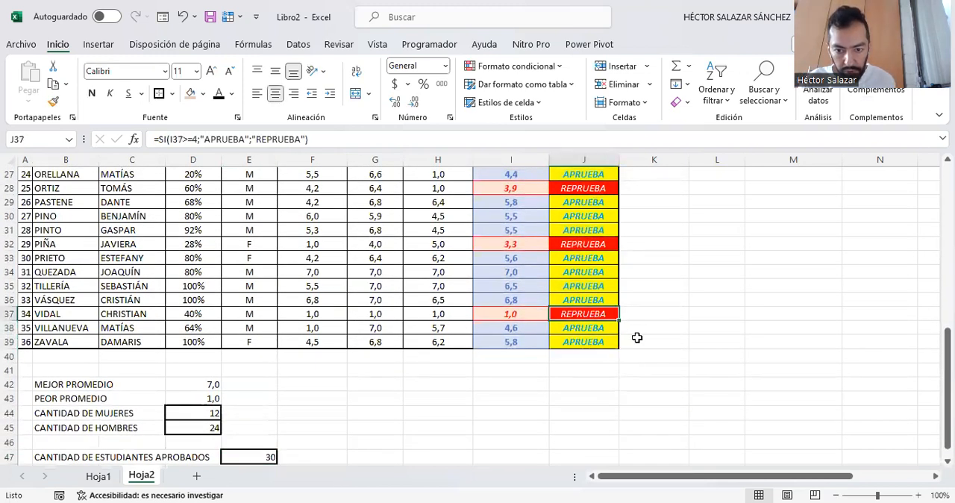
key("Up")
key("Up")
key("Up")
key("Up")
key("Up")
key("Up")
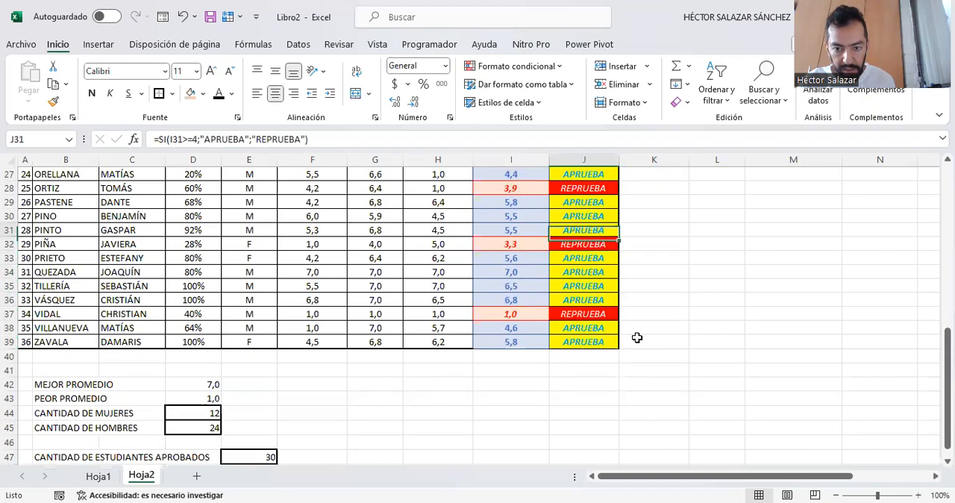
key("Up")
key("Up")
key("Up")
key("Up")
key("Up")
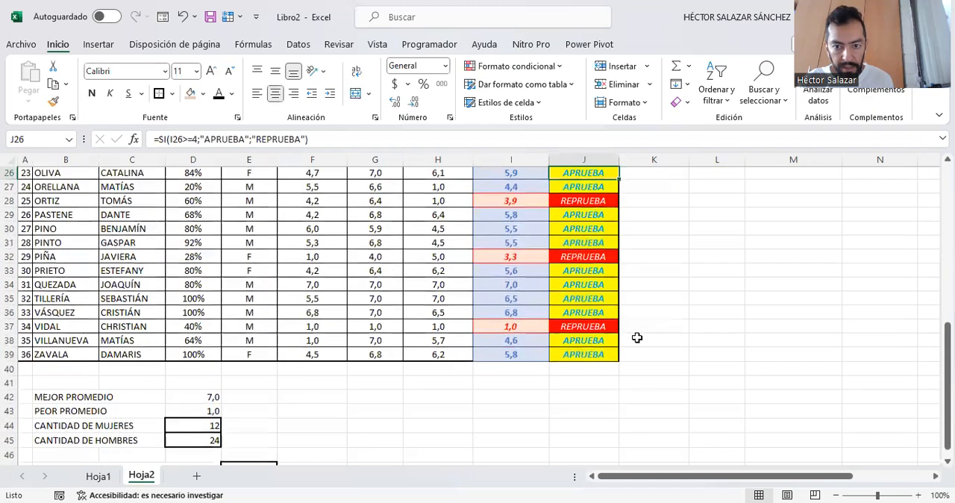
key("Up")
key("Up")
key("Up")
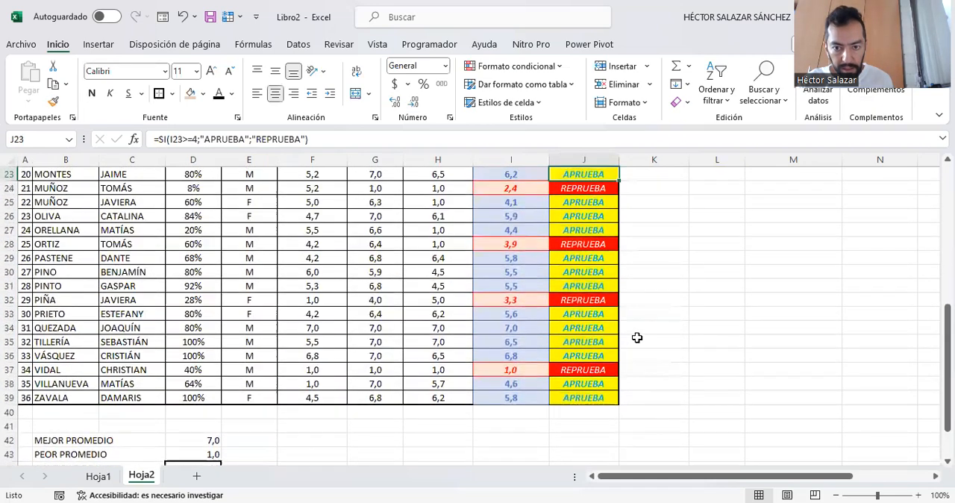
key("Up")
key("Up")
key("Up")
key("Up")
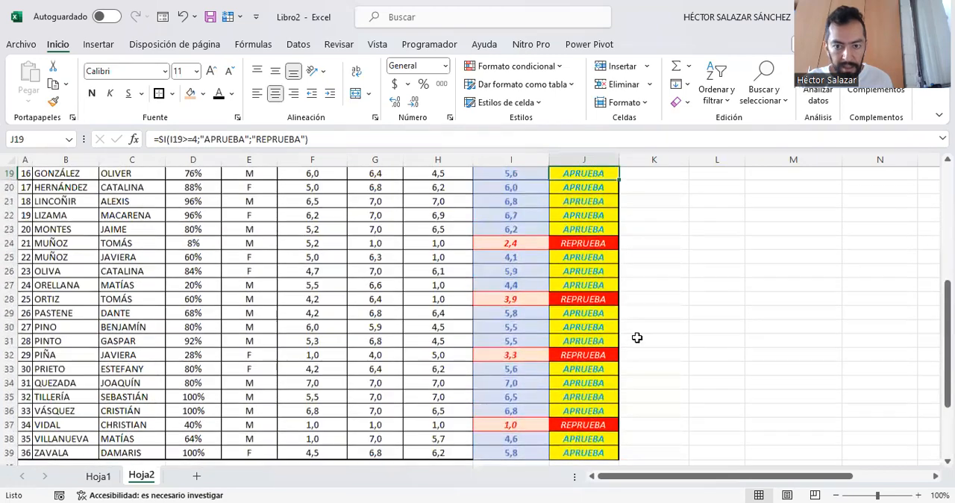
key("Up")
key("Up")
key("Up")
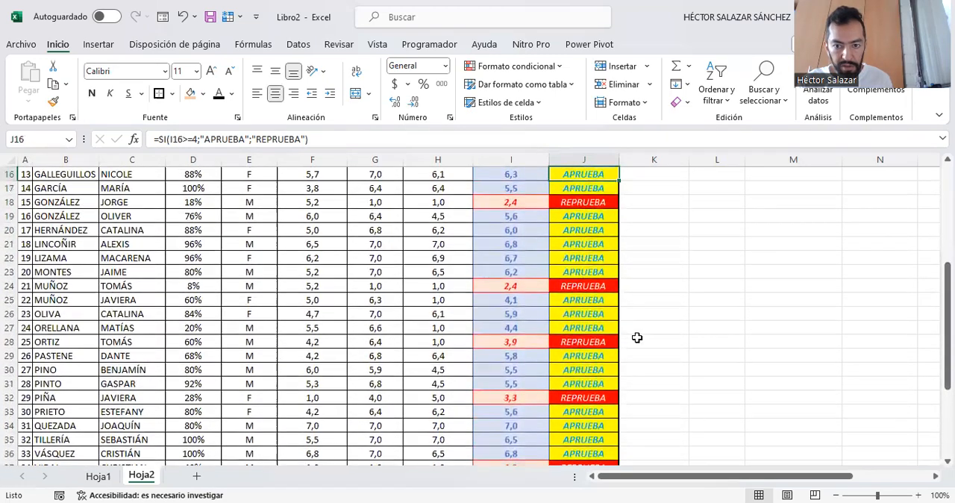
key("Up")
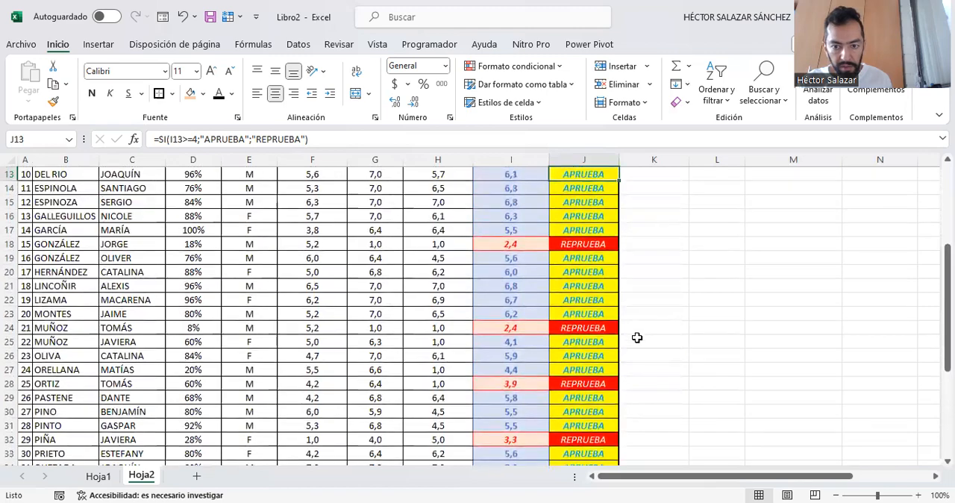
key("Up")
key("Up")
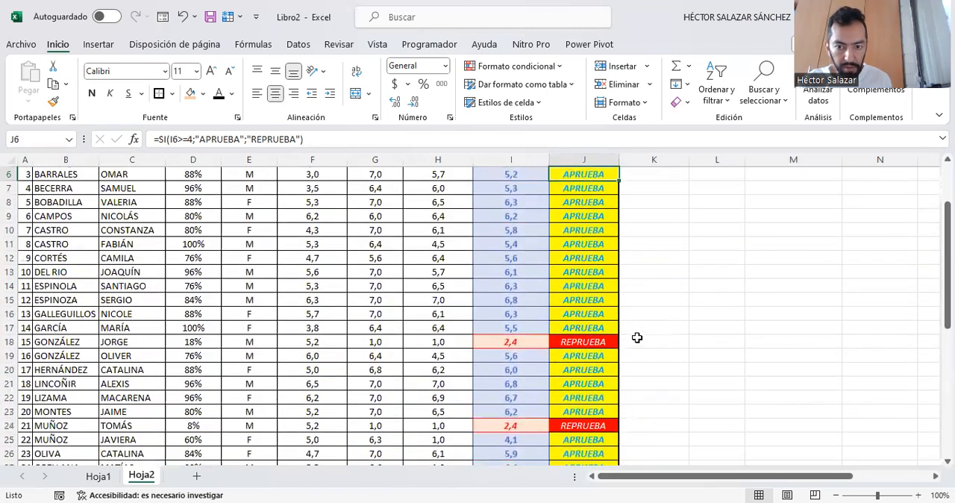
key("Up")
key("Up")
key("Down")
key("Down")
key("Down")
key("Down")
key("Down")
key("Down")
key("Down")
key("Down")
key("Down")
key("Down")
key("Down")
key("Down")
key("Down")
key("Down")
key("Down")
key("Down")
key("Down")
key("Down")
key("Down")
key("Down")
key("Down")
key("Down")
key("Down")
key("Down")
key("Down")
key("Down")
key("Down")
key("Down")
key("Down")
key("Down")
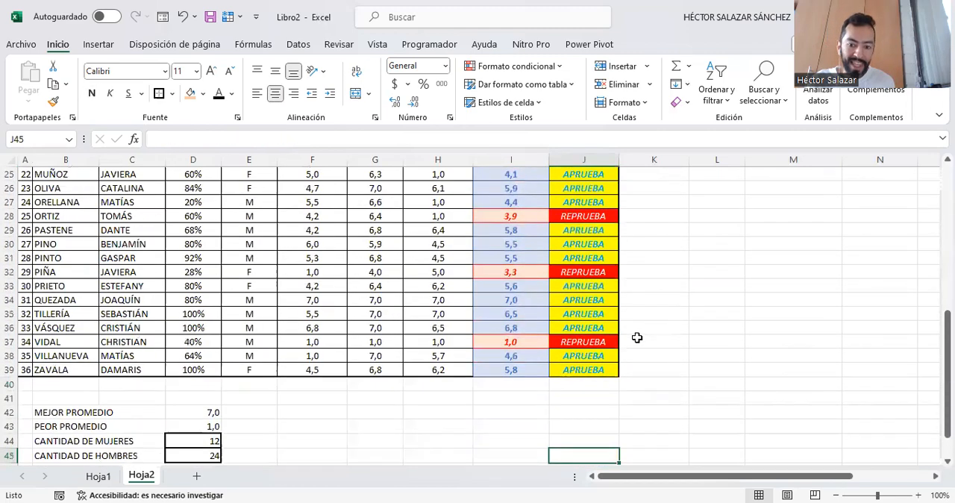
key("Up")
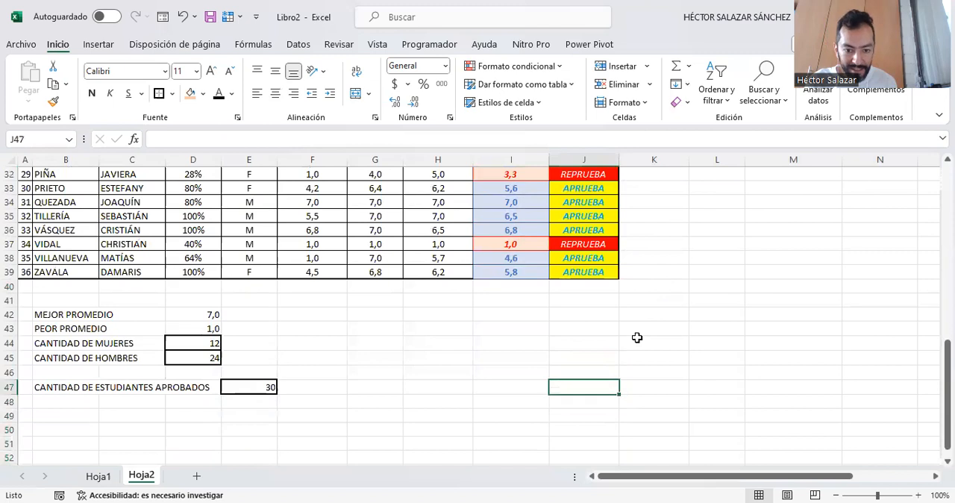
key("Left")
key("Left")
key("Left")
key("Left")
key("Left")
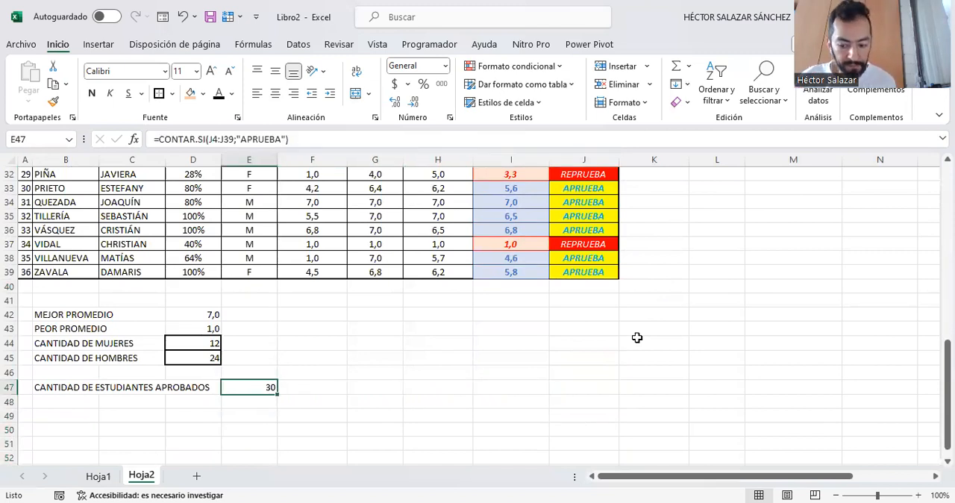
- Enter the label CANTIDAD DE ESTUDIANTES REPROBADOS in B48 and select E48 for its result
key("Down")
key("Left")
key("Left")
key("Left")
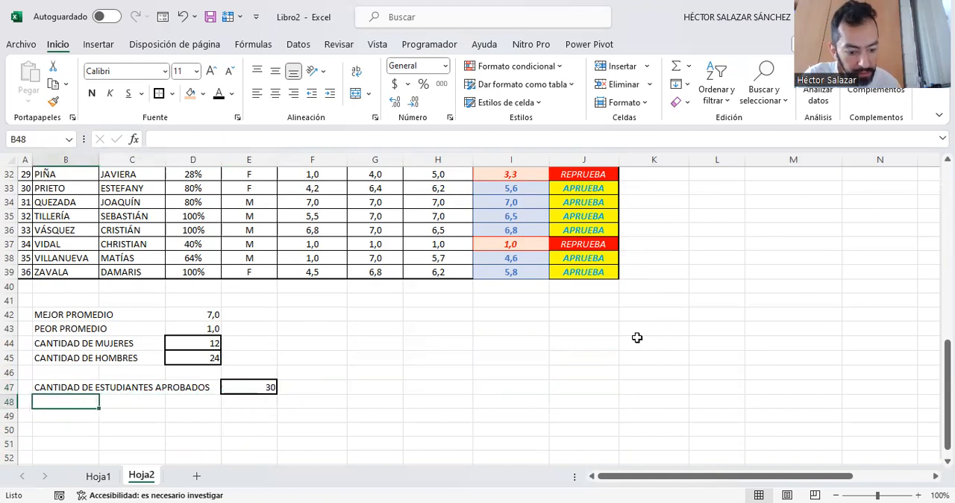
type("CANTIDAD ")
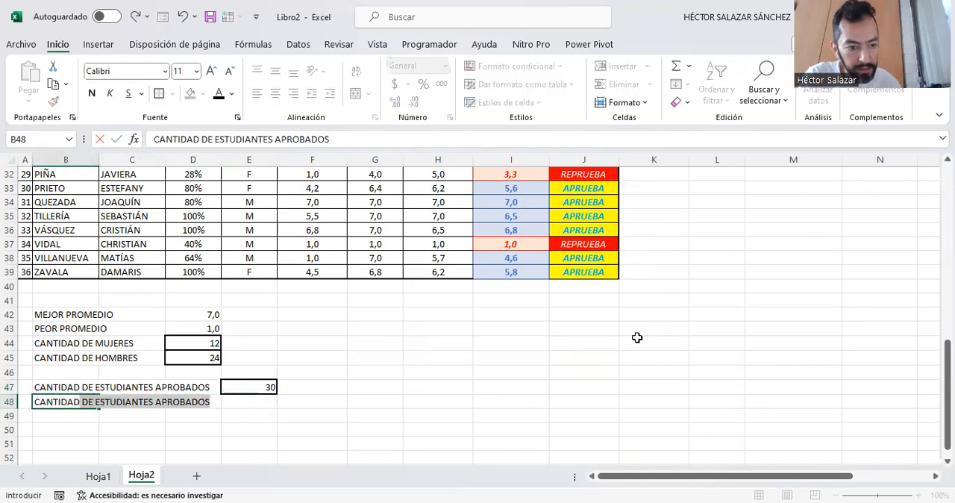
type("DE ESTU")
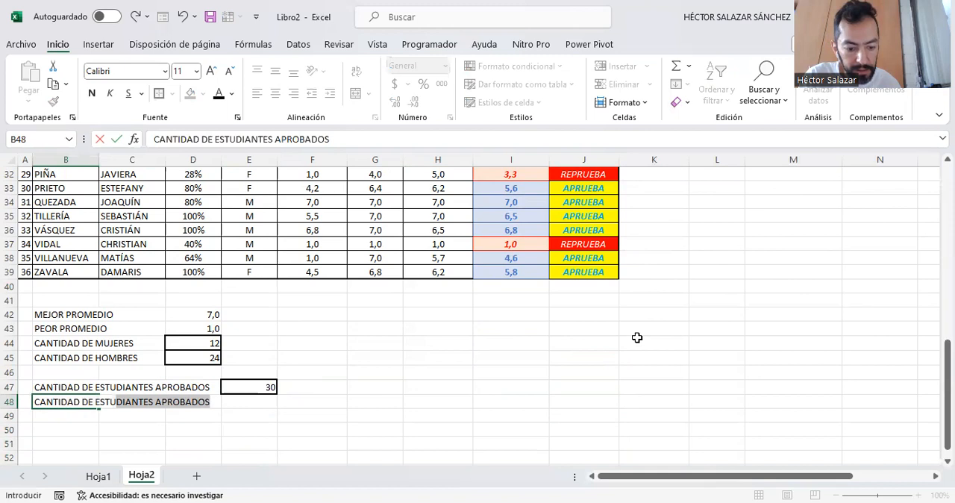
type("DIANTES RE")
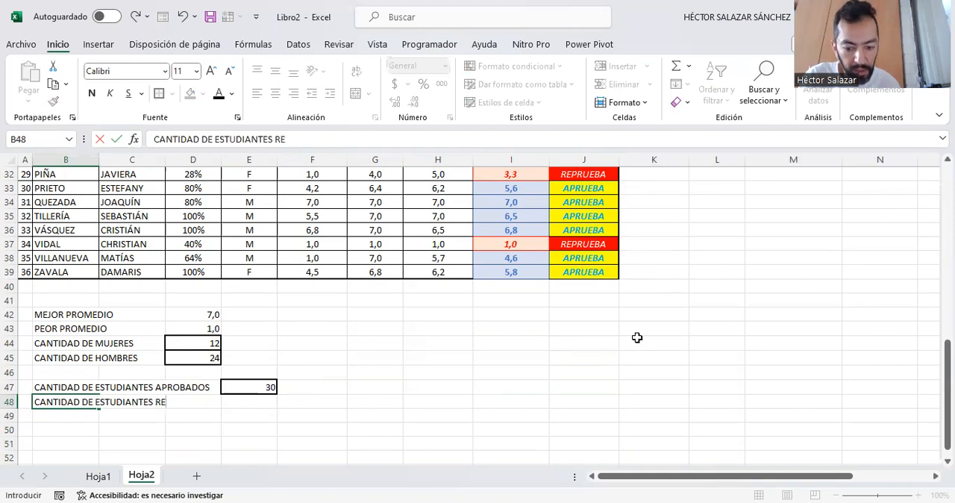
type("PROBADOS")
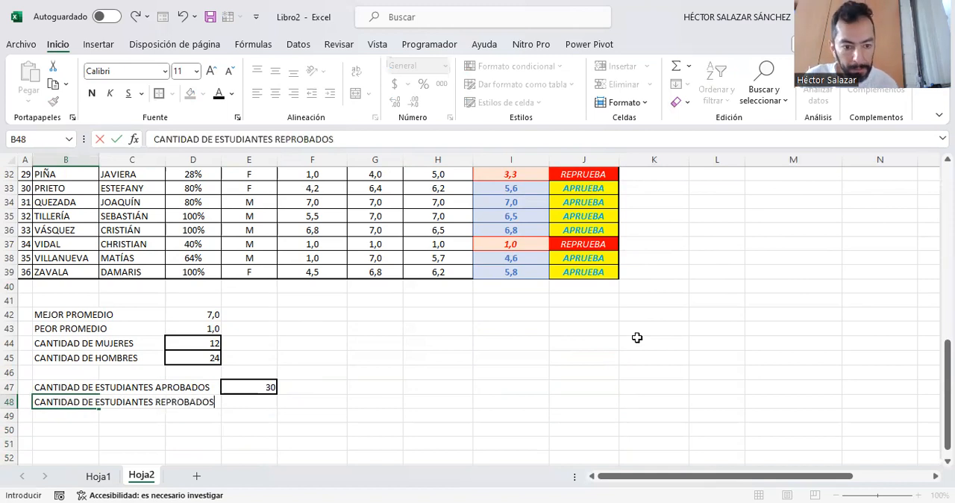
key("Tab")
key("Tab")
key("Tab")
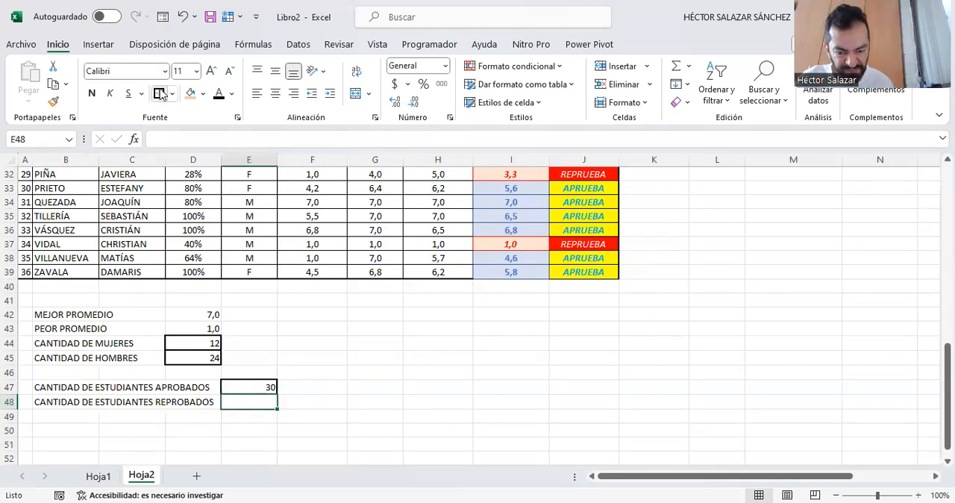
- Count the failed students in E48 with the formula =CONTAR.SI(J4:J39;"REPRUEBA")
type("=")
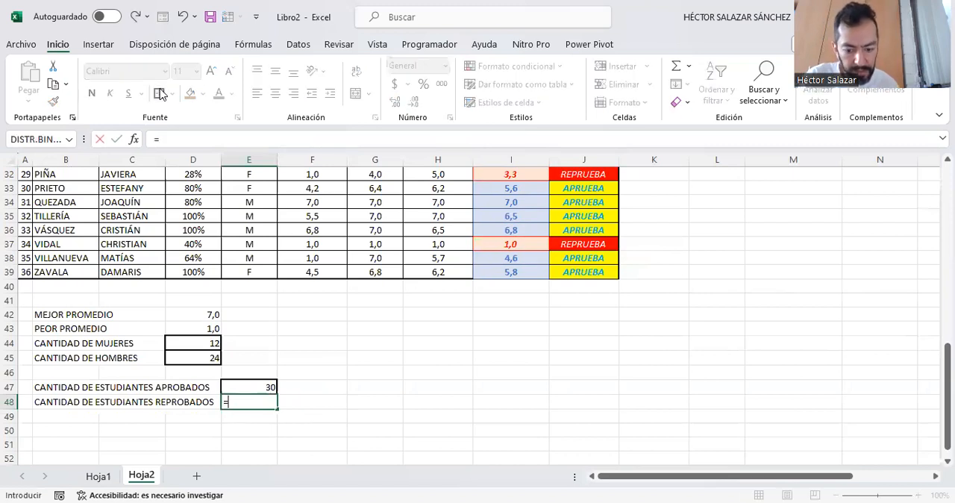
type("CONTAR.SI")
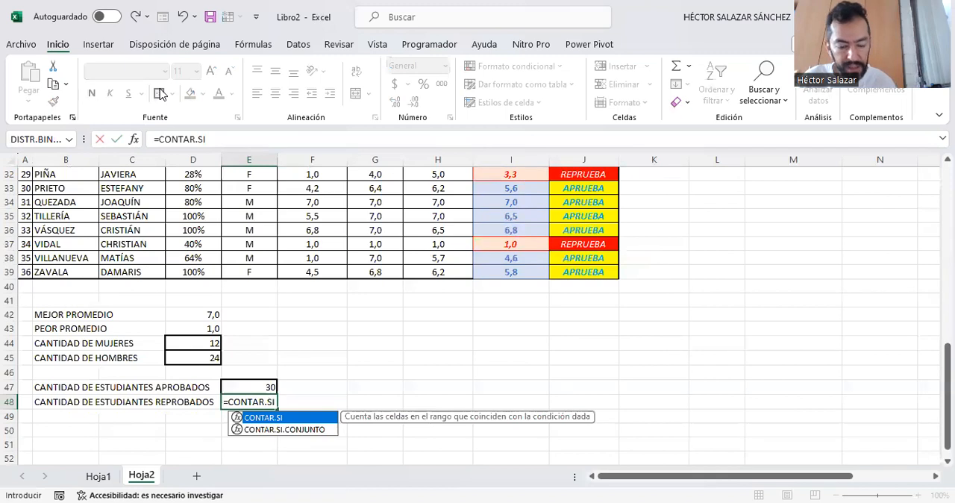
type("(")
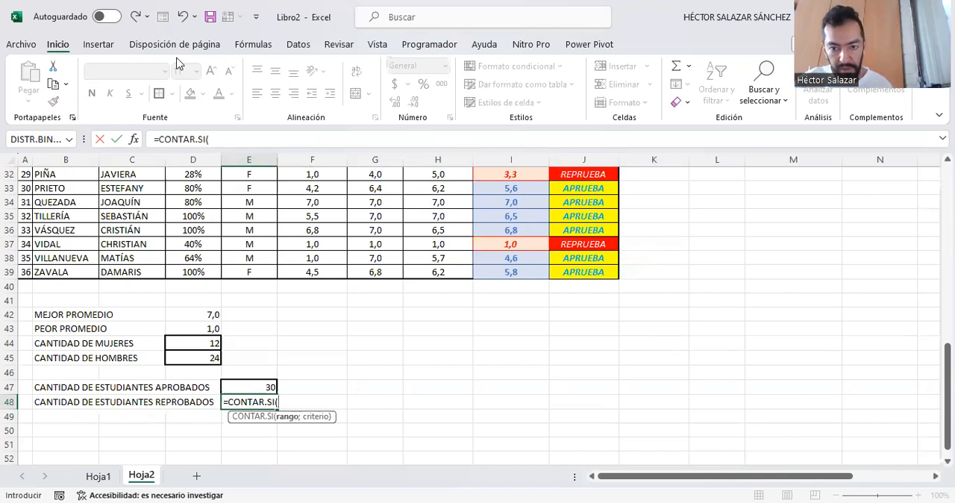
scroll(580, 241, "up", 10)
left_click(595, 202)
left_click_drag(598, 215, 603, 442)
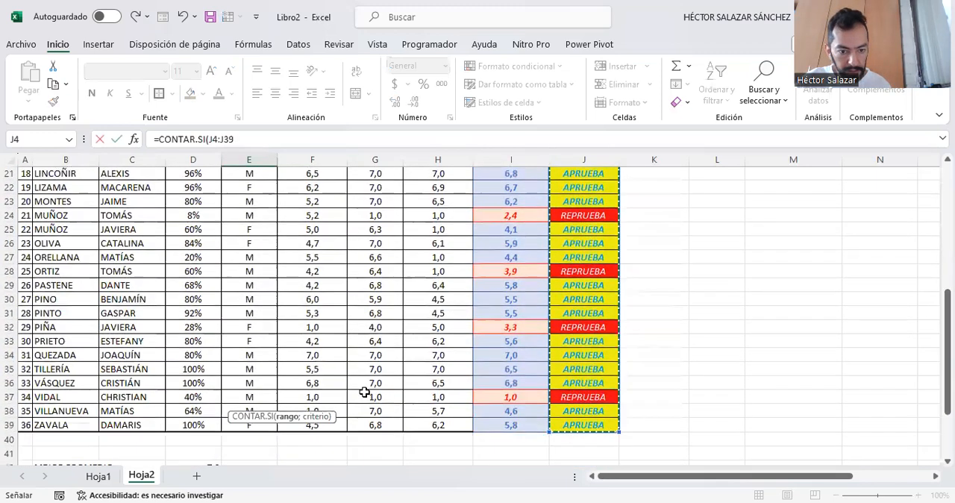
scroll(364, 392, "down", 3)
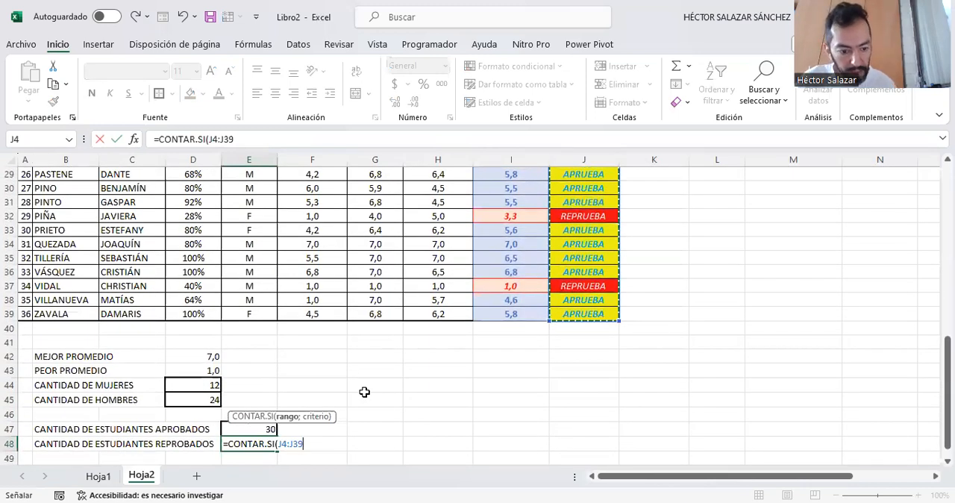
type(";")
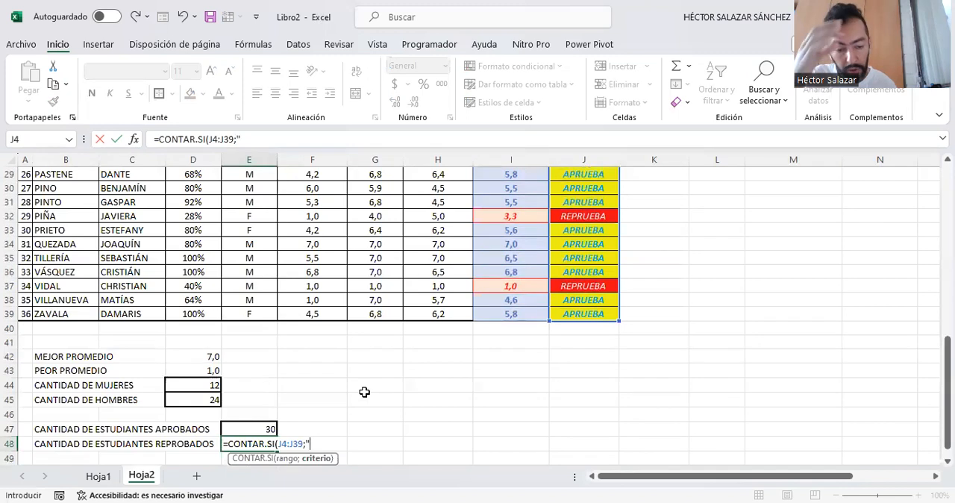
type("\"REP")
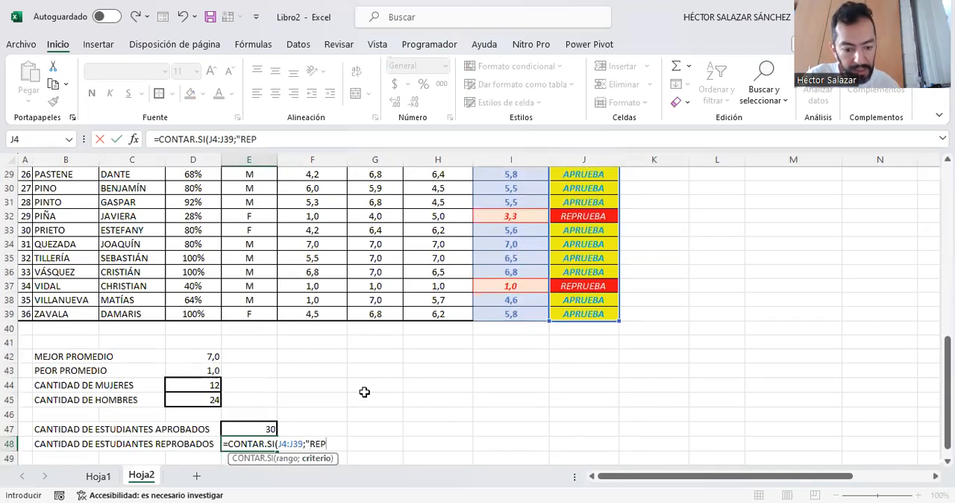
type("RUEBA")
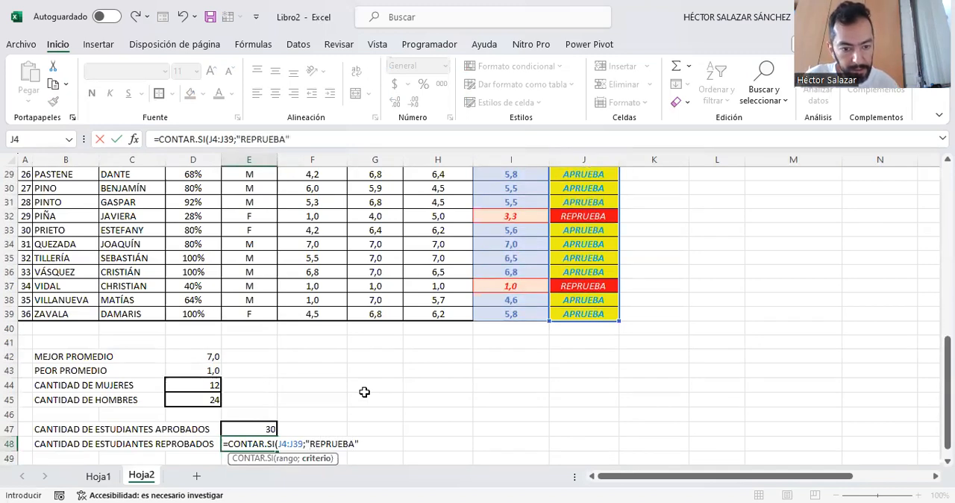
type("\")")
key("ctrl+Return")
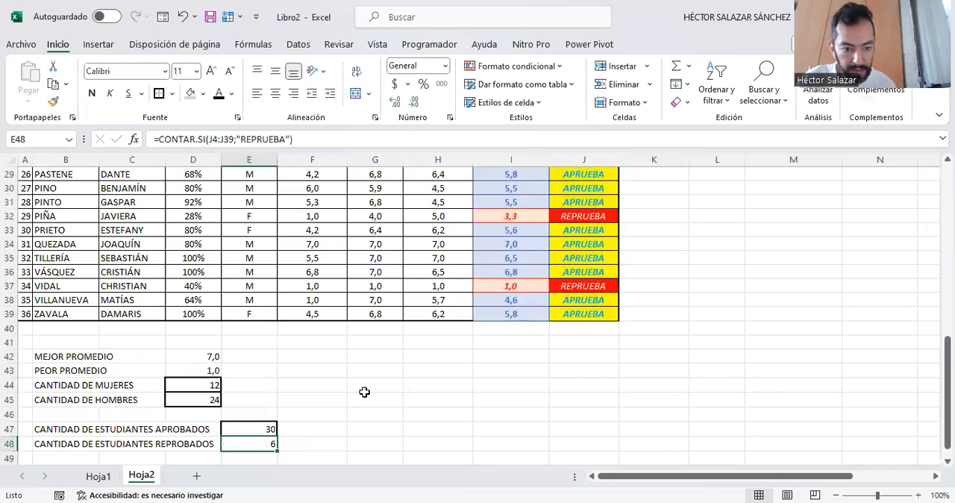
left_click(353, 416)
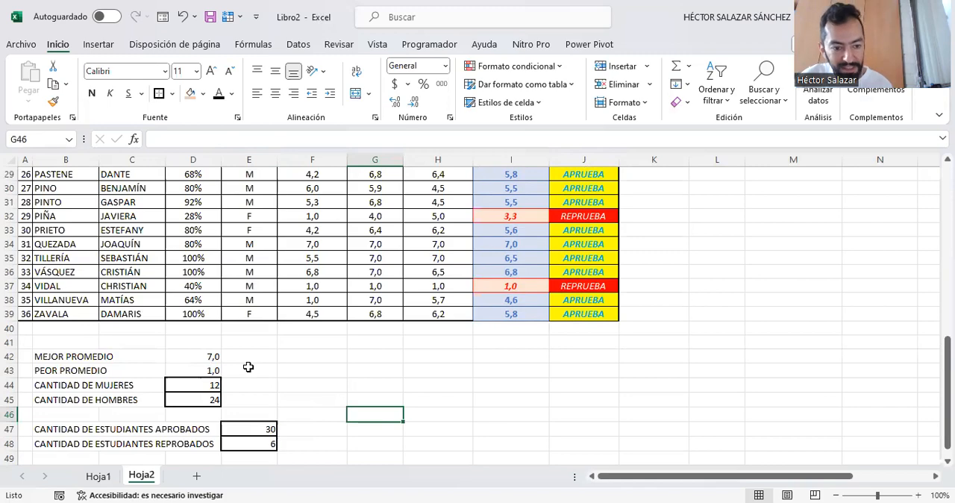
- Review the grades table from the title to the summary counts, including the status formula in J4 and the average formula in I4
scroll(249, 368, "up", 9)
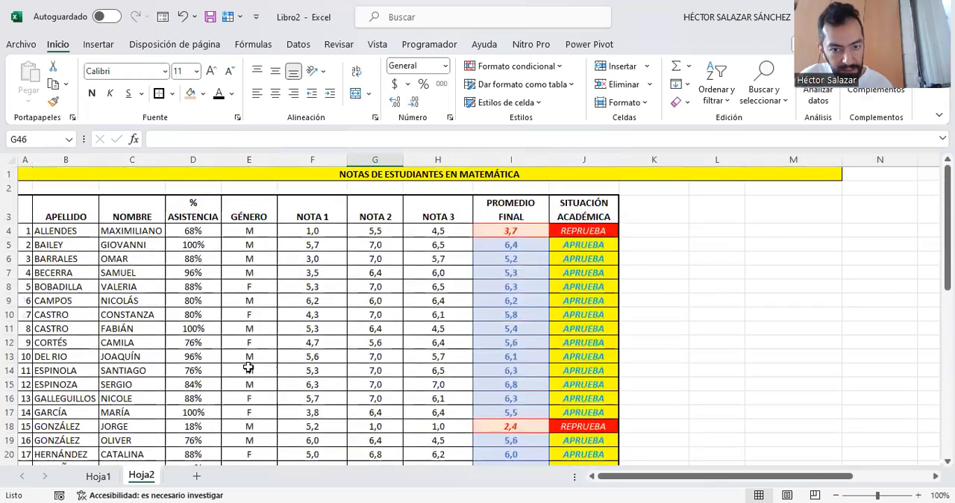
scroll(249, 367, "down", 10)
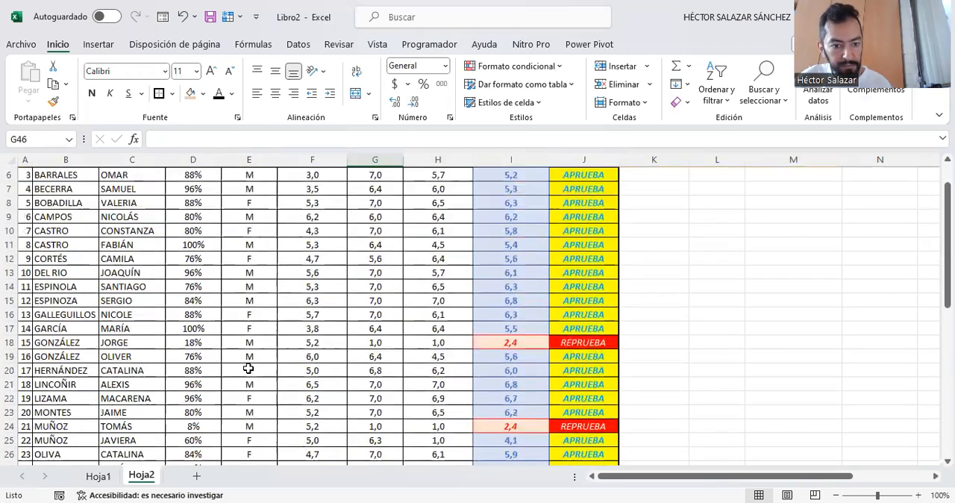
scroll(337, 321, "up", 10)
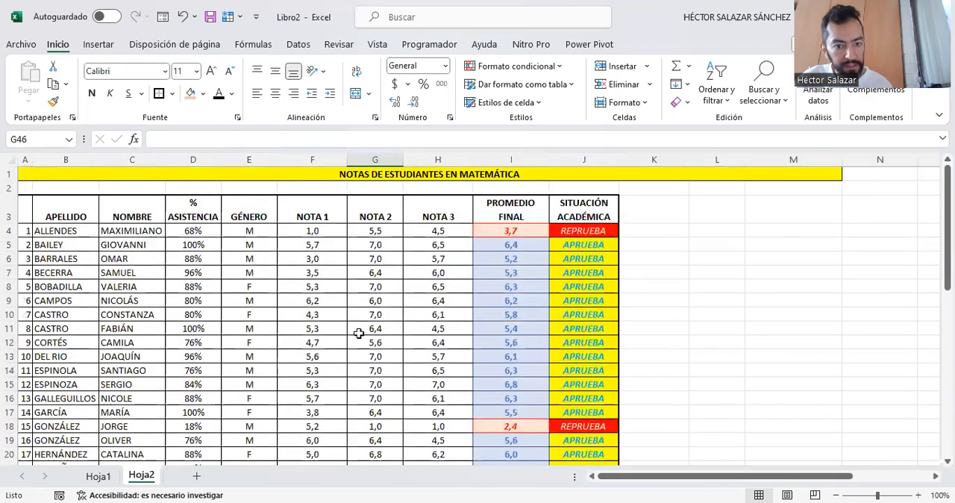
scroll(468, 310, "down", 1)
scroll(468, 311, "down", 9)
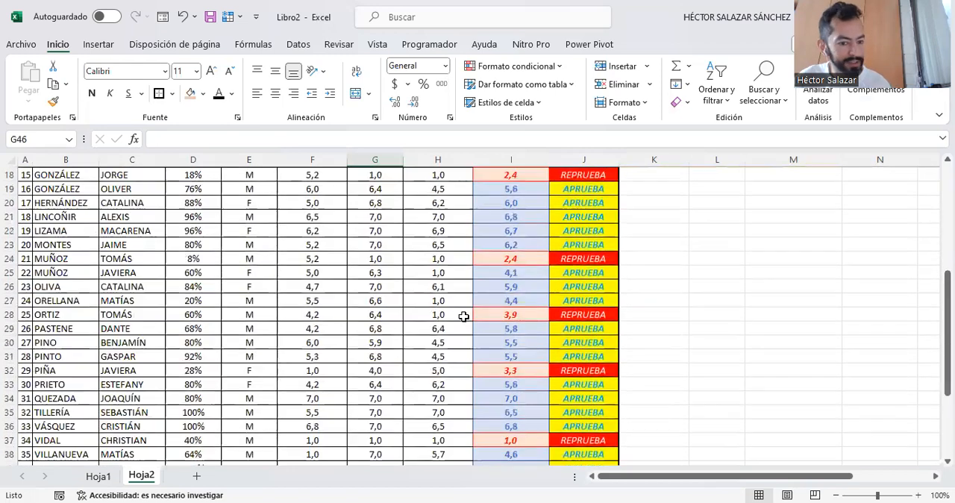
scroll(464, 316, "up", 10)
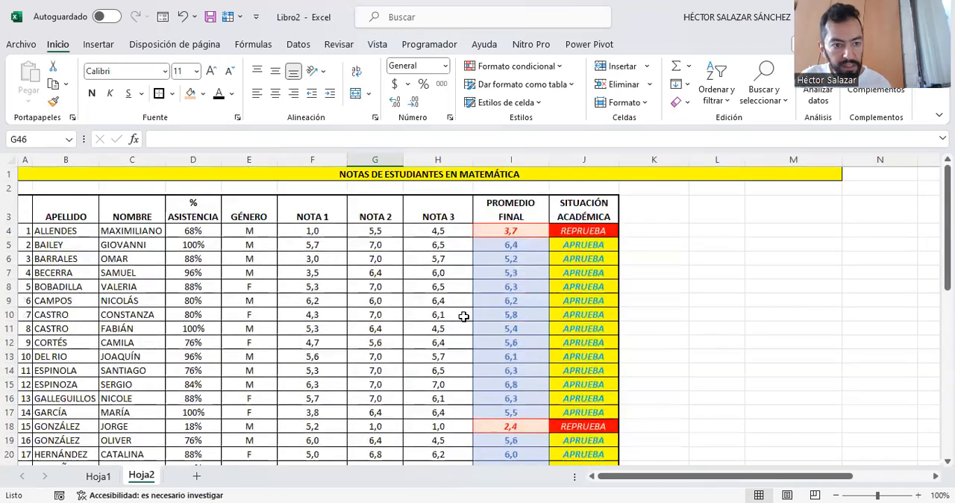
left_click(578, 232)
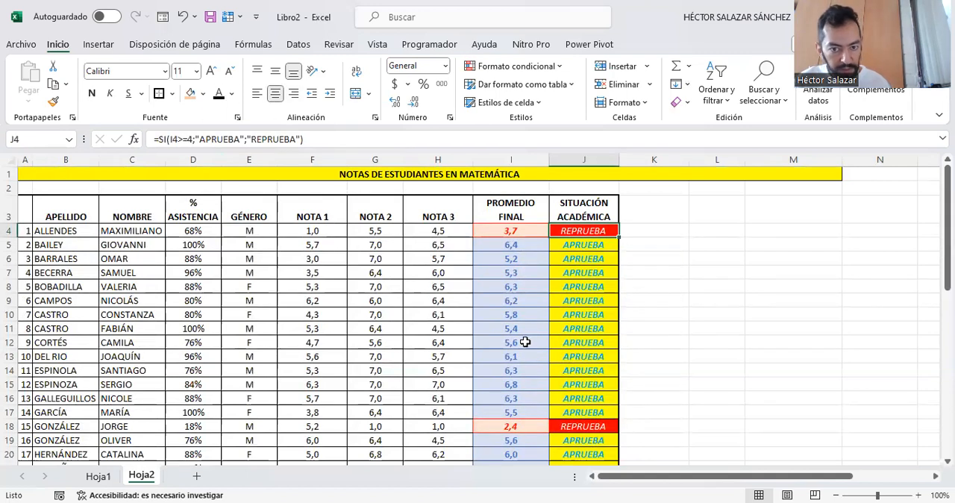
scroll(508, 341, "down", 4)
scroll(507, 341, "up", 4)
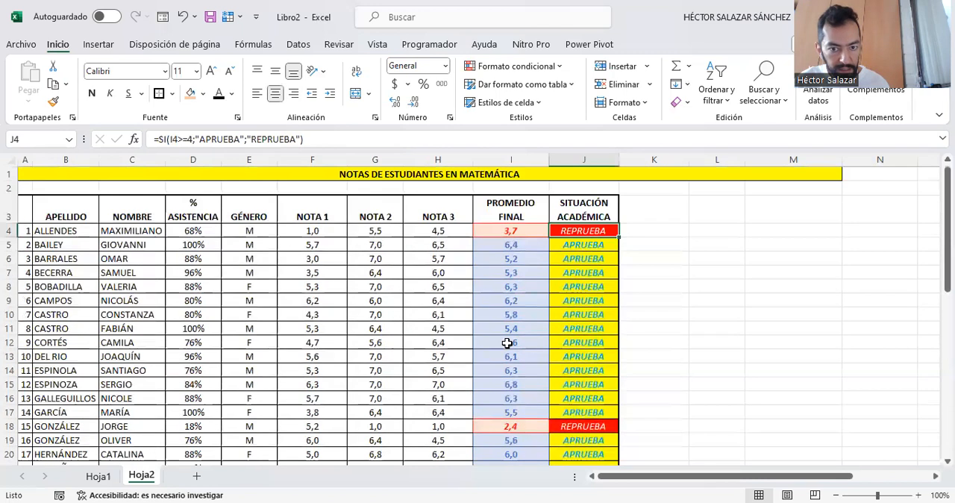
left_click(501, 230)
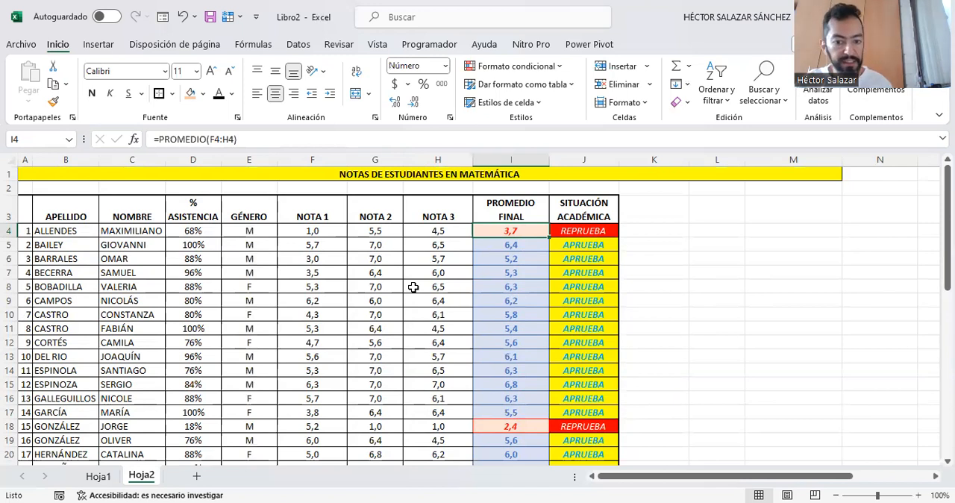
scroll(175, 270, "down", 10)
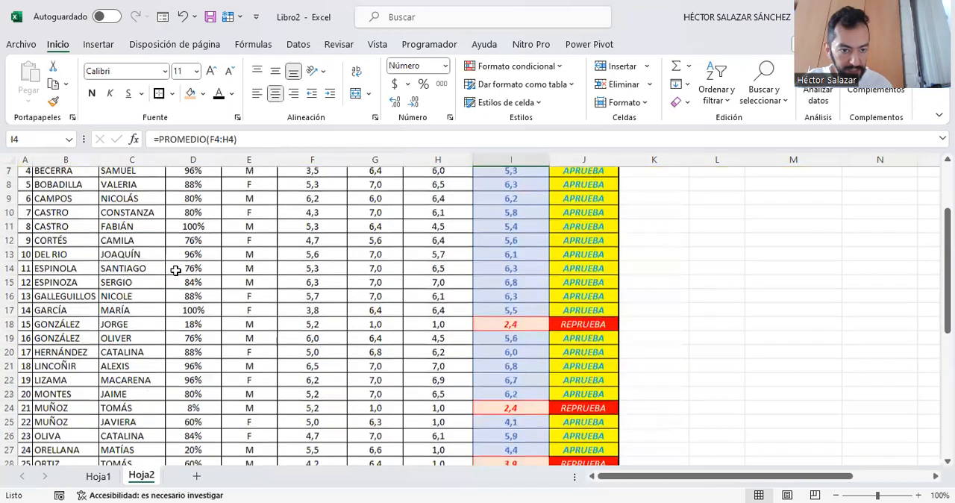
scroll(176, 271, "down", 1)
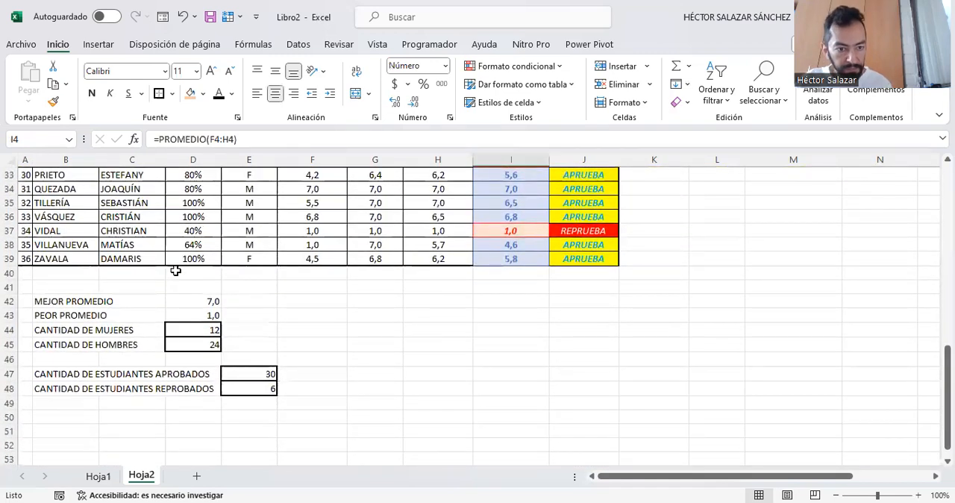
scroll(176, 270, "up", 11)
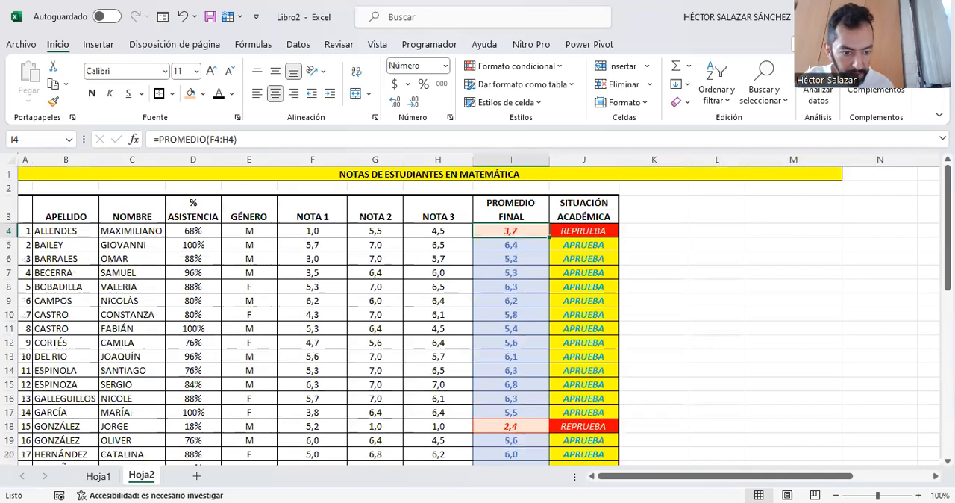
- Rename the sheet Hoja1 as EXCEL DESDE CERO
left_click(101, 478)
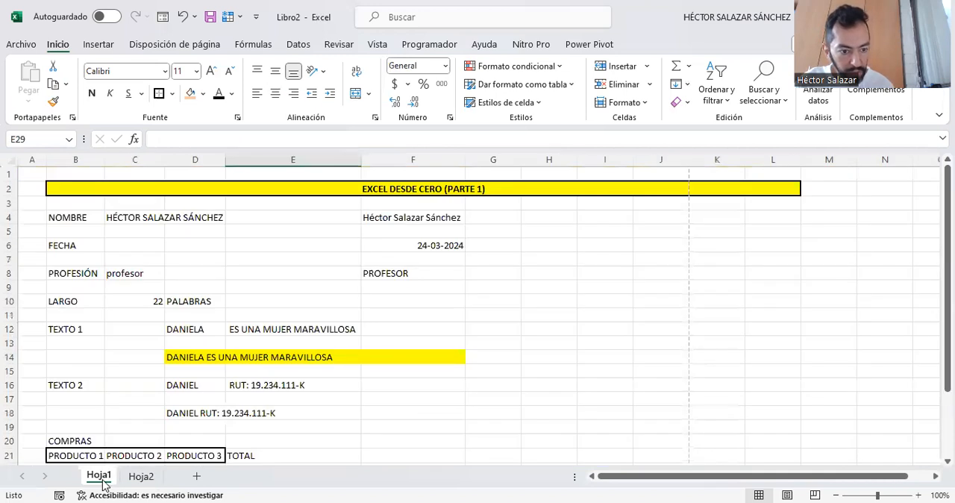
right_click(103, 482)
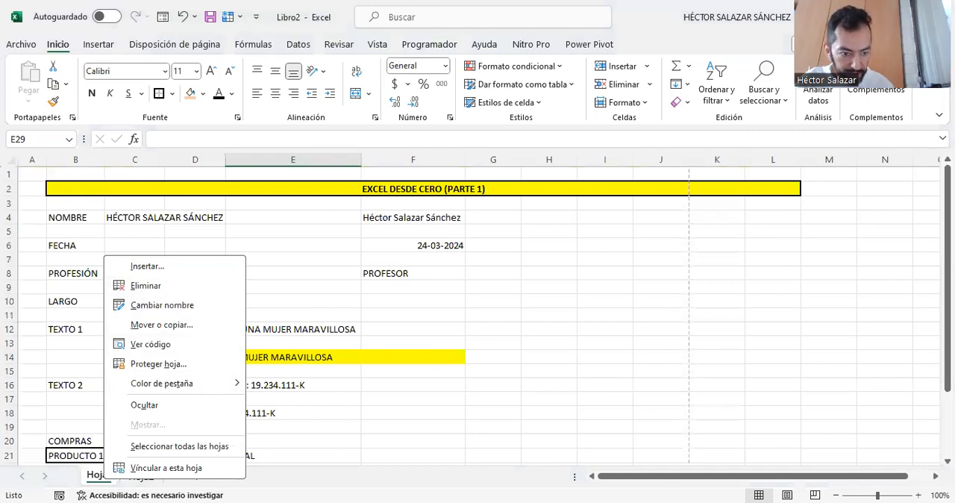
left_click(95, 478)
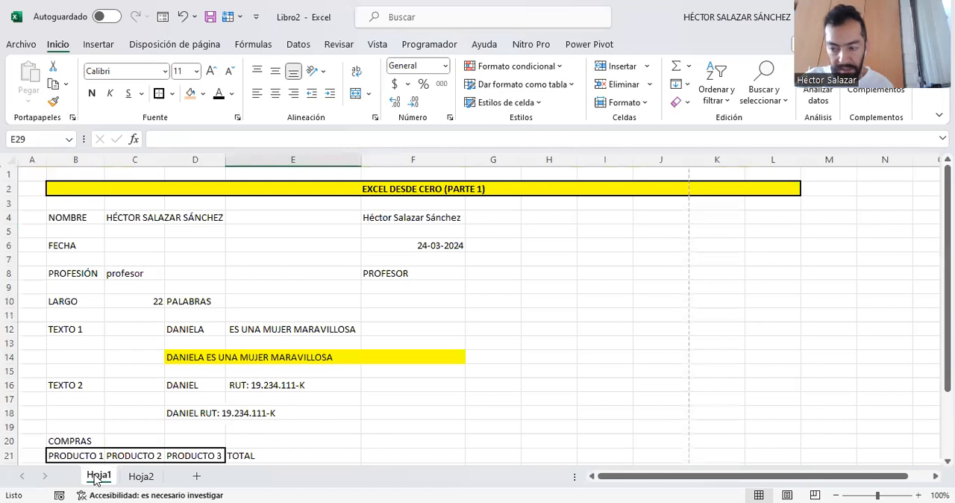
right_click(95, 478)
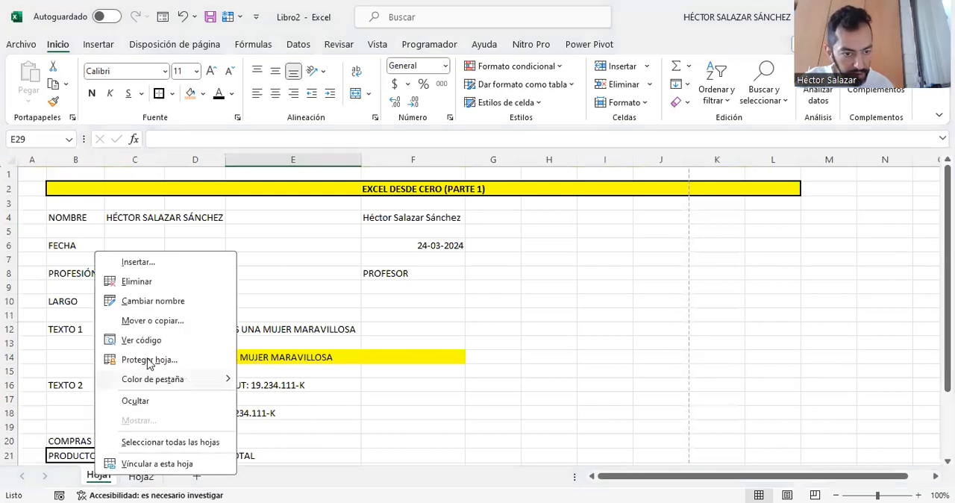
left_click(160, 302)
type("EXCEL DESDE CERO")
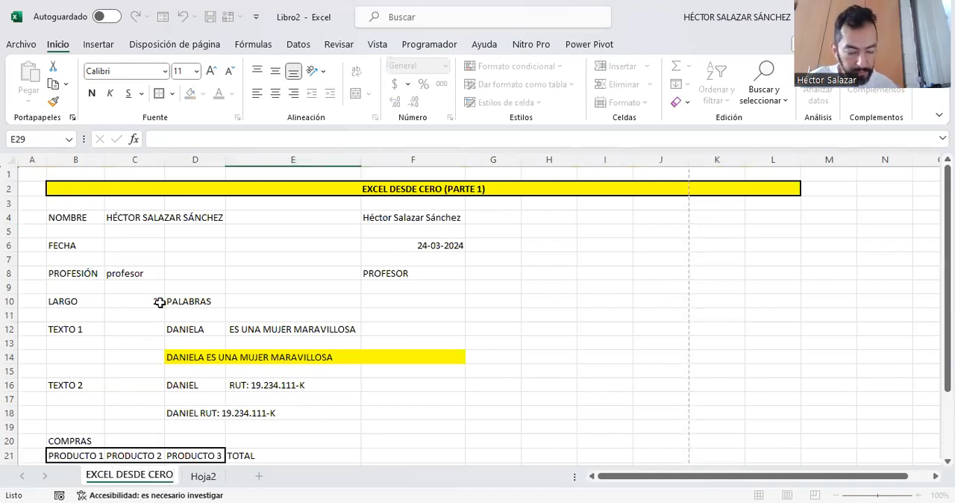
- Rename the sheet Hoja2 as EJEMPLO MAT-EST and return to the EXCEL DESDE CERO sheet
left_click(204, 476)
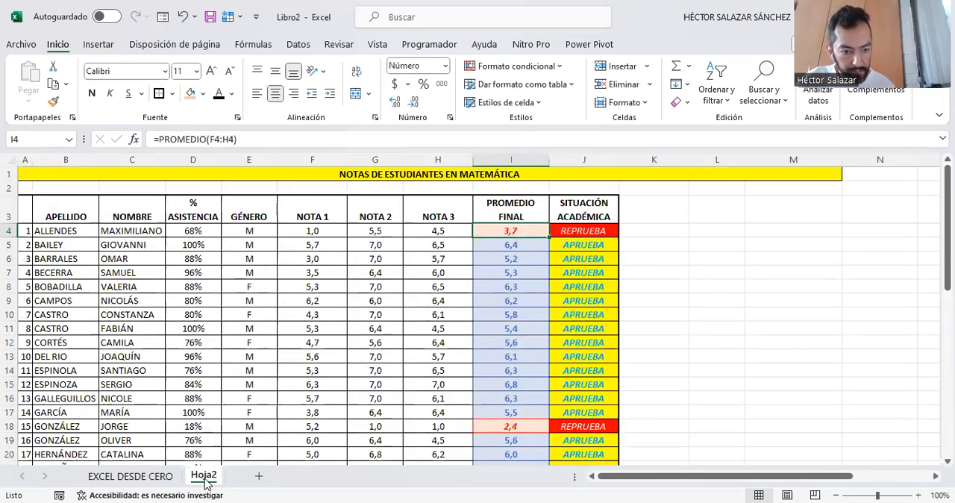
right_click(205, 478)
left_click(265, 305)
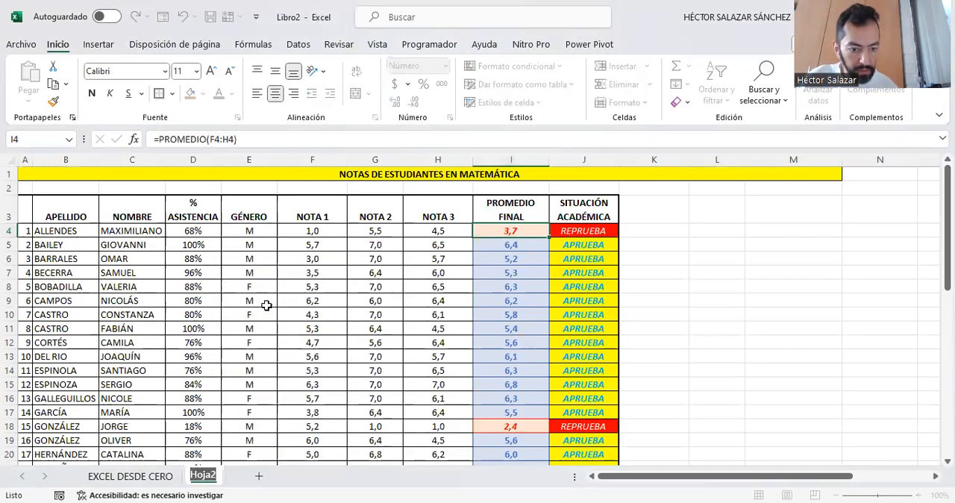
type("EJE")
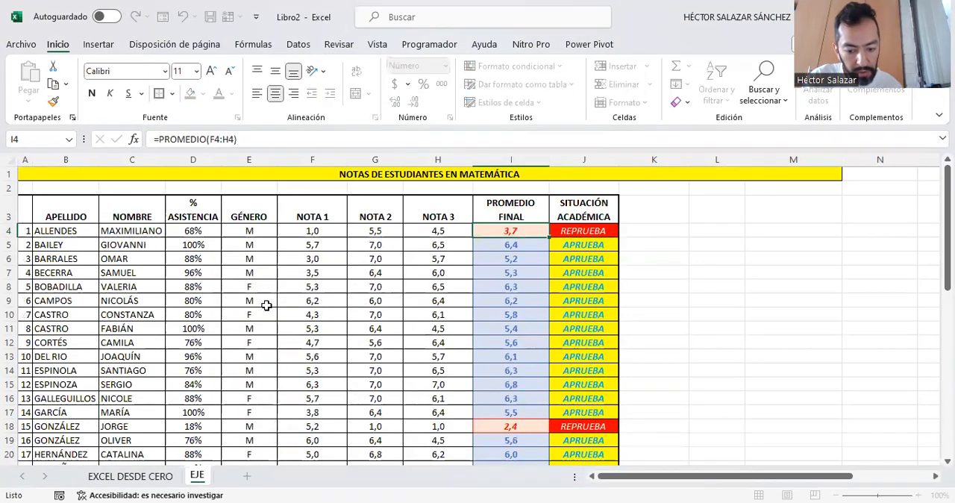
type("MPLO")
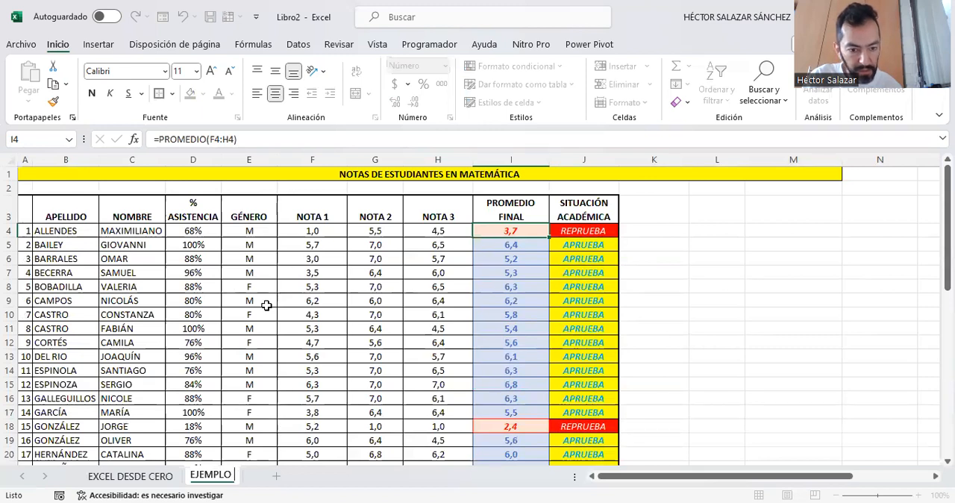
type(" EST")
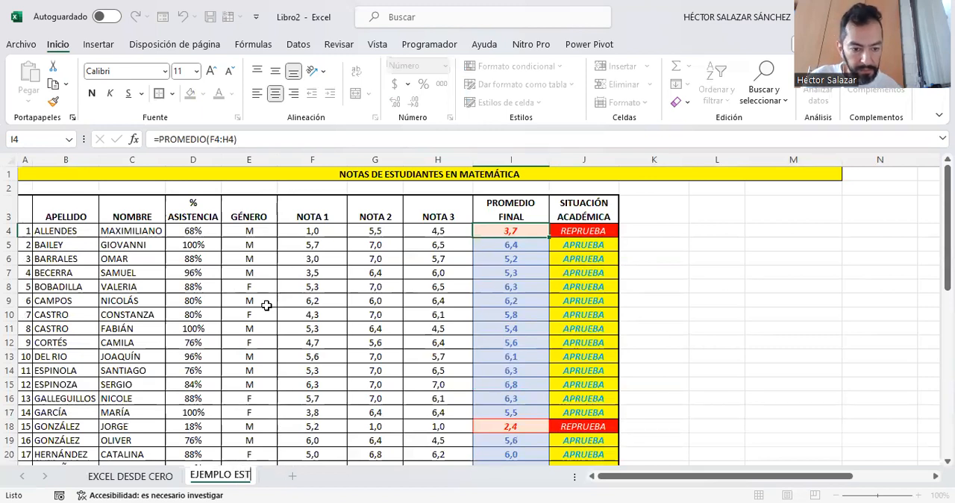
key("BackSpace")
key("BackSpace")
key("BackSpace")
type("MAT-")
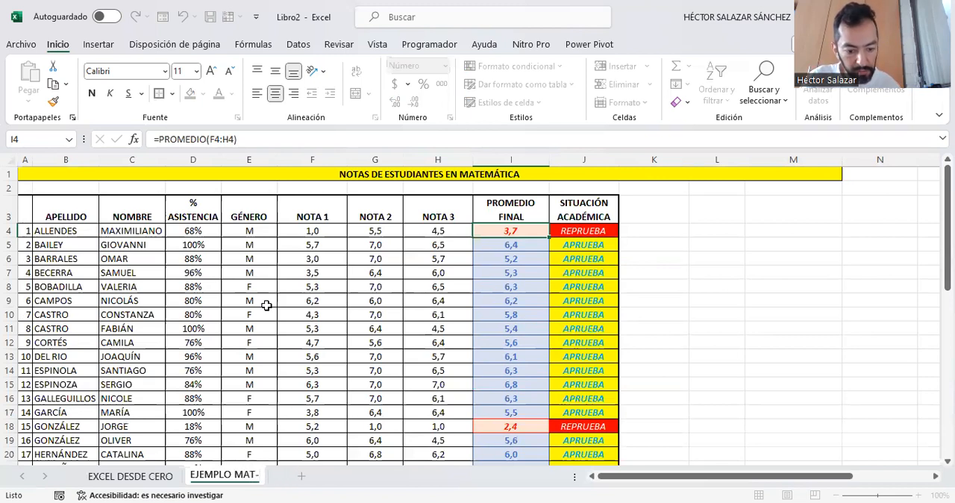
type("EST")
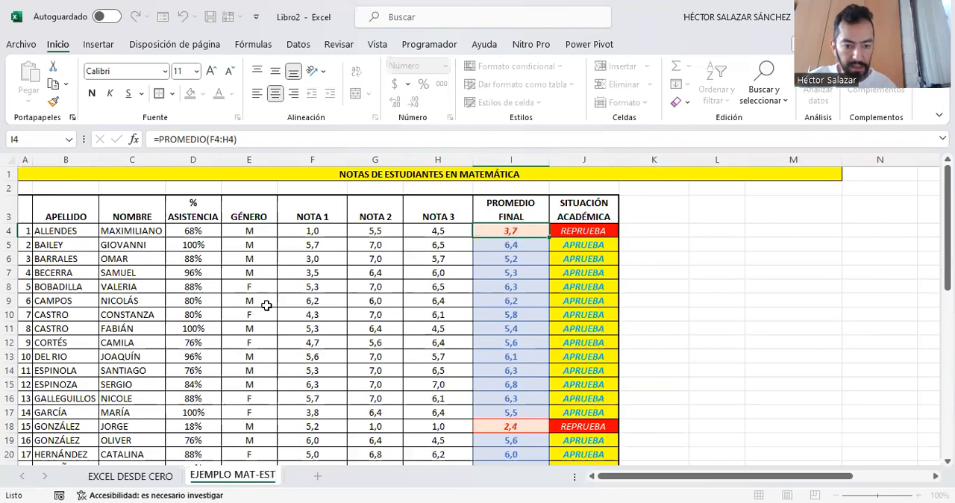
left_click(684, 244)
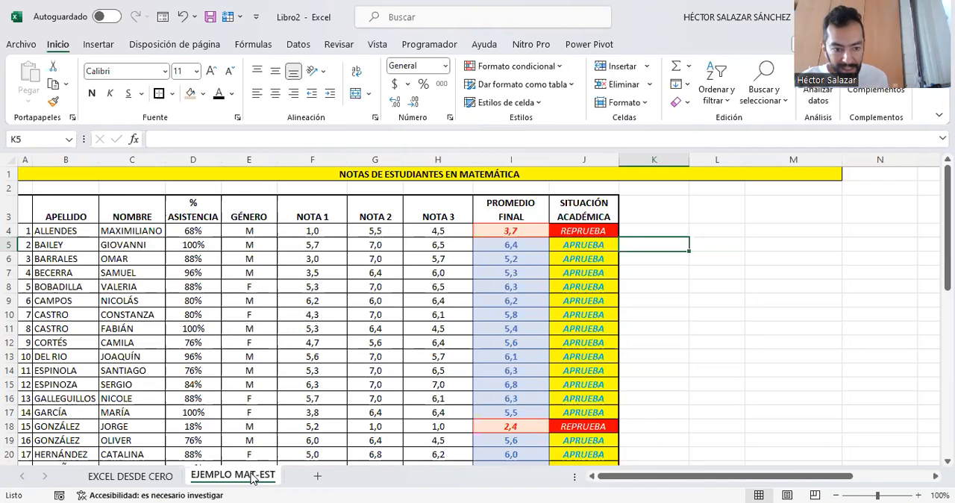
left_click(138, 479)
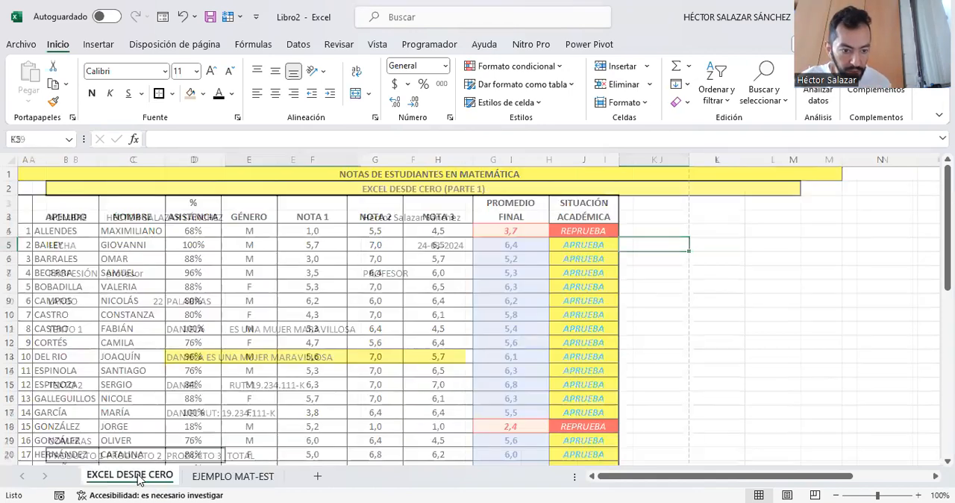
- Review the EXCEL DESDE CERO sheet, and the formulas in E47, E48, D44 and D45 of the EJEMPLO MAT-EST sheet
scroll(271, 335, "down", 4)
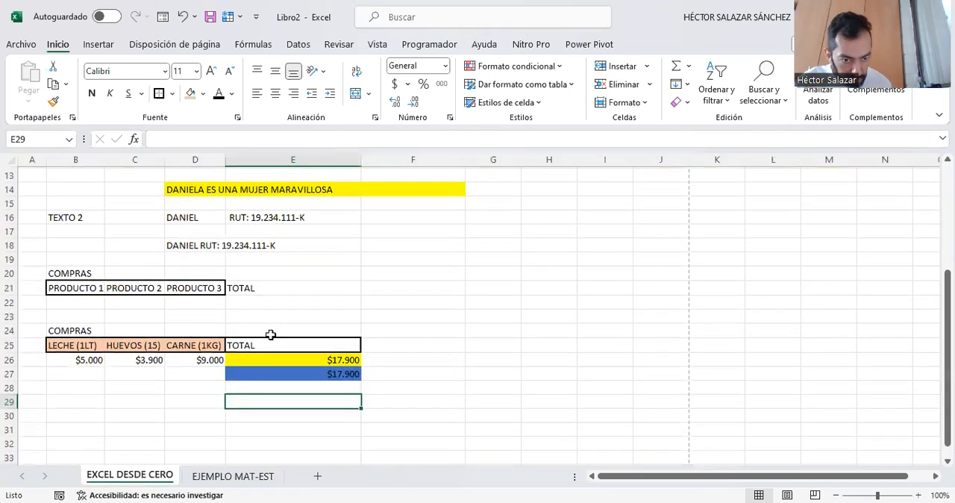
scroll(271, 334, "up", 4)
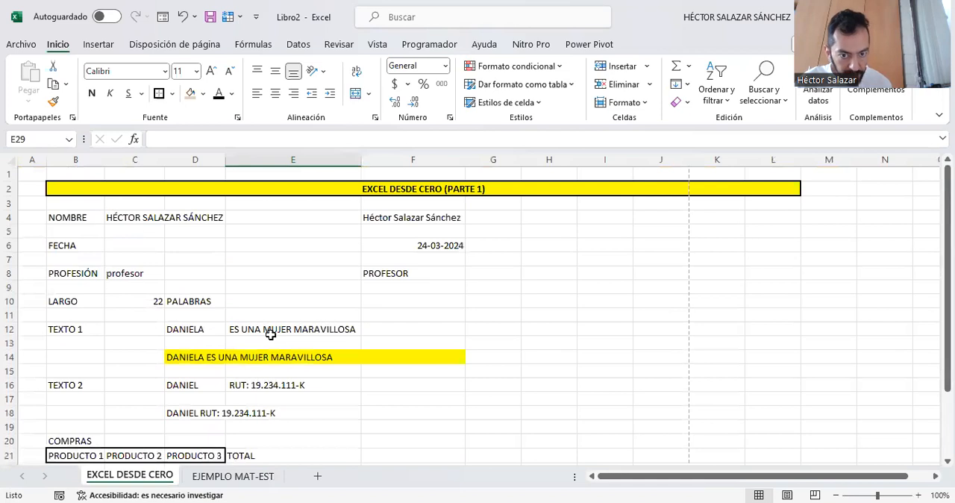
left_click(233, 476)
scroll(494, 284, "down", 10)
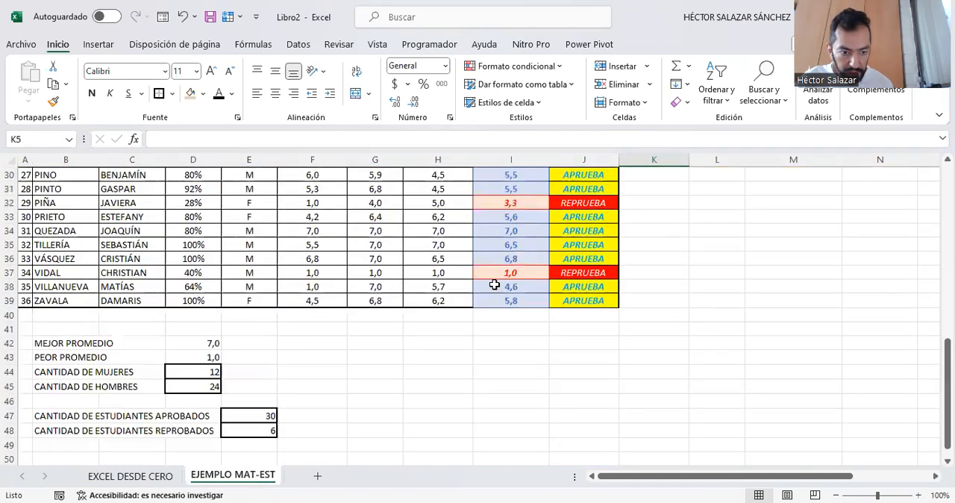
left_click(262, 415)
left_click(264, 429)
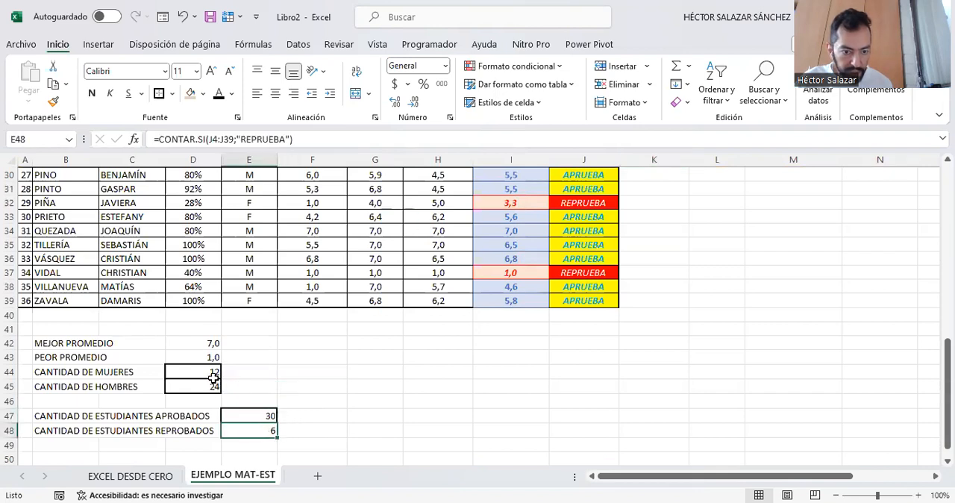
left_click(212, 371)
left_click(211, 386)
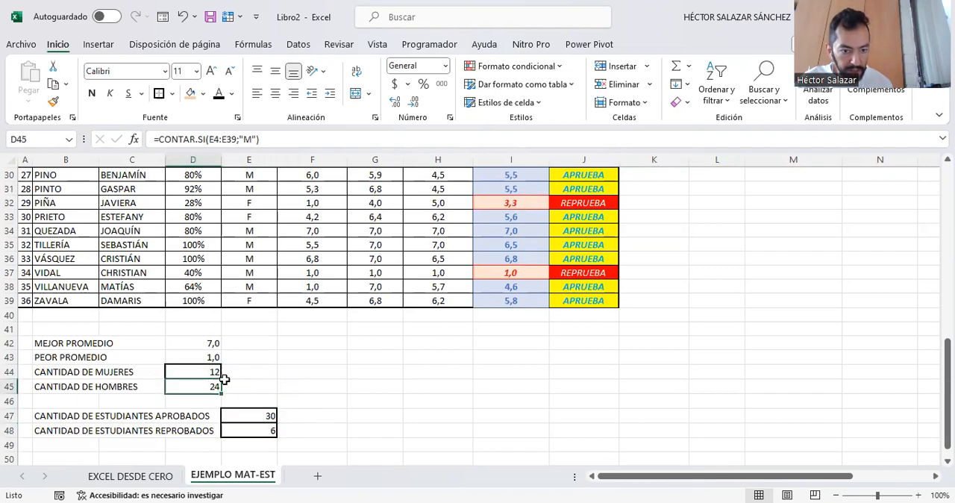
- Add the label TOTAL ESTUDIANTES in cell F42, beside the best-average summary row
left_click(334, 347)
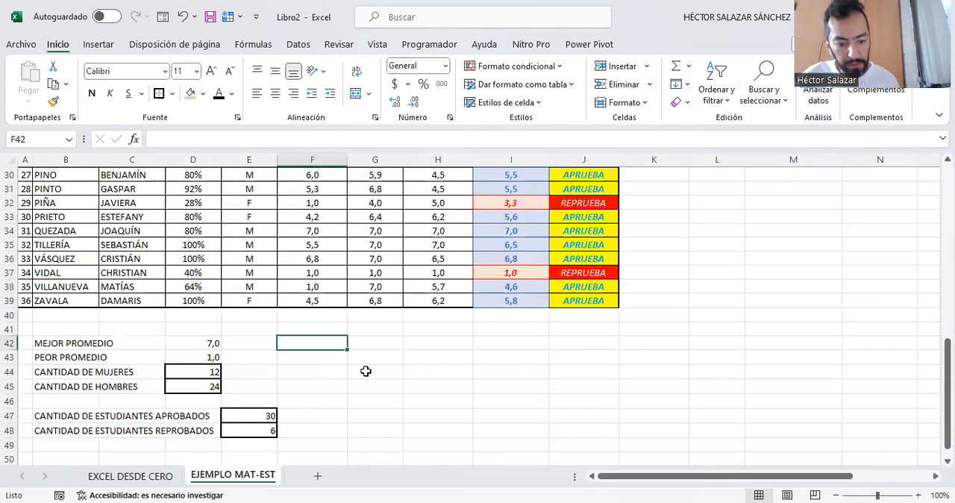
type("T")
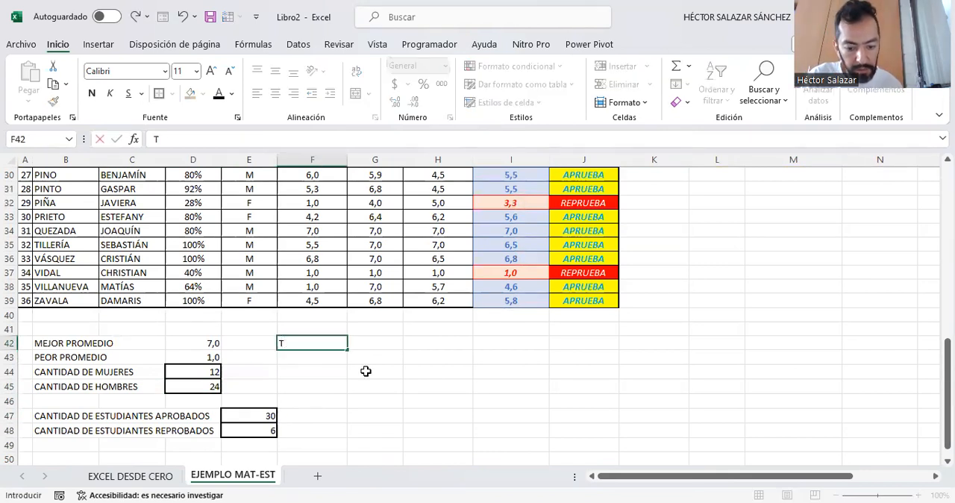
type("OTAL ESTUDIANTES")
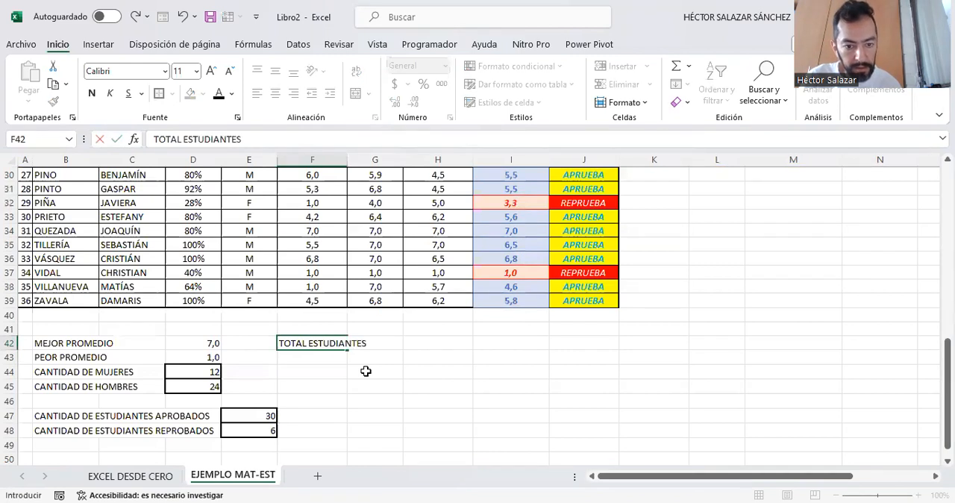
key("Tab")
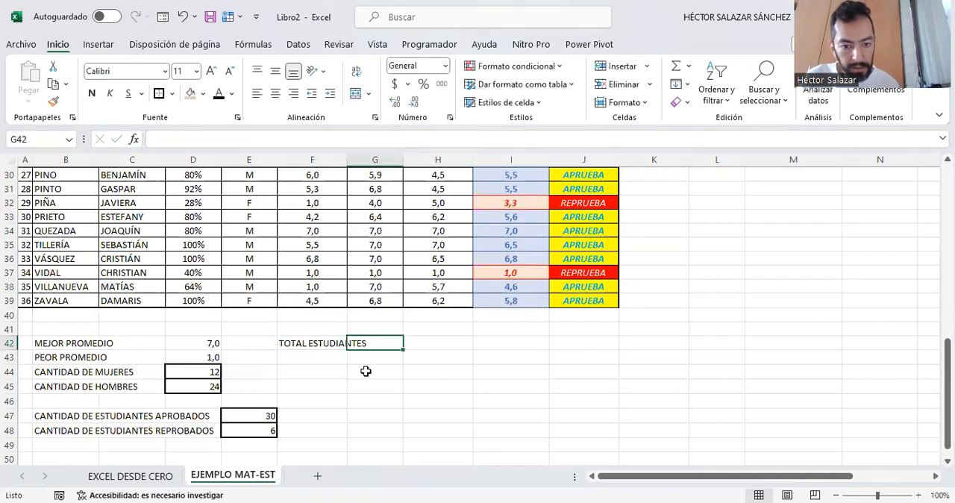
- Count all students in H42 with the formula =CONTARA(E4:E39) and outline the cell with a border
key("Tab")
type("=")
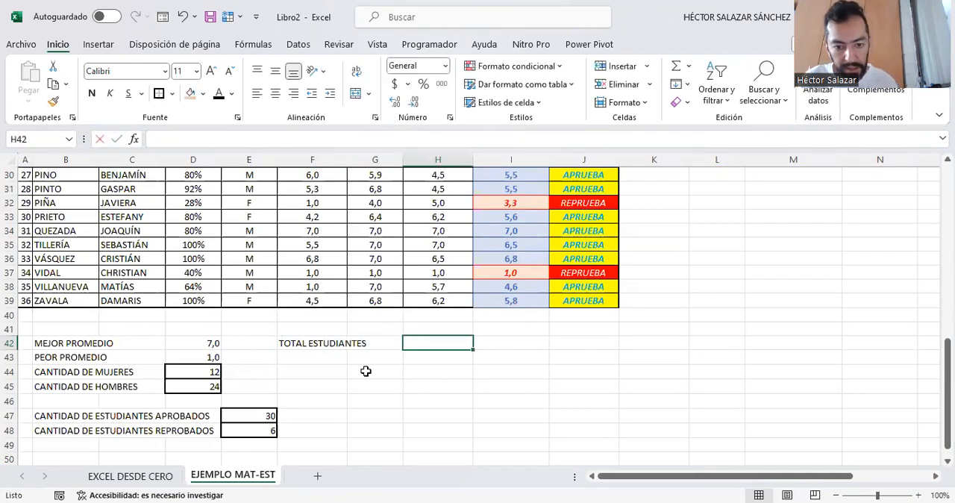
type("CON")
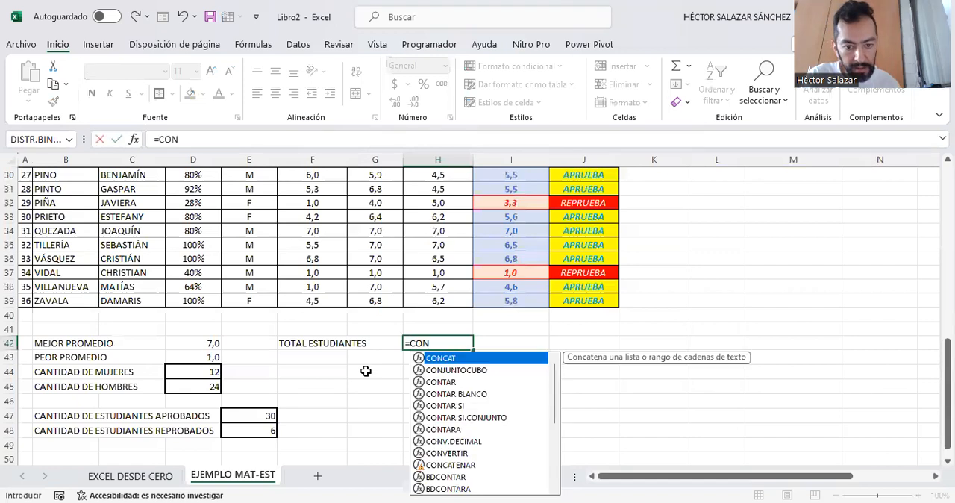
type("TARA")
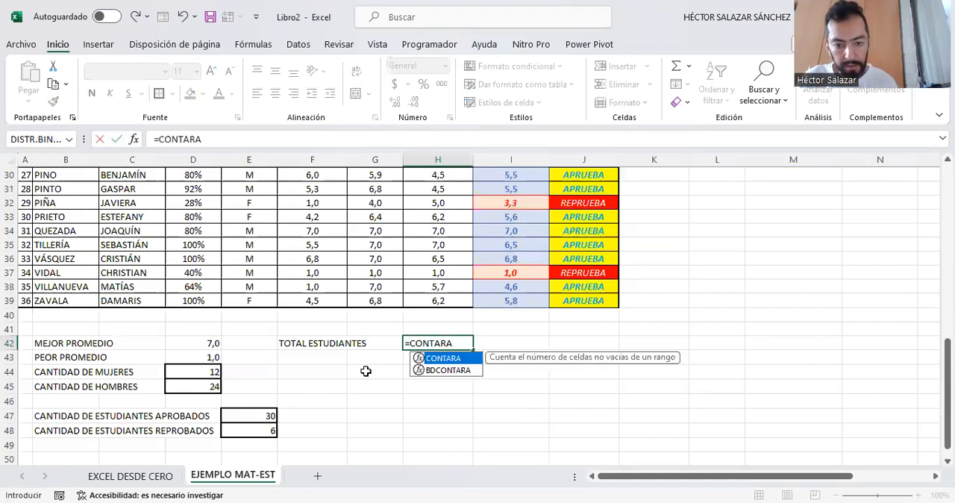
type("(")
scroll(196, 314, "up", 7)
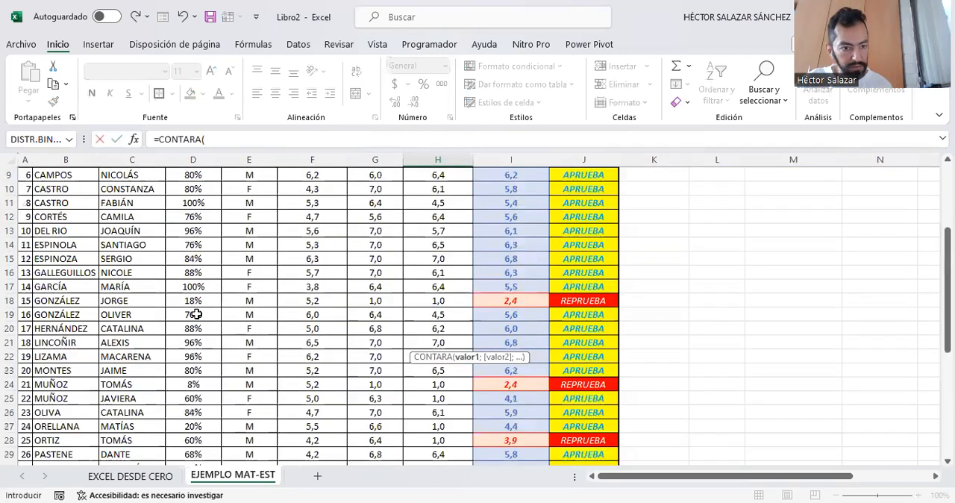
scroll(196, 314, "up", 3)
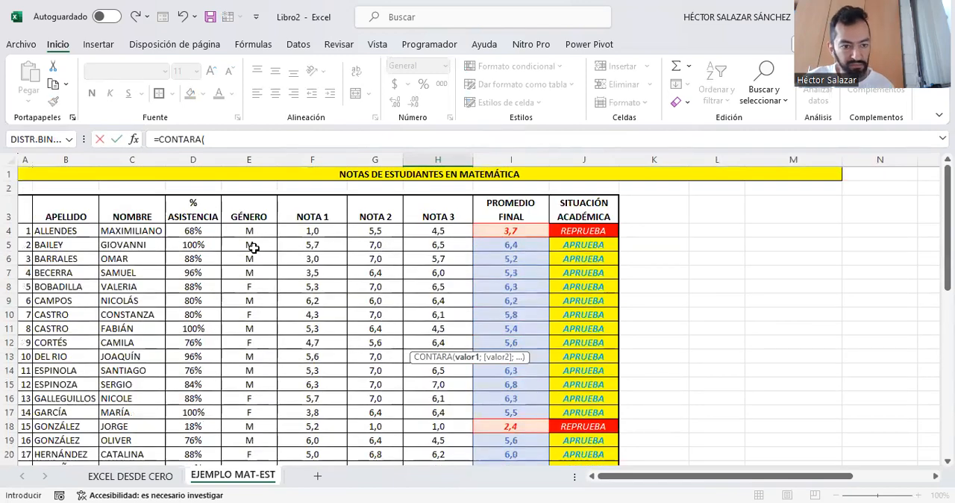
left_click_drag(251, 230, 246, 397)
type(")")
key("ctrl+Return")
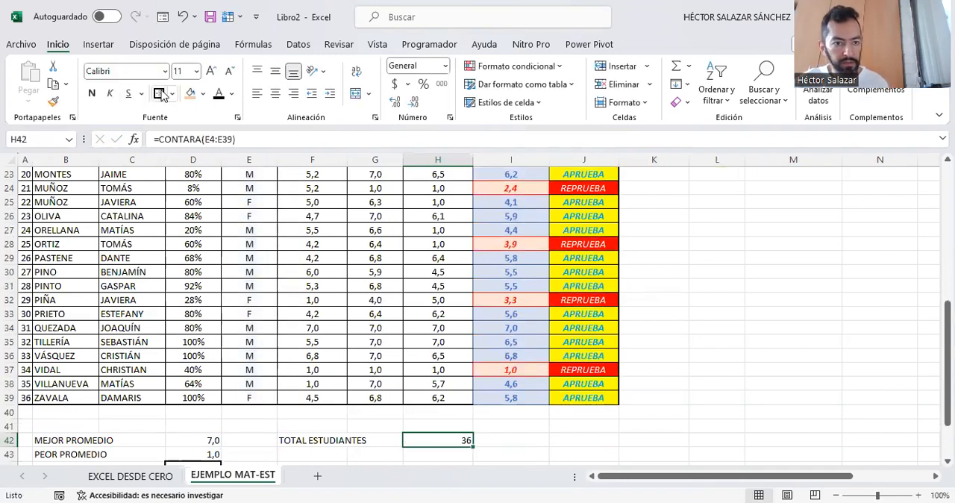
left_click_drag(497, 440, 461, 439)
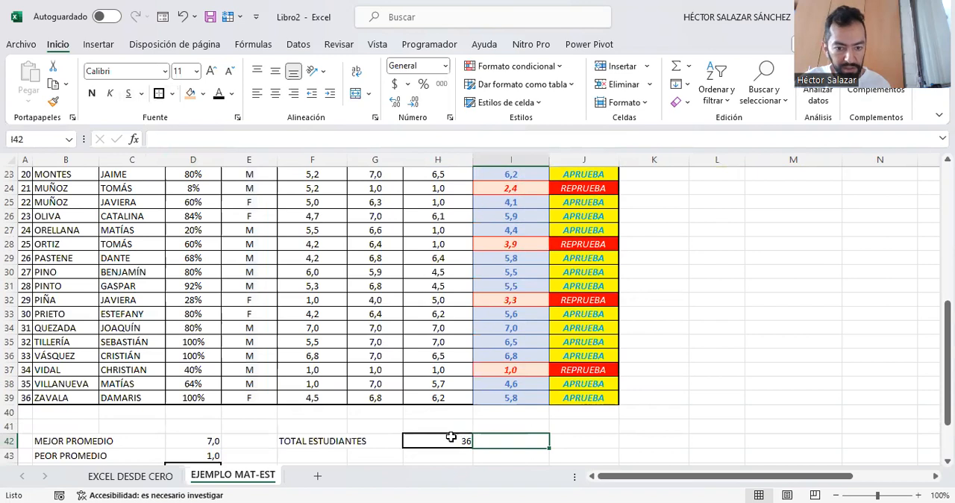
- Review the total students formula in H42, the passed count in E47, and the best and worst averages in D42 and D43
left_click(452, 437)
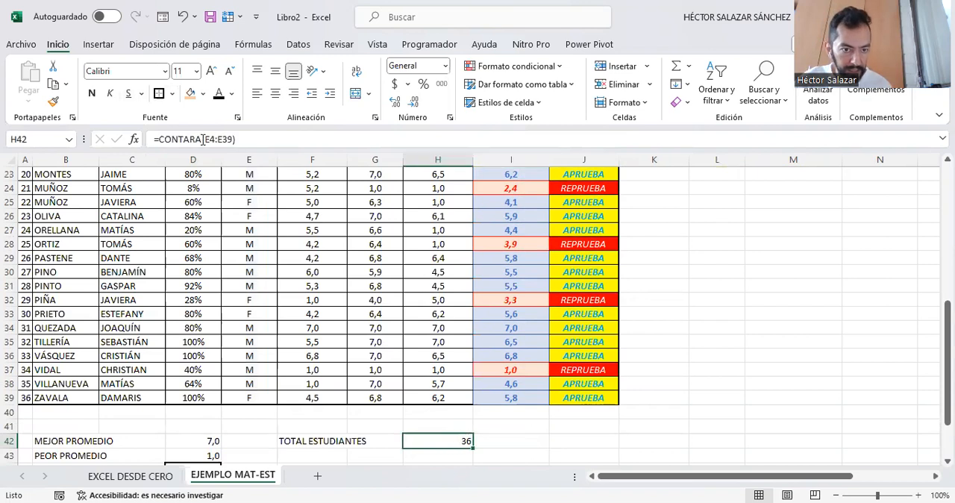
scroll(360, 422, "down", 2)
scroll(361, 421, "down", 1)
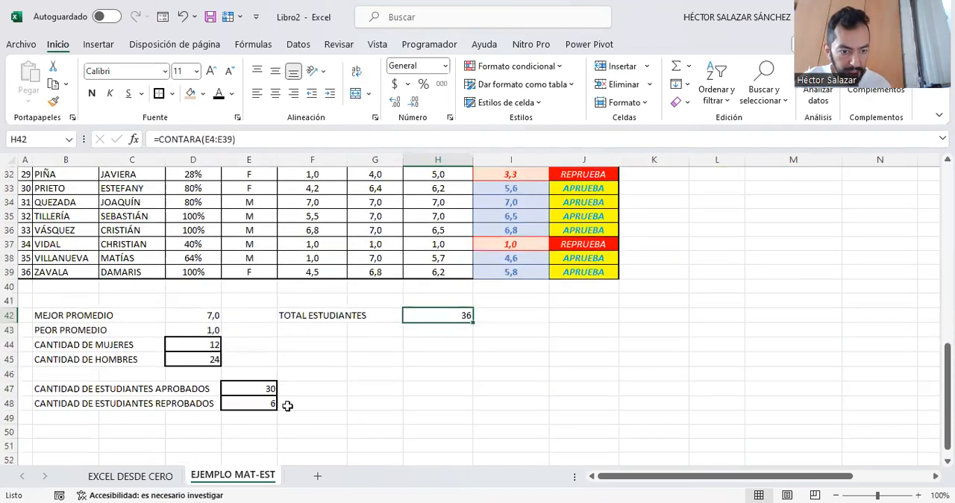
left_click(243, 384)
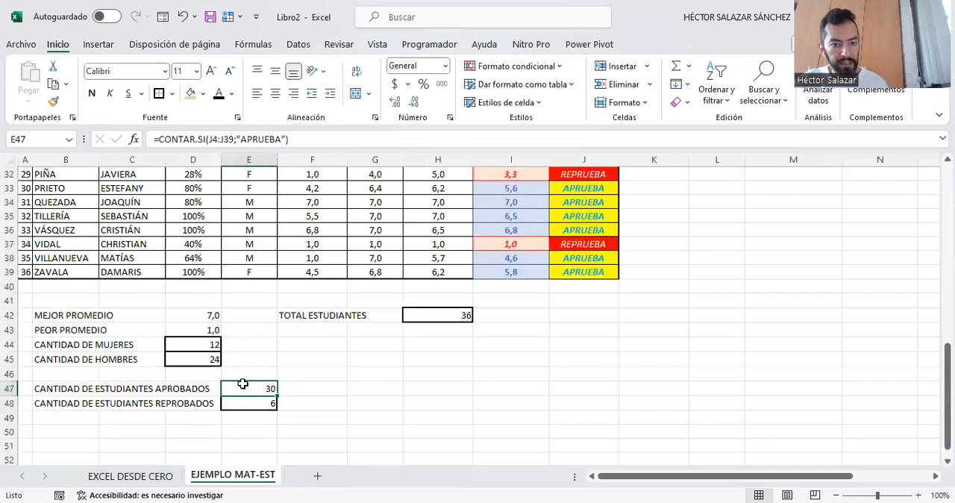
left_click(433, 315)
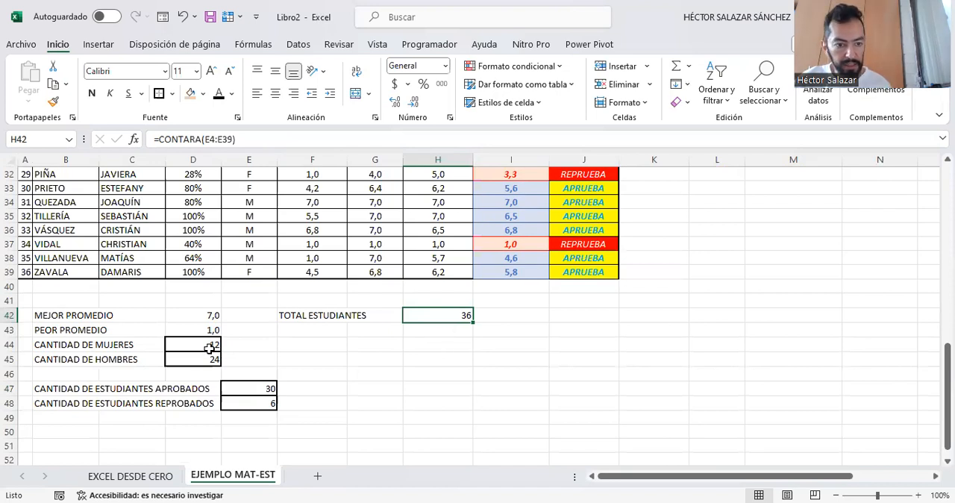
left_click(202, 312)
left_click(213, 331)
left_click(358, 359)
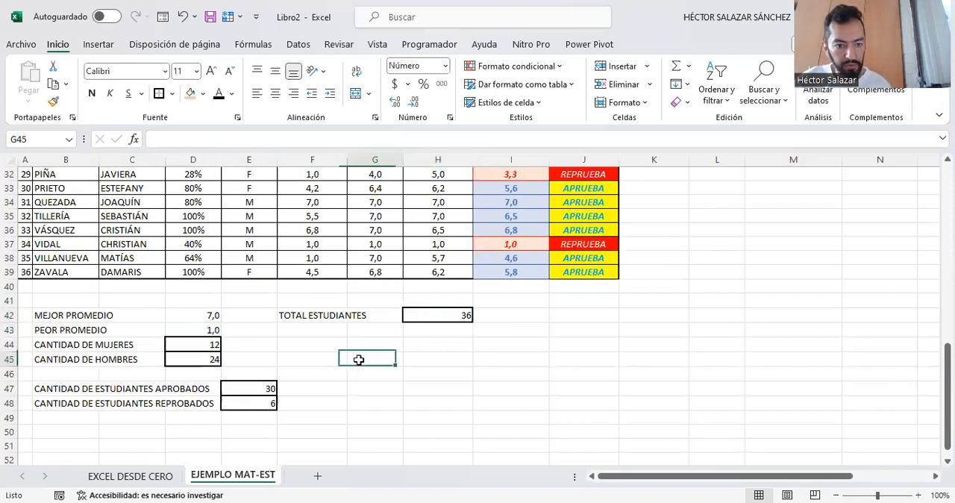
scroll(480, 353, "up", 2)
scroll(479, 353, "up", 8)
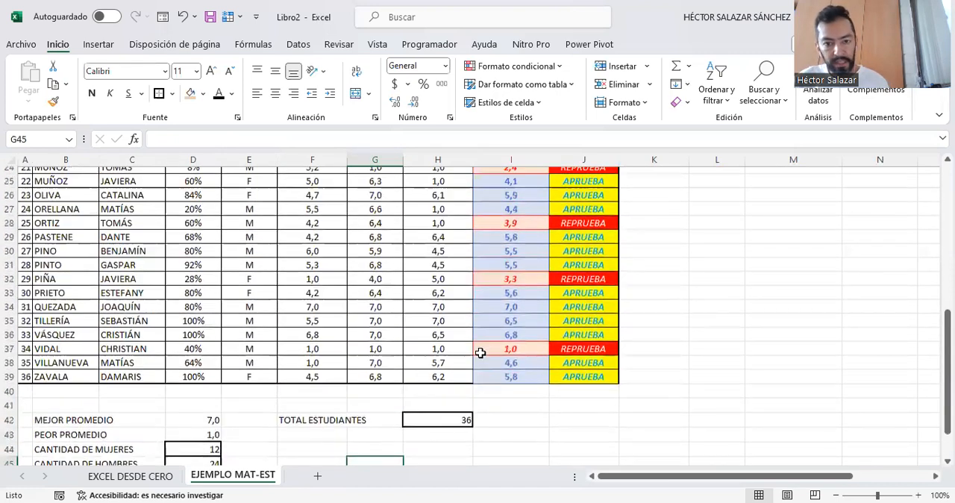